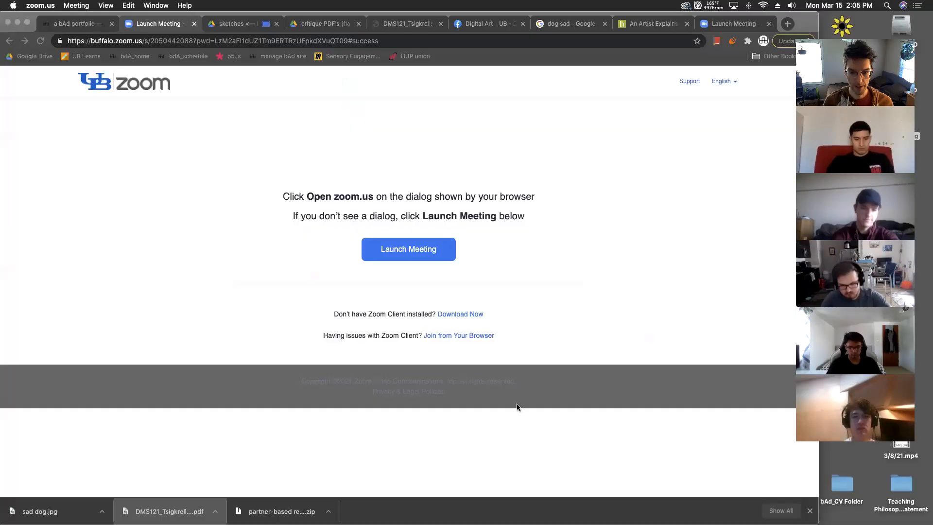
Step: Review the course schedule for the upcoming project_02 work, highlighting the critiques entry for Mon 3/22
click(36, 215)
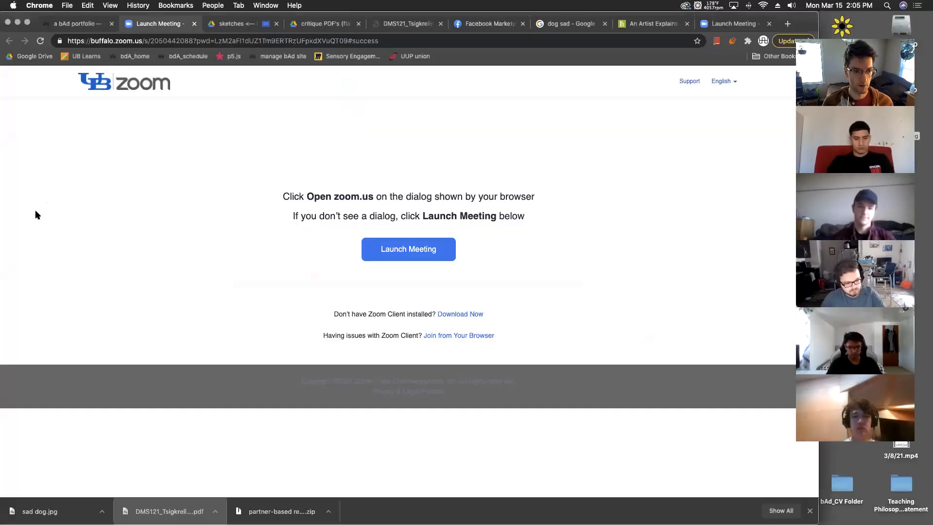
click(78, 27)
scroll(175, 287, down, 10)
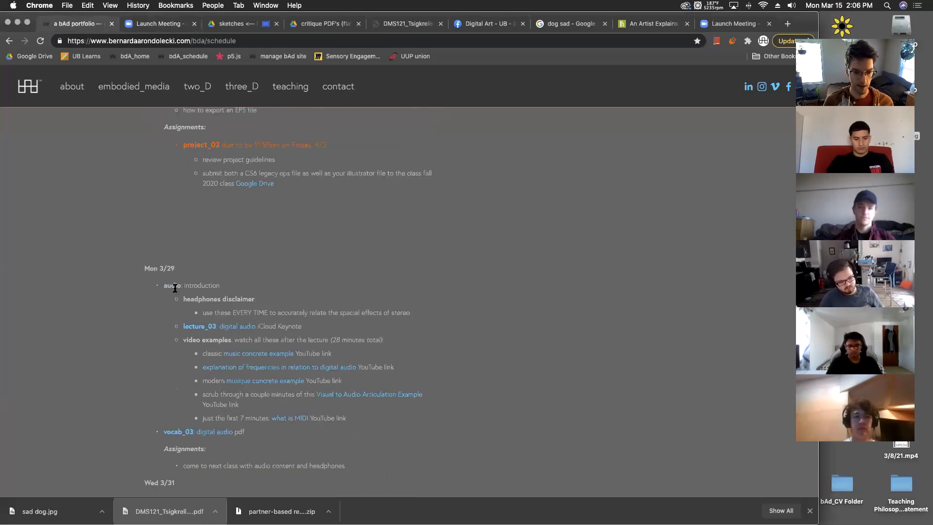
scroll(175, 289, up, 10)
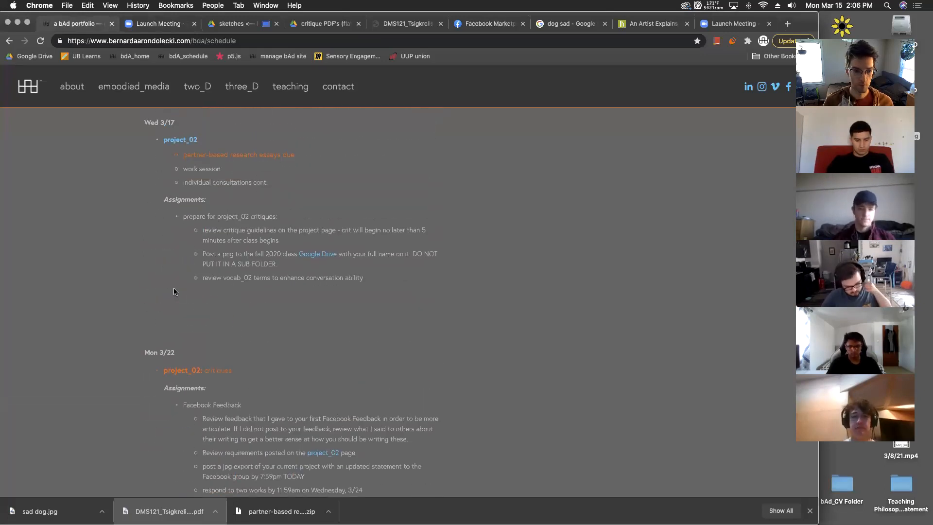
scroll(175, 291, up, 2)
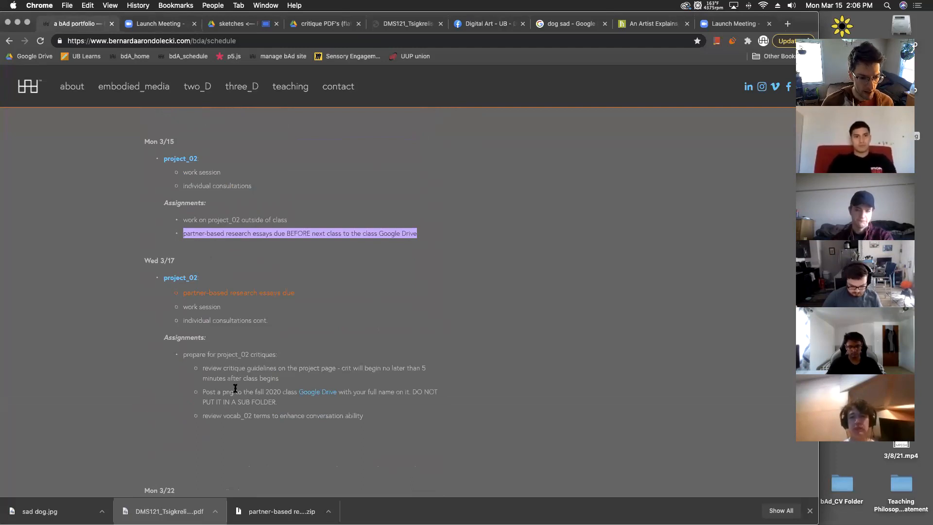
scroll(233, 386, down, 3)
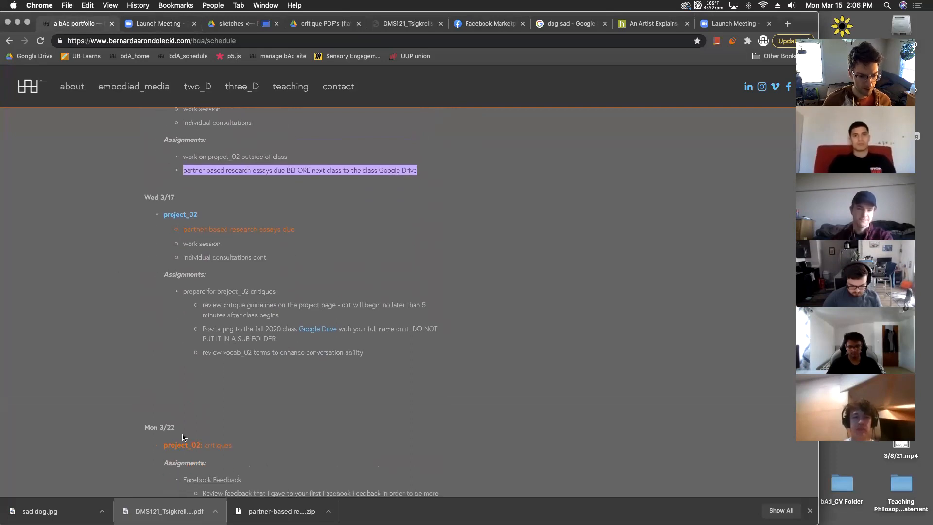
scroll(182, 437, down, 10)
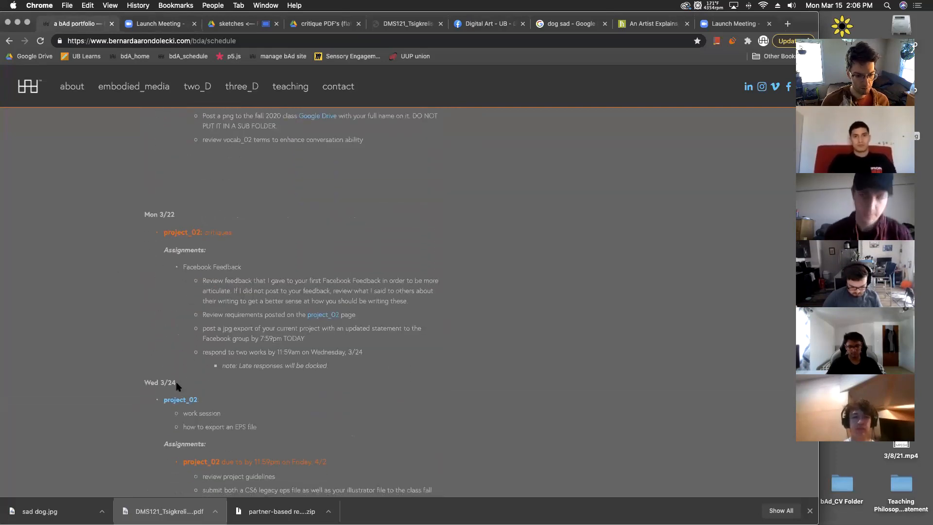
drag(163, 233, 236, 233)
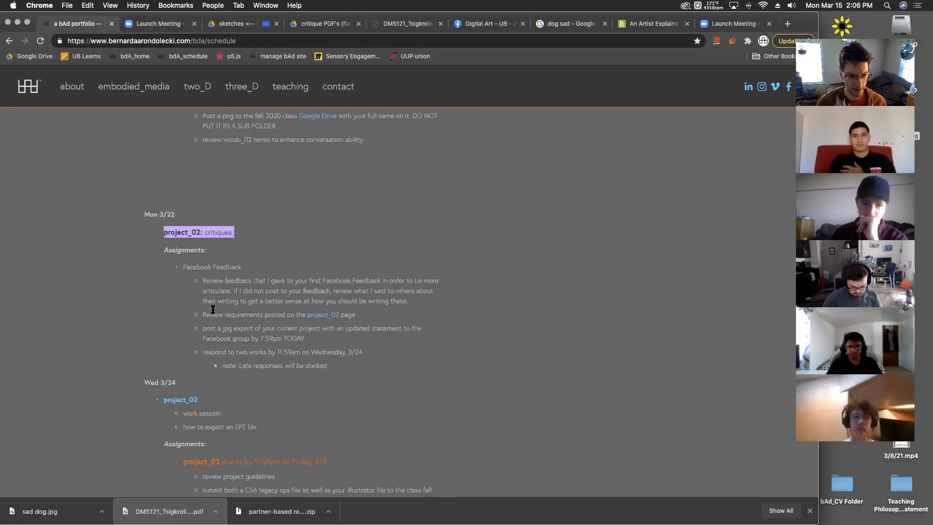
scroll(213, 310, down, 1)
scroll(213, 311, up, 2)
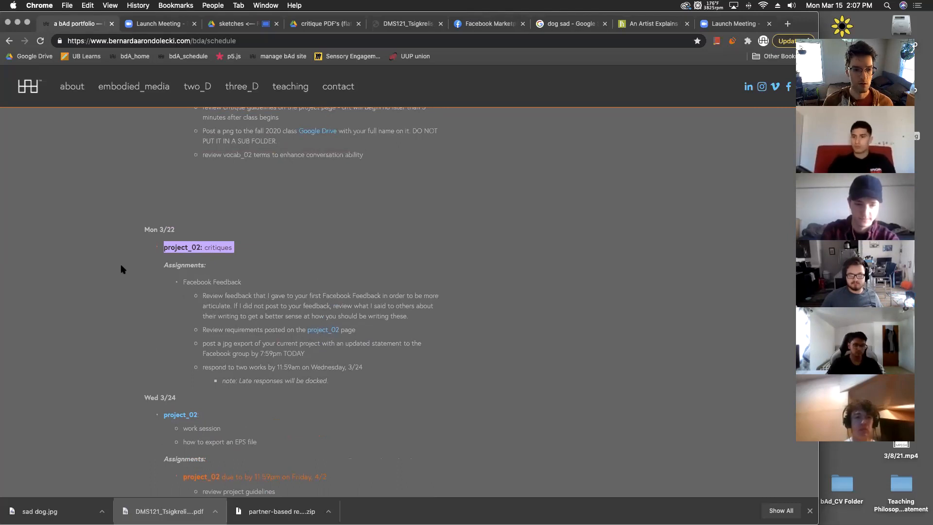
Step: Open the exercise_02 Adobe Illustrator page from the Mon 3/8 schedule entry and read through to the anchor point tool instructions
scroll(121, 269, up, 5)
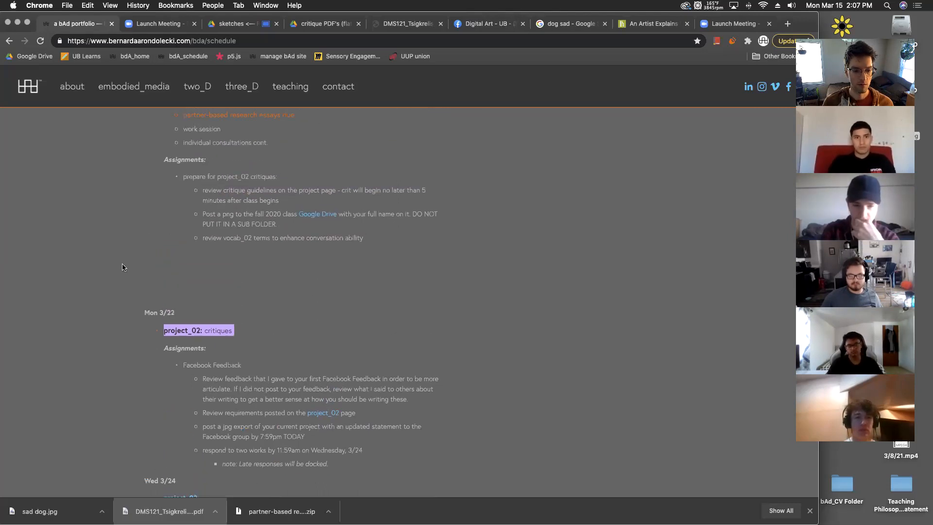
scroll(154, 227, up, 3)
scroll(154, 226, up, 4)
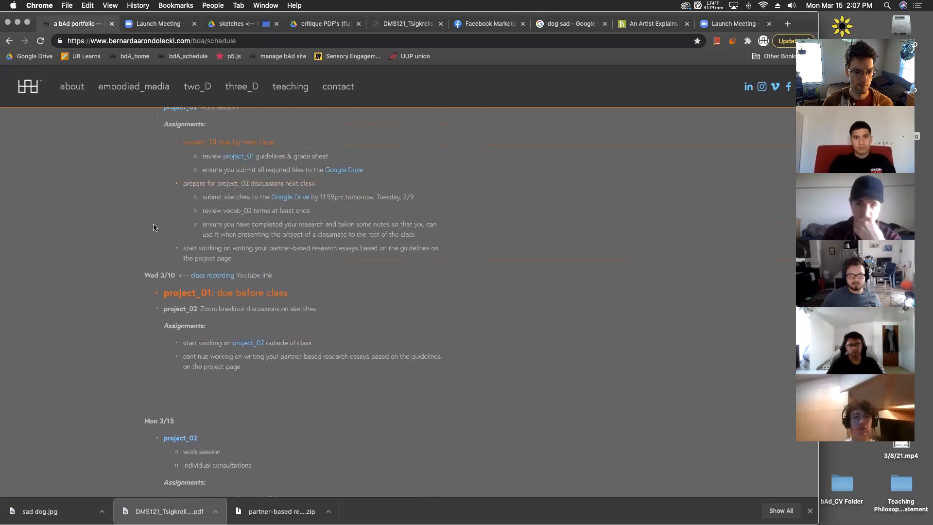
scroll(245, 185, up, 2)
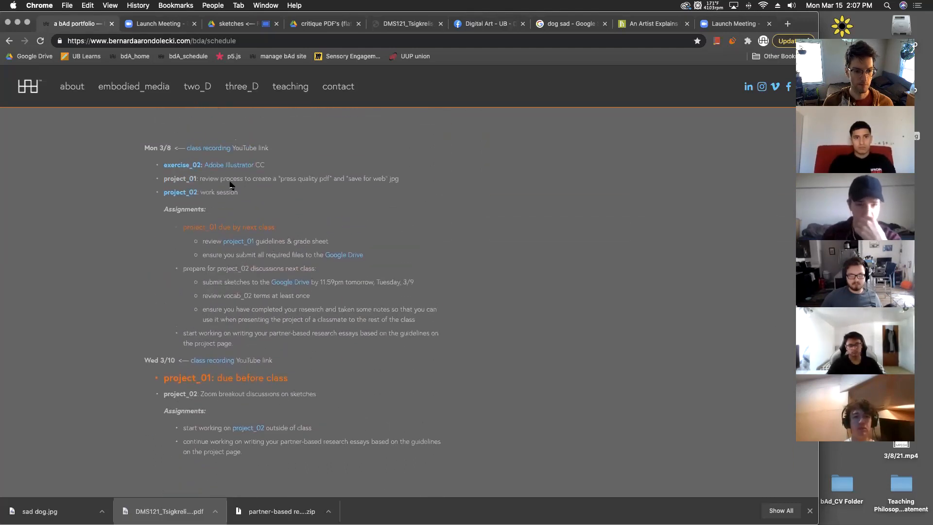
click(170, 166)
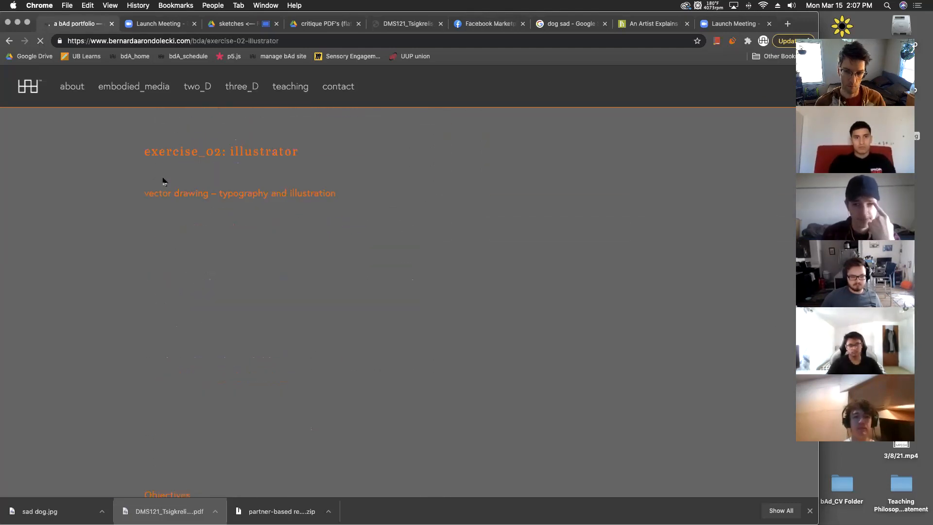
scroll(141, 233, down, 15)
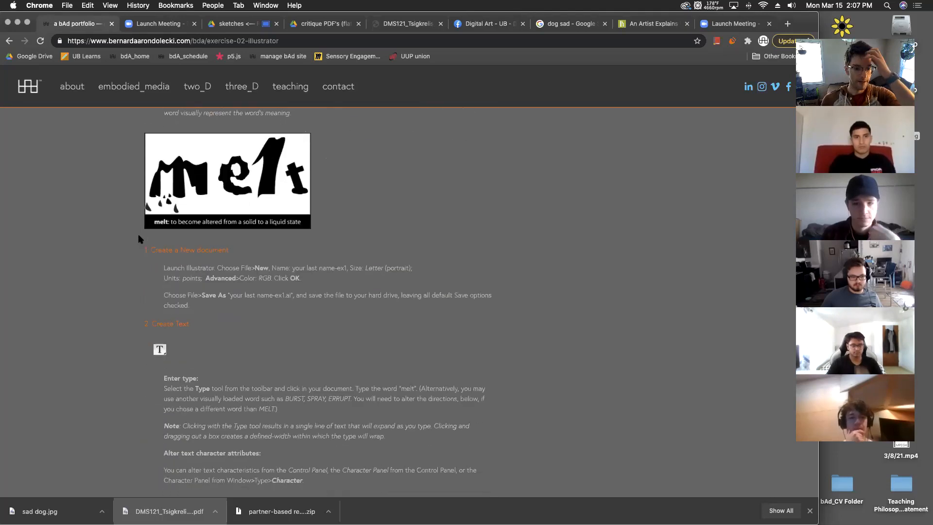
scroll(138, 238, down, 20)
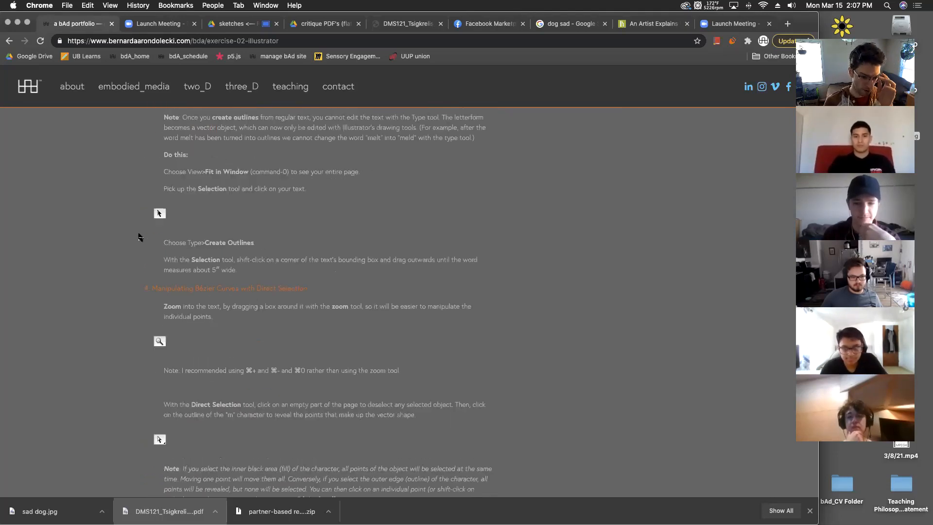
scroll(138, 238, down, 8)
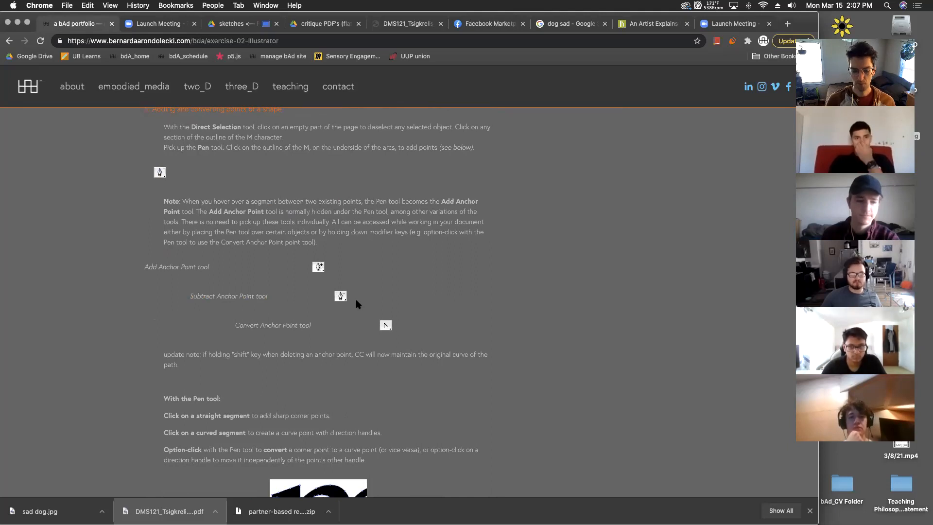
Step: Reveal the desktop and open exercise_02-section 2.ai in Illustrator
mouse_move(931, 522)
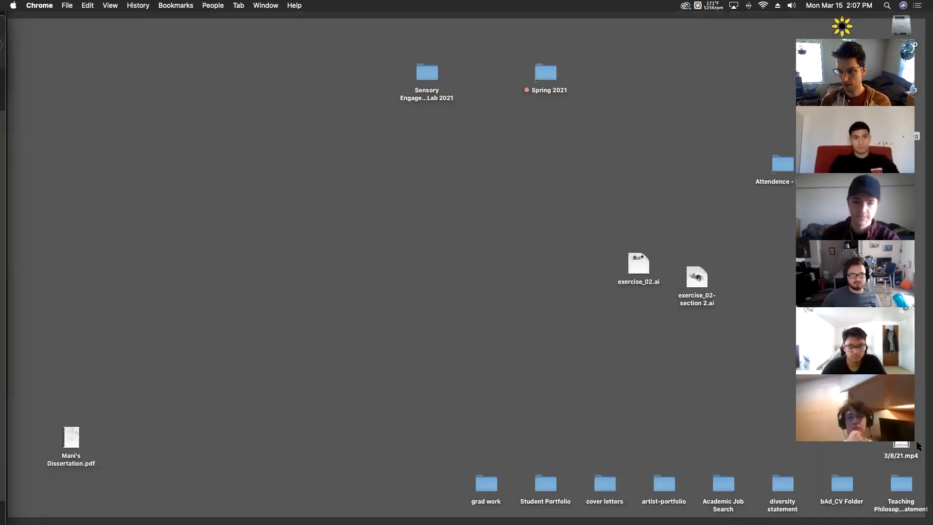
double_click(698, 278)
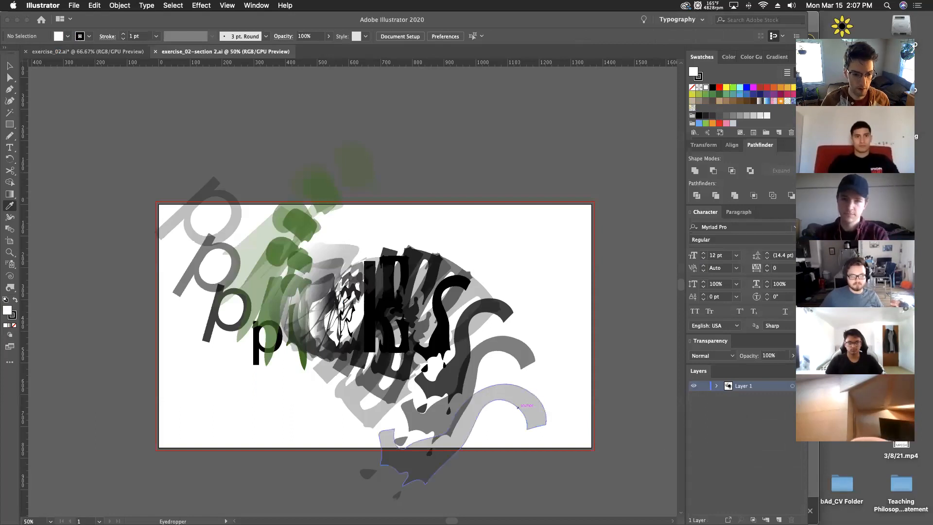
scroll(292, 243, down, 1)
Step: Delete the outer faded copies of the p and the green i with the Selection tool
key(v)
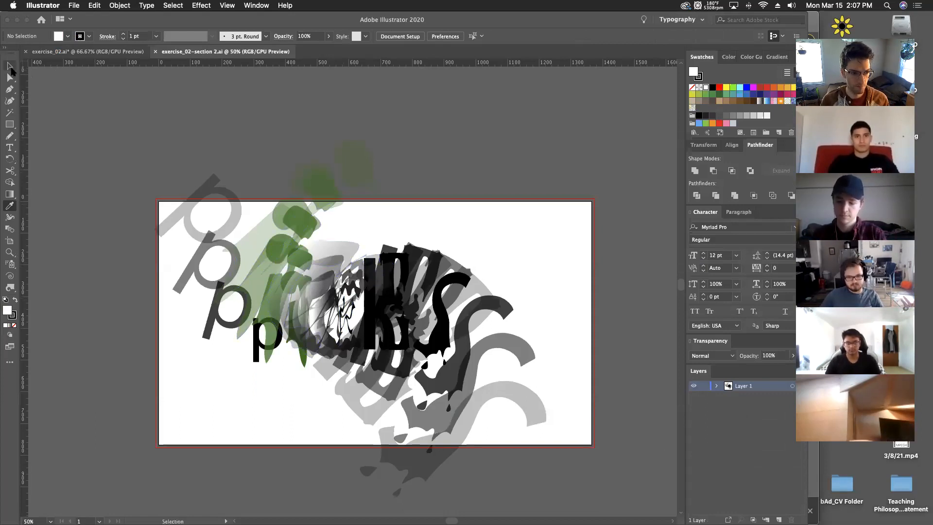
click(352, 201)
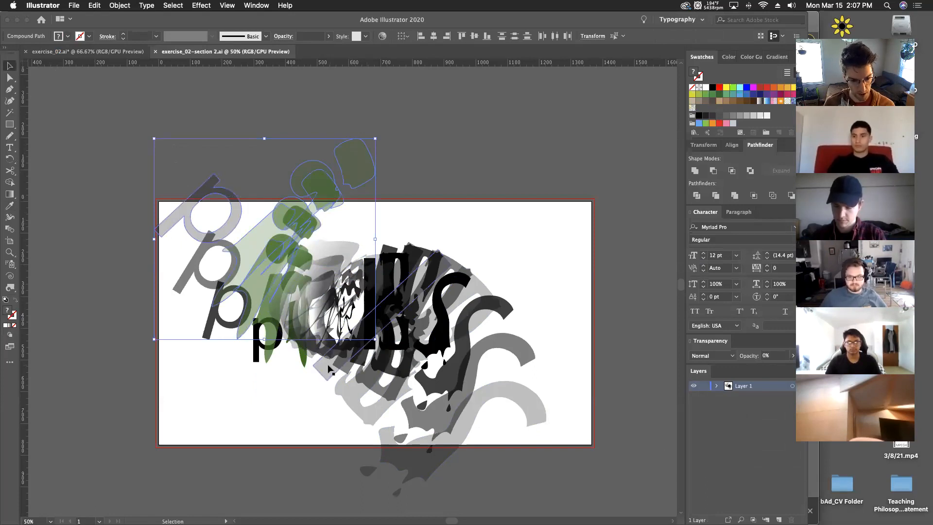
key(Delete)
click(238, 263)
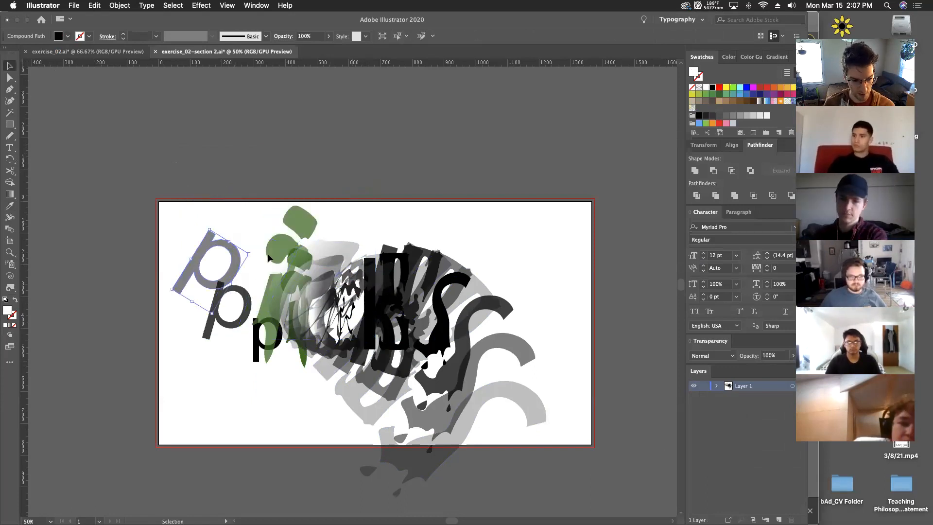
key(Delete)
click(268, 257)
key(Delete)
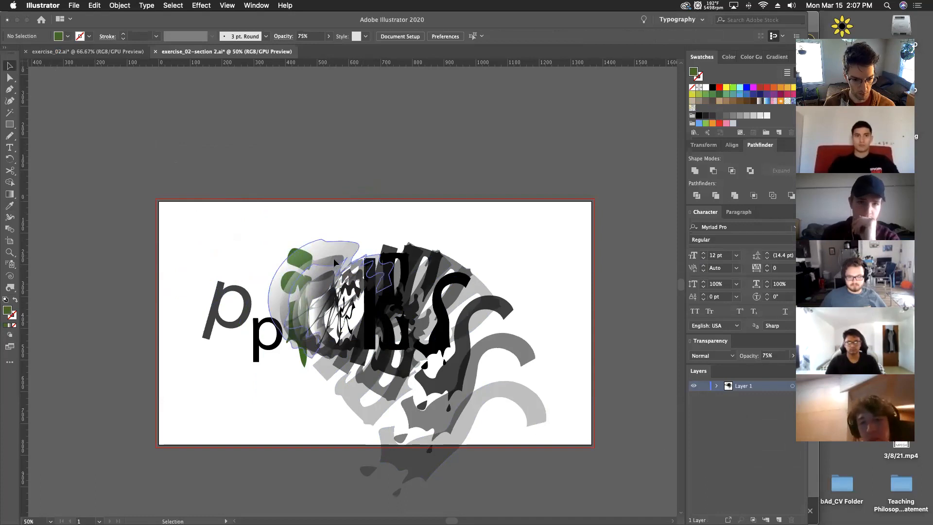
Step: Delete the translucent duplicates layered over the green i and the c
click(334, 263)
key(Delete)
click(348, 277)
key(Delete)
click(335, 268)
key(Delete)
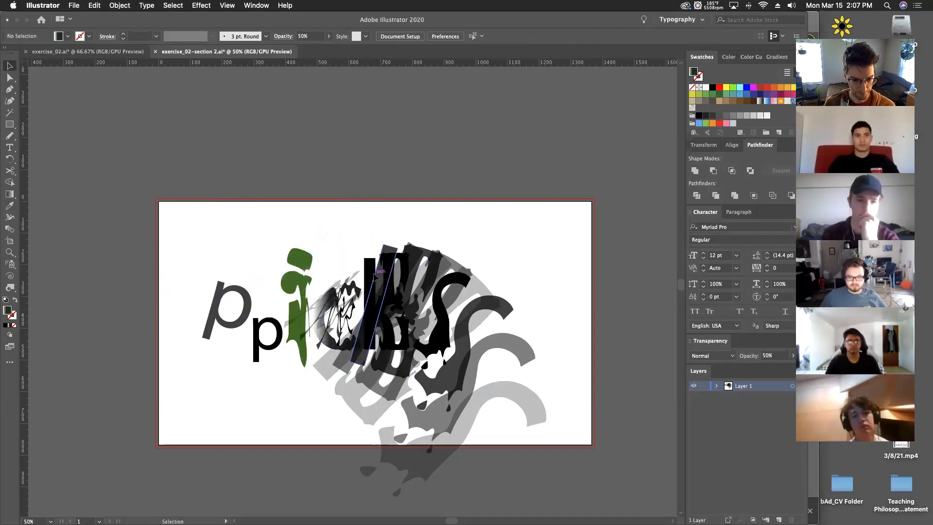
Step: Delete the slightly rotated letter copies overlapping the upright black l
click(374, 276)
key(Delete)
click(389, 306)
key(Delete)
click(391, 341)
key(Delete)
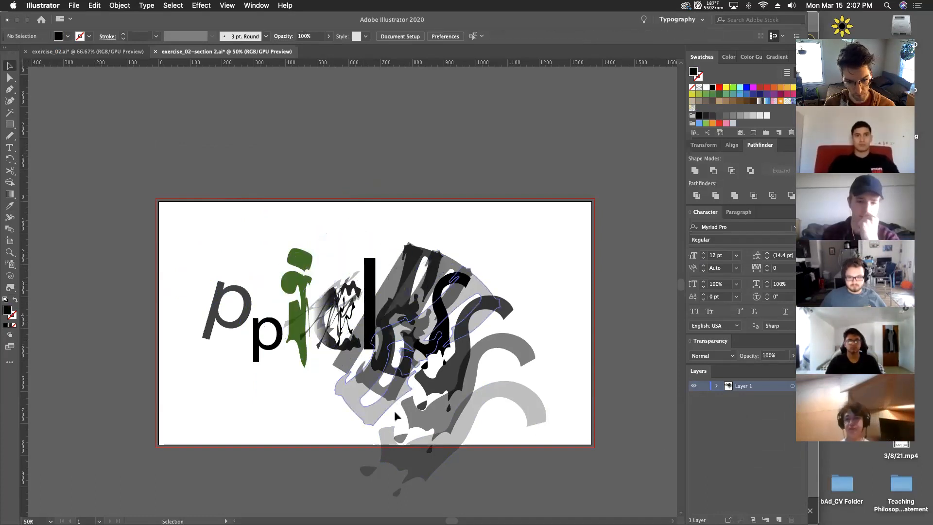
Step: Delete the extra overlapping copies of the l, e and s, keeping one gray e and one dark s
click(395, 410)
key(Delete)
click(442, 421)
key(Delete)
click(467, 416)
key(Delete)
click(445, 361)
key(Delete)
click(438, 340)
key(Delete)
click(400, 293)
key(Delete)
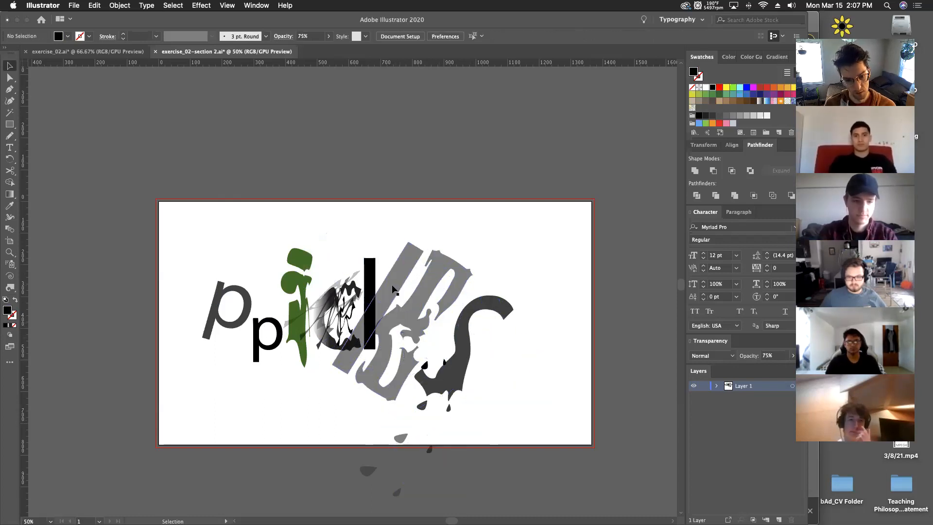
click(392, 288)
key(Delete)
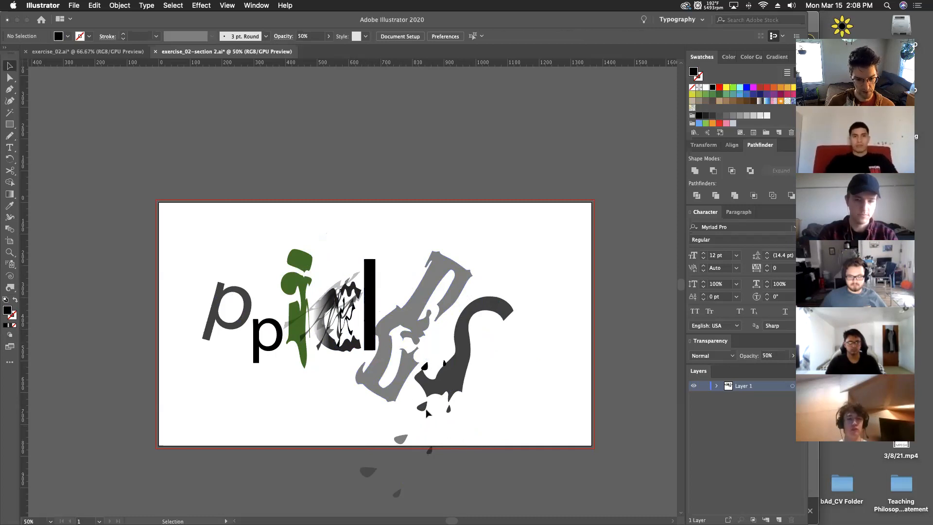
Step: Delete the small black drops over the s and the small upright p beside the i
click(427, 363)
click(448, 370)
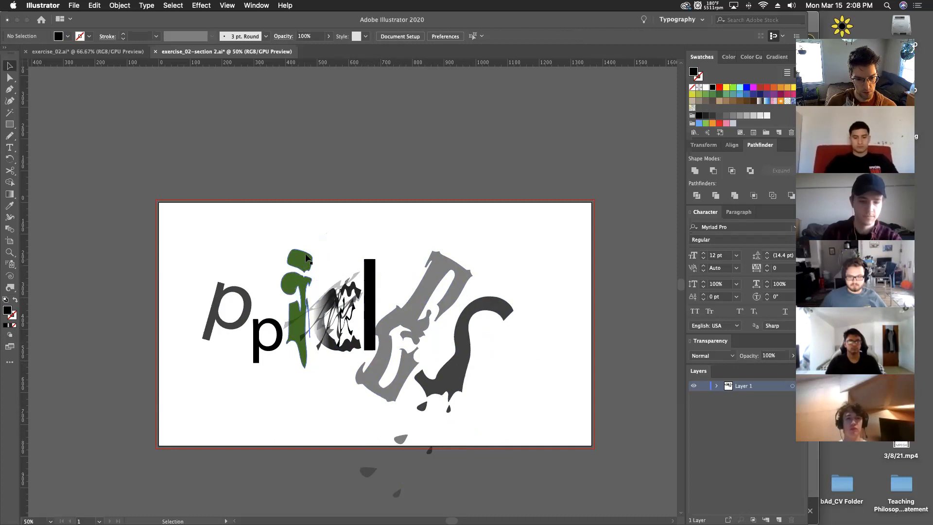
click(262, 341)
key(Delete)
Step: Select the k, l, e and s shapes together and move them away from the c
click(346, 324)
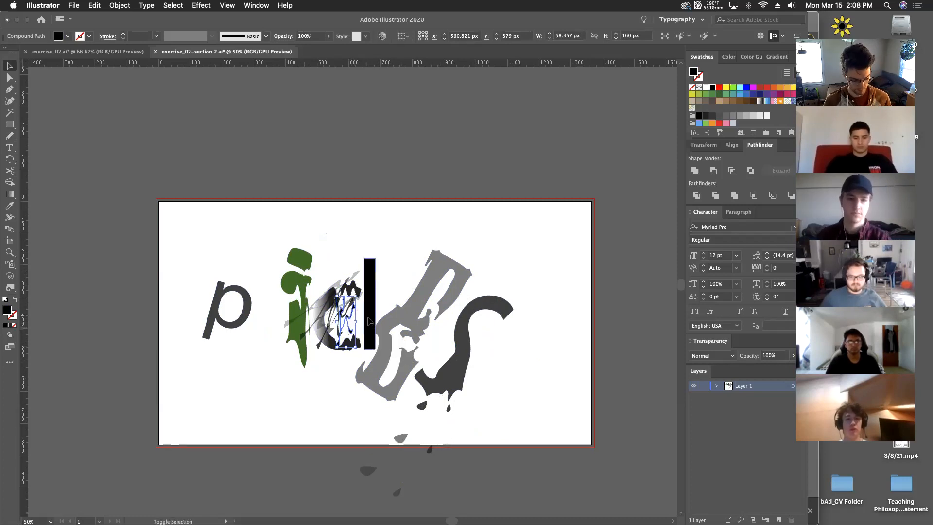
shift+click(403, 321)
shift+click(465, 346)
drag(476, 361, 502, 358)
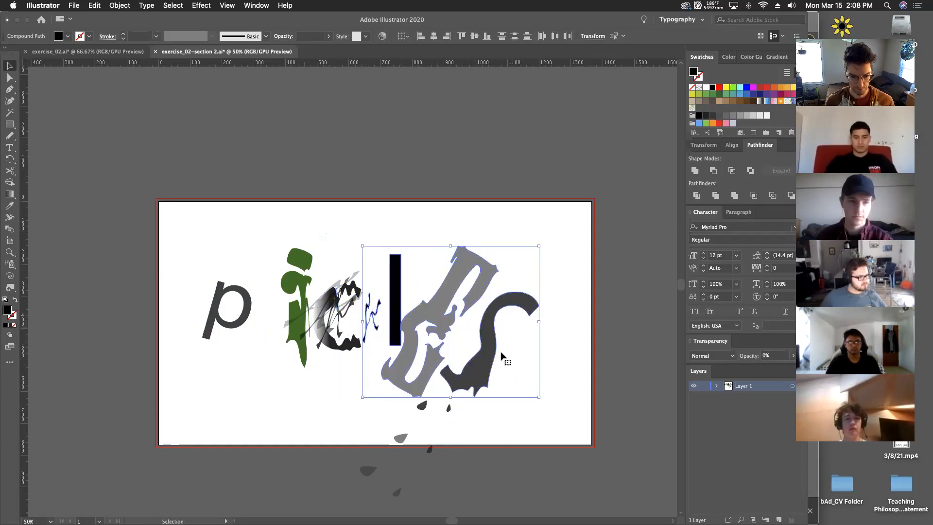
click(555, 400)
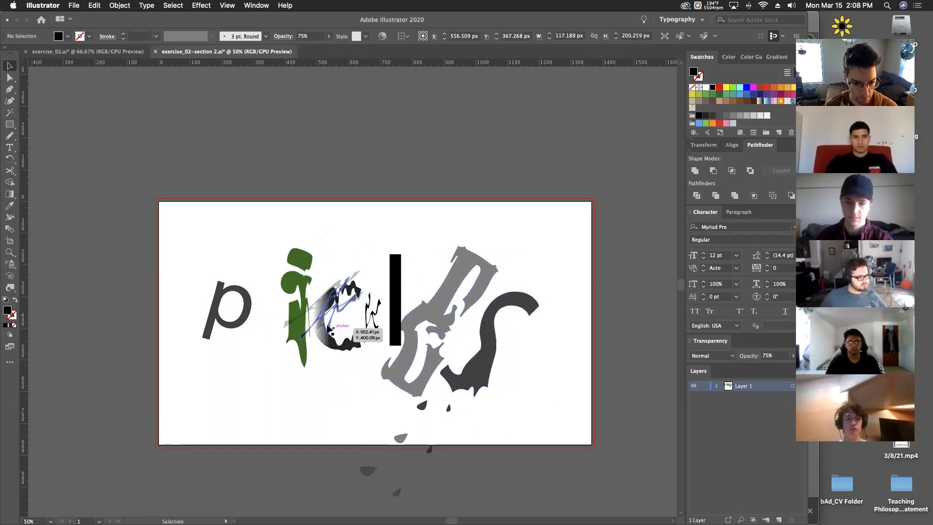
Step: Delete the translucent gray streaks between the green i and the c
click(322, 320)
key(Delete)
click(307, 311)
key(Delete)
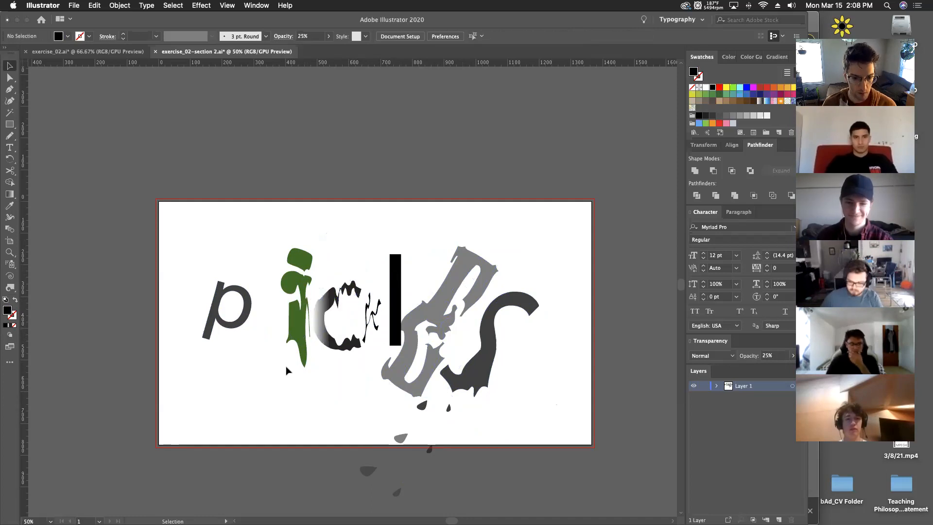
Step: Zoom in to 150% and select the p outline with the Direct Selection tool to show its anchor points
scroll(355, 438, up, 1)
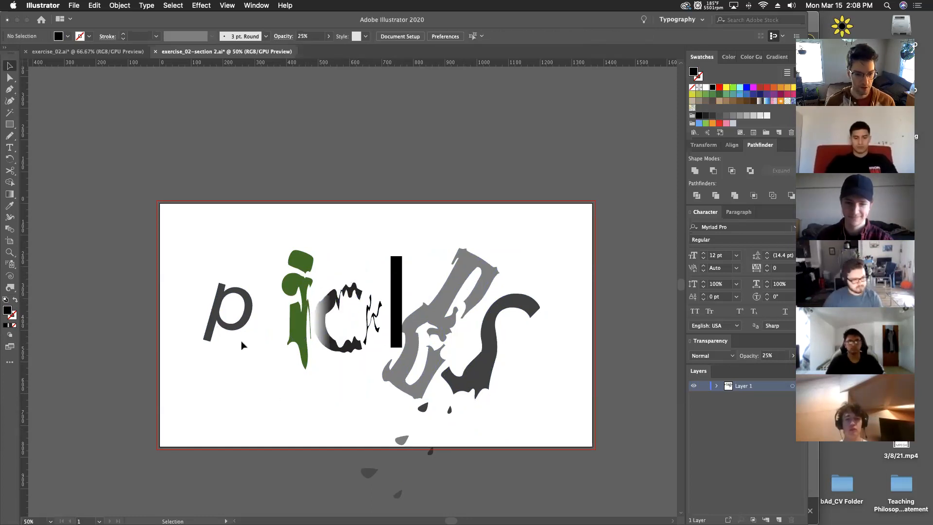
scroll(242, 345, up, 1)
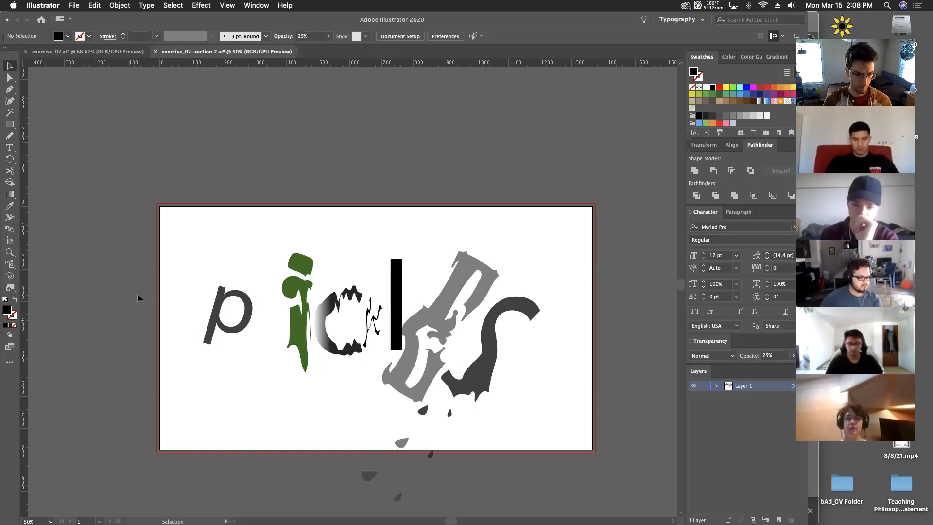
key(a)
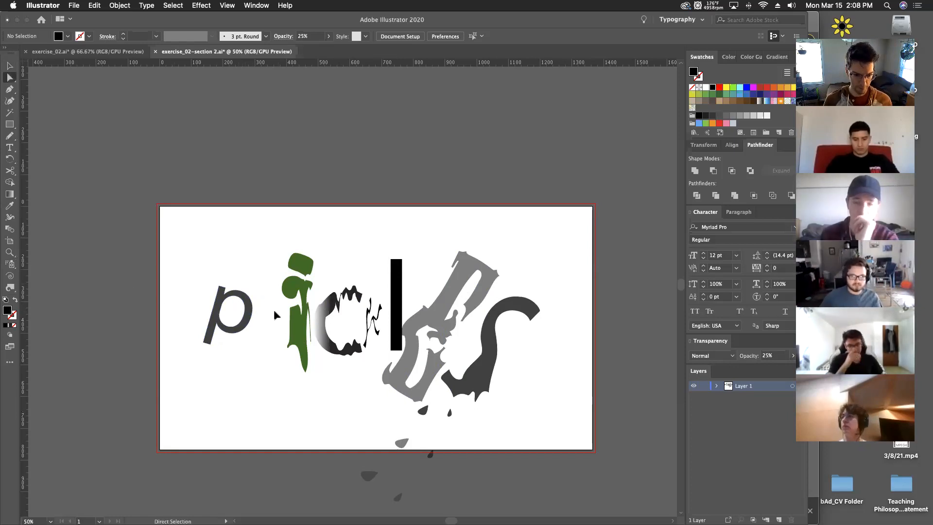
key(super+equal)
key(super+equal)
key(super+equal)
scroll(267, 270, left, 5)
scroll(268, 271, up, 3)
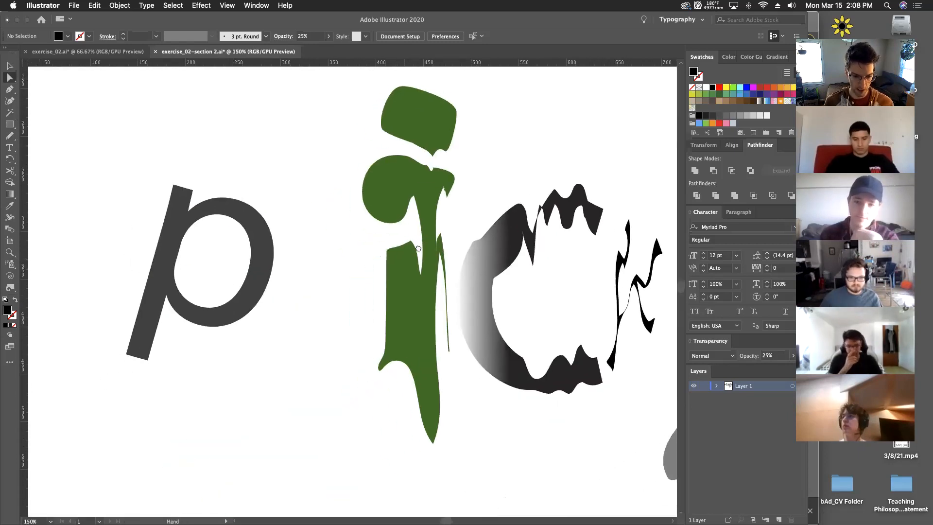
click(267, 270)
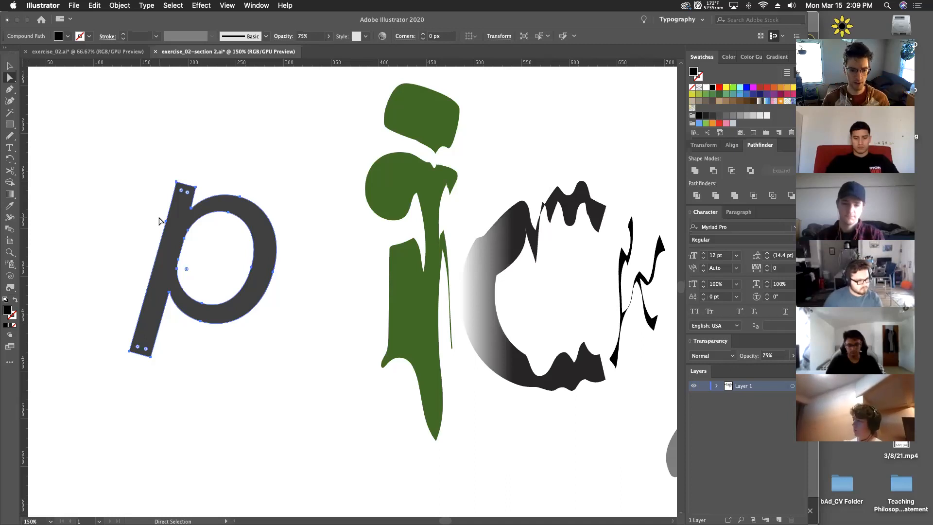
Step: Move the p slightly and pull the anchor point at the upper left of its inner counter up and right to reshape it
key(v)
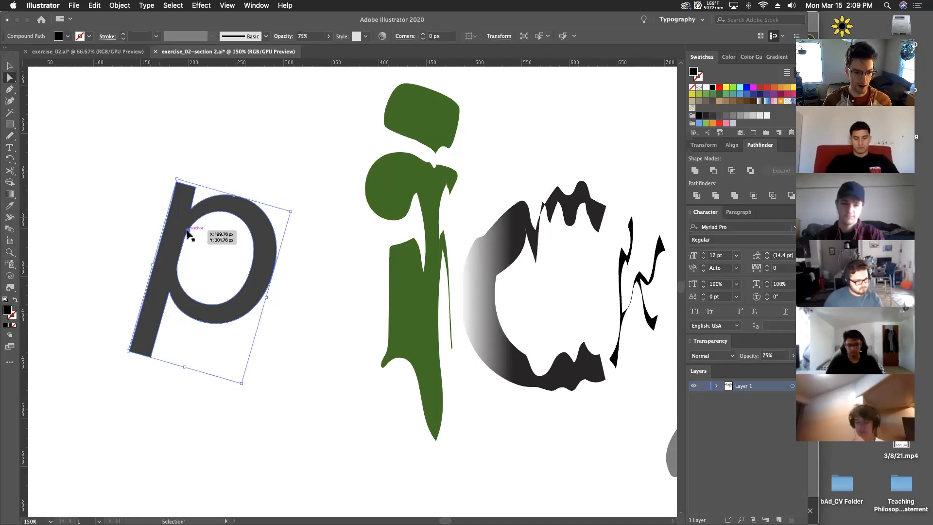
drag(189, 235, 202, 240)
key(a)
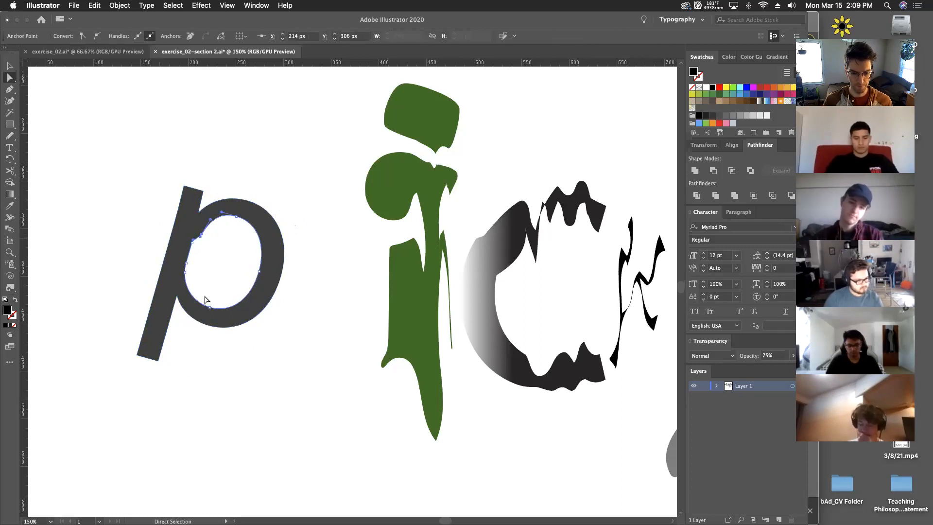
click(208, 224)
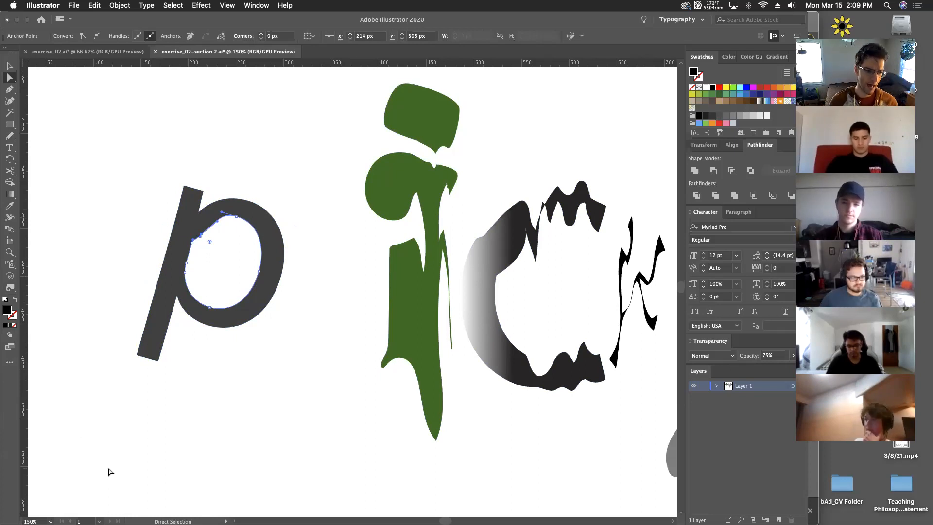
click(8, 288)
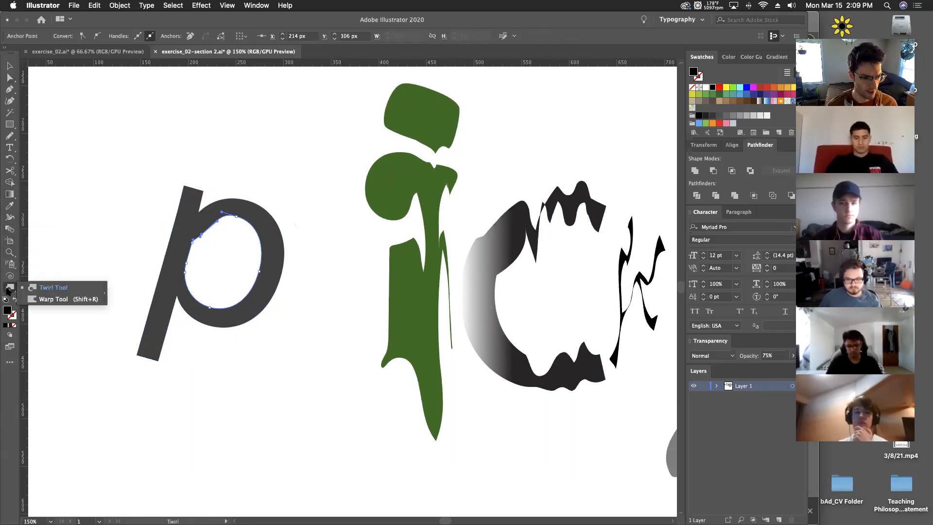
click(51, 287)
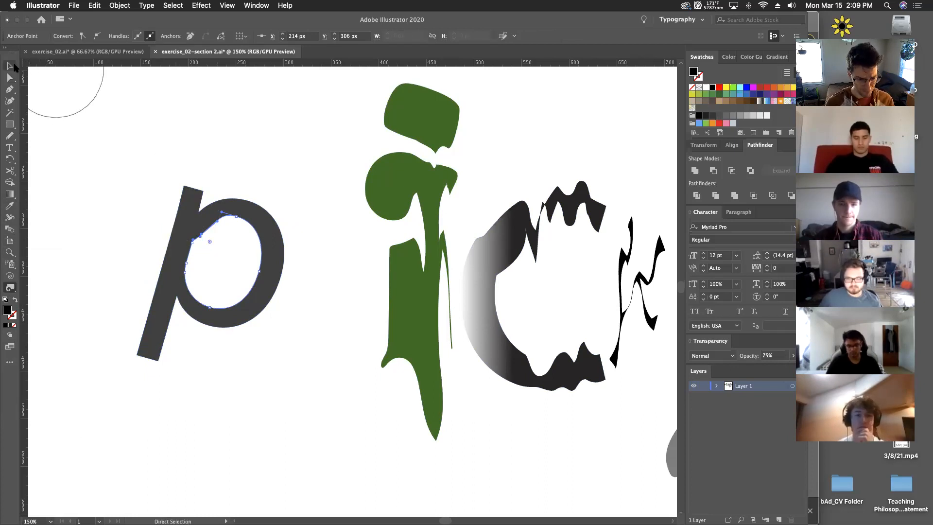
click(10, 66)
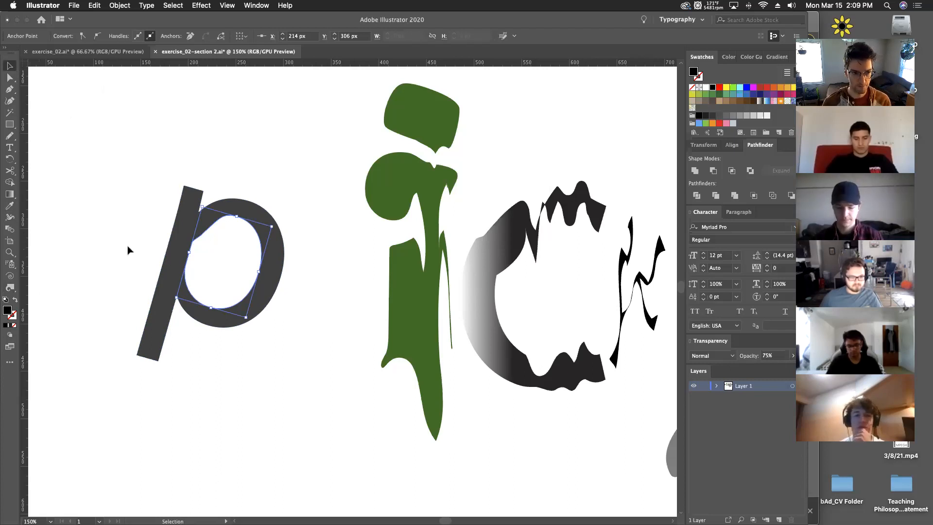
click(132, 201)
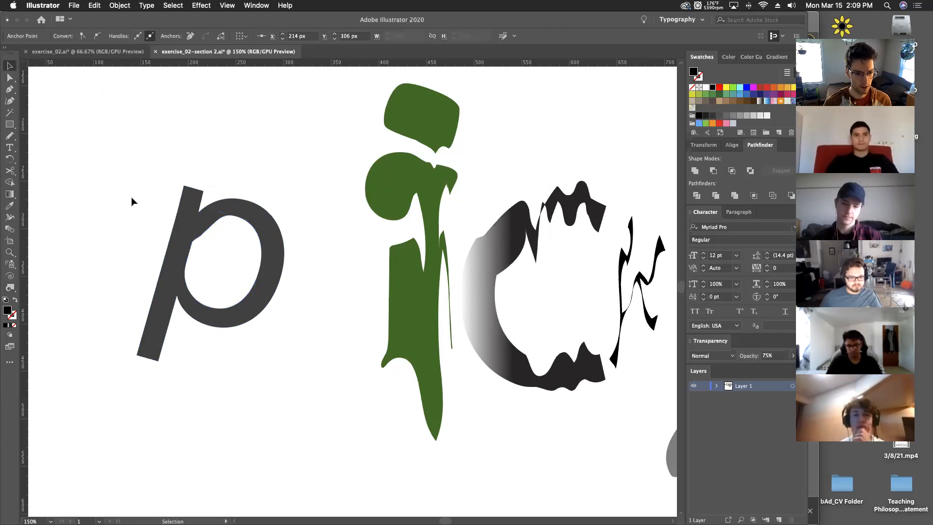
Step: Delete the p's inner counter path and move the filled-in p upward
key(a)
click(195, 241)
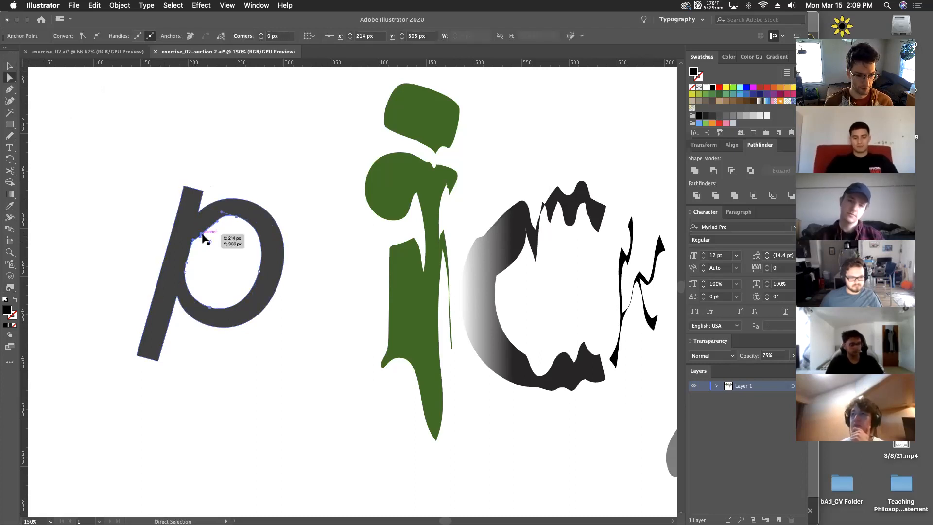
key(Delete)
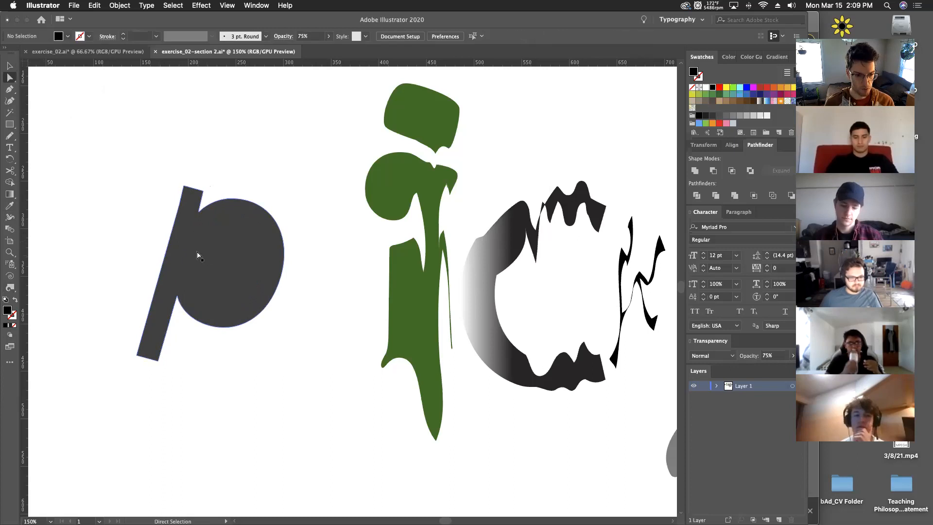
key(v)
drag(208, 258, 200, 227)
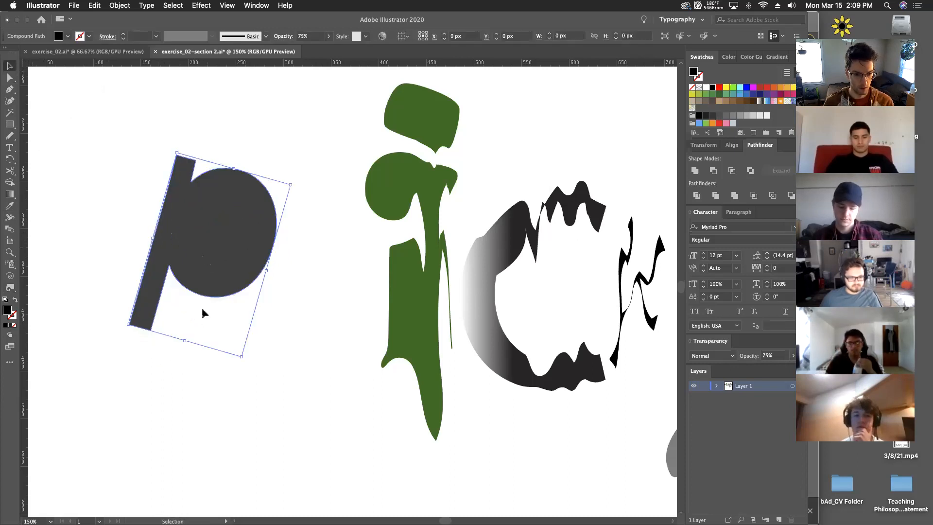
Step: Undo the last move, the counter deletion and the counter reshaping to restore the original p outline
key(a)
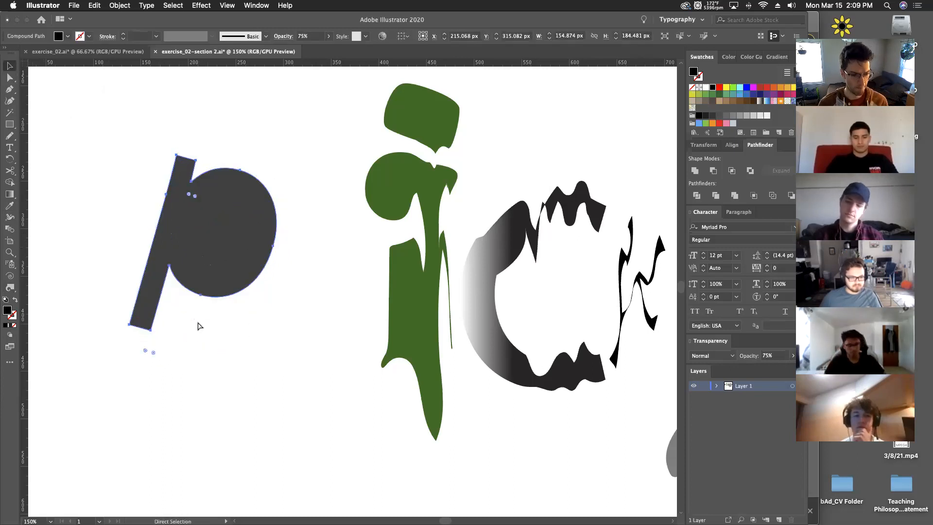
key(ctrl+z)
key(ctrl+z)
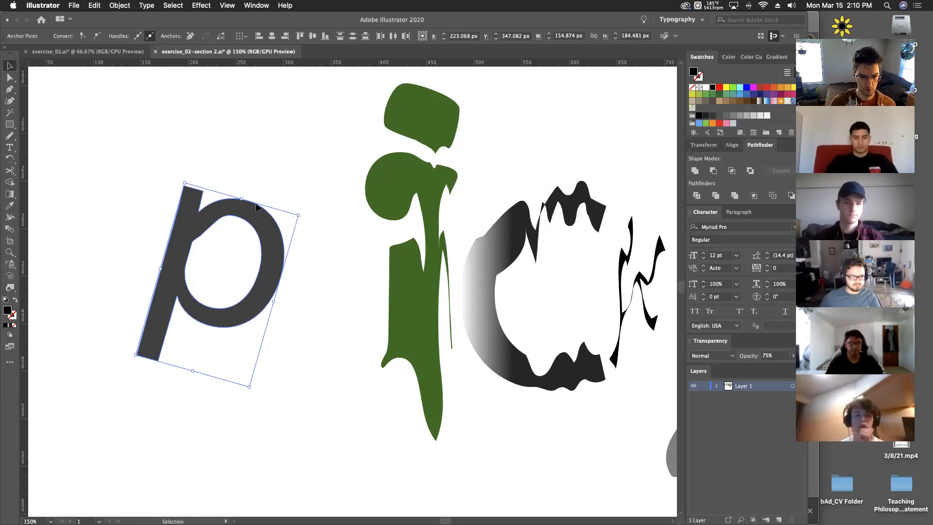
click(191, 292)
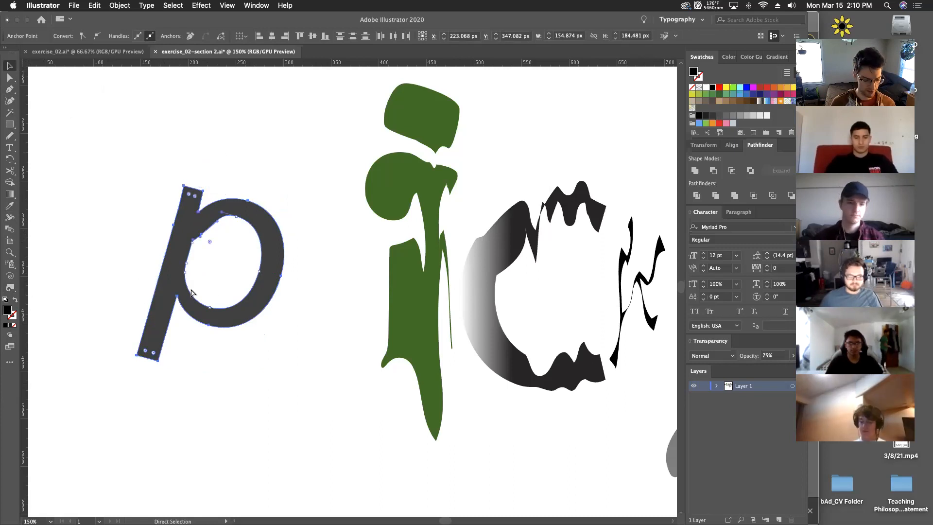
click(195, 229)
Step: Select the whole p and rotate it slightly clockwise
drag(226, 404, 119, 151)
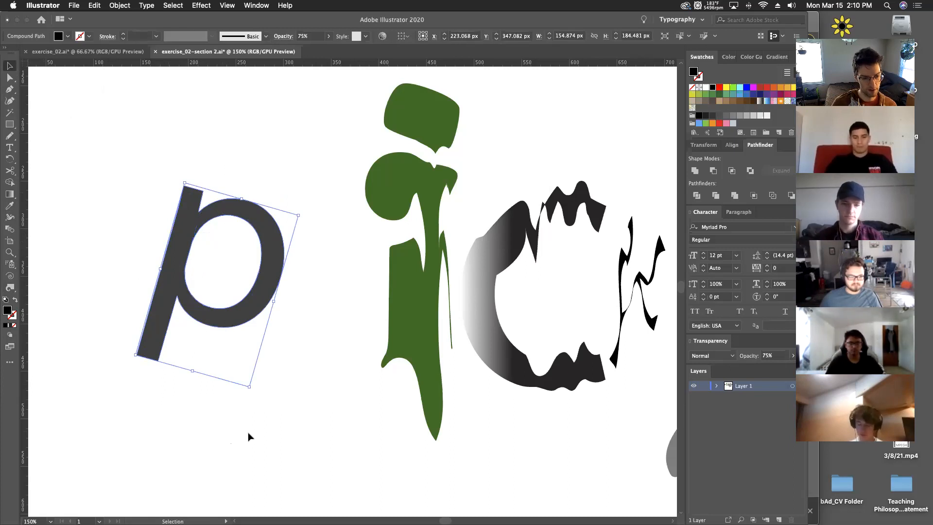
drag(254, 392, 226, 338)
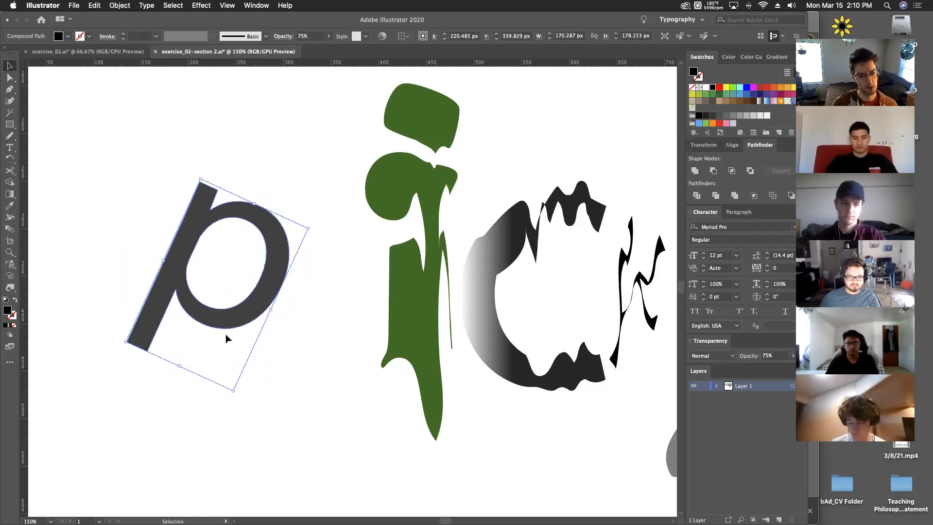
drag(234, 390, 242, 388)
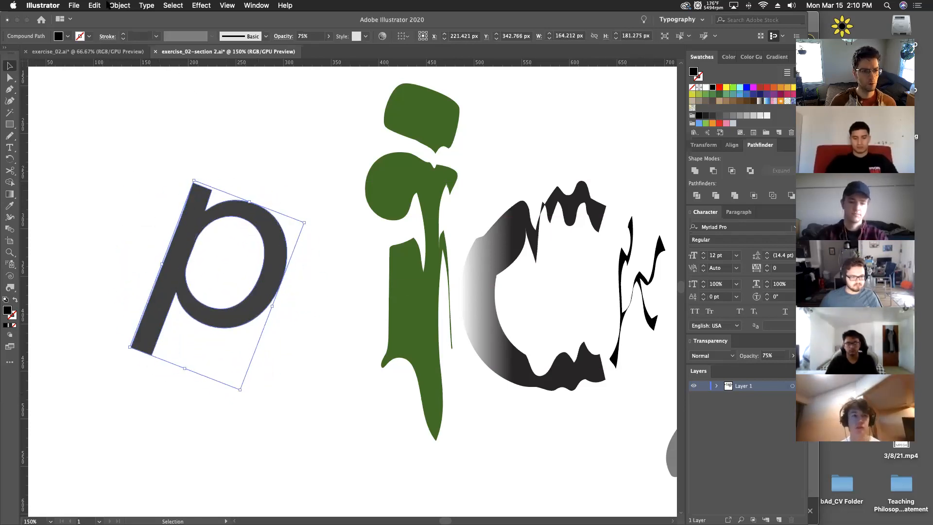
Step: Start an Envelope Distort mesh on the p, turn on its preview and move the dialog clear of the letter
click(113, 5)
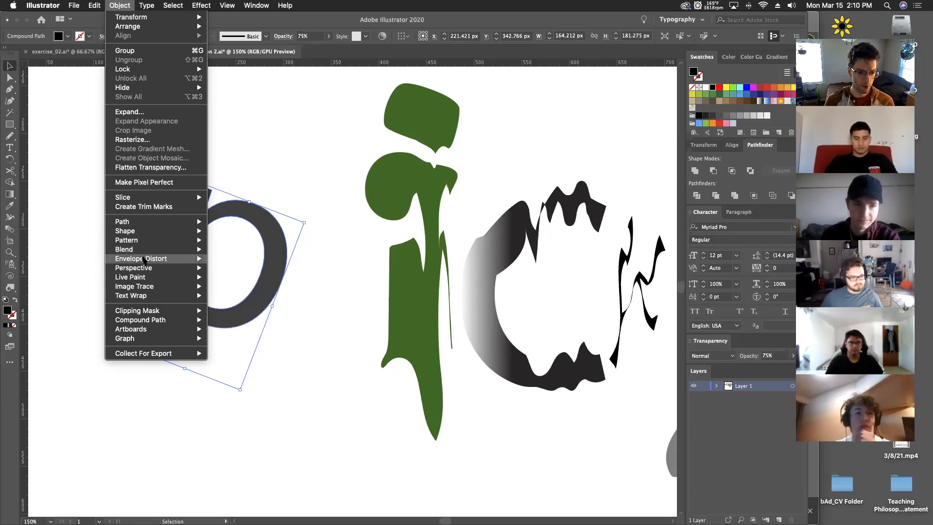
mouse_move(161, 262)
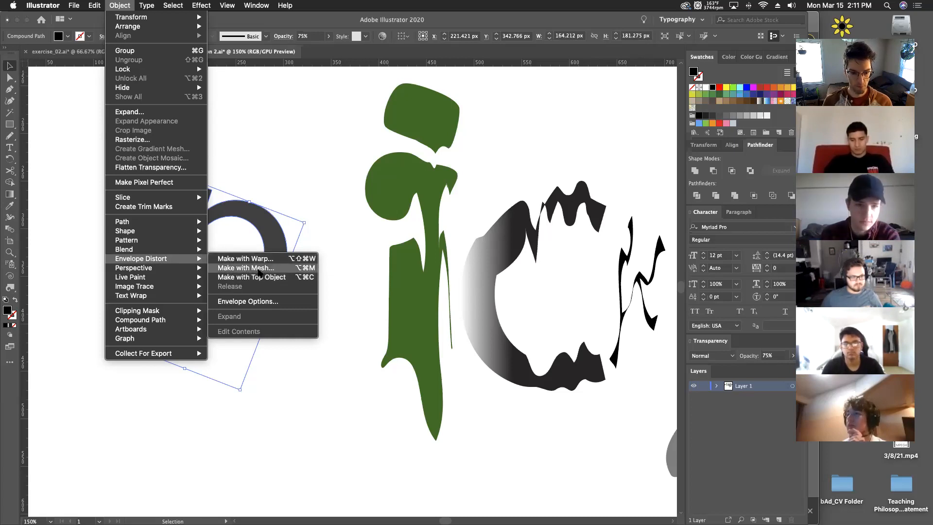
click(260, 271)
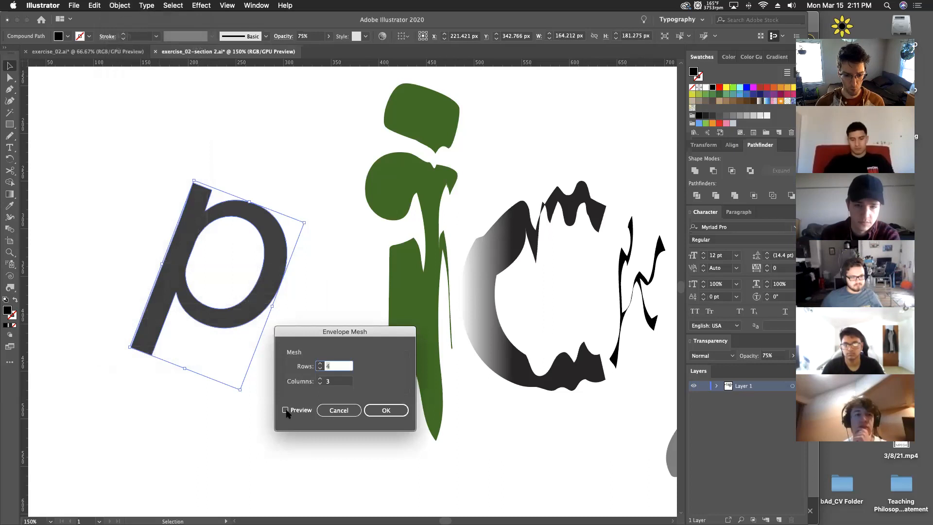
click(286, 411)
drag(310, 342, 347, 283)
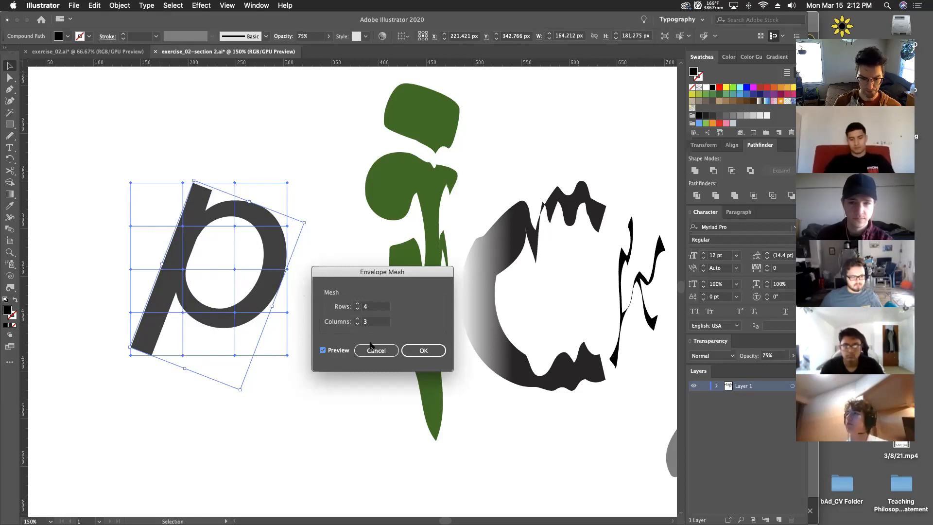
Step: Try 10 columns for the p's envelope mesh
click(358, 319)
click(358, 319)
click(359, 318)
click(358, 319)
click(358, 319)
click(358, 319)
click(358, 318)
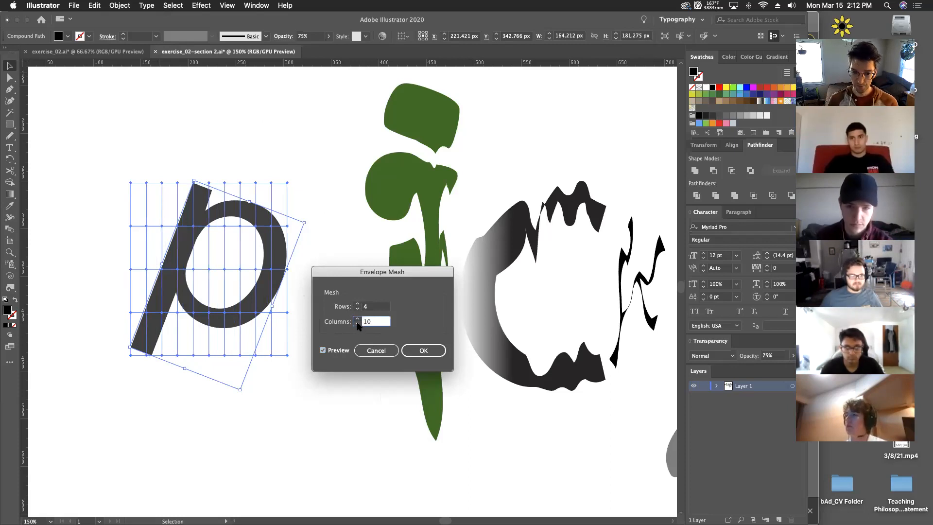
Step: Reduce the envelope mesh to 1 column to compare the grid
click(357, 324)
click(358, 324)
click(358, 324)
click(358, 324)
click(358, 324)
click(358, 325)
click(357, 324)
click(357, 325)
click(358, 324)
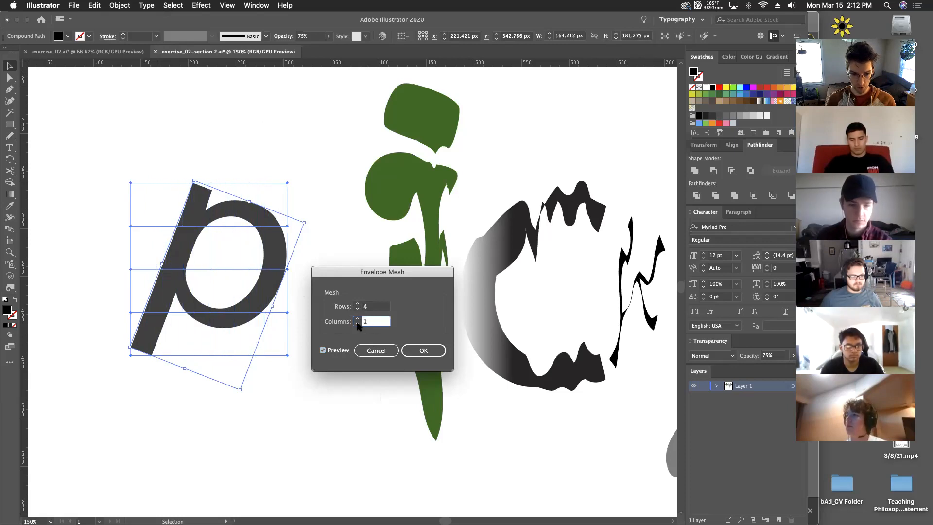
Step: Set the envelope mesh to 3 rows and 3 columns and apply it to the p
click(358, 319)
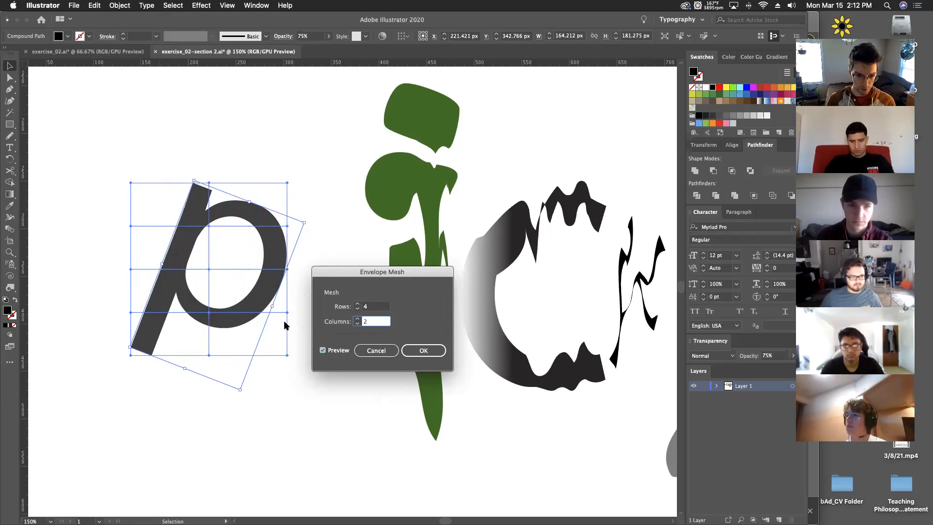
click(358, 318)
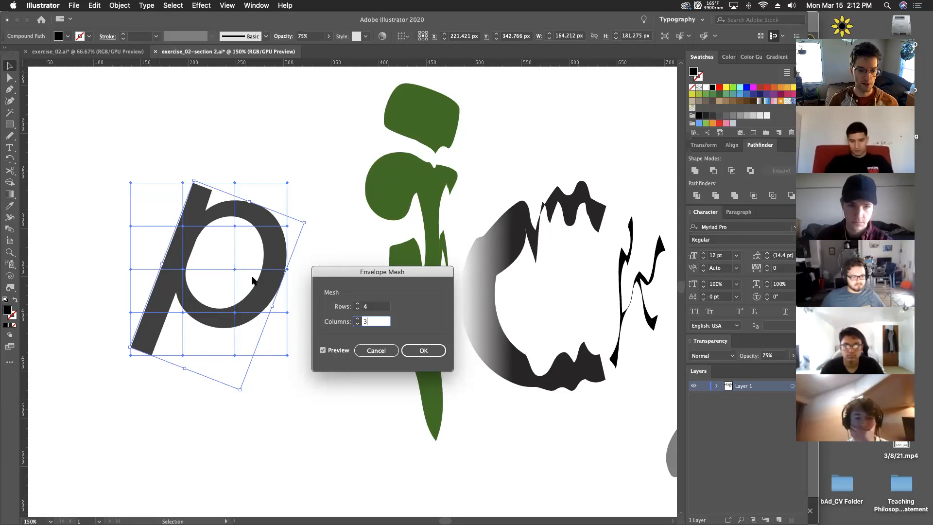
click(356, 309)
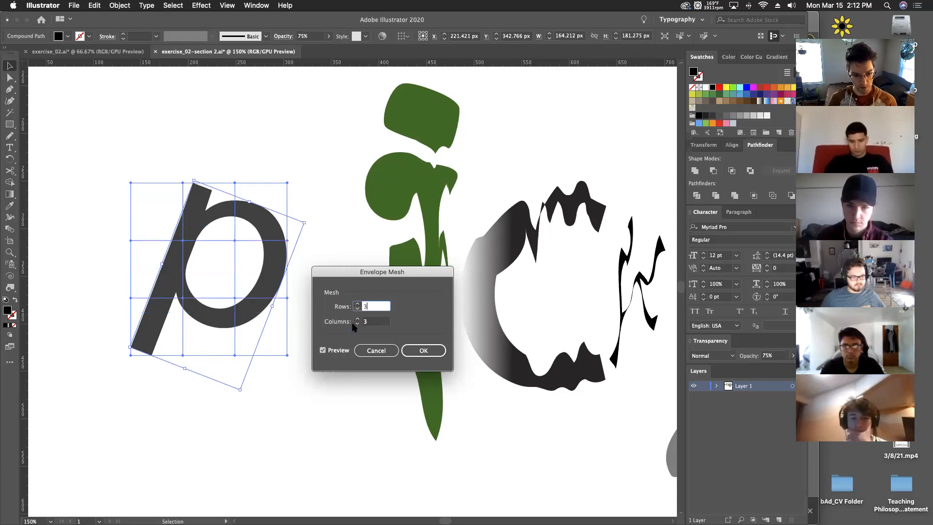
click(418, 351)
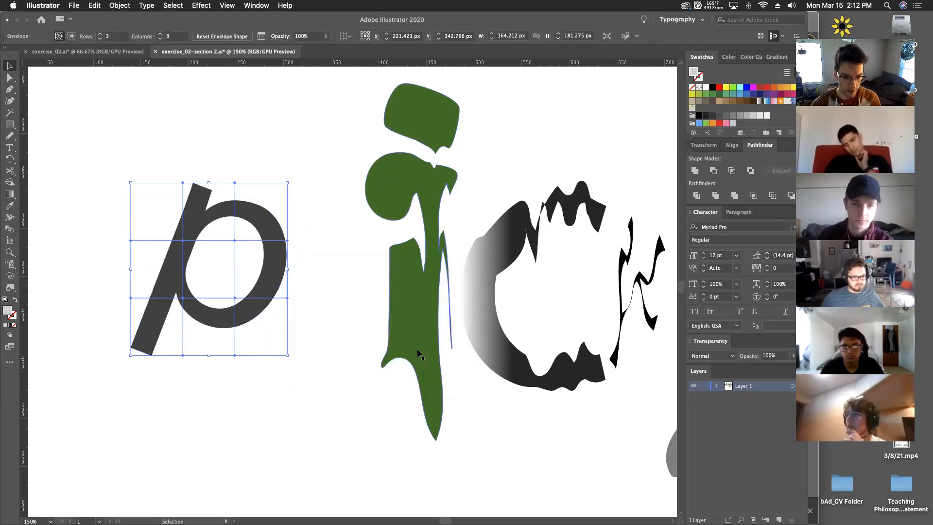
click(301, 354)
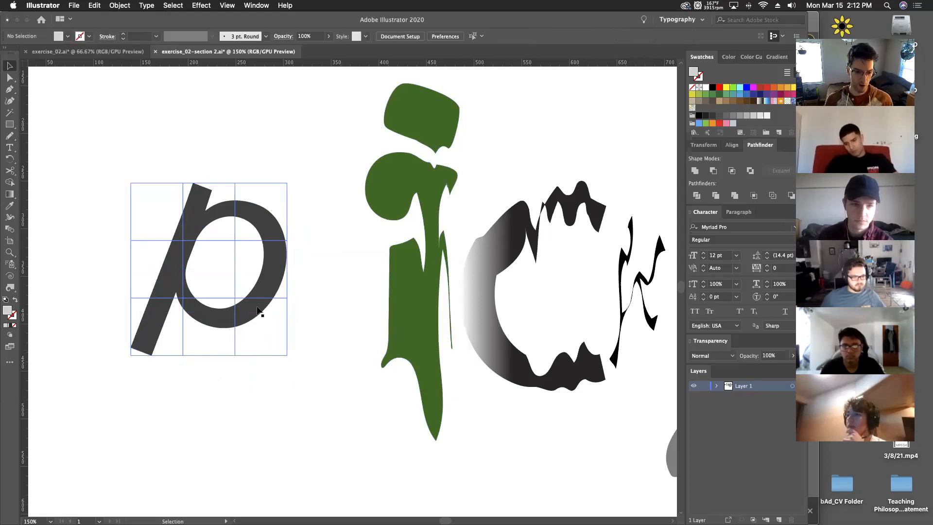
click(258, 311)
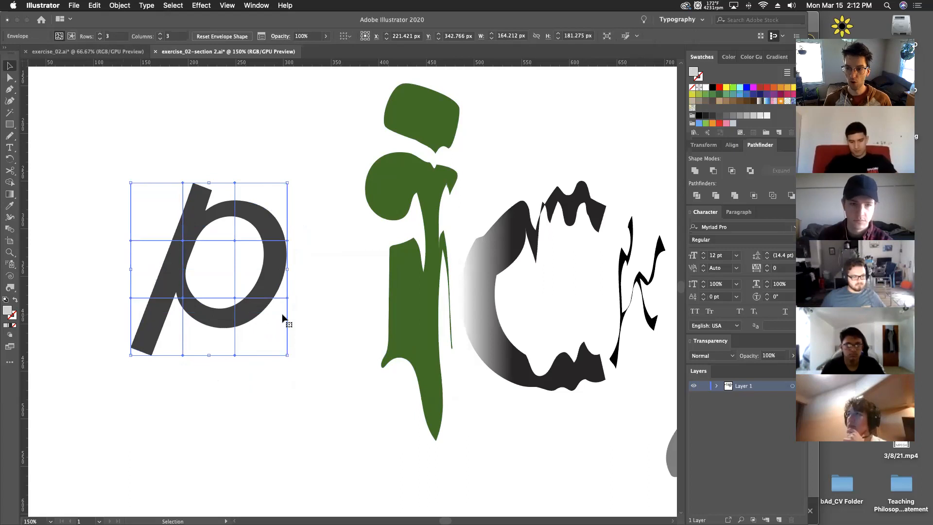
click(248, 391)
click(172, 349)
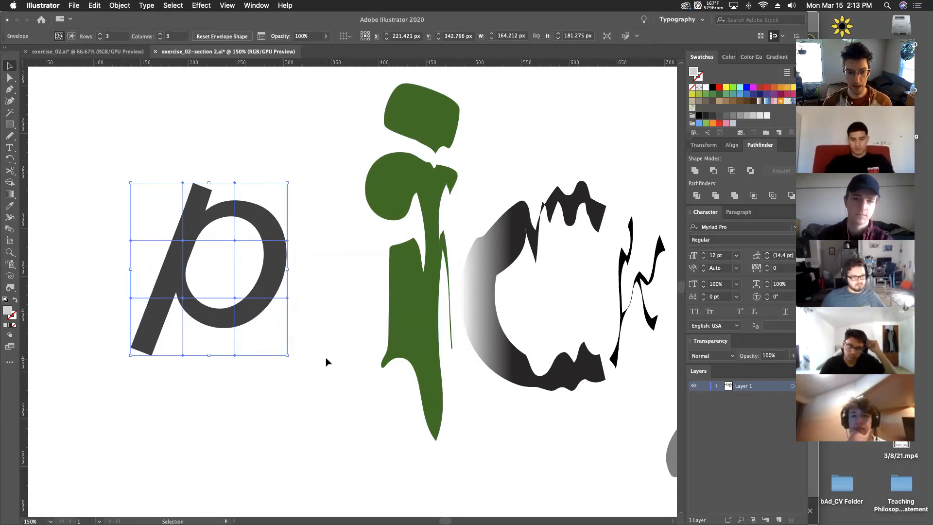
Step: With Direct Selection, move the upper-right interior mesh point of the p up and right to about X 272.8 px, Y 300.6 px
click(10, 79)
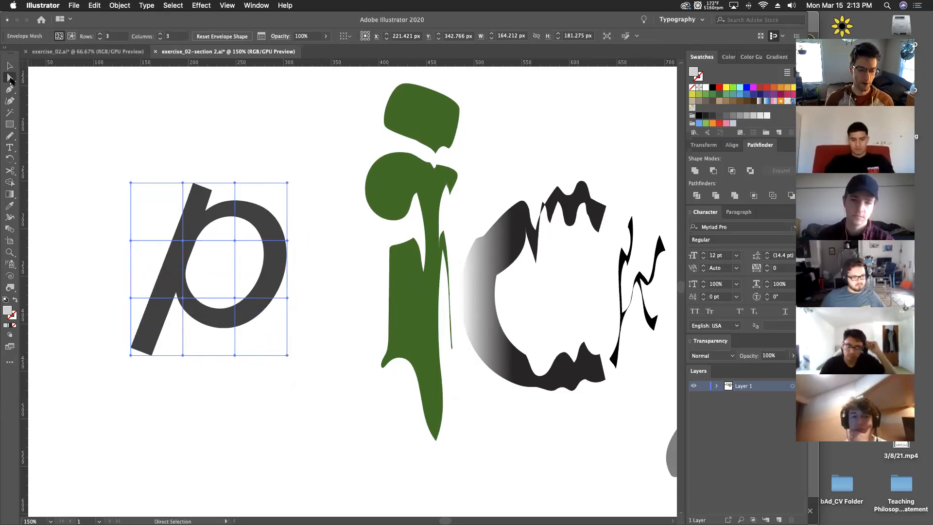
click(234, 241)
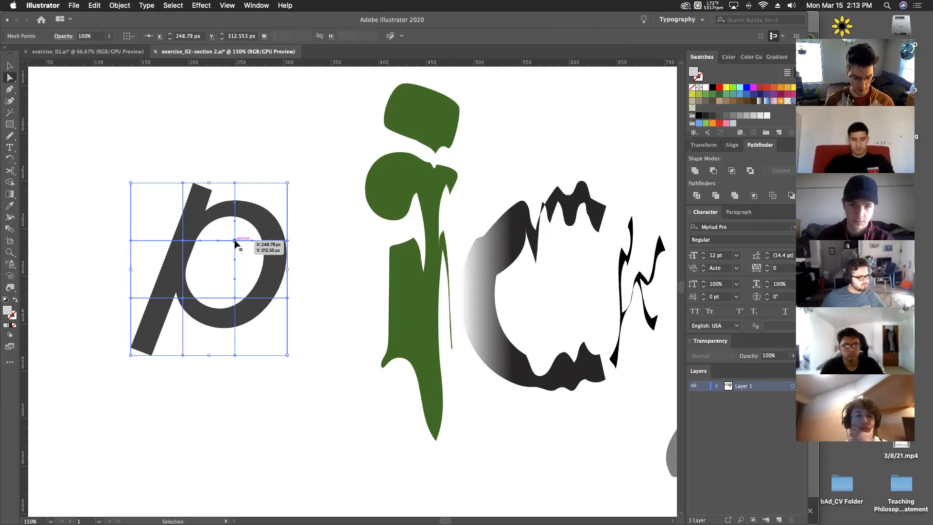
key(super+equal)
key(super+equal)
key(super+equal)
drag(358, 313, 354, 274)
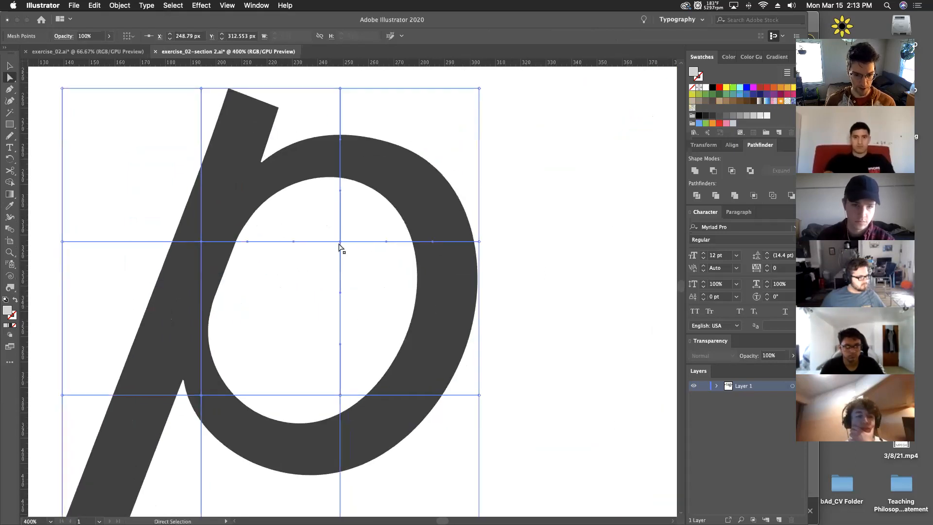
drag(340, 241, 401, 214)
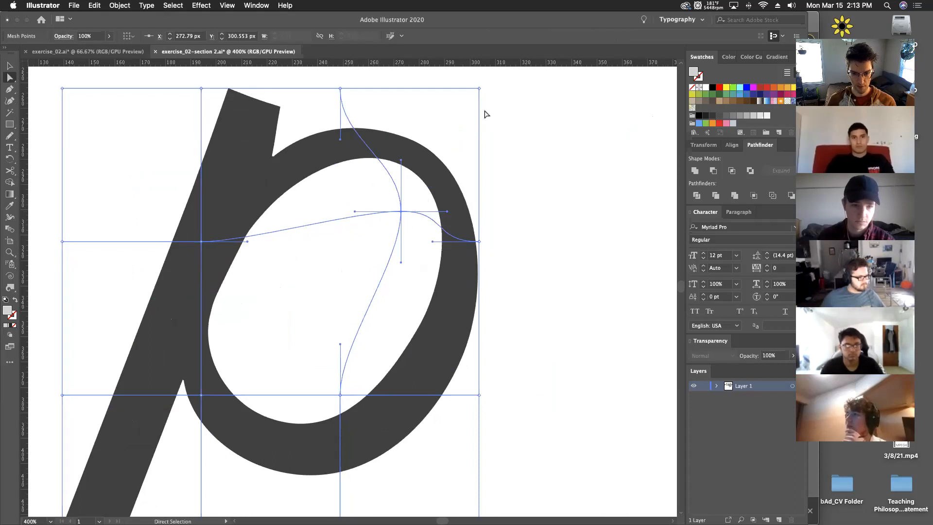
Step: Bend the handles of the mesh's top-right corner point outward and move the point inward to about X 300.5 px, Y 257.1 px
click(480, 89)
drag(480, 141, 524, 179)
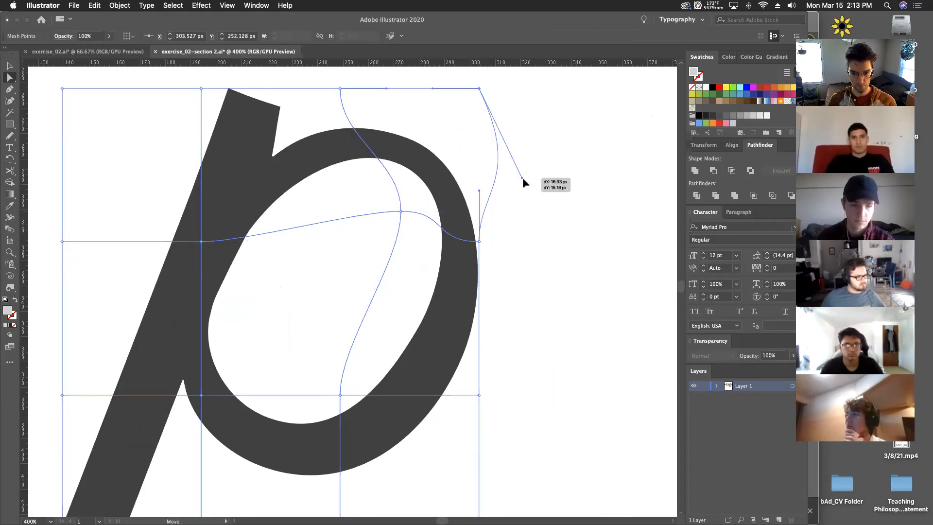
drag(432, 90, 375, 63)
drag(478, 111, 472, 124)
drag(517, 215, 540, 216)
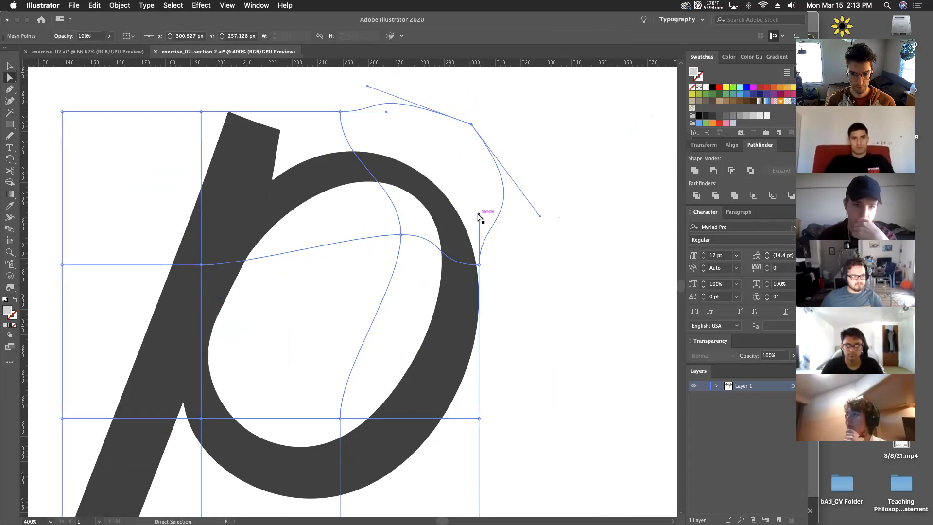
Step: Move the bottom-left corner point of the p's envelope mesh up and right to about X 170.3 px, Y 406.4 px
click(583, 327)
drag(257, 335, 332, 261)
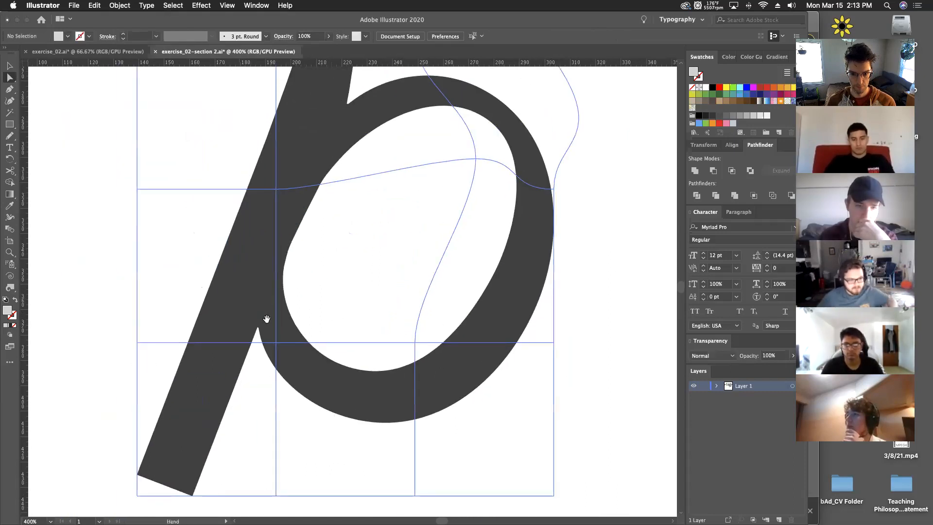
click(138, 496)
drag(138, 496, 216, 427)
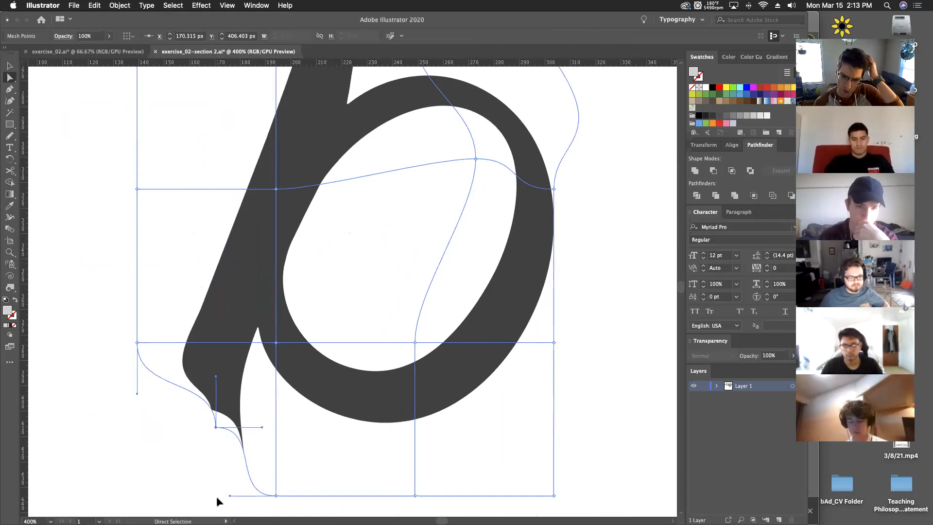
key(super+minus)
key(super+minus)
key(super+minus)
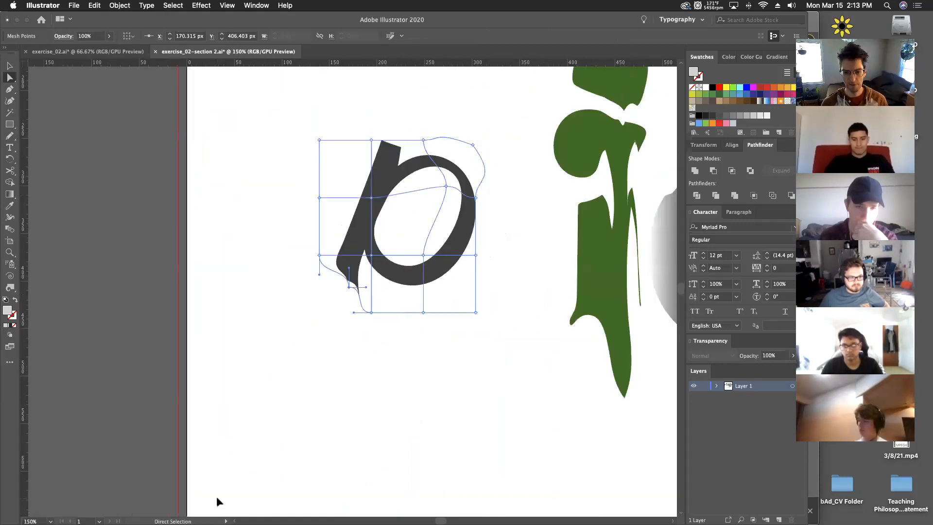
right_click(359, 373)
click(194, 390)
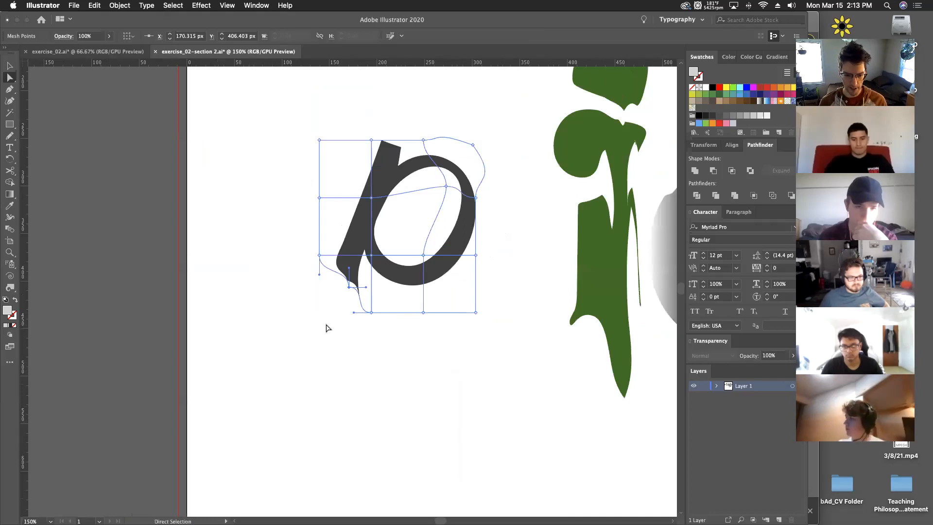
Step: Draw a five-pointed star about 268 px wide and 278 px high over the artboard's upper-left corner
key(super+minus)
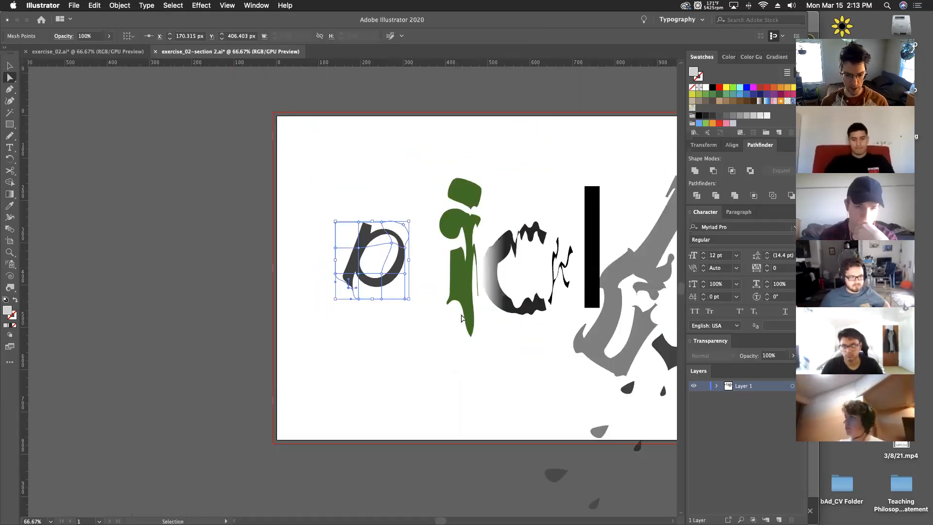
key(super+minus)
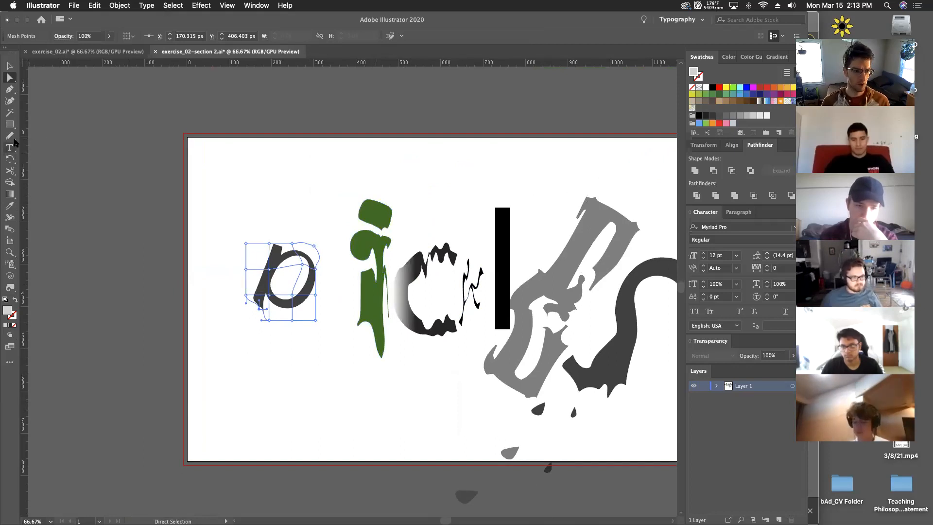
click(10, 124)
drag(11, 126, 54, 158)
drag(222, 196, 170, 161)
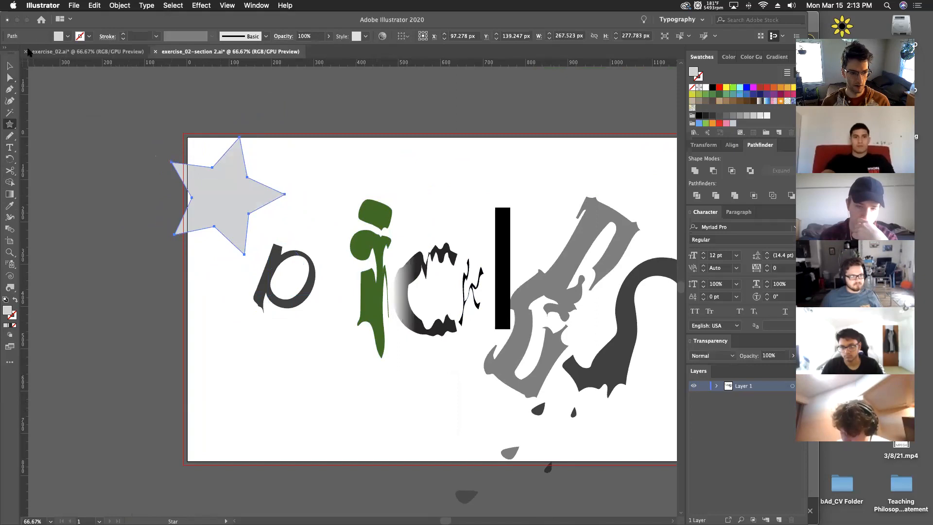
Step: Leave isolation mode on the p's envelope and move the p onto the star at about X 82.4 px, Y 140.8 px
click(10, 65)
double_click(266, 272)
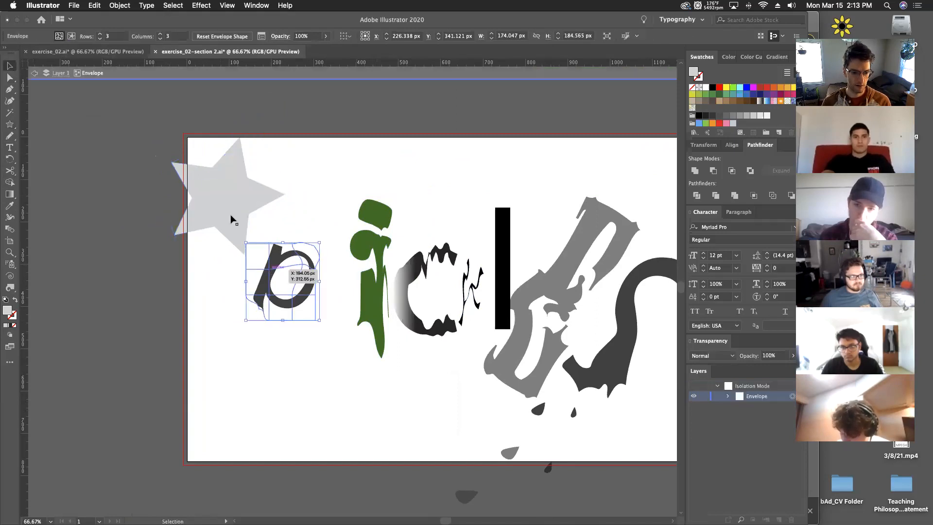
click(311, 225)
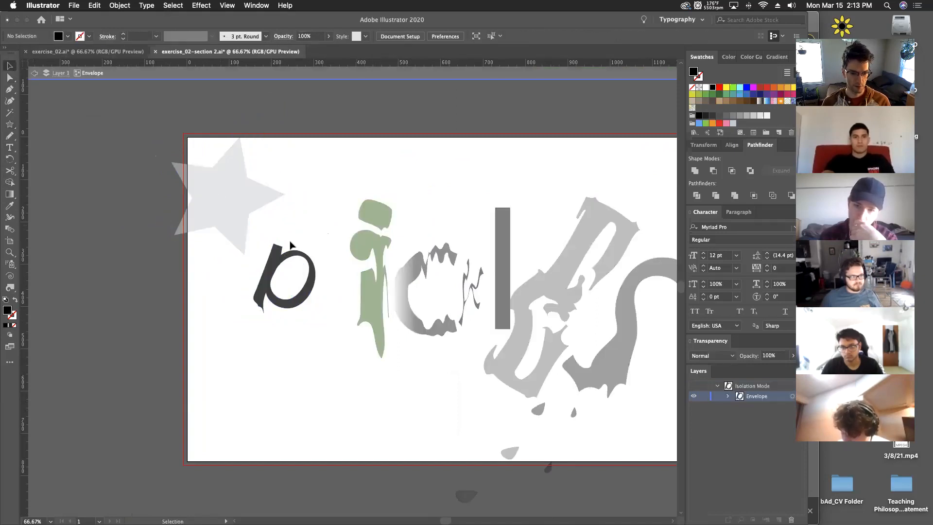
double_click(296, 234)
drag(288, 249, 224, 181)
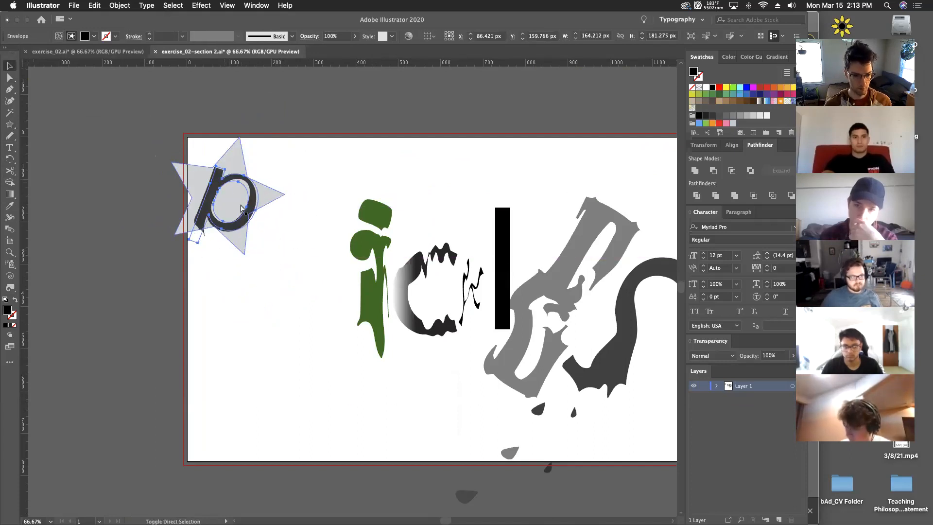
drag(210, 191, 208, 184)
Step: Select the star behind the p and delete it
key(super+equal)
key(super+equal)
click(498, 248)
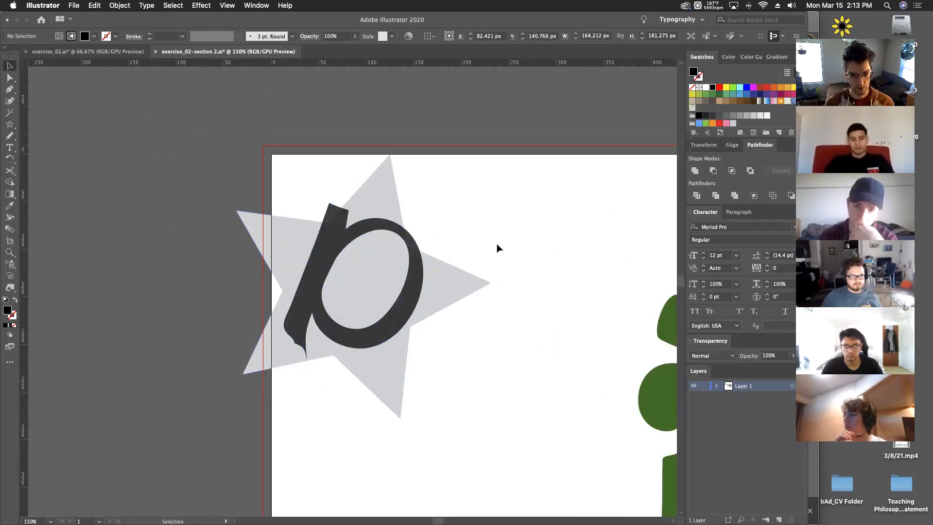
click(371, 231)
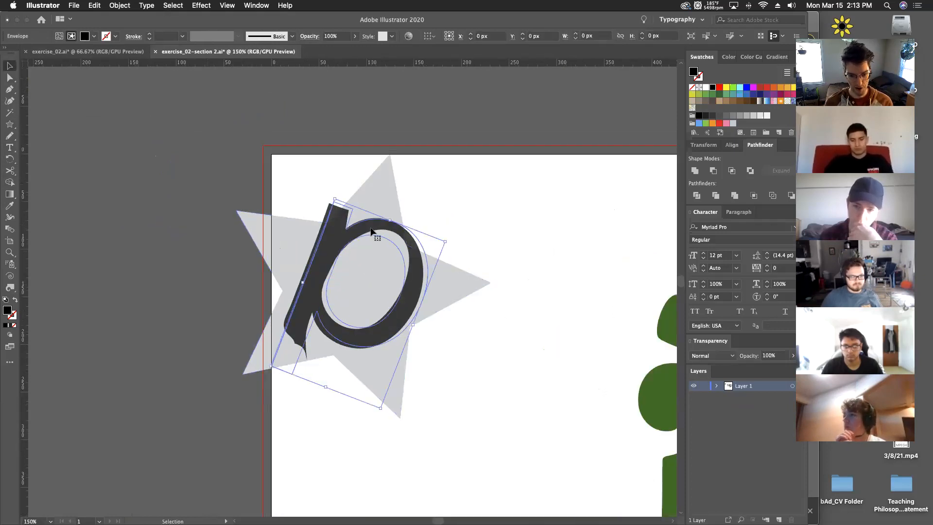
click(472, 359)
click(321, 294)
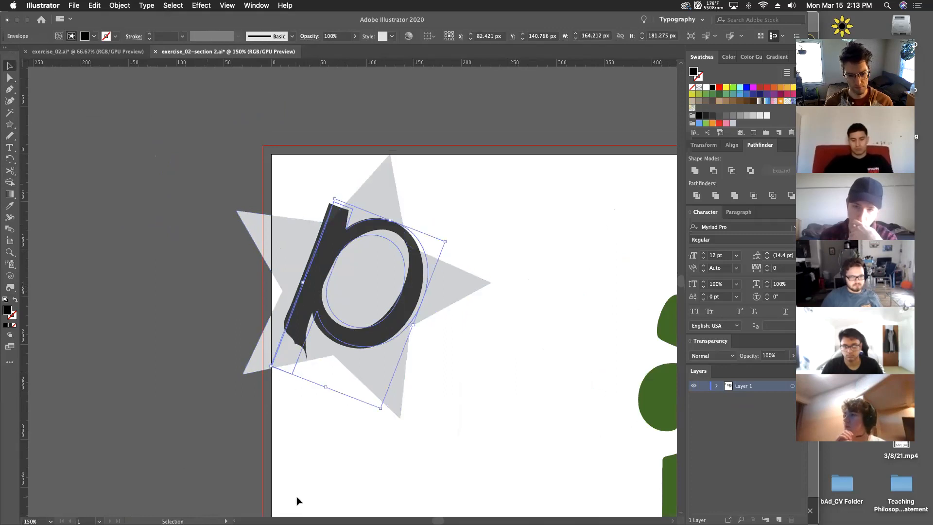
click(255, 365)
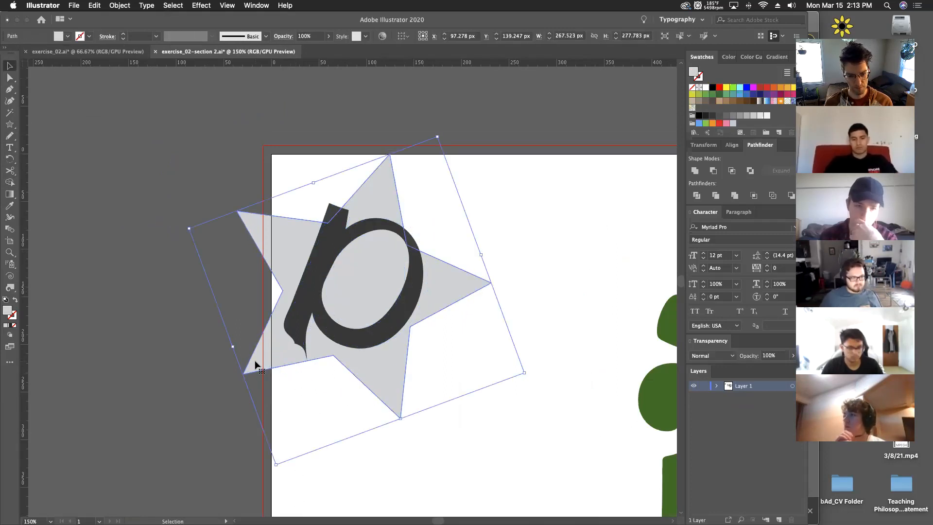
key(Delete)
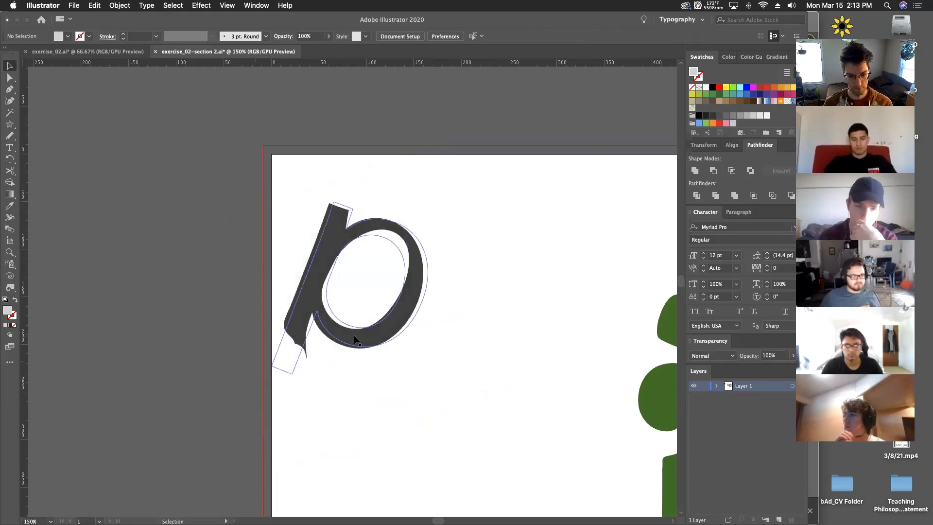
Step: Undo the star's deletion, the p's move and the star's creation, and deselect everything
key(a)
key(cmd+z)
click(292, 374)
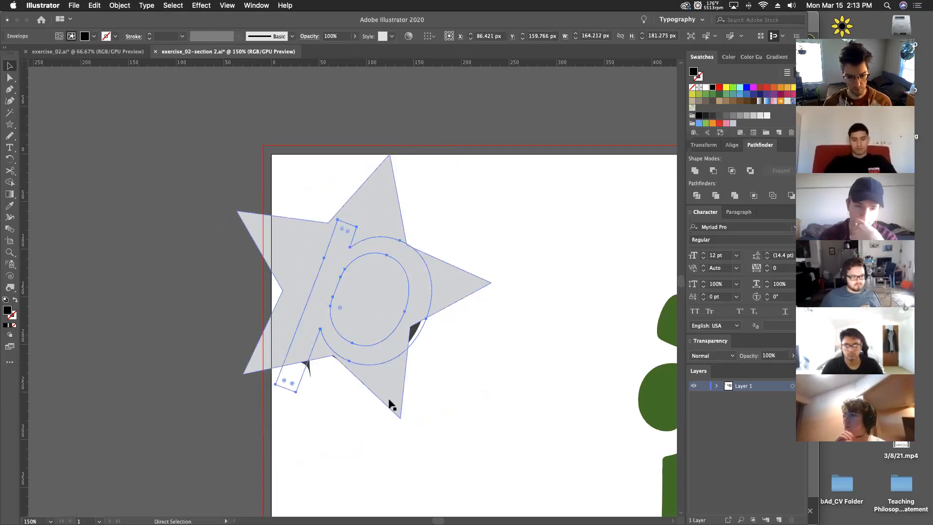
key(cmd+z)
key(cmd+z)
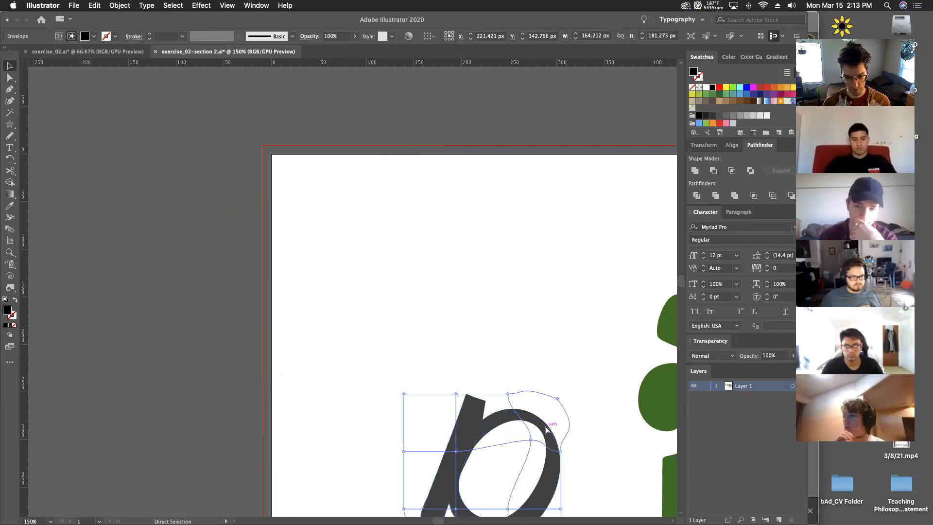
click(587, 406)
Step: Move the enveloped p up and left to about X 160.3 px, Y 240.1 px and enter isolation mode on it
key(v)
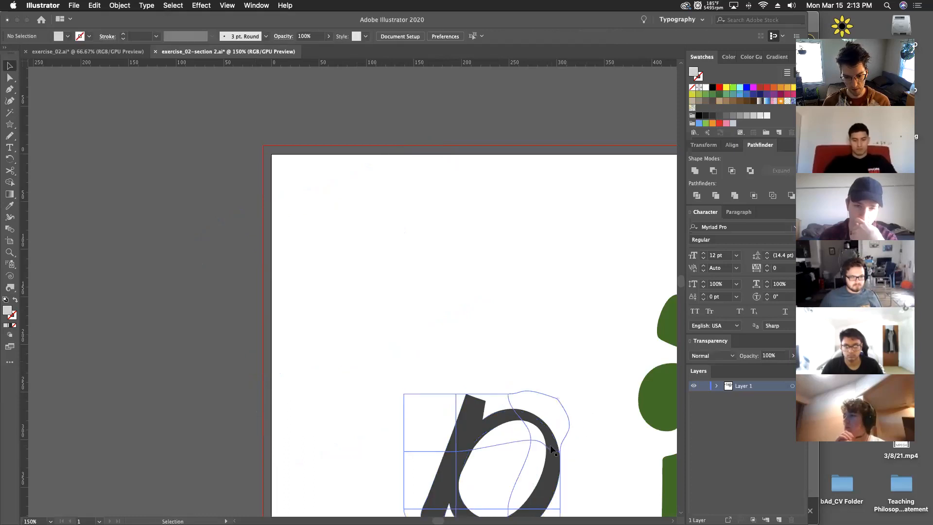
drag(516, 429, 284, 223)
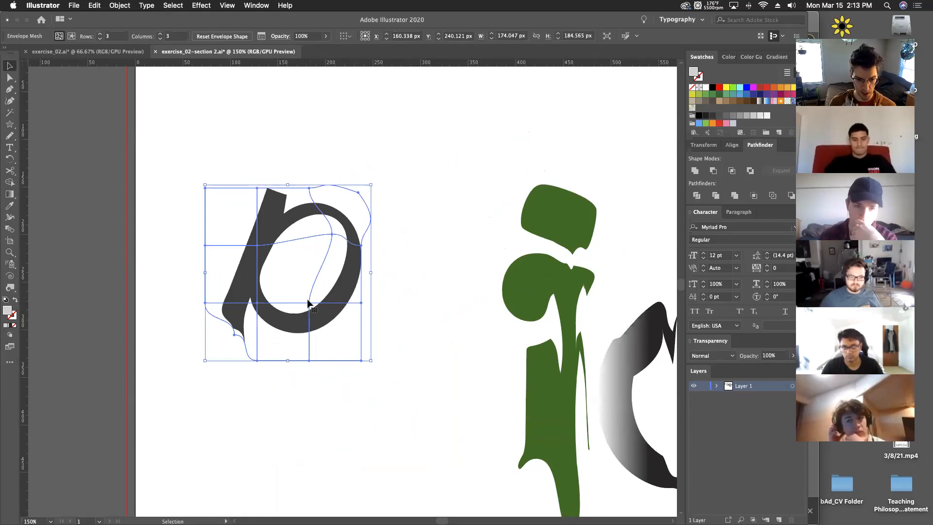
double_click(316, 306)
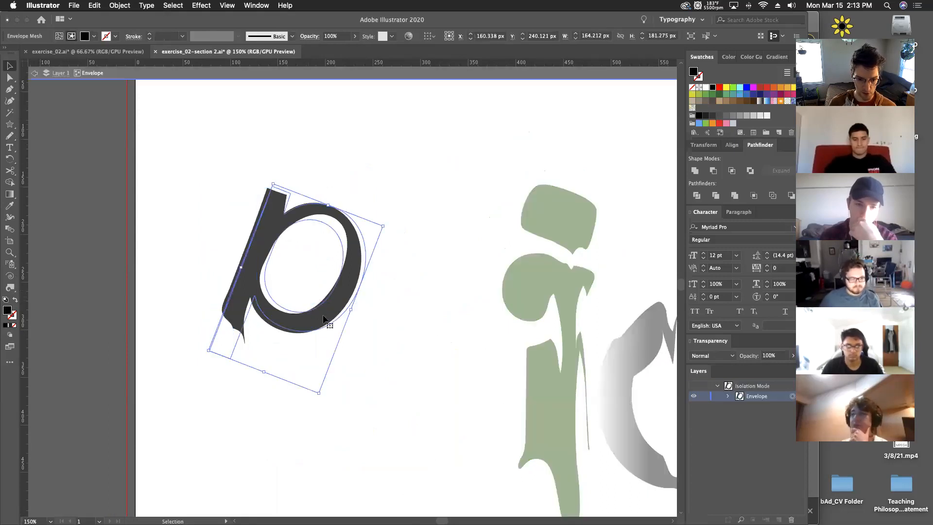
Step: Leave isolation mode and undo the p's last move
key(a)
click(418, 273)
key(Escape)
click(328, 298)
key(v)
key(super+z)
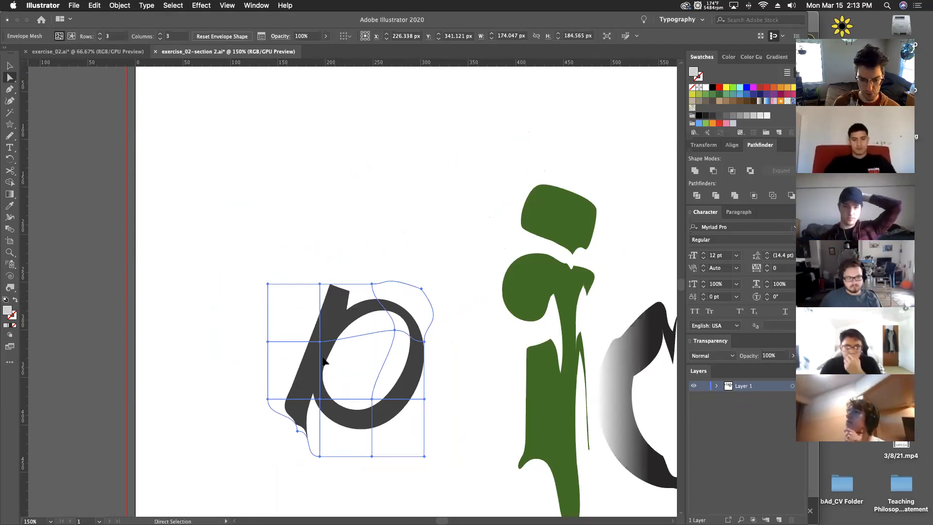
Step: Enter isolation mode on the p's envelope and exit it back to the full artwork
key(v)
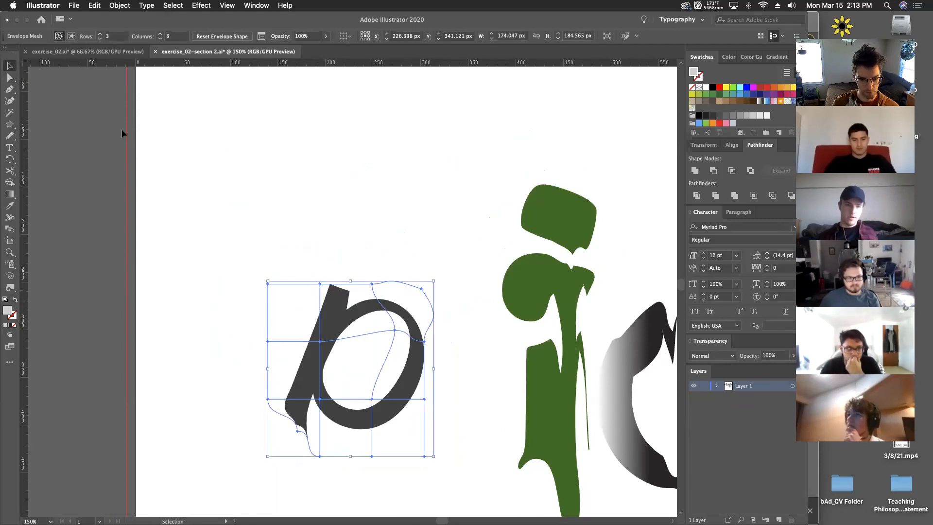
click(321, 206)
click(359, 320)
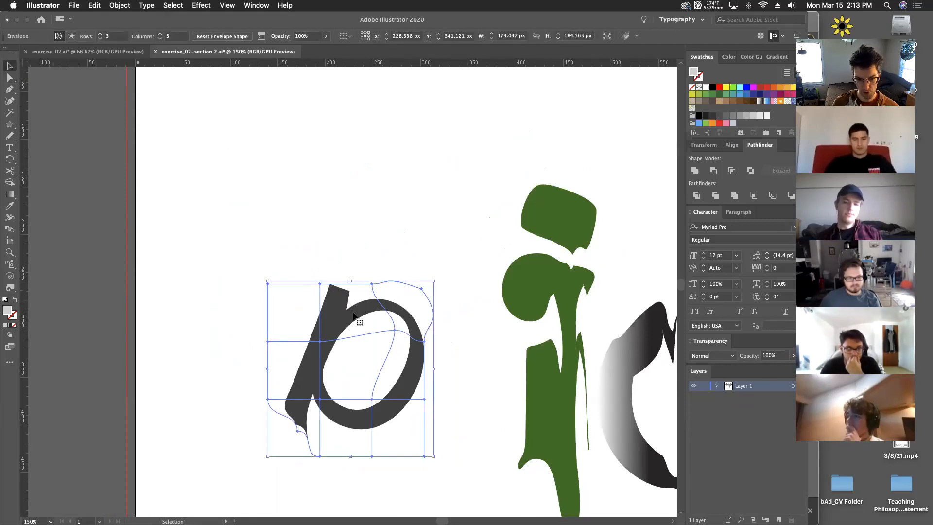
double_click(358, 318)
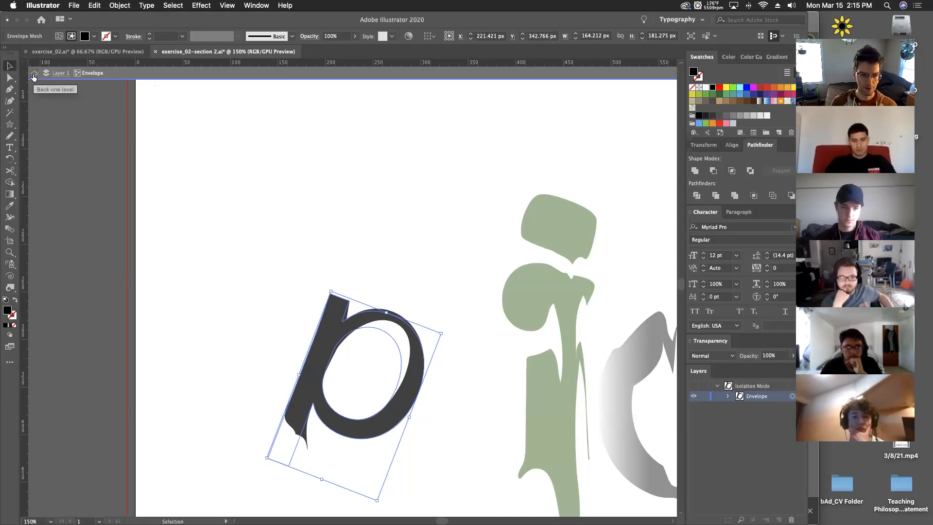
double_click(341, 210)
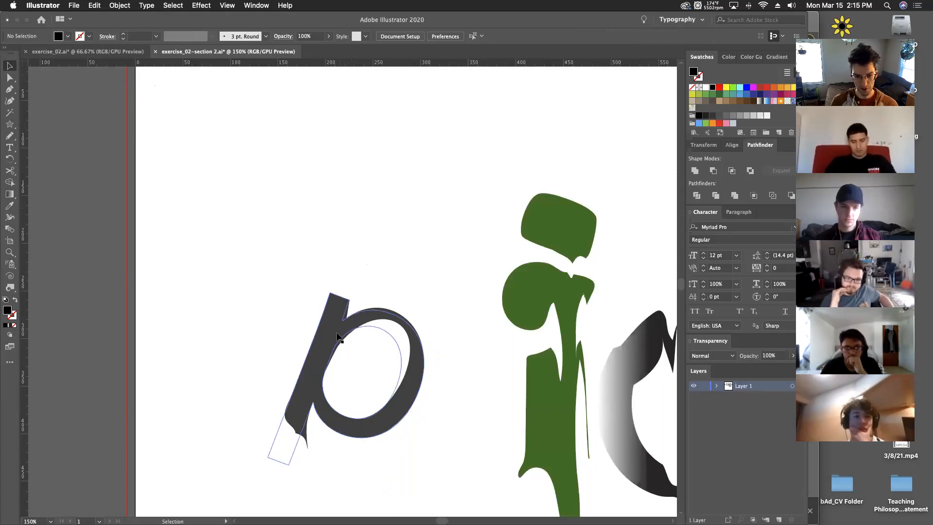
Step: Undo the recent edits on the p back through the bottom-left mesh corner's move, and deselect it
click(333, 304)
drag(271, 232, 416, 427)
drag(434, 459, 354, 365)
drag(436, 474, 246, 306)
key(ctrl+z)
key(ctrl+z)
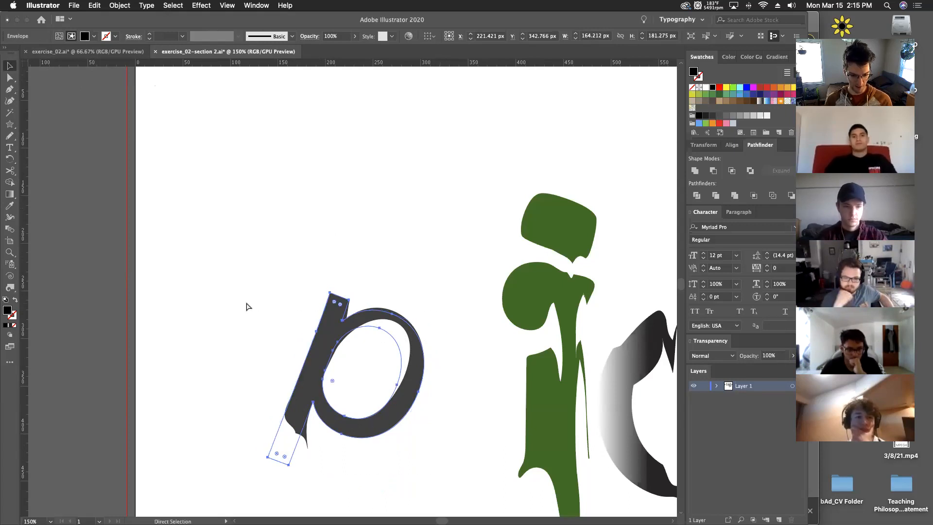
click(265, 262)
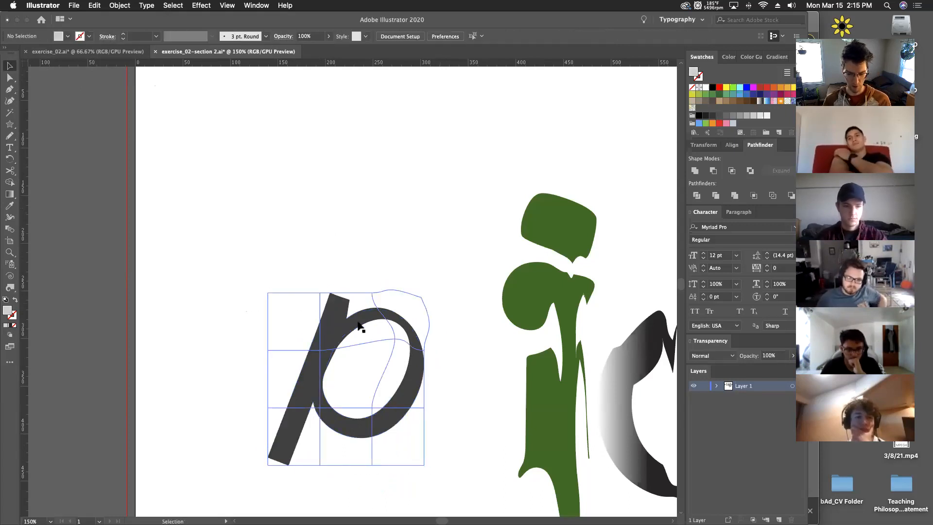
Step: Move the p up and left, pull its bottom-right mesh corner outward and set the lower-right interior point at about X 253.8 px, Y 313 px
drag(347, 331, 308, 246)
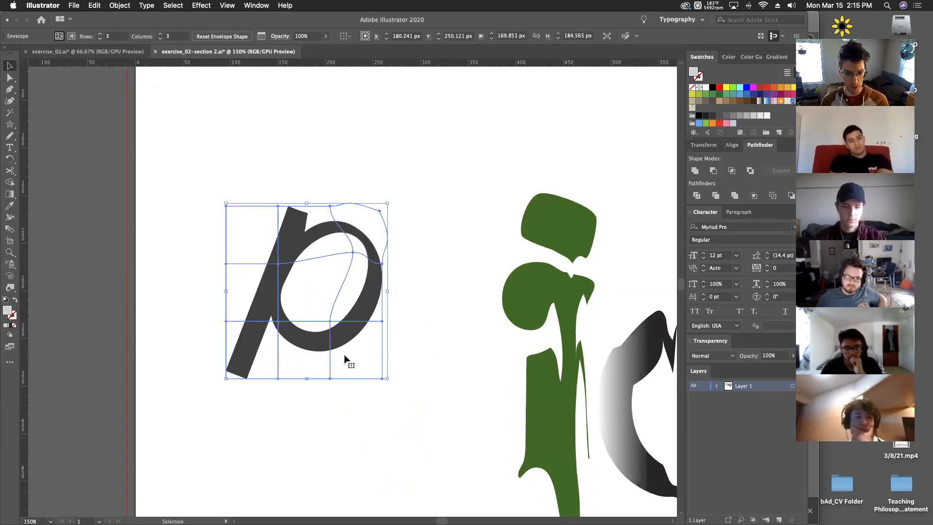
key(a)
drag(384, 381, 437, 426)
drag(375, 322, 376, 351)
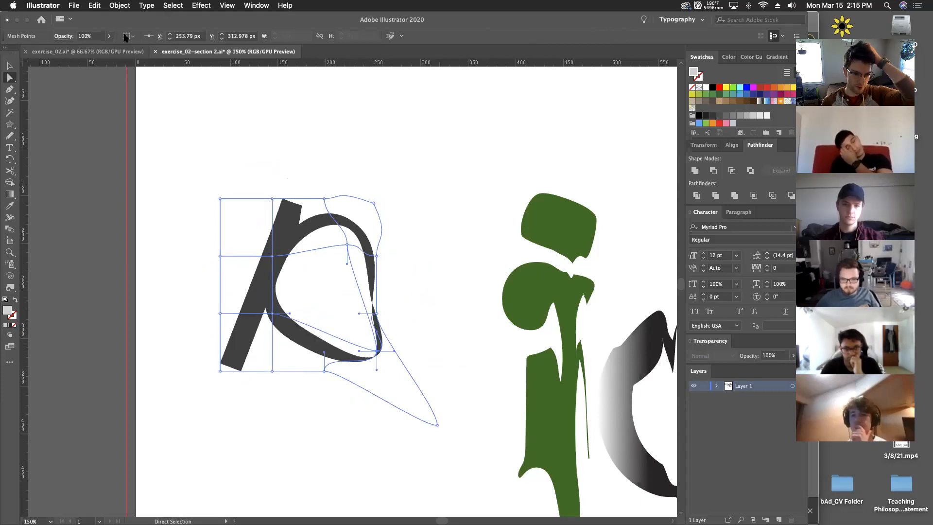
click(119, 6)
mouse_move(128, 261)
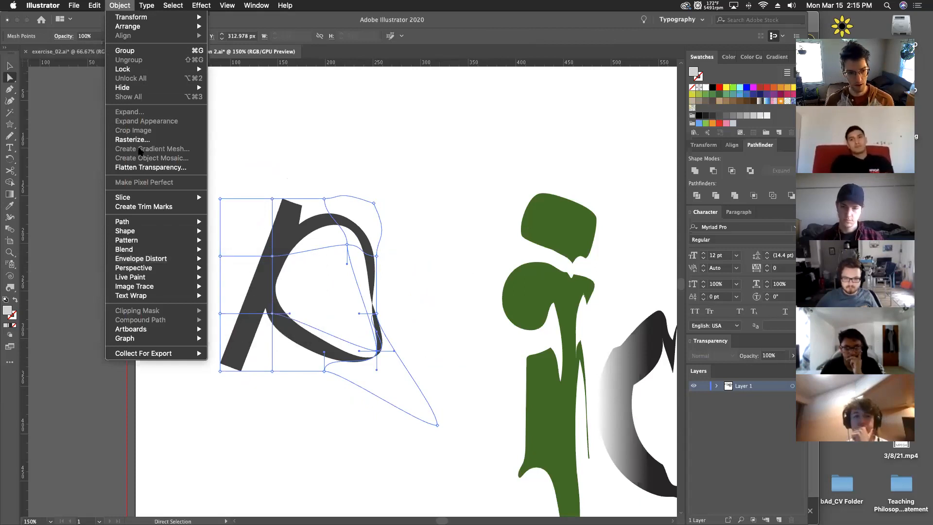
click(225, 115)
Step: Select the whole distorted p and expand its envelope into regular paths
click(10, 66)
click(303, 182)
click(298, 226)
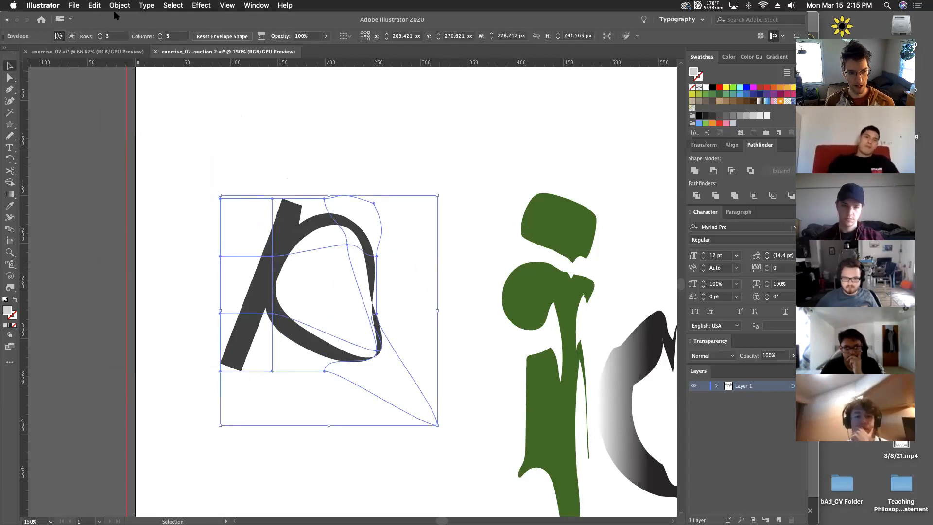
click(119, 5)
click(135, 112)
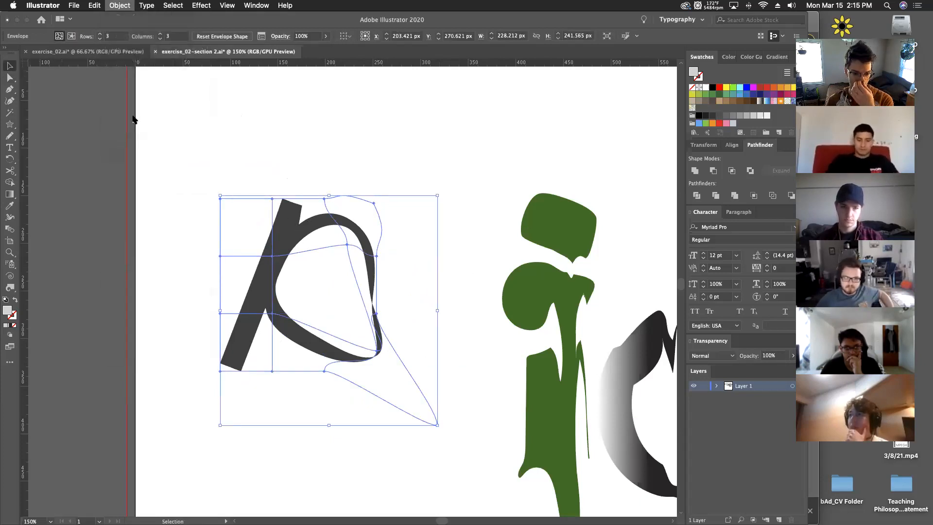
click(441, 328)
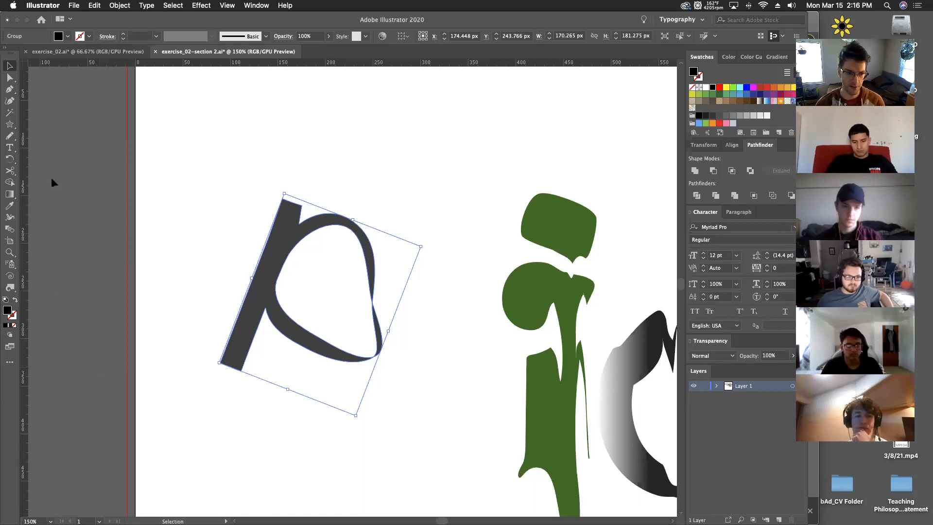
click(121, 6)
mouse_move(142, 260)
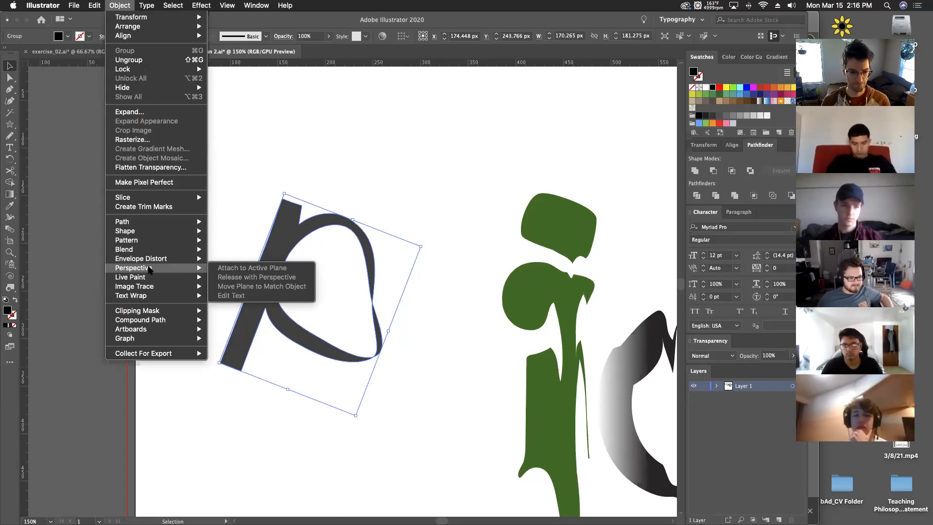
click(321, 157)
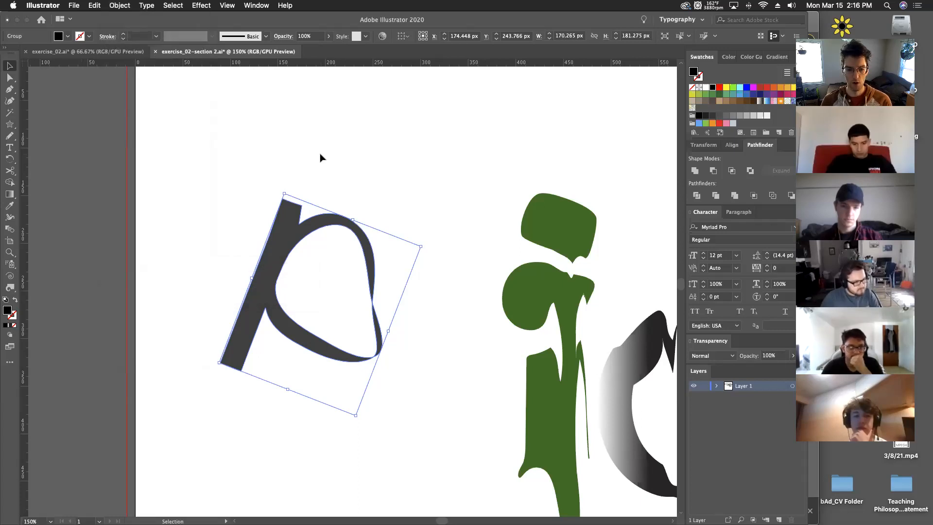
Step: Switch to the exercise page in Chrome and review section 6 on fill, stroke and the pen, pencil and brush tools
key(a)
key(super+minus)
key(super+minus)
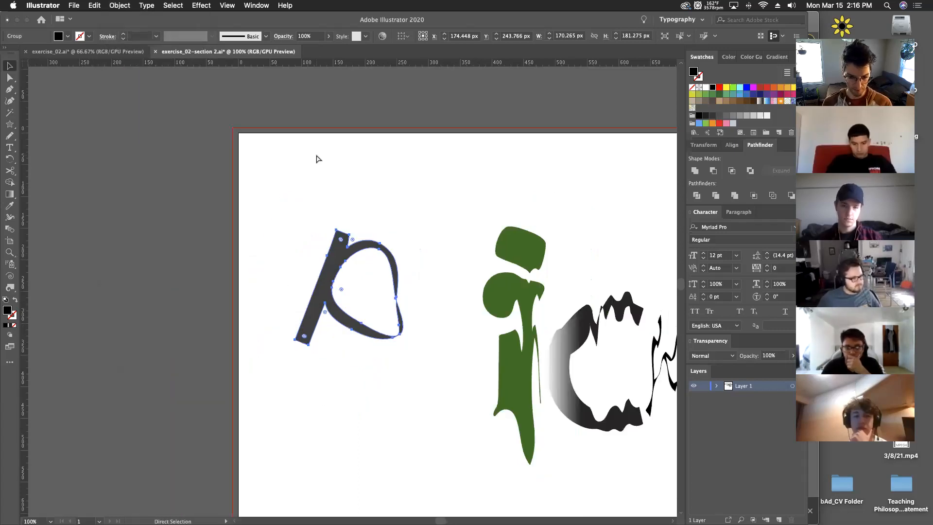
key(v)
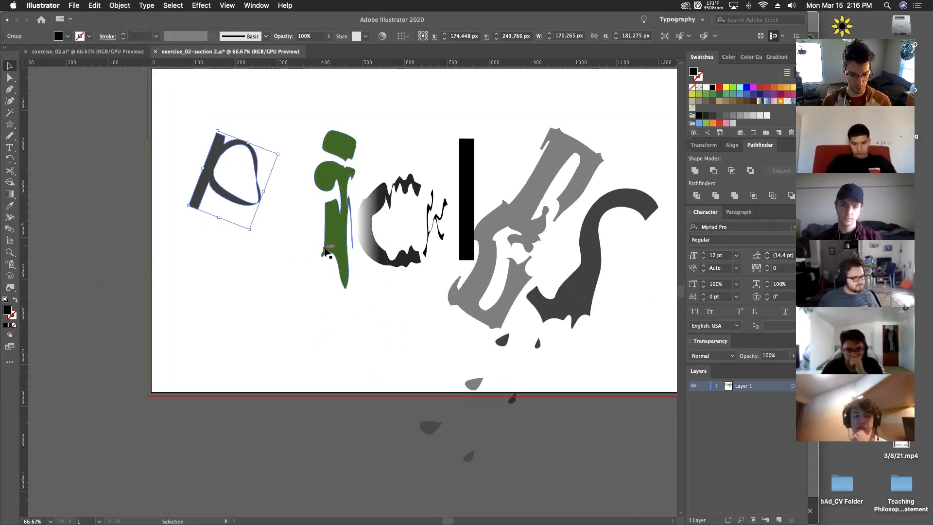
key(ctrl+Up)
click(626, 230)
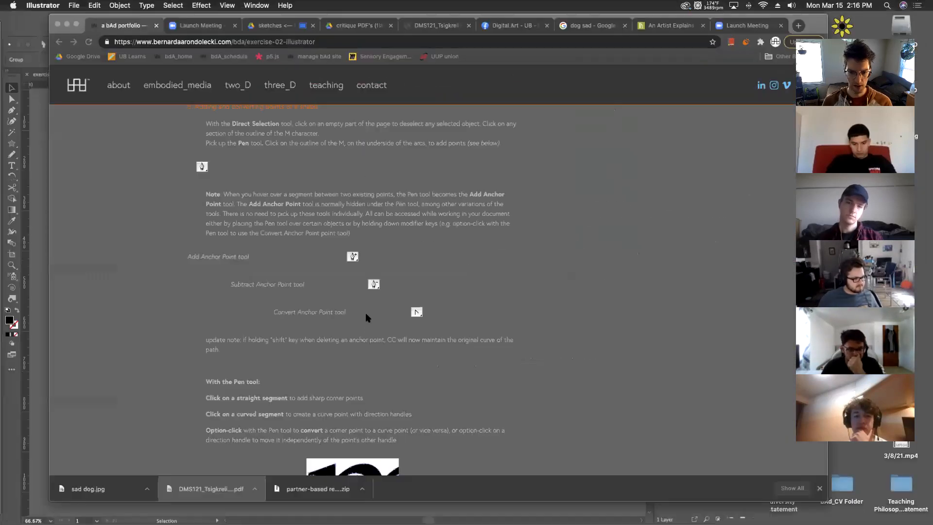
scroll(326, 339, down, 10)
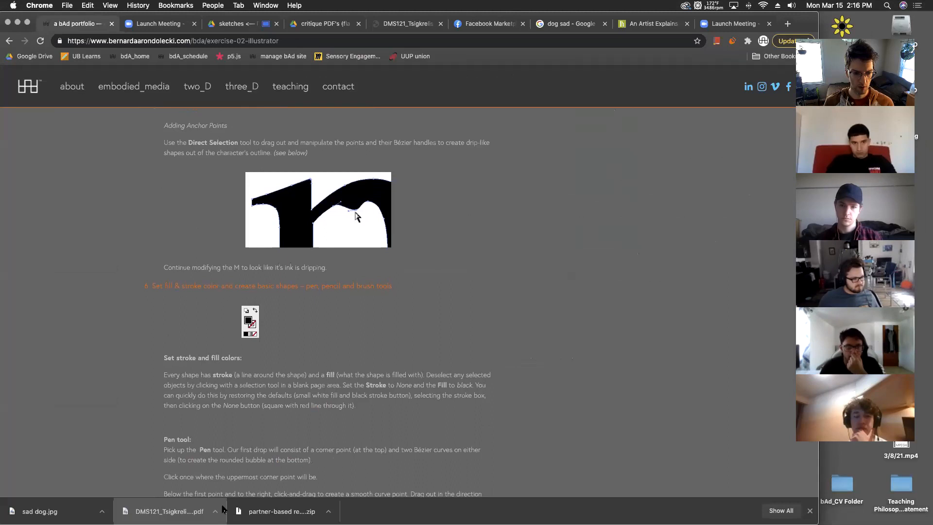
scroll(231, 418, down, 2)
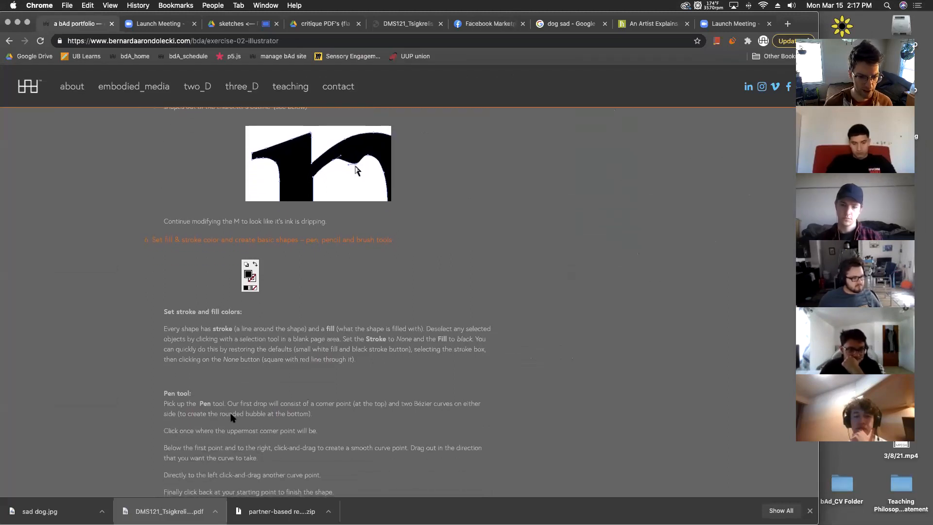
scroll(230, 414, down, 3)
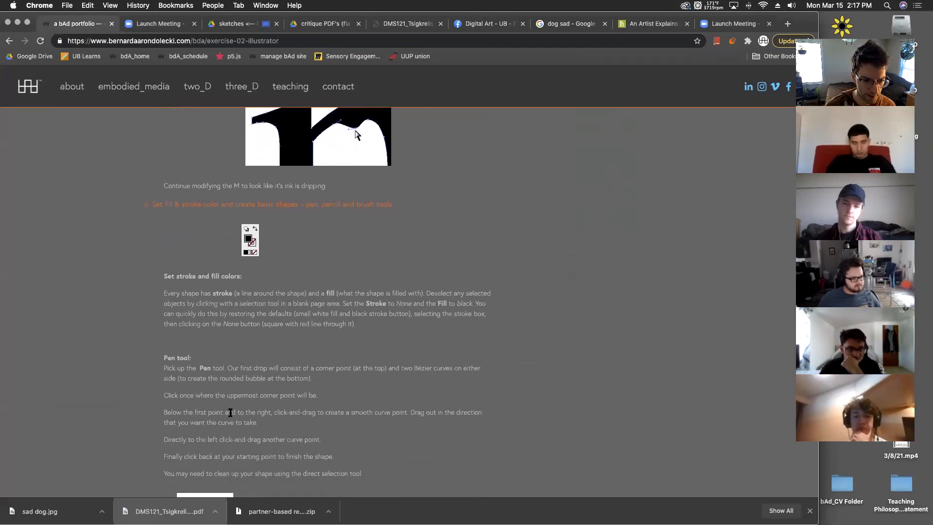
drag(170, 173, 381, 171)
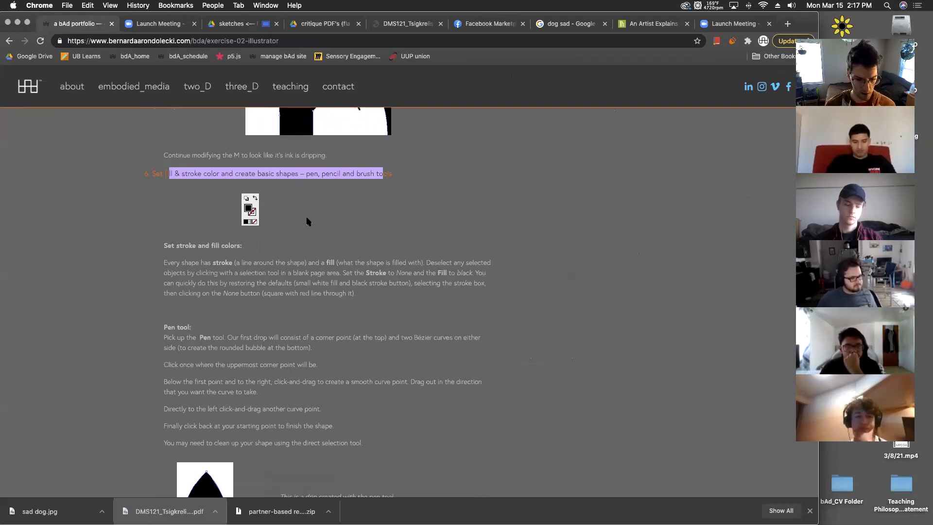
Step: Switch back to Illustrator and rename Layer 1 as pickles
key(ctrl+Up)
click(200, 379)
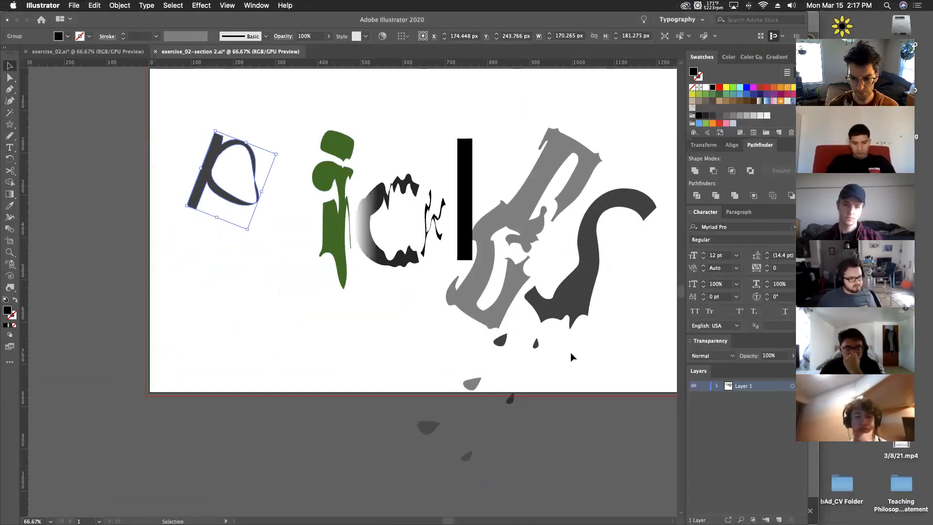
scroll(571, 357, right, 5)
scroll(571, 358, up, 4)
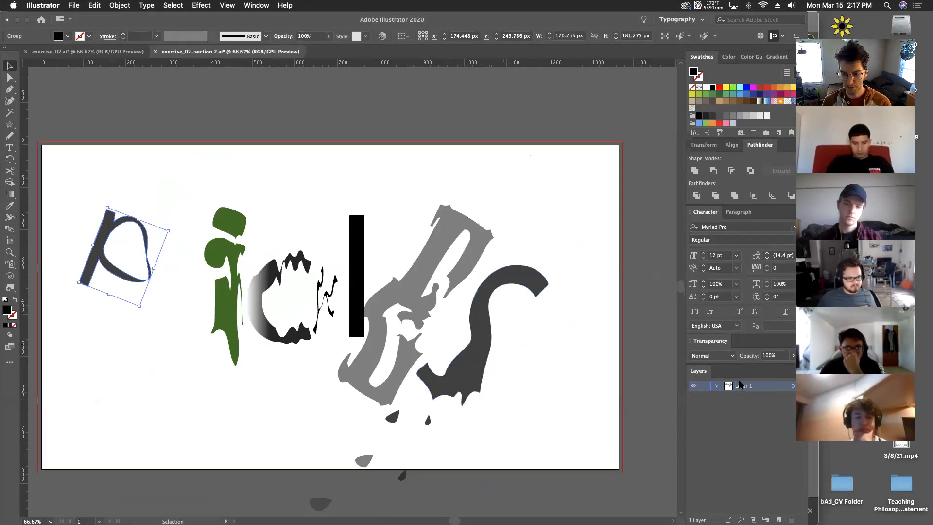
double_click(741, 386)
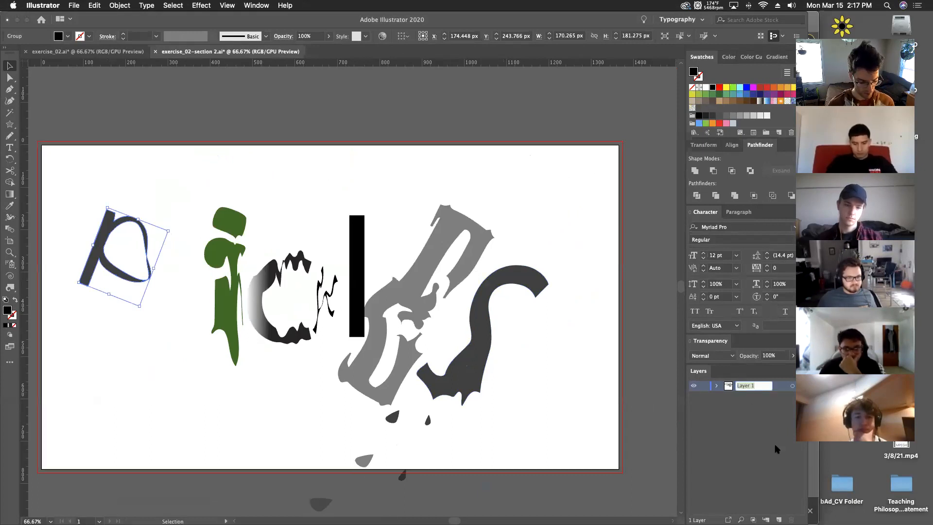
text(pickles)
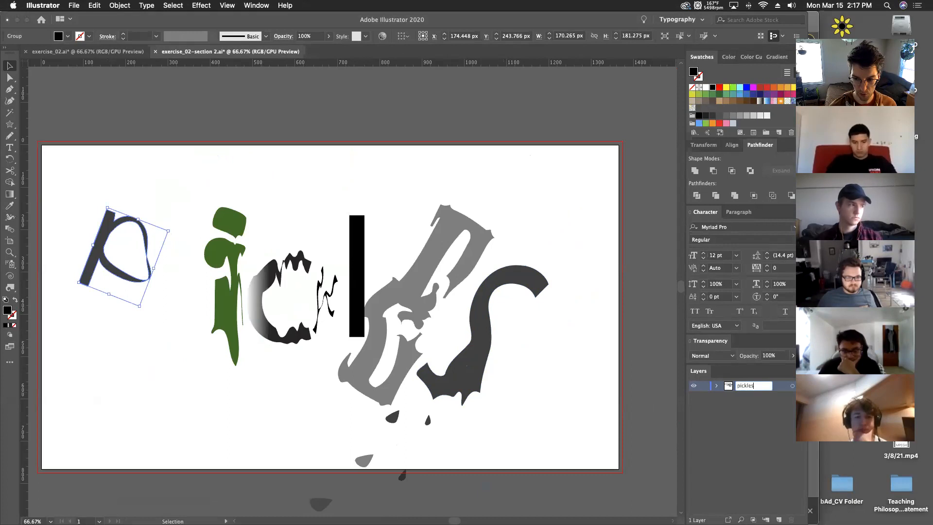
key(Return)
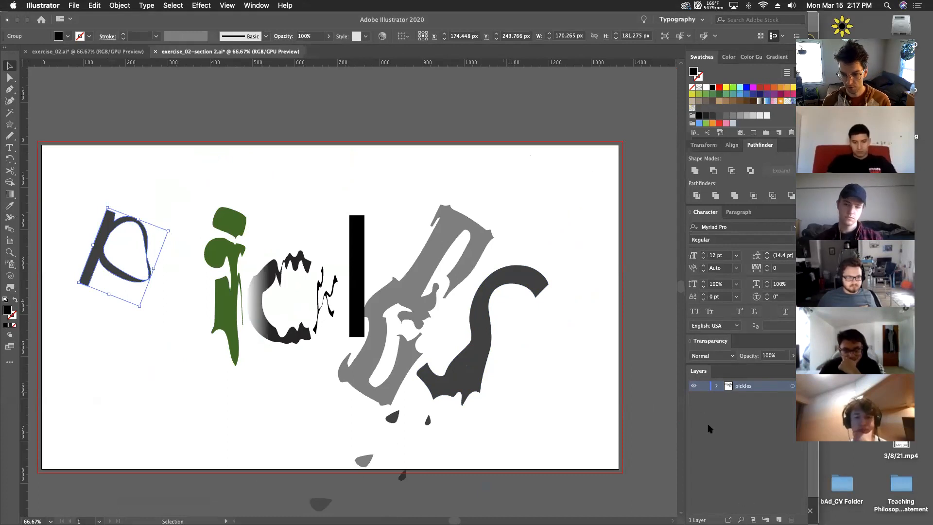
Step: Hide the pickles layer and add a new layer named pencil knife
click(694, 386)
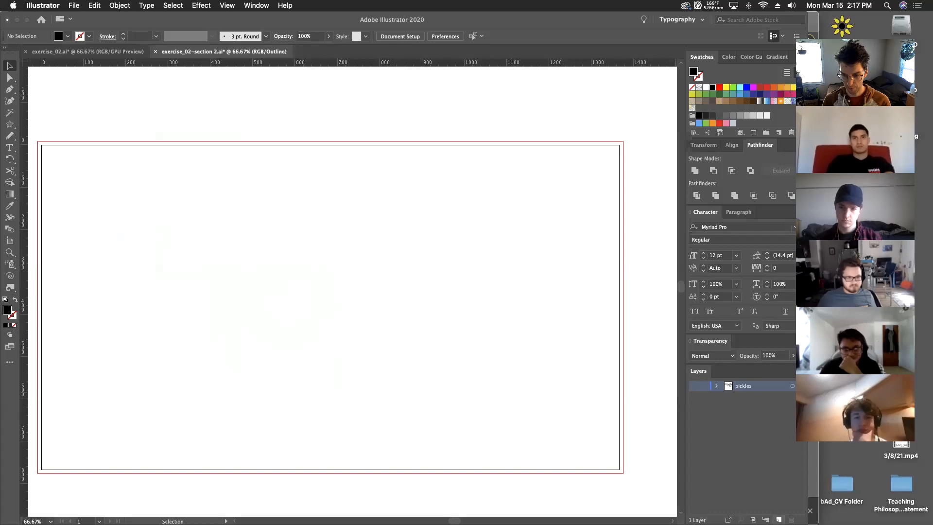
key(ctrl+y)
click(779, 519)
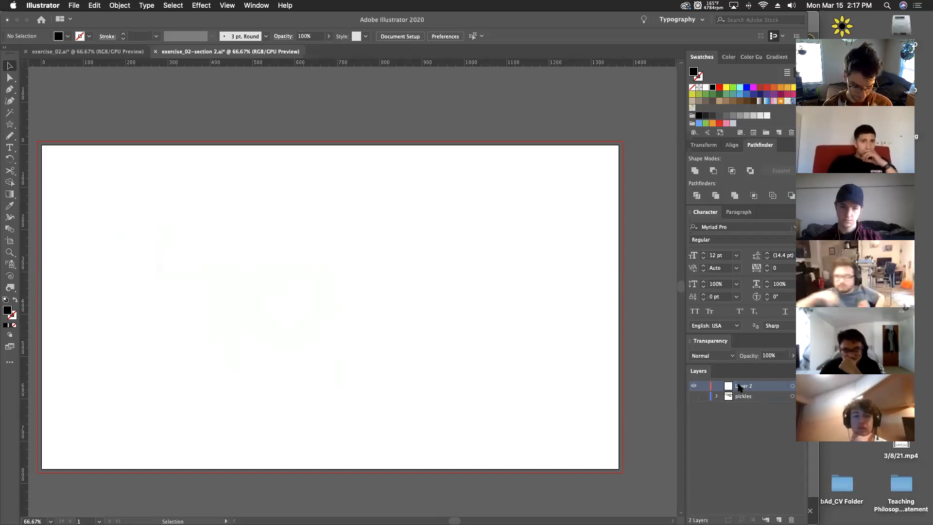
double_click(740, 386)
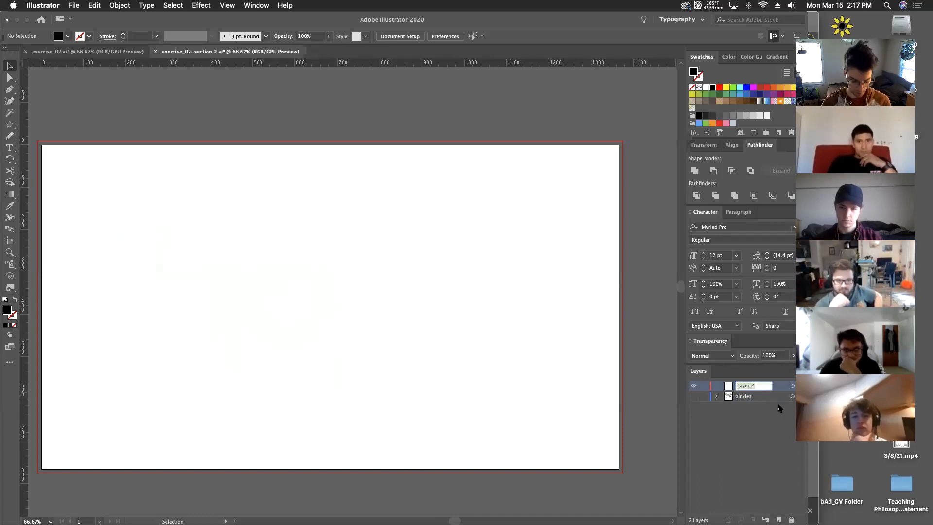
text(pencil)
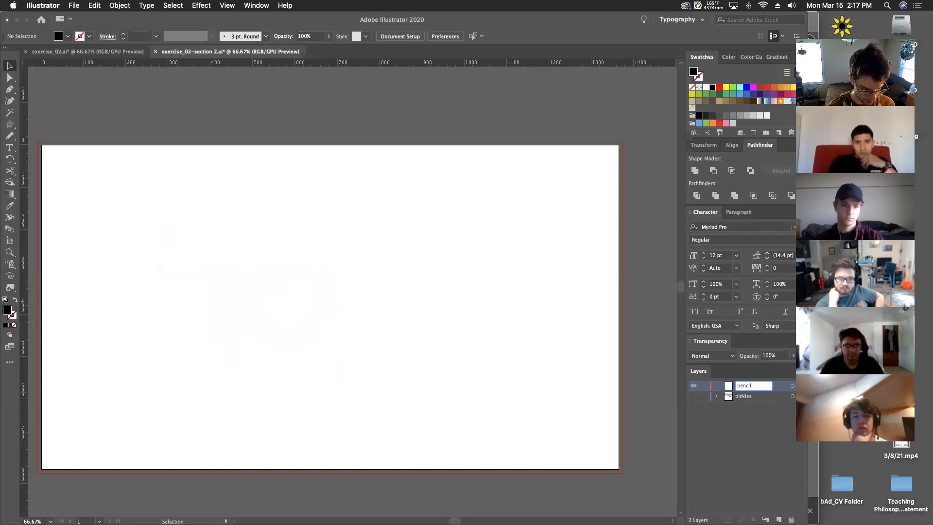
text( knife)
key(Return)
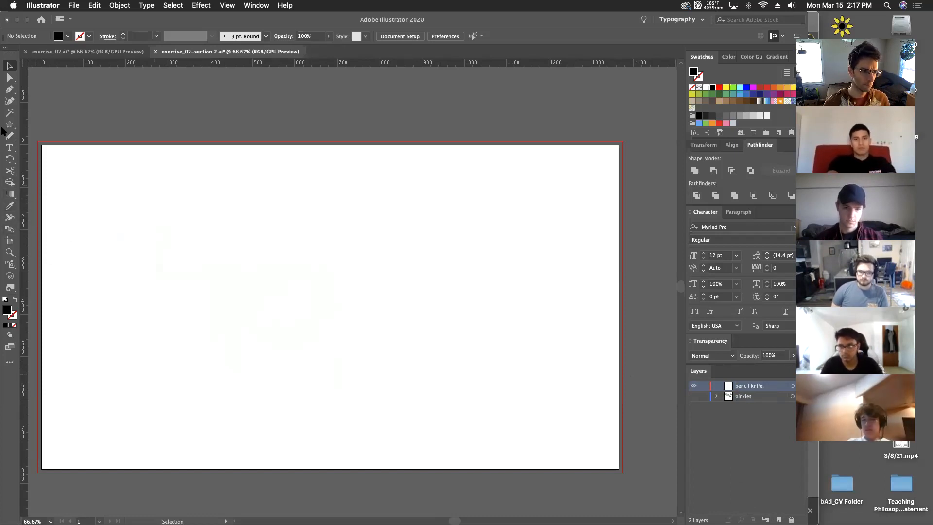
Step: Draw a tilted black five-pointed star about 434 by 443 px on the pencil knife layer
mouse_move(2, 127)
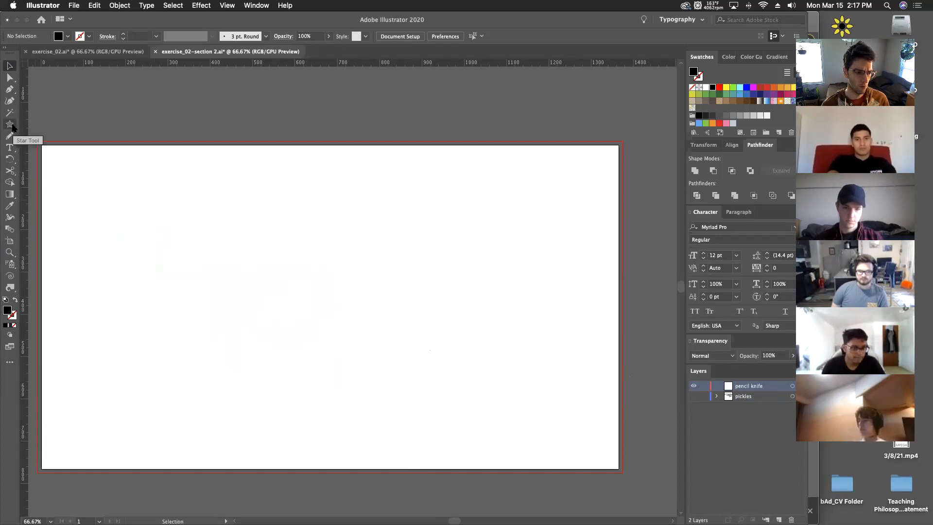
click(13, 128)
drag(286, 272, 375, 350)
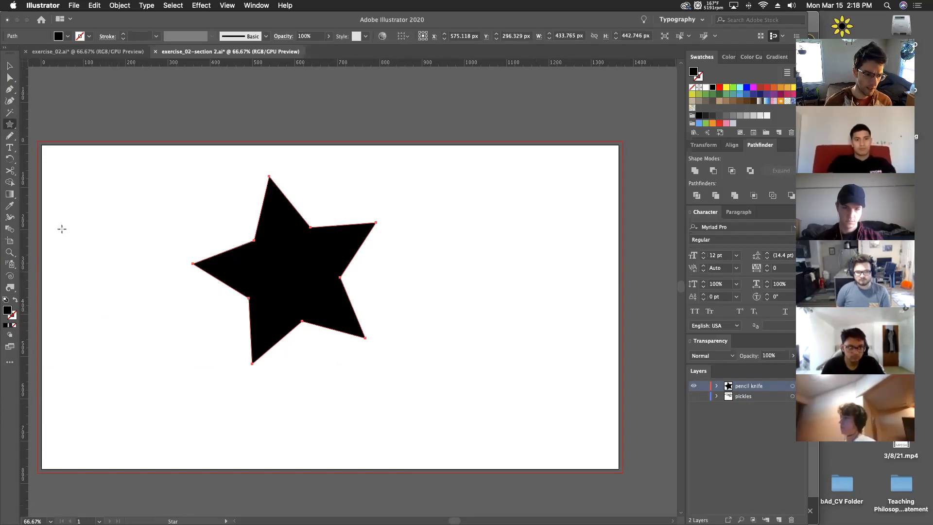
Step: Adjust the Eraser tool to a wide brush and erase a broad curved opening from the star's center through its lower edge
click(10, 171)
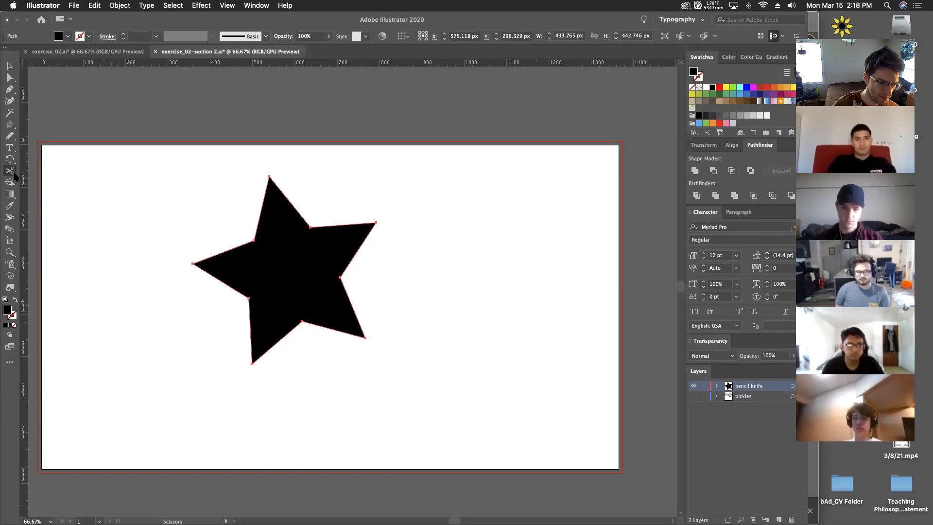
click(29, 171)
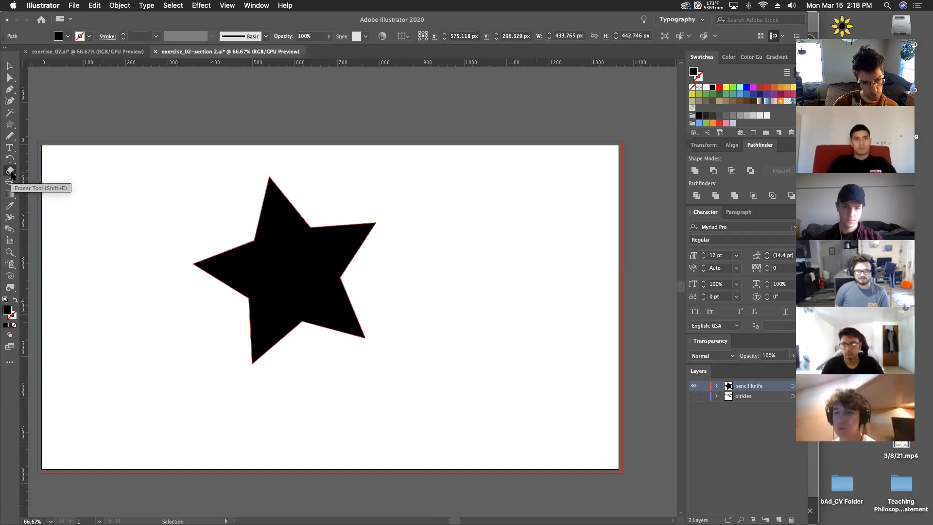
key(bracketright)
key(bracketright)
key(bracketright)
key(bracketright)
key(bracketright)
key(bracketright)
key(bracketright)
key(bracketleft)
key(bracketleft)
key(bracketleft)
key(bracketleft)
key(bracketleft)
key(bracketleft)
key(bracketleft)
key(bracketright)
key(bracketright)
key(bracketright)
key(bracketright)
key(bracketleft)
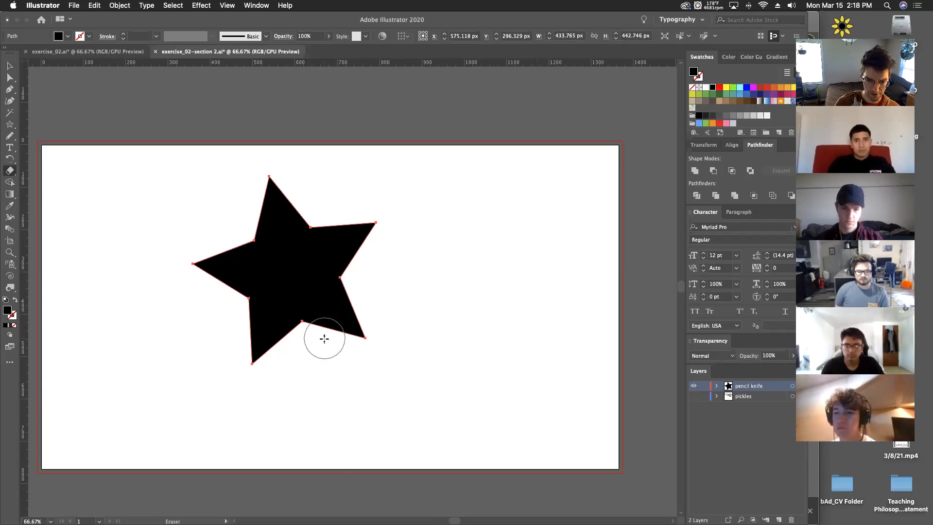
mouse_move(295, 328)
mouse_down()
mouse_move(305, 299)
mouse_move(281, 250)
mouse_move(298, 308)
mouse_move(291, 416)
mouse_up()
Step: Select the partly erased star and reposition it on the artboard
key(v)
click(284, 323)
mouse_move(258, 311)
mouse_down()
mouse_move(377, 153)
mouse_move(389, 160)
mouse_move(287, 319)
mouse_move(299, 317)
mouse_up()
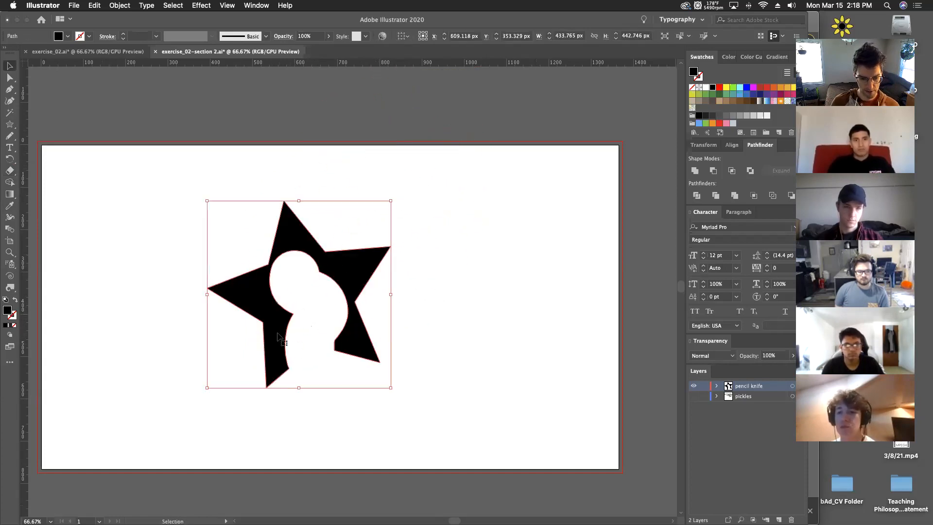
Step: Undo the star's moves and the erasing, and deselect the star
key(a)
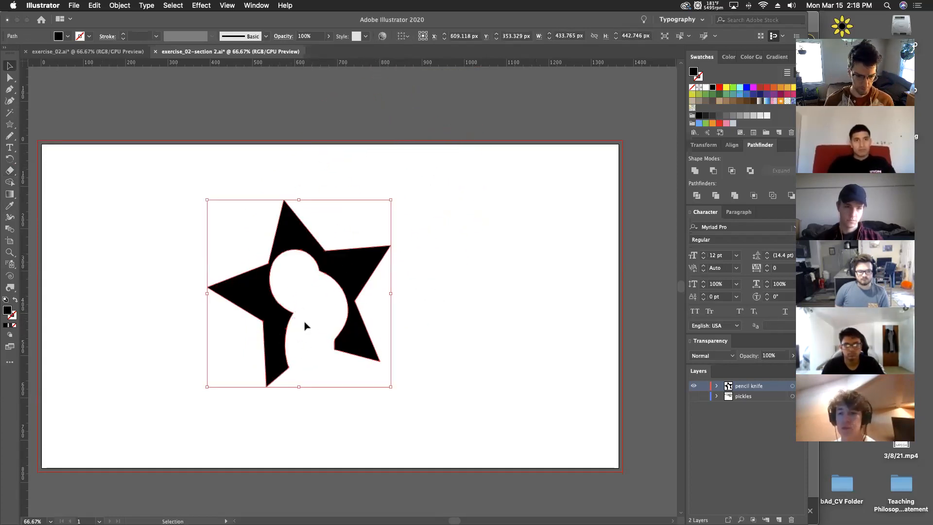
click(287, 335)
key(super+z)
key(super+z)
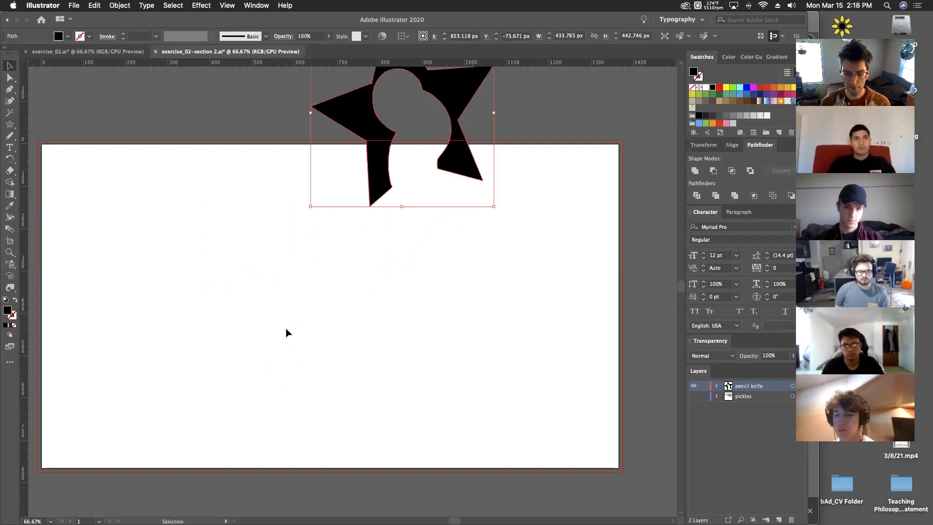
key(v)
key(super+z)
click(420, 294)
Step: Move the star to about X 568 px, Y 360 px and bring up the Knife tool without cutting
drag(310, 255, 306, 282)
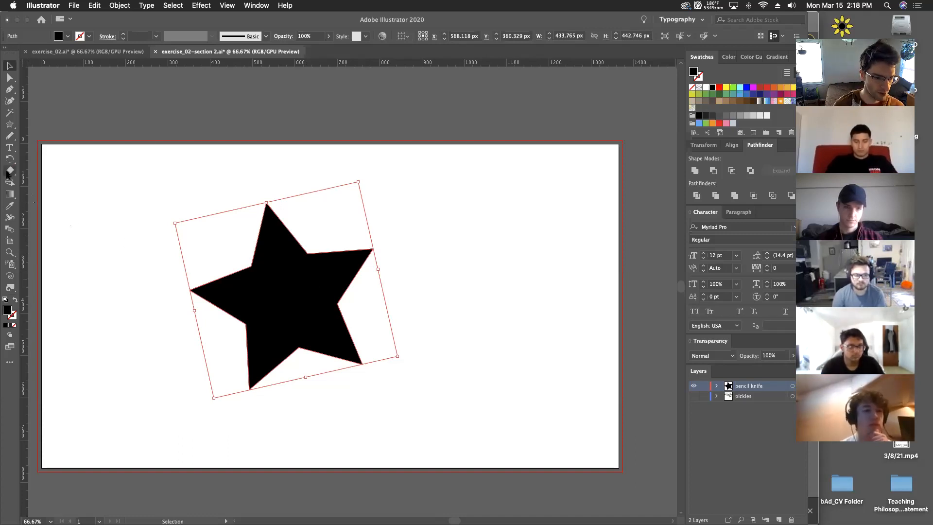
click(9, 171)
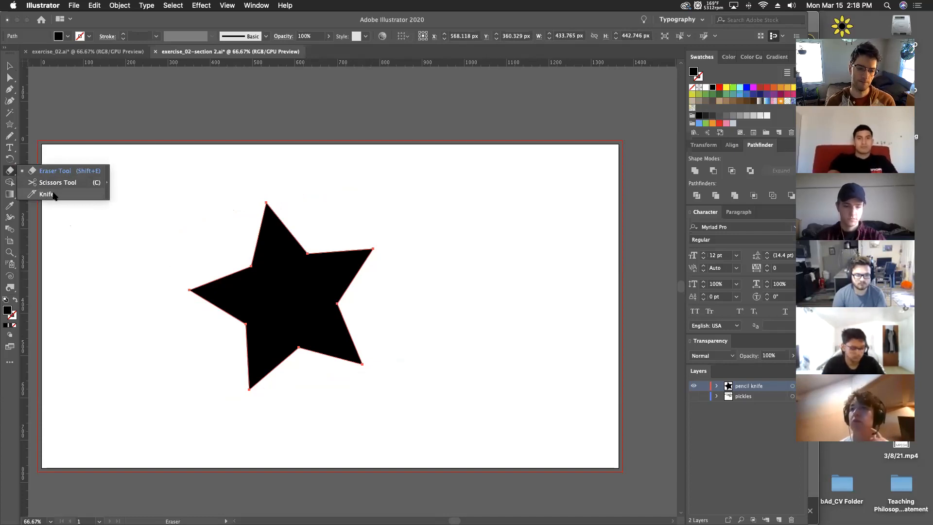
click(54, 195)
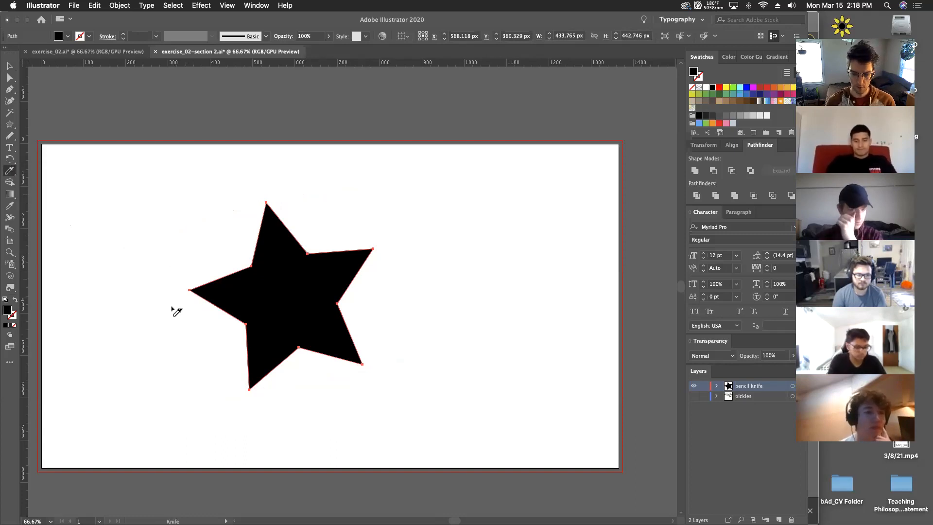
click(10, 66)
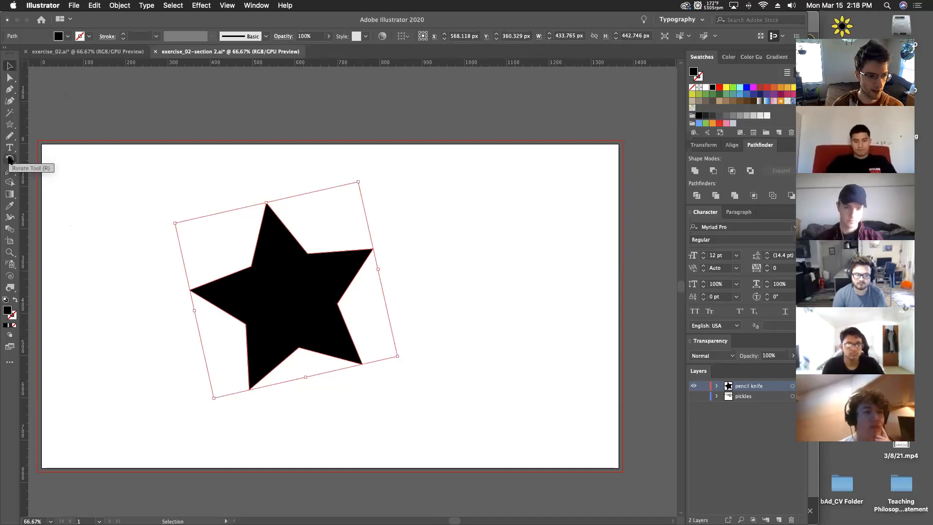
Step: Move the star up and left to about X 452 px, Y 312 px, leaving the artboard's right half free
click(10, 136)
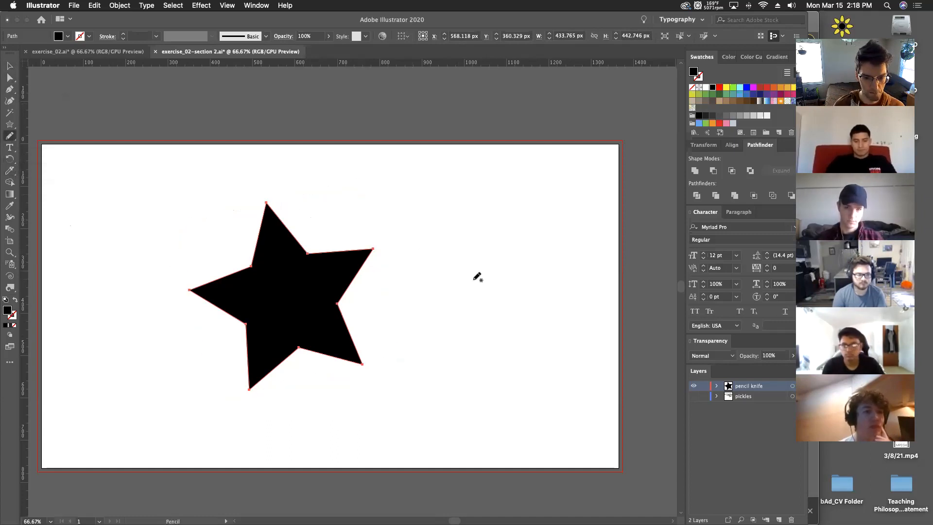
key(v)
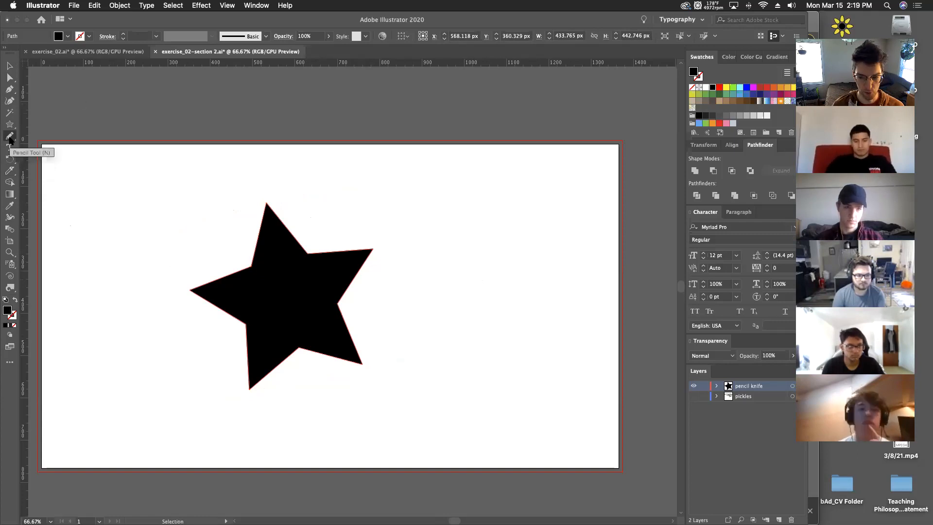
click(10, 65)
click(282, 281)
drag(282, 280, 233, 261)
Step: Try a wavy open path about 451 by 471 px and a rounded closed outline with the Pencil tool, undoing both
click(12, 136)
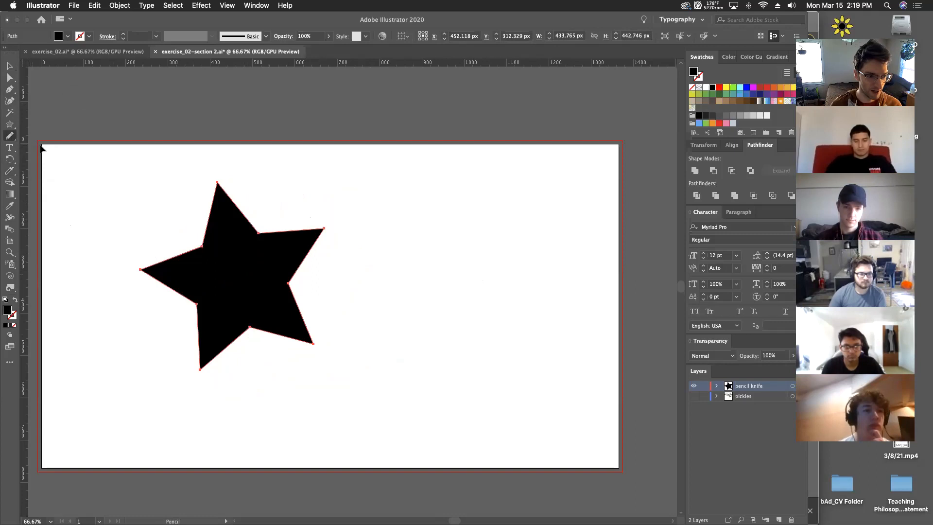
mouse_move(415, 279)
mouse_down()
mouse_move(454, 246)
mouse_move(465, 297)
mouse_move(542, 295)
mouse_move(559, 372)
mouse_move(471, 341)
mouse_move(440, 406)
mouse_move(381, 376)
mouse_move(419, 344)
mouse_move(412, 321)
mouse_move(383, 306)
mouse_move(380, 210)
mouse_up()
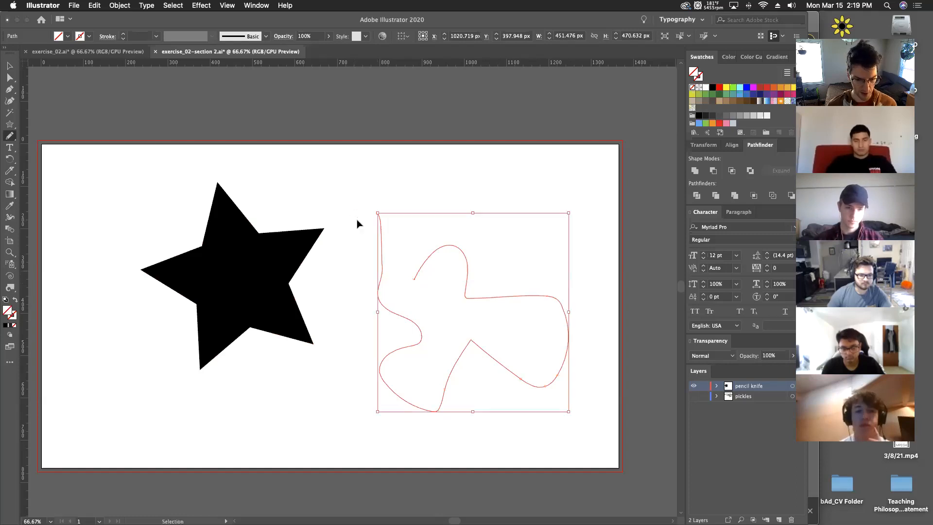
key(super+z)
mouse_move(407, 238)
mouse_down()
mouse_move(496, 237)
mouse_move(545, 374)
mouse_move(411, 320)
mouse_move(409, 240)
mouse_move(532, 326)
mouse_move(518, 387)
mouse_move(363, 337)
mouse_move(351, 292)
mouse_move(370, 257)
mouse_move(419, 245)
mouse_up()
key(super+z)
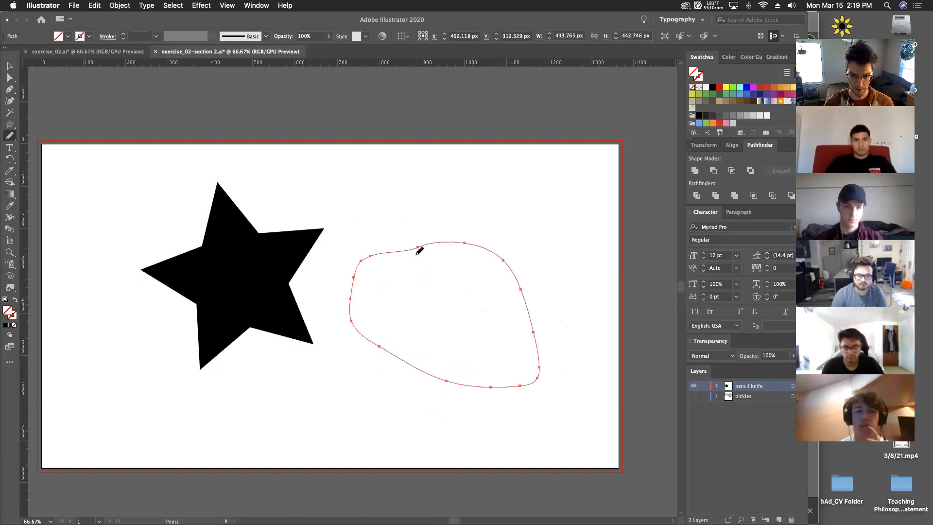
key(super+z)
Step: Draw an irregular lobed closed outline freehand with the Pencil tool in the empty area right of the star
mouse_move(446, 284)
mouse_down()
mouse_move(499, 275)
mouse_move(490, 322)
mouse_move(508, 380)
mouse_move(459, 349)
mouse_move(413, 350)
mouse_move(376, 302)
mouse_move(384, 262)
mouse_move(414, 264)
mouse_move(429, 298)
mouse_move(445, 287)
mouse_up()
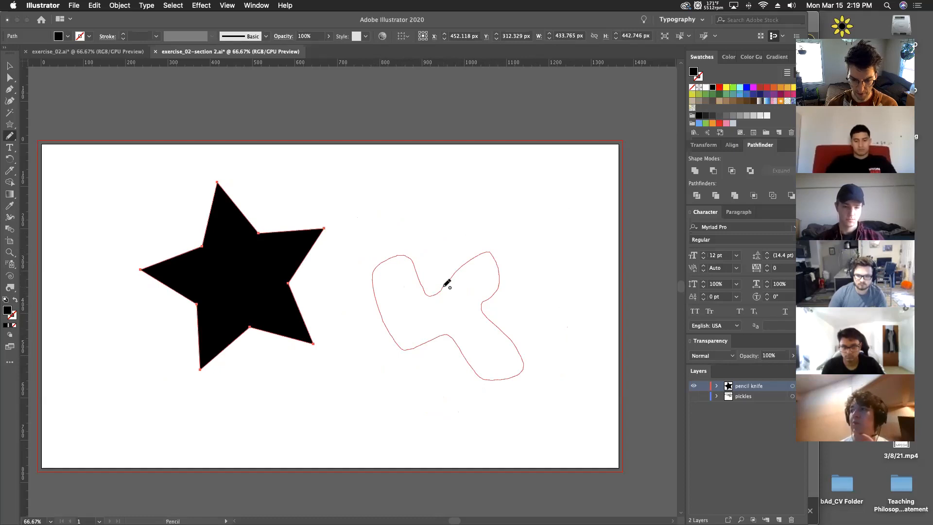
Step: Finish the freehand lobed outline and fill it with purple 931B71
drag(447, 285, 448, 287)
mouse_move(10, 305)
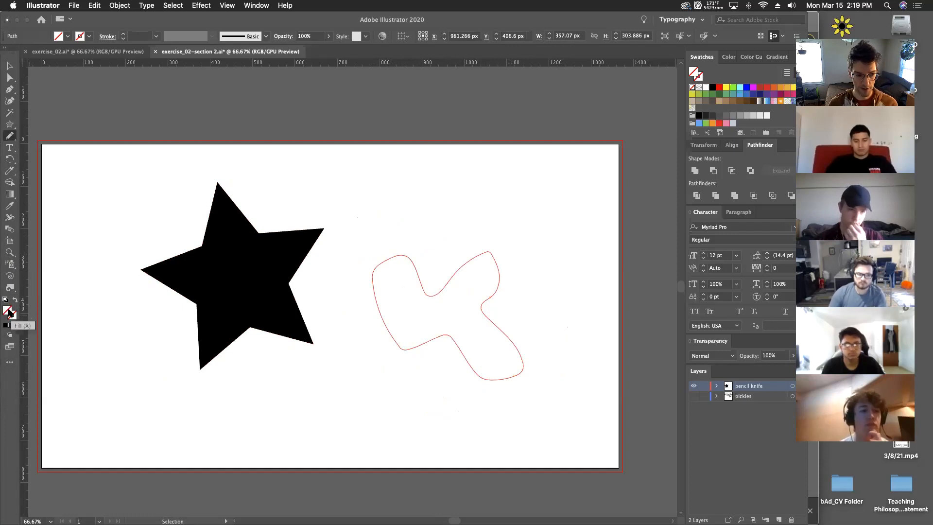
double_click(9, 311)
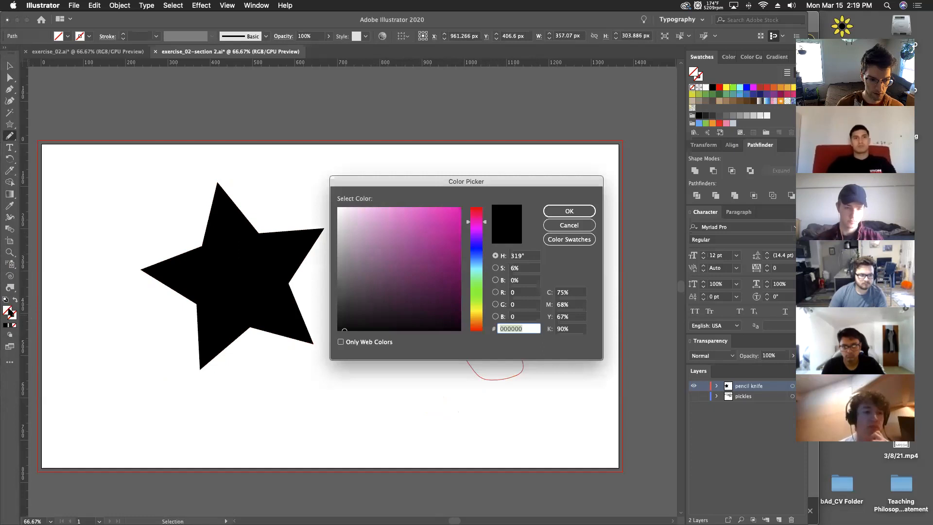
click(439, 259)
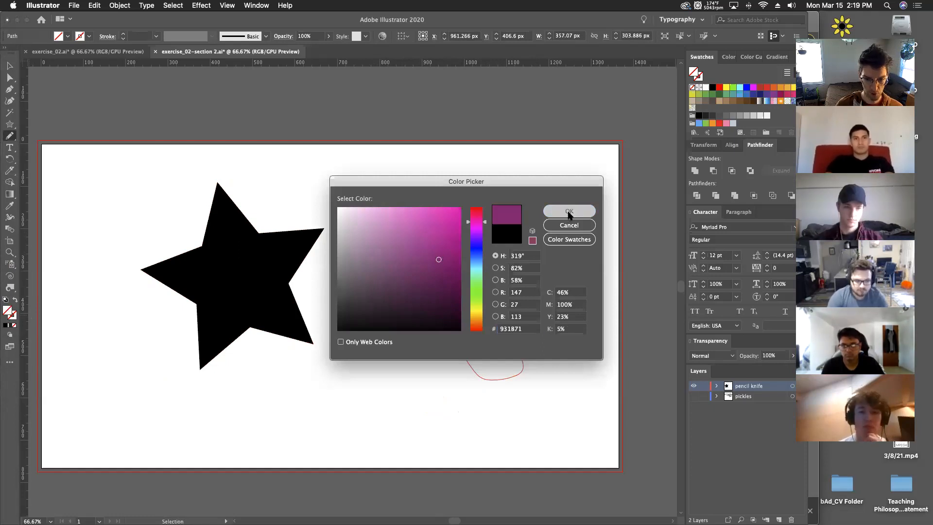
click(569, 211)
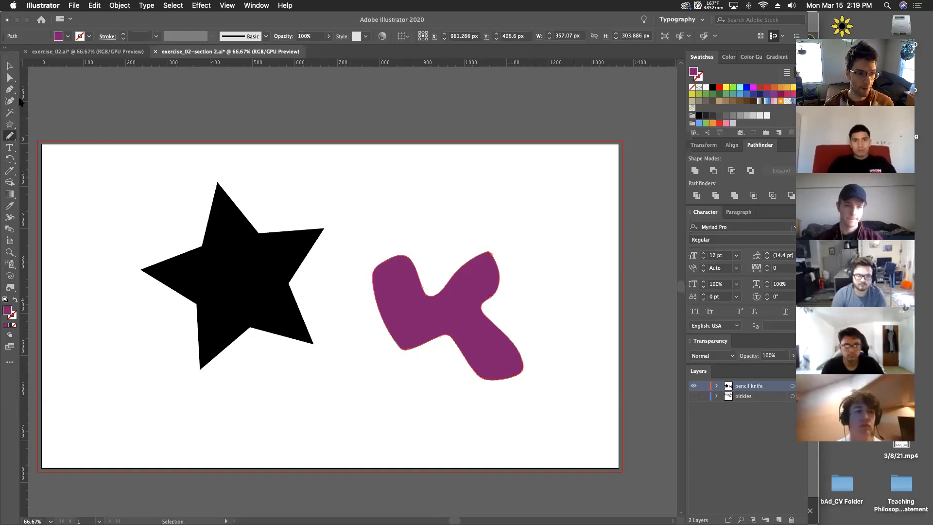
Step: Ready the Knife tool and lock the pickles layer, showing it briefly and hiding it again
click(9, 170)
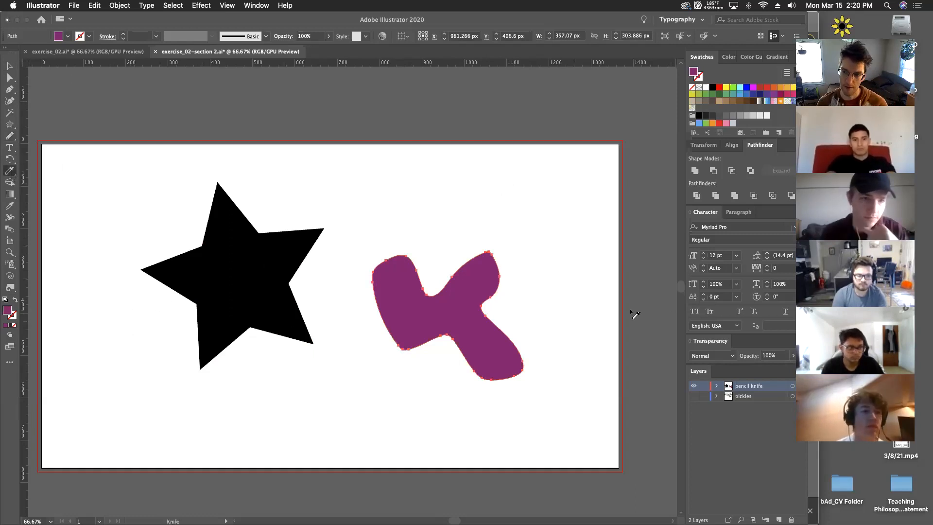
scroll(632, 315, left, 1)
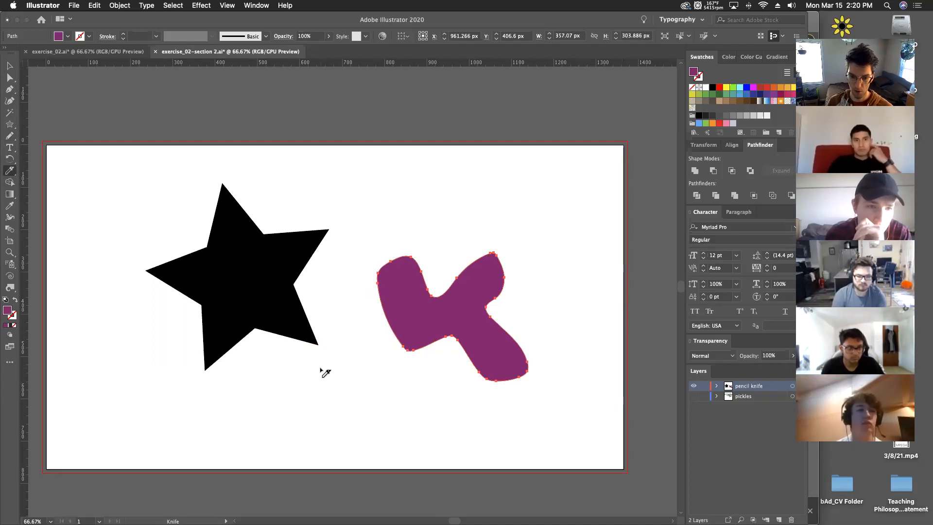
click(694, 396)
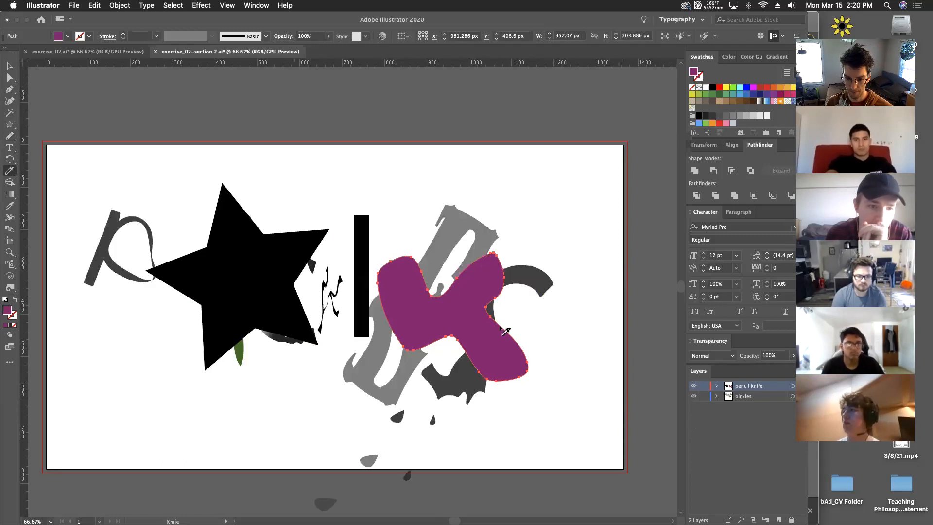
click(704, 396)
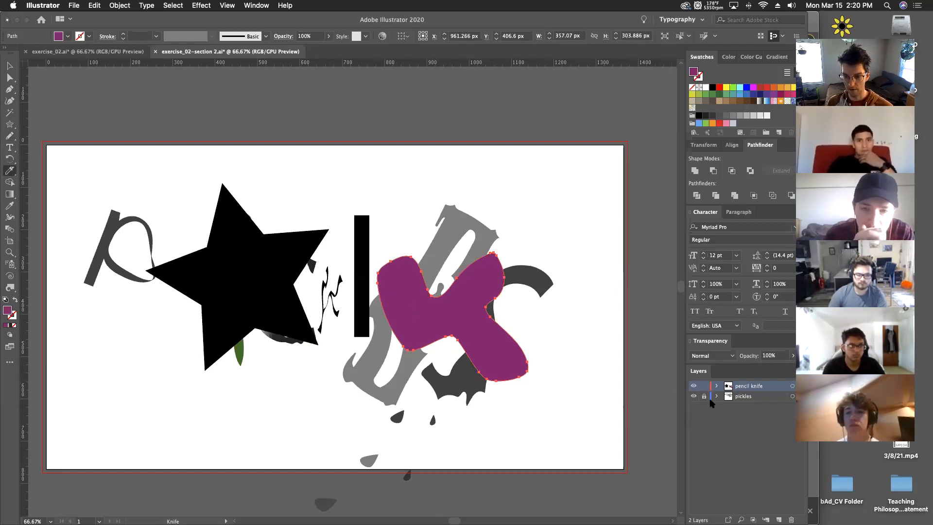
click(694, 396)
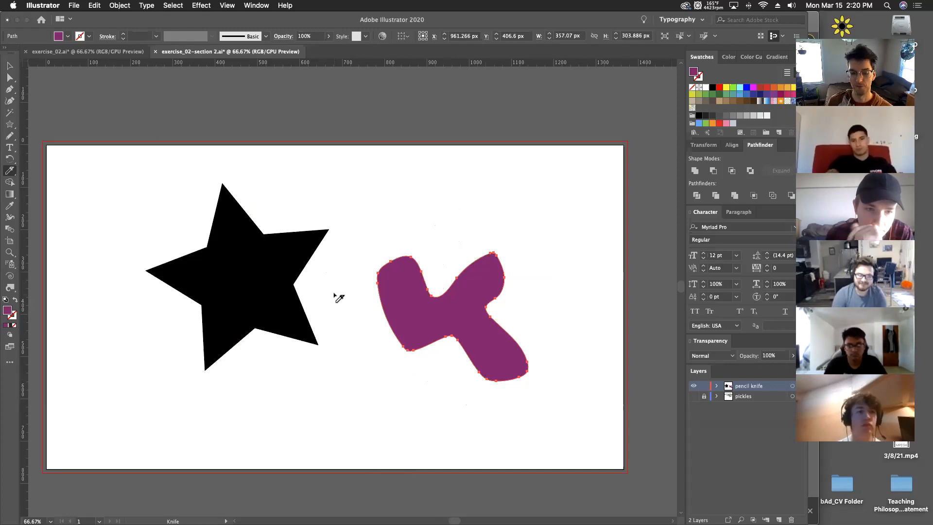
Step: Slice the purple lobed shape in two with a wavy freehand Knife stroke running across its full width
mouse_move(162, 328)
mouse_down()
mouse_move(246, 311)
mouse_move(273, 266)
mouse_move(302, 273)
mouse_move(319, 298)
mouse_move(360, 323)
mouse_move(417, 300)
mouse_up()
mouse_move(457, 322)
mouse_down()
mouse_move(499, 364)
mouse_move(503, 336)
mouse_move(481, 309)
mouse_move(484, 298)
mouse_move(565, 281)
mouse_up()
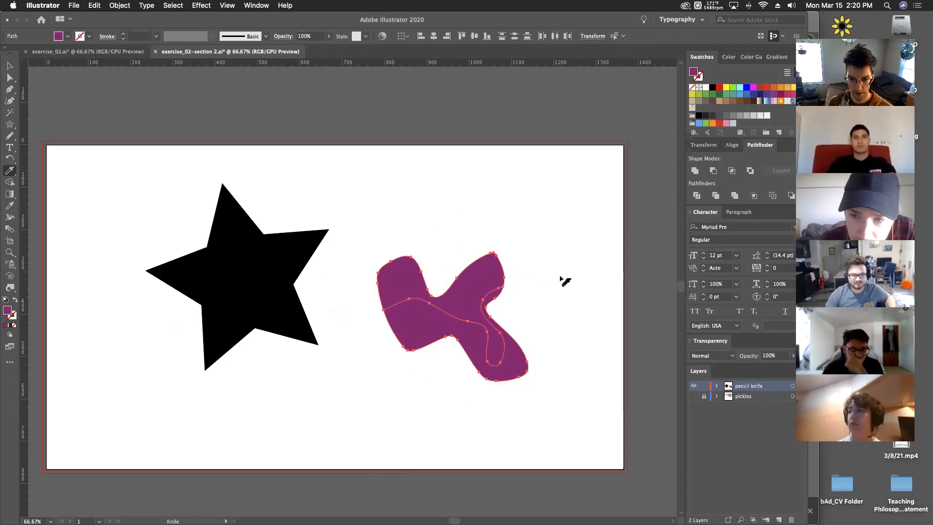
click(8, 67)
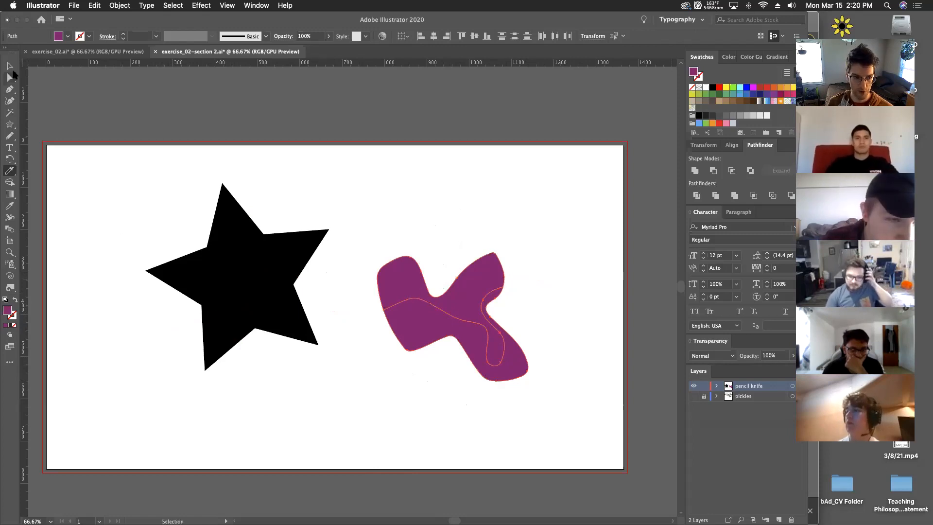
Step: Move the star to about X 412 px, Y 354 px and the upper purple piece to about X 865 px, Y 256 px
click(150, 234)
drag(276, 270, 278, 249)
click(400, 281)
drag(401, 281, 400, 256)
click(217, 269)
drag(265, 299, 248, 335)
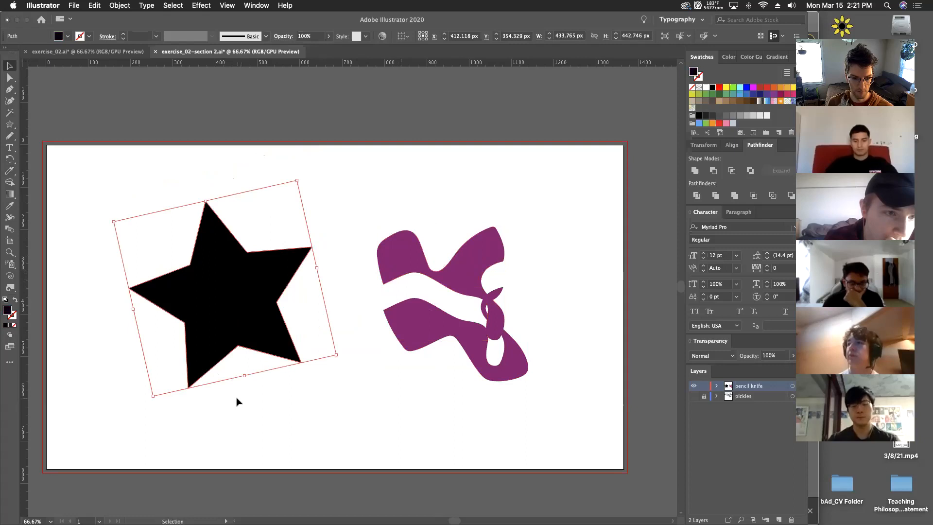
drag(394, 261, 364, 229)
Step: Switch from the pencil knife layer to the visible, unlocked pickles layer and slice diagonally through its e and s with the Knife tool
click(694, 386)
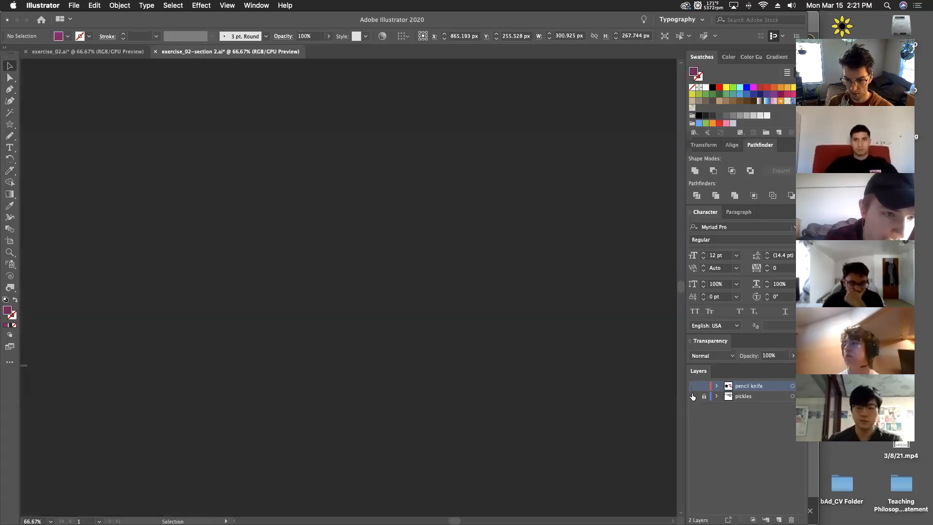
click(694, 396)
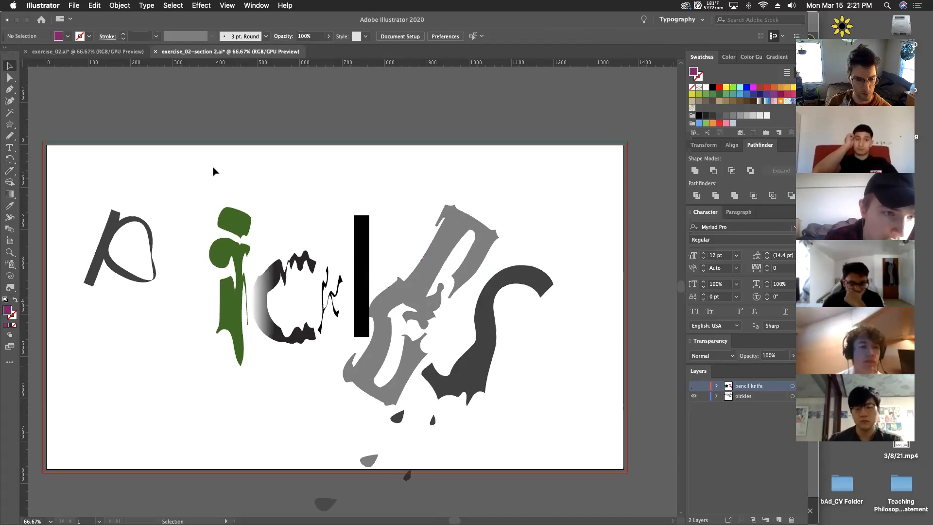
click(11, 172)
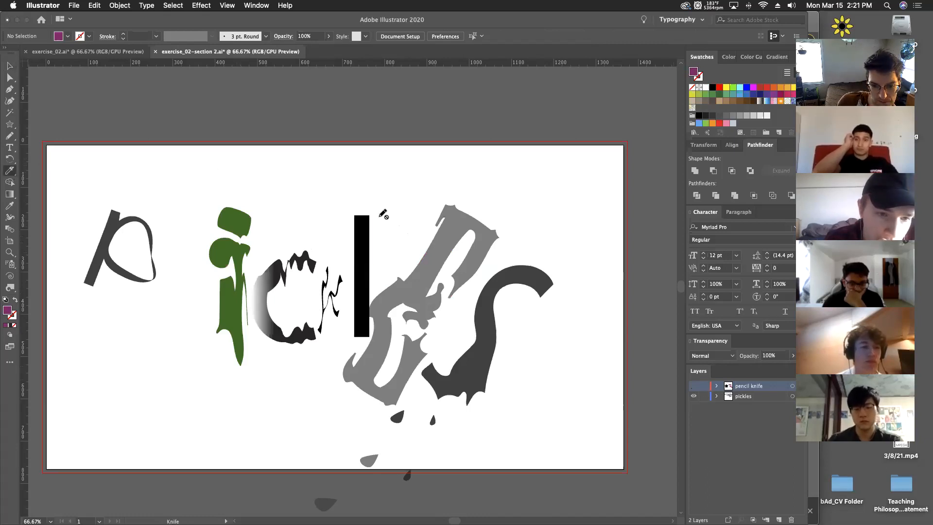
click(744, 396)
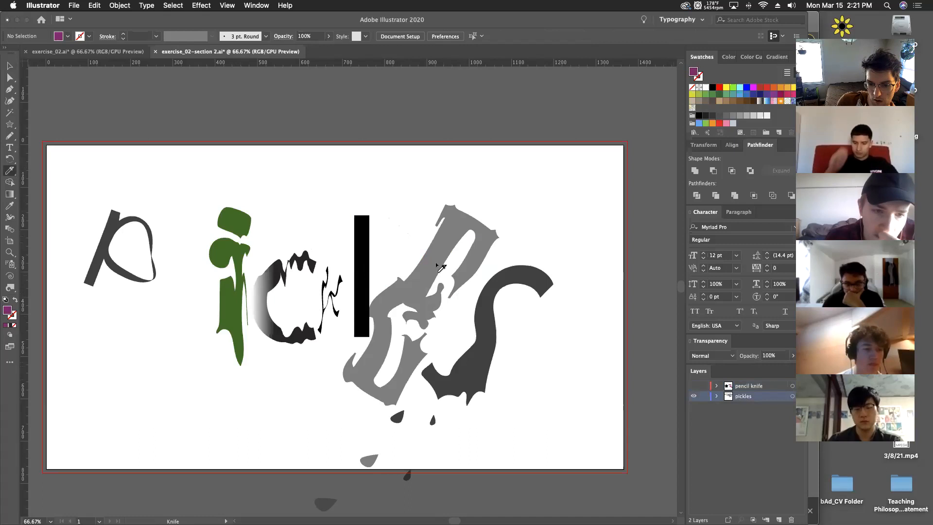
mouse_move(393, 223)
mouse_down()
mouse_move(494, 374)
mouse_move(531, 413)
mouse_up()
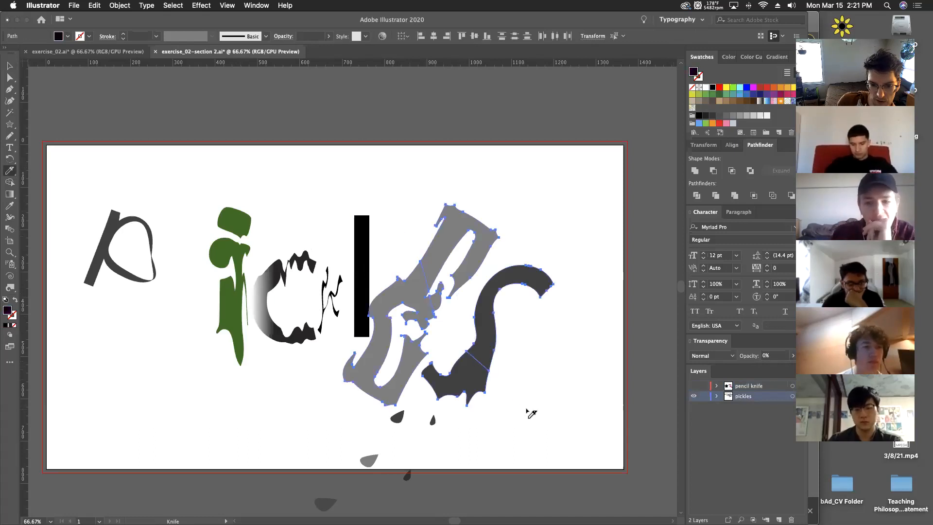
Step: Separate the cut letters by moving the e's upper piece to about X 986 px, Y 209 px and the s's upper piece slightly up and right
click(9, 66)
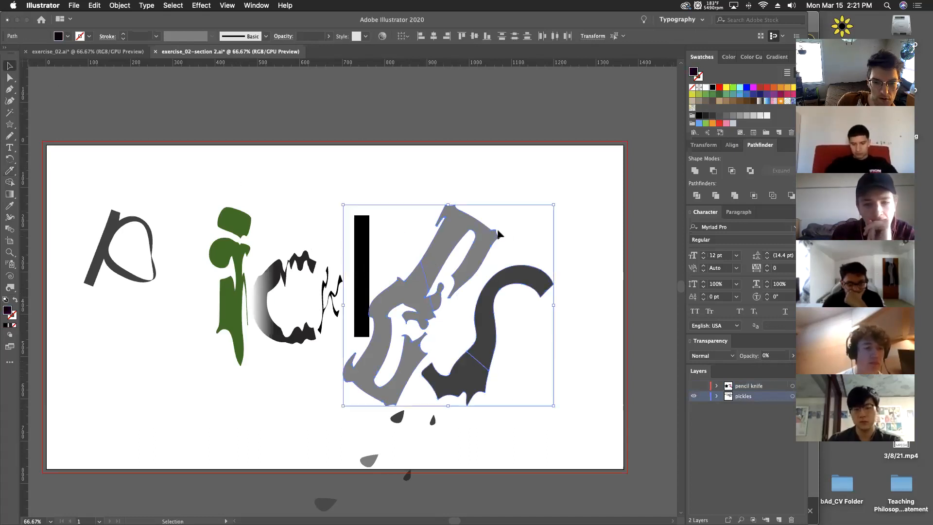
click(474, 194)
click(463, 217)
drag(456, 223, 456, 206)
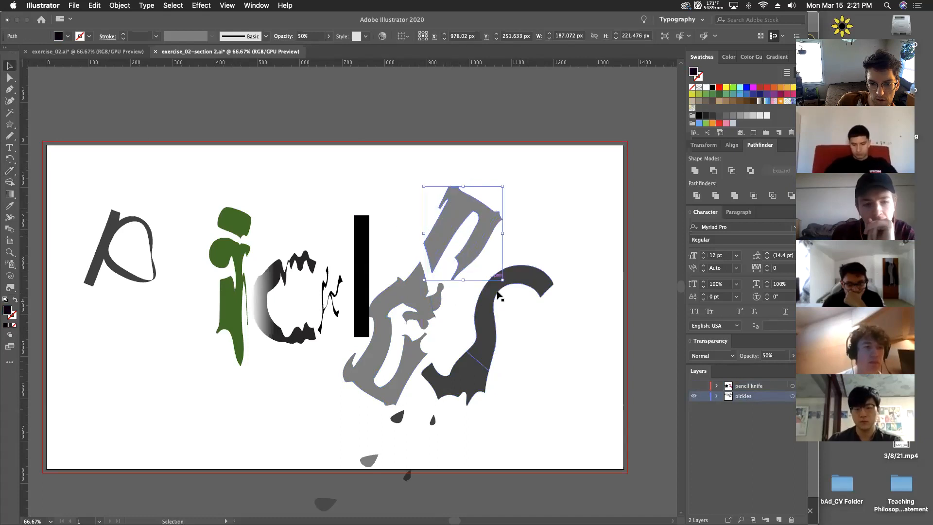
drag(522, 284, 529, 277)
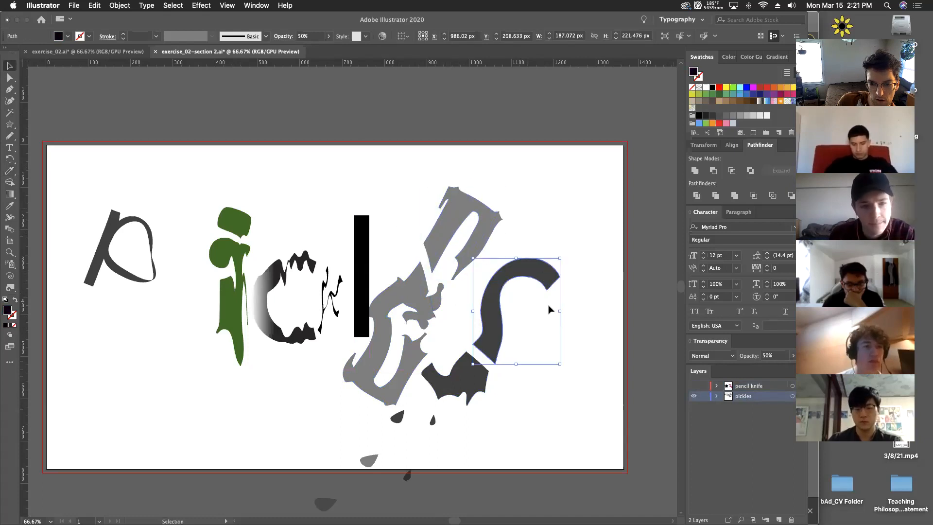
Step: Hide the pickles layer and make the pencil knife layer visible and active again
click(694, 396)
click(694, 386)
click(761, 387)
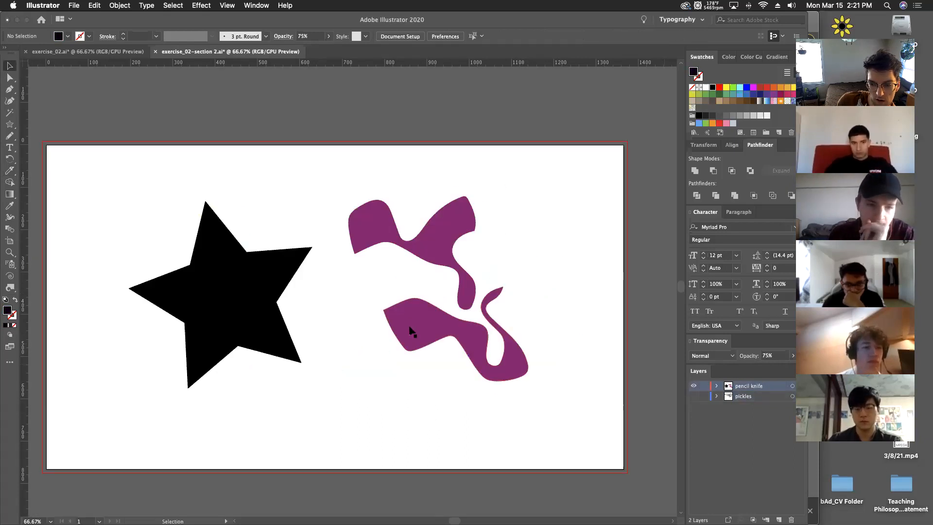
Step: Cut the star across its middle with a gently curved Knife stroke, undoing the first attempt and cutting again
click(272, 298)
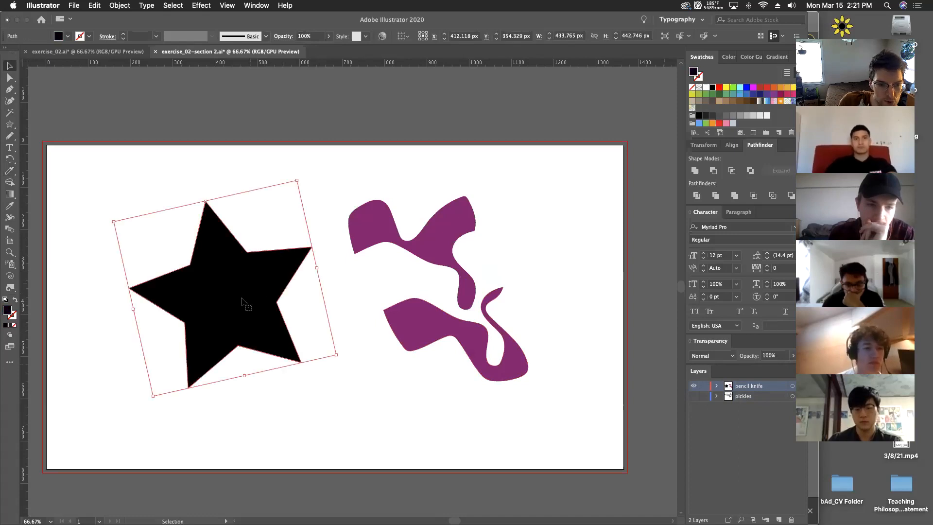
click(9, 170)
mouse_move(113, 314)
mouse_down()
mouse_move(232, 295)
mouse_move(313, 319)
mouse_up()
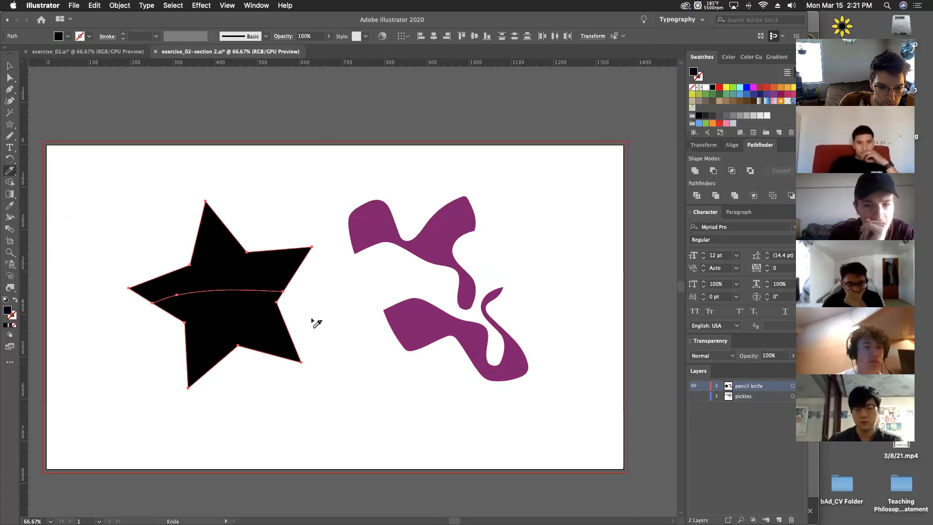
key(super+z)
mouse_move(150, 334)
mouse_down()
mouse_move(185, 317)
mouse_move(333, 290)
mouse_move(345, 261)
mouse_move(402, 198)
mouse_move(406, 175)
mouse_up()
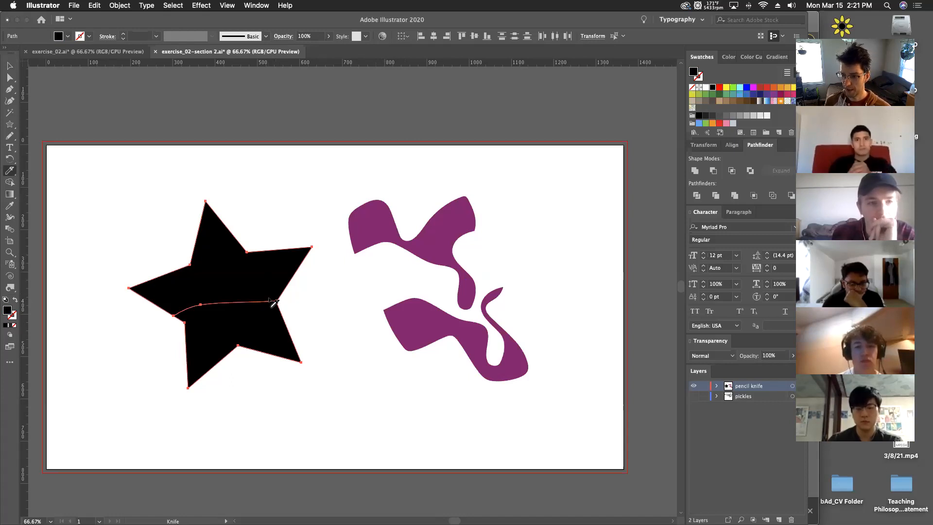
Step: Move the star's upper half up to about X 412 px, Y 248 px, away from the lower half
key(v)
click(265, 234)
drag(256, 269, 256, 262)
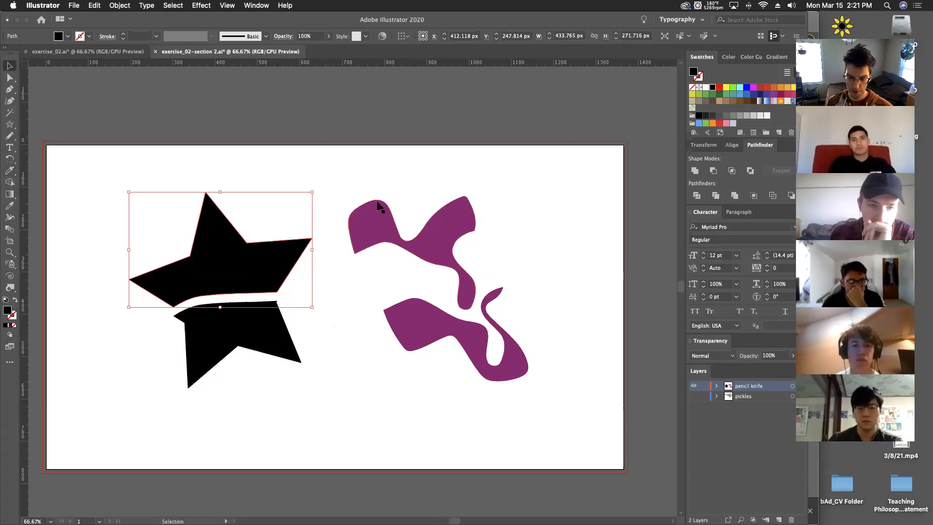
Step: Split the star's upper half at two edge points with the Scissors tool and move the top part to about X 504 px, Y 192 px
click(10, 171)
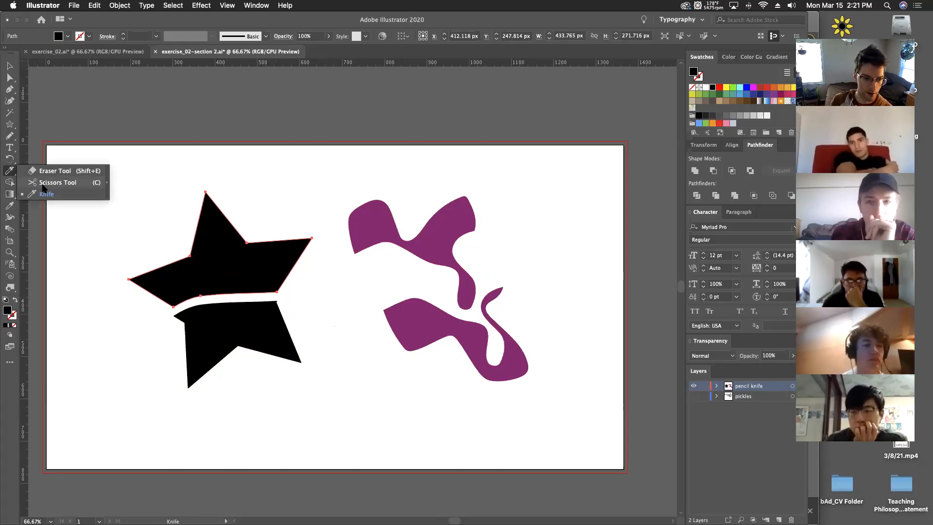
click(42, 185)
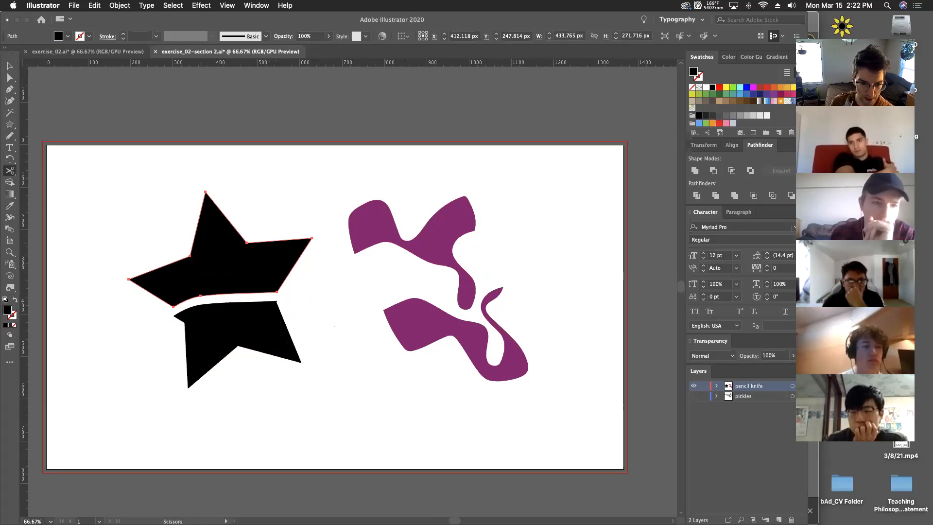
click(192, 241)
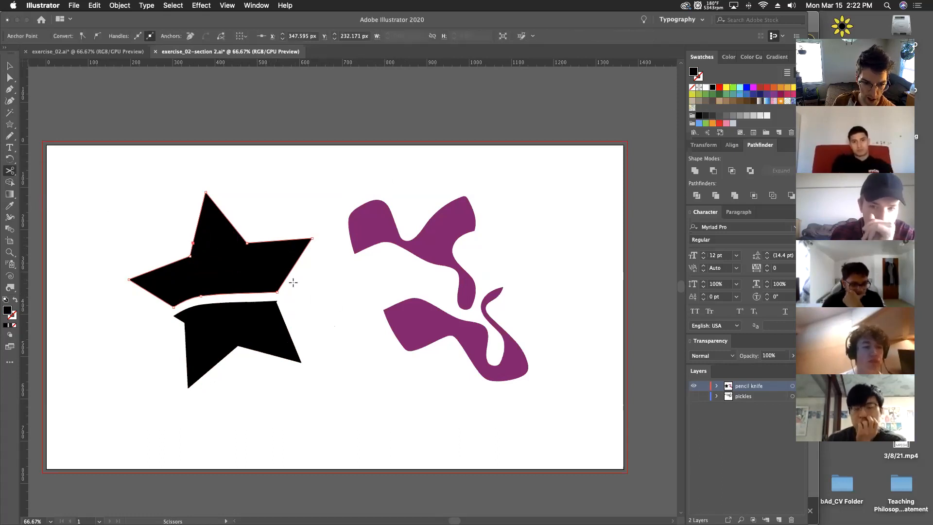
click(286, 277)
click(9, 66)
drag(219, 239, 225, 229)
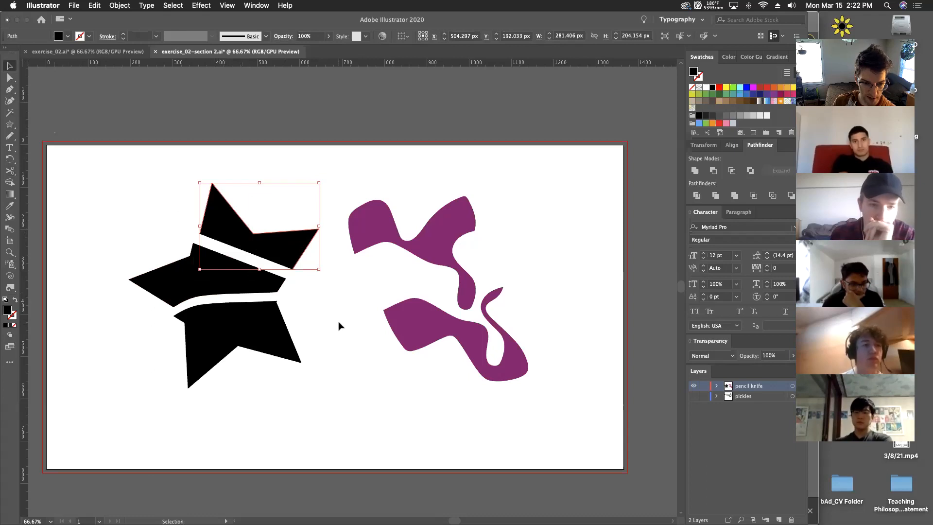
Step: Swap fill and stroke on the top star piece to leave a 1 pt black open outline without fill, and reselect it
click(15, 301)
click(160, 229)
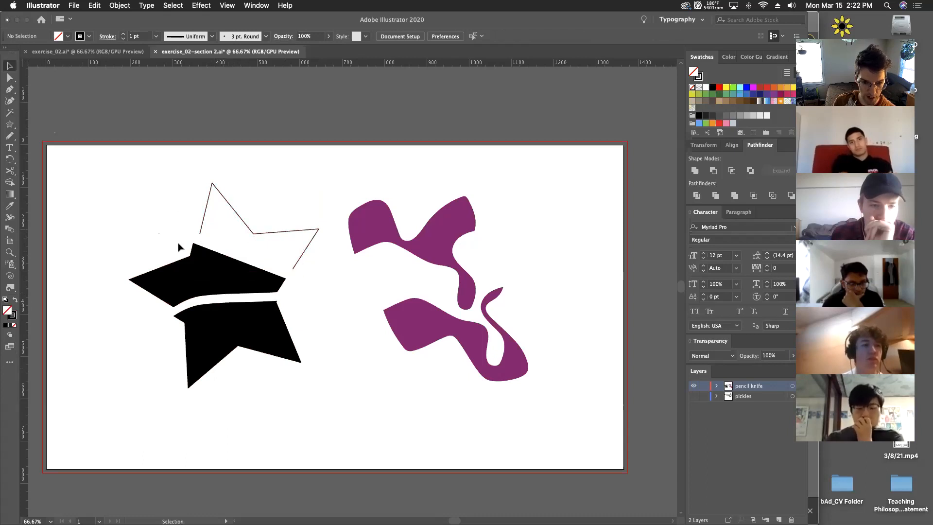
click(208, 244)
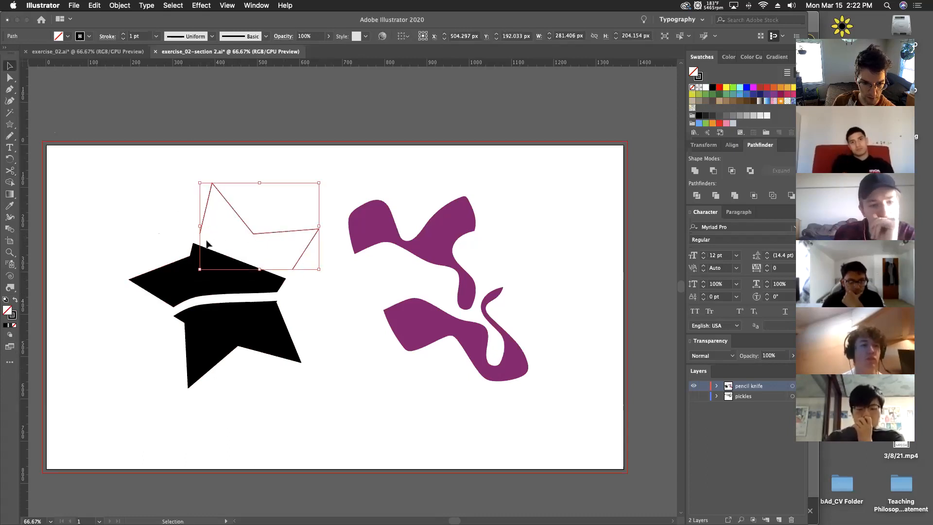
Step: Fill the top star piece with a muted purple and deselect it
double_click(7, 311)
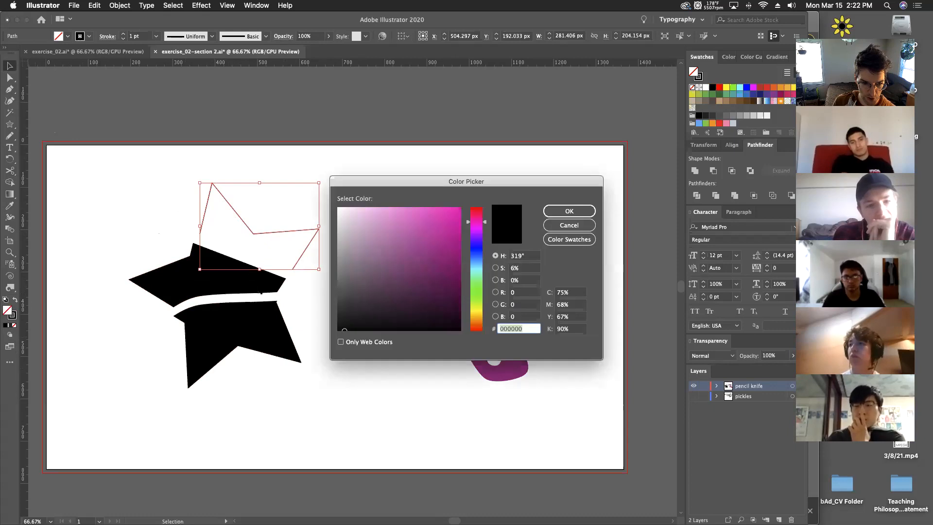
click(419, 256)
click(570, 211)
click(153, 180)
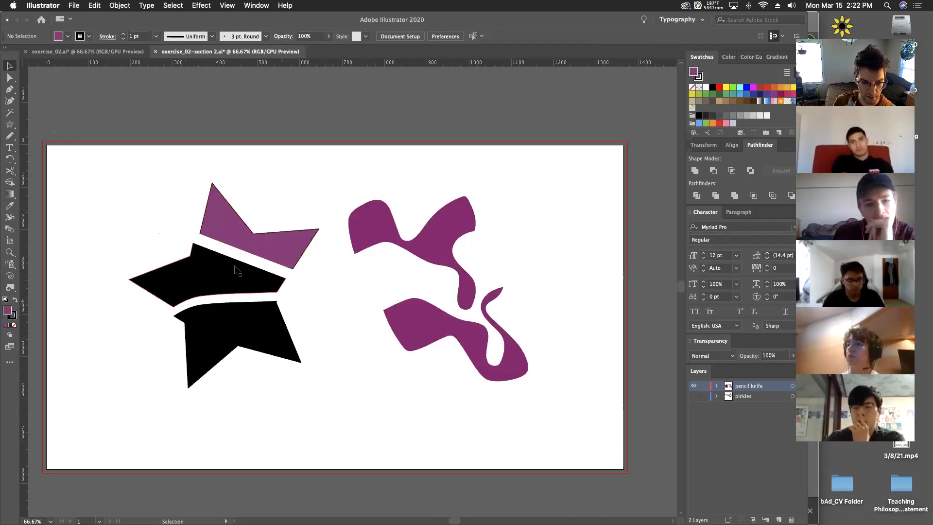
click(211, 276)
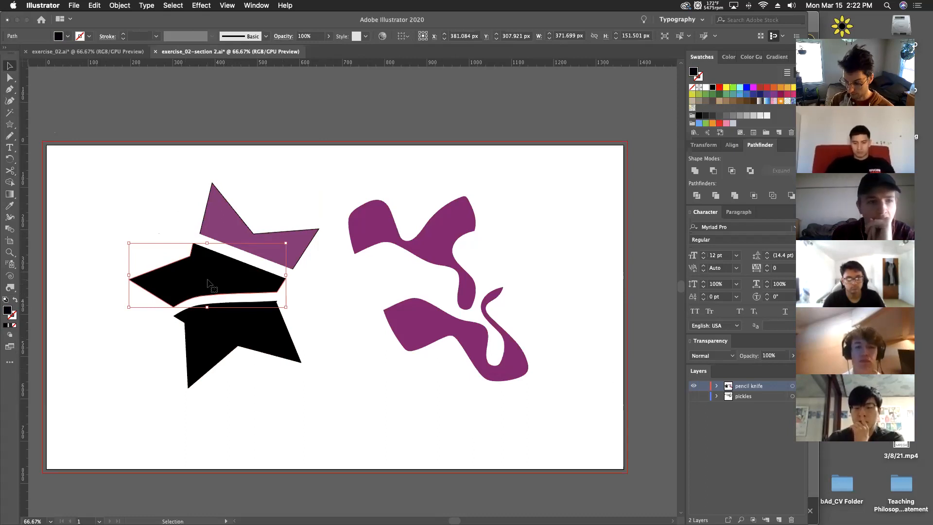
click(445, 264)
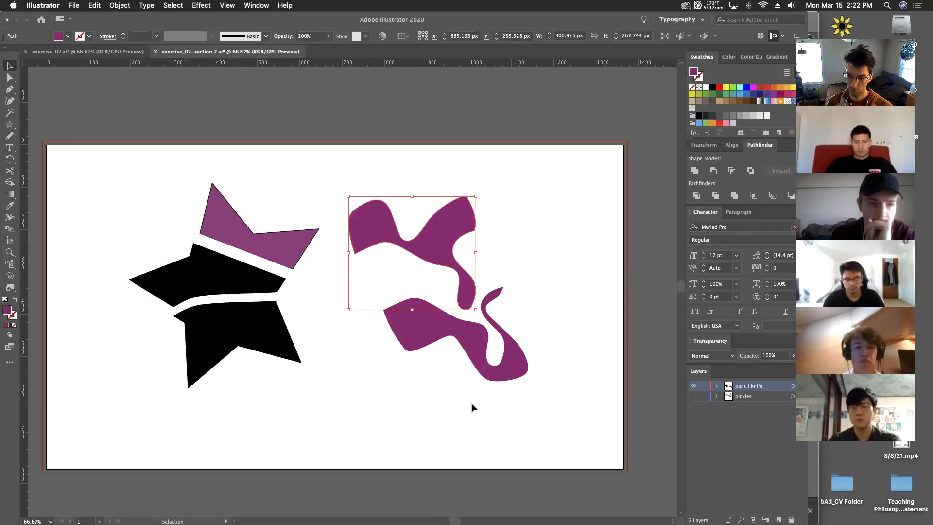
Step: Hide the "pencil knife" layer and add a new empty layer above it in normal preview mode
super+click(693, 387)
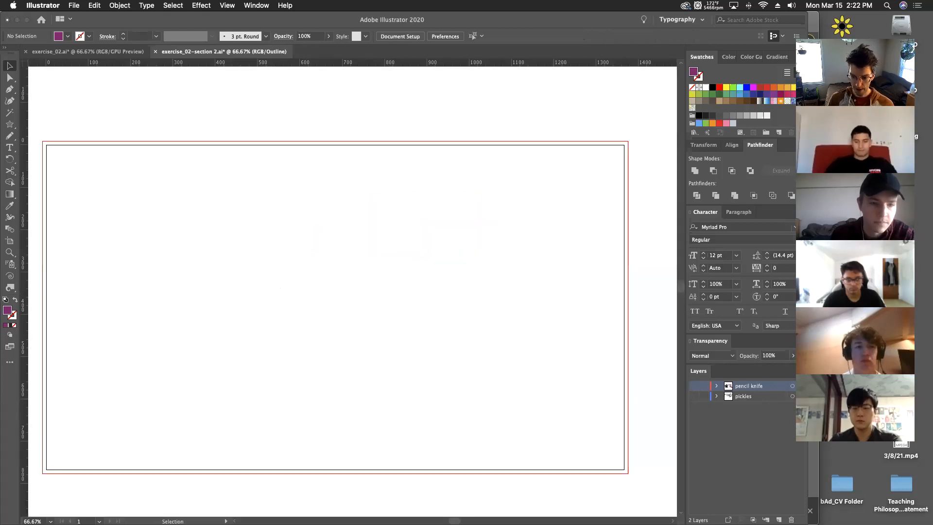
click(779, 520)
key(super+y)
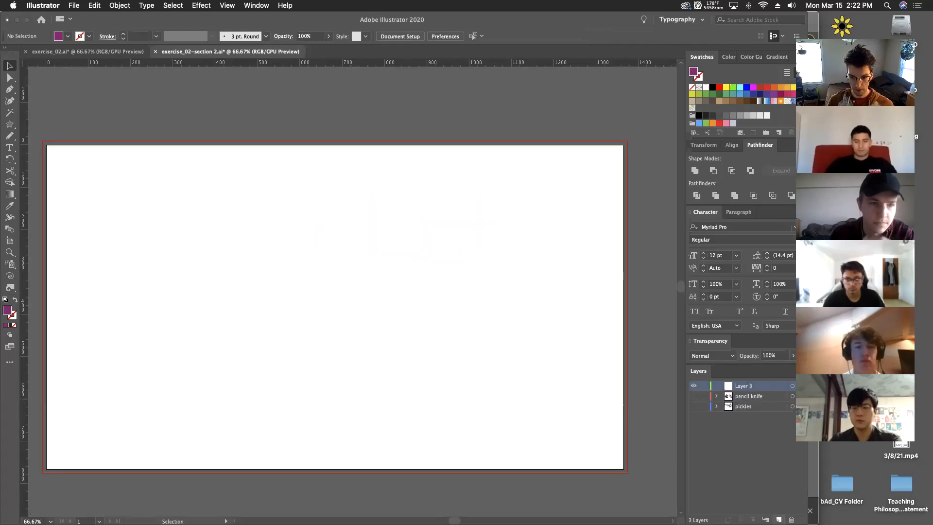
Step: Switch to the exercise page in Chrome and read through to the Part II instructions for type on a path
key(ctrl+Up)
click(620, 155)
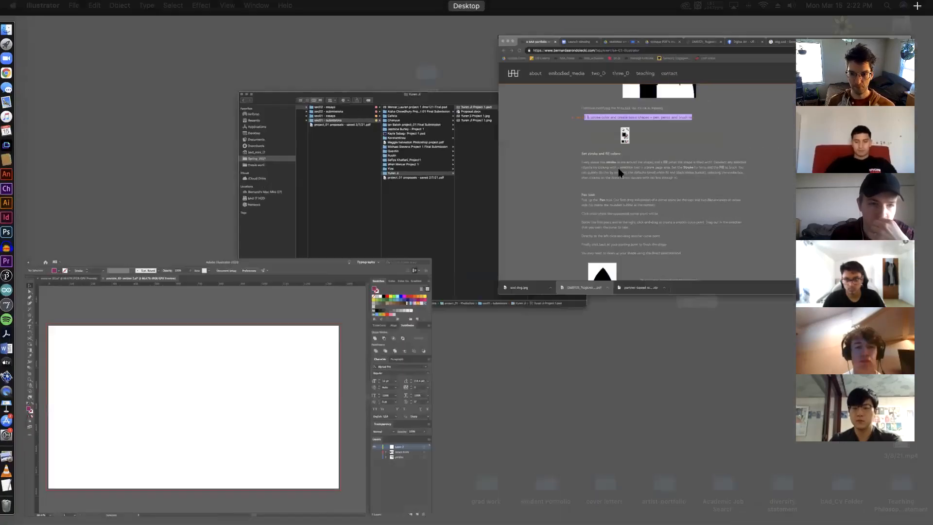
scroll(435, 304, down, 5)
scroll(435, 304, down, 15)
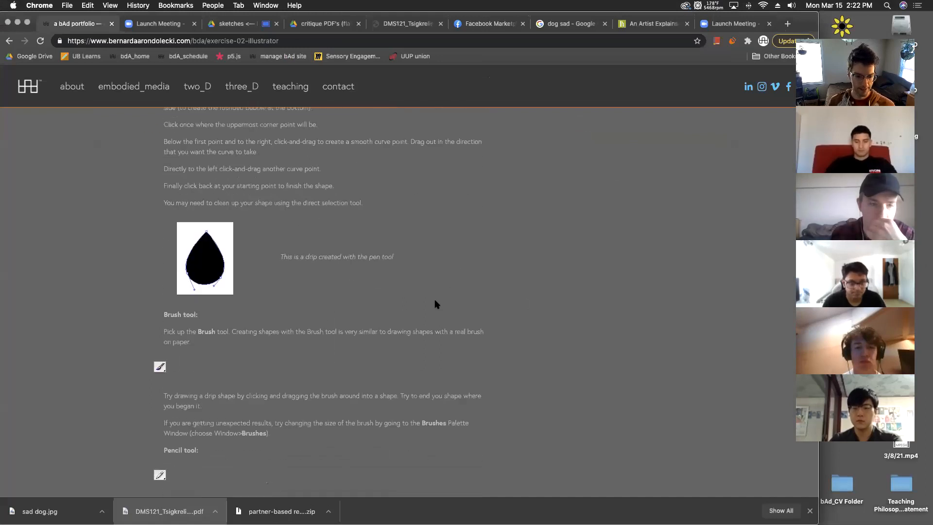
scroll(436, 302, down, 15)
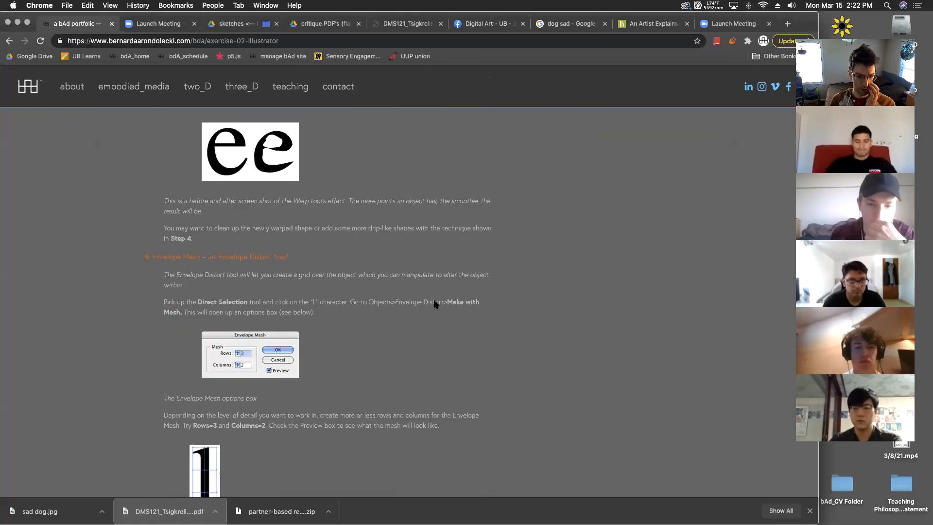
scroll(436, 304, down, 15)
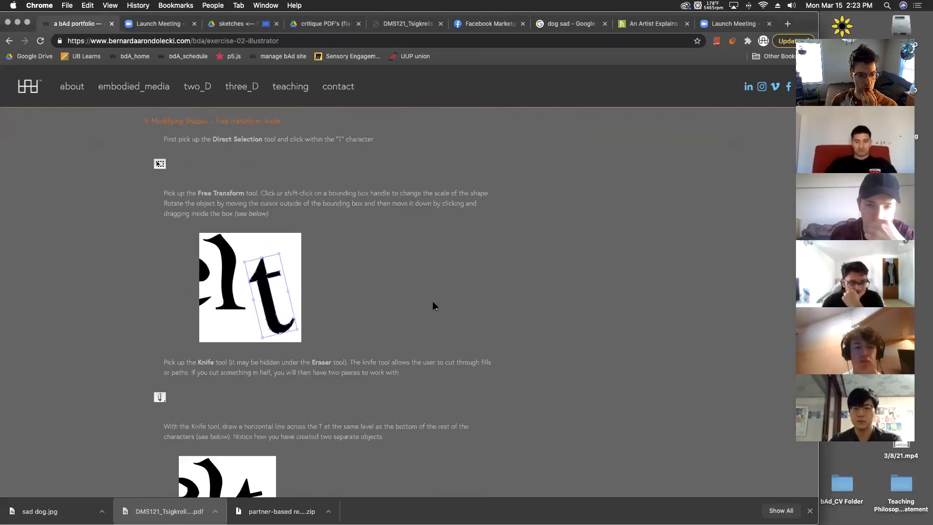
scroll(435, 303, down, 15)
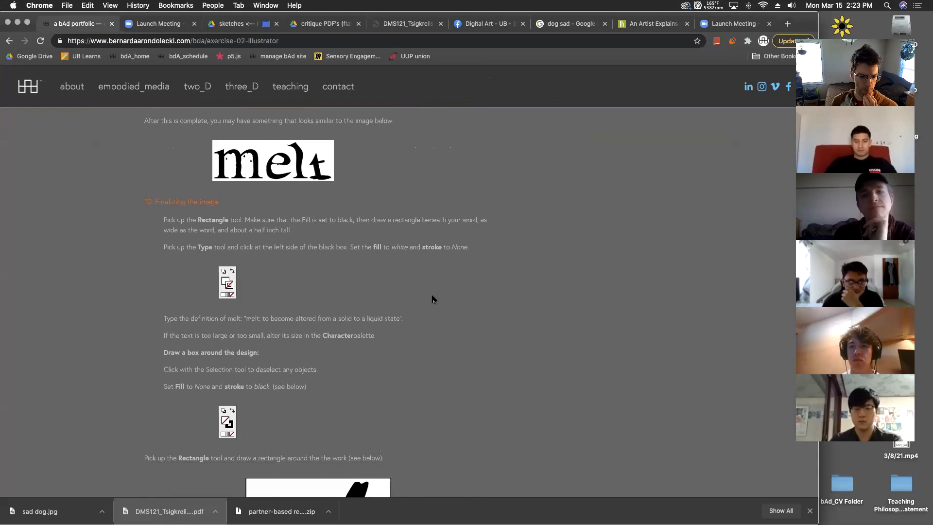
scroll(435, 299, down, 6)
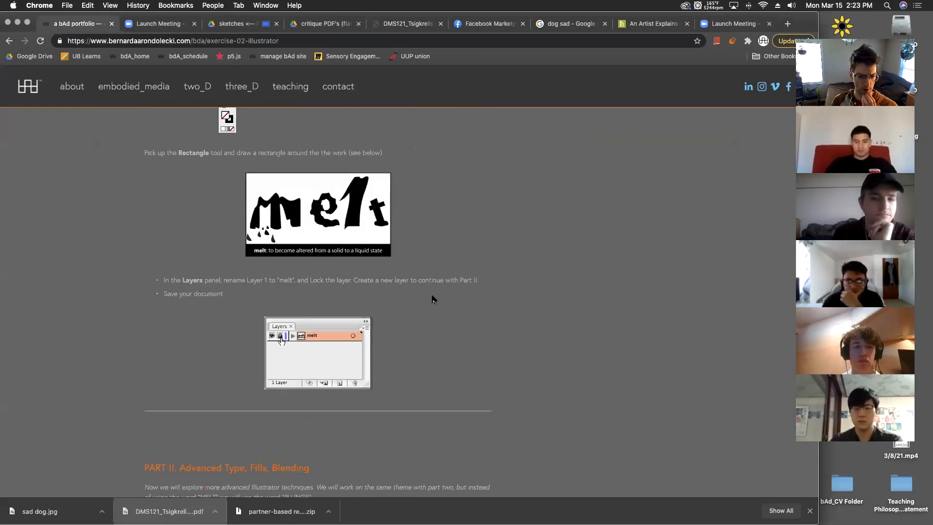
scroll(434, 299, down, 4)
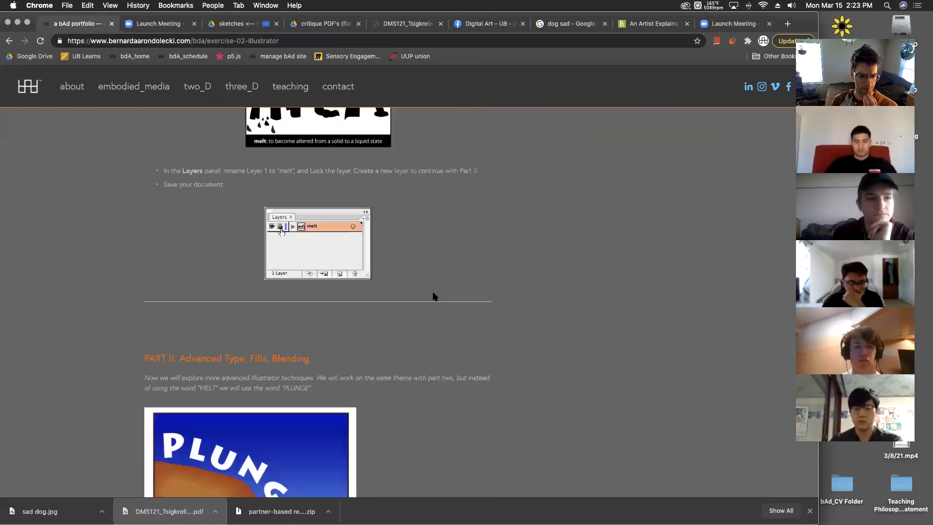
scroll(433, 292, down, 3)
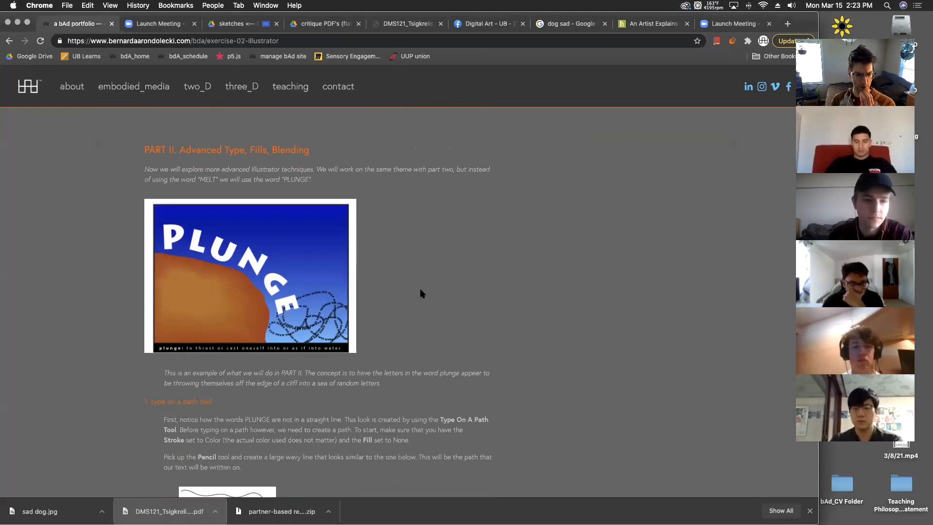
scroll(422, 294, down, 1)
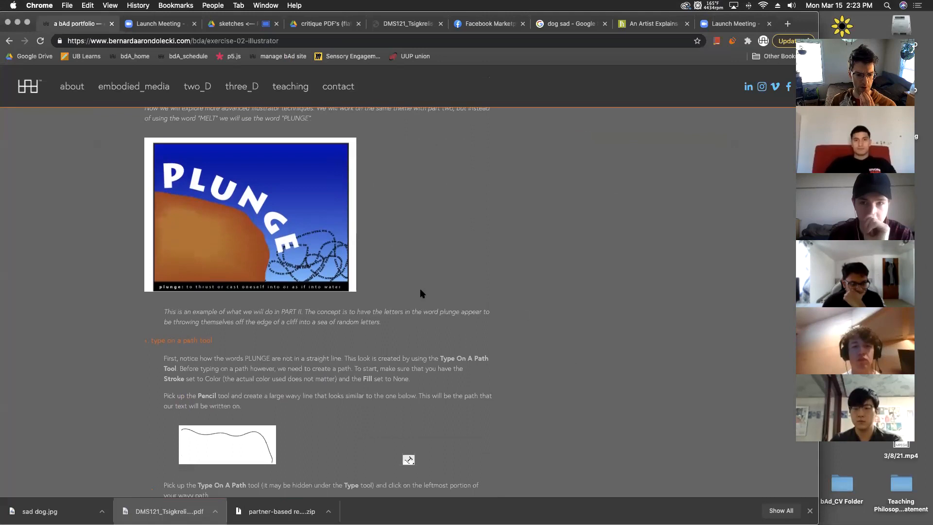
Step: Switch back to Illustrator and draw a wavy Pencil line about 1150 px wide and 328 px high across the artboard
key(ctrl+Up)
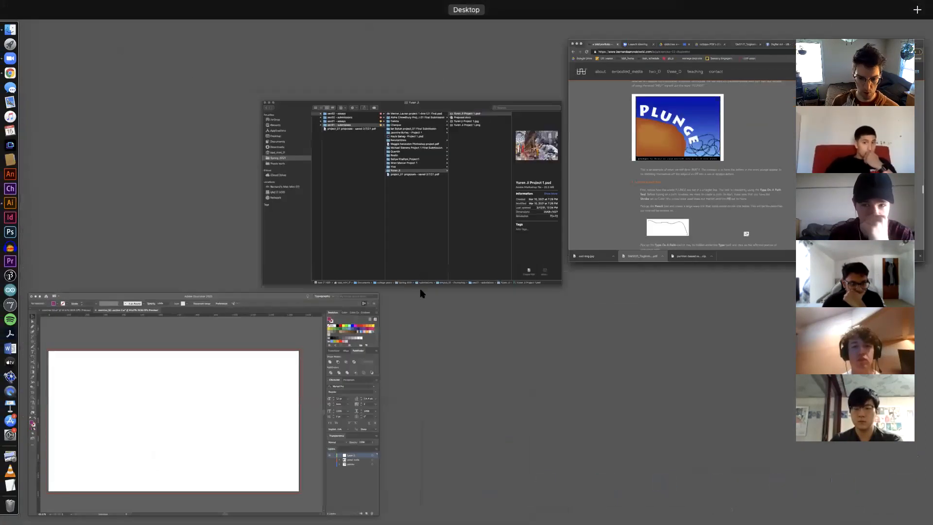
click(260, 427)
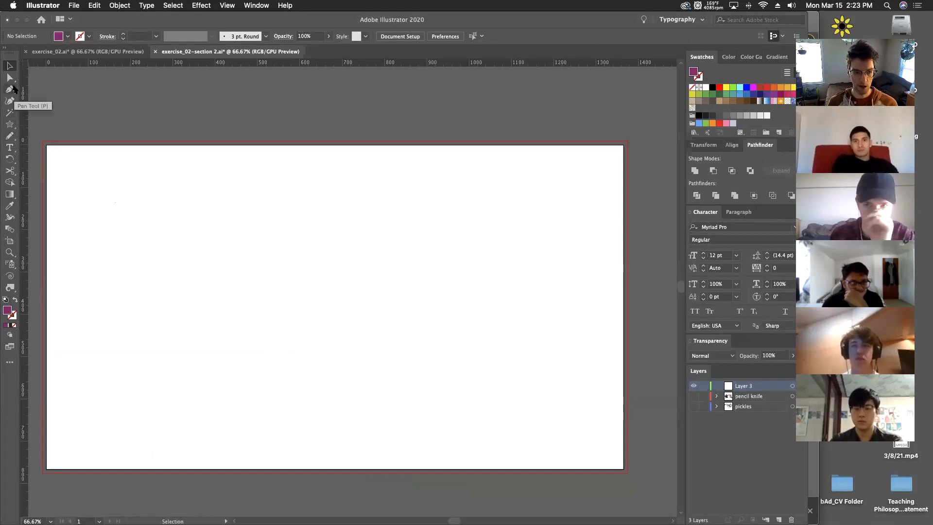
click(10, 136)
mouse_move(115, 274)
mouse_down()
mouse_move(196, 243)
mouse_move(395, 272)
mouse_move(612, 354)
mouse_up()
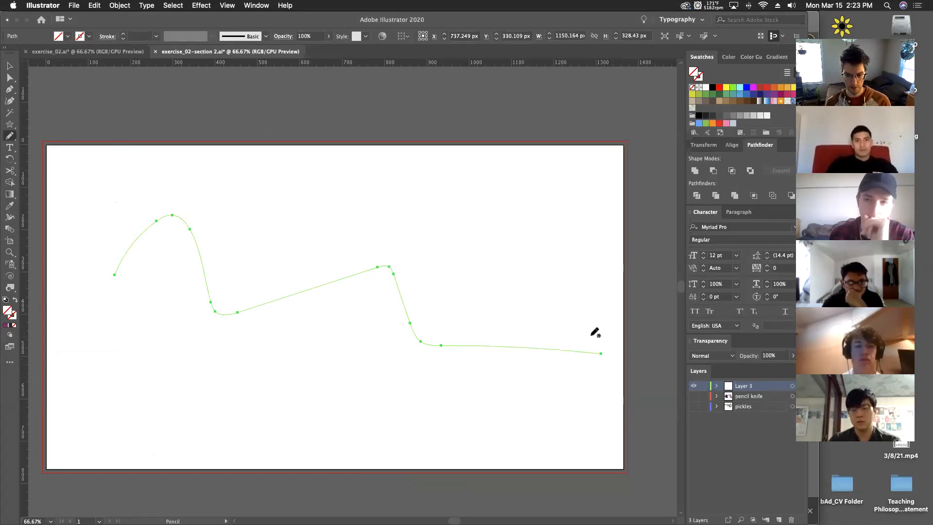
Step: Rename the new layer "text on a path"
double_click(747, 386)
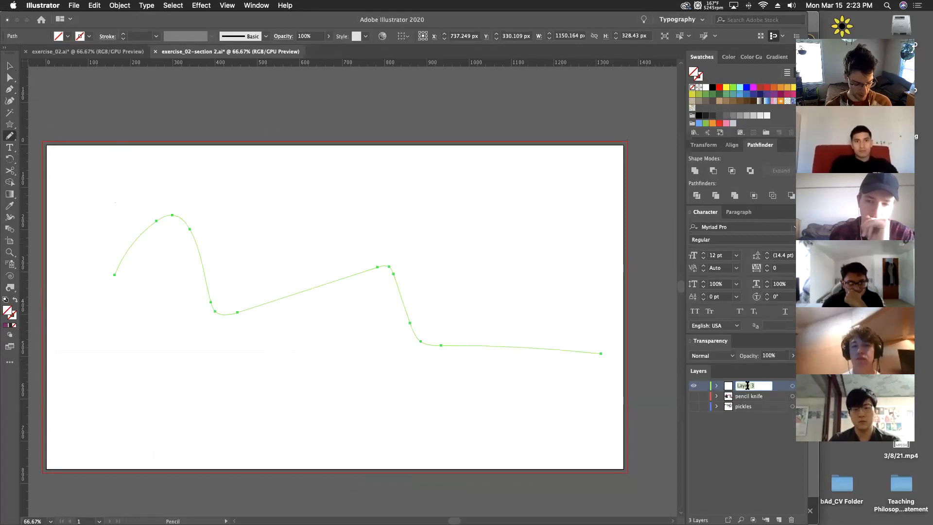
text(text on a path)
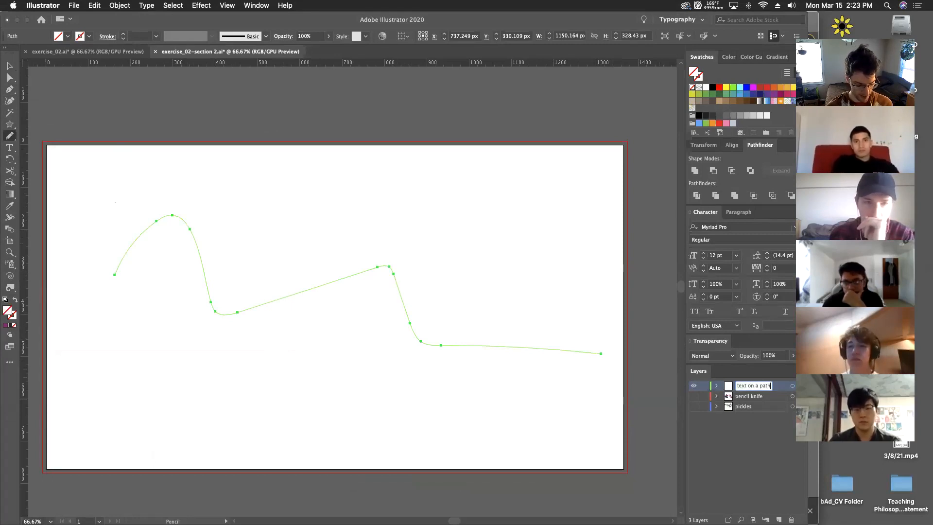
key(Return)
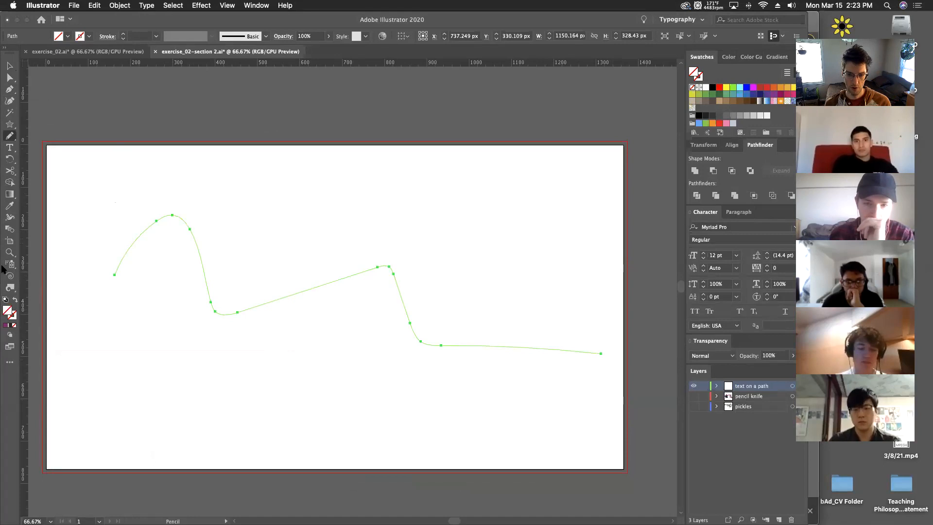
key(super+h)
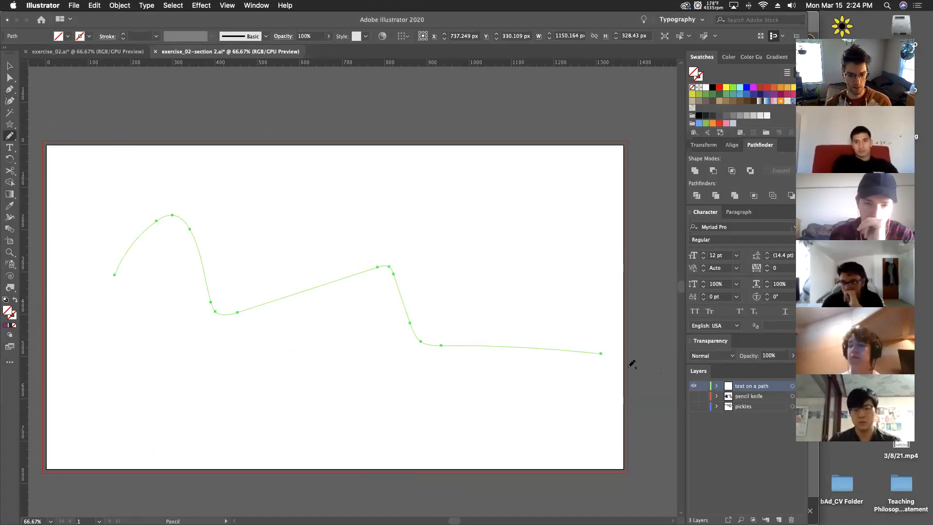
scroll(70, 263, down, 1)
key(super+h)
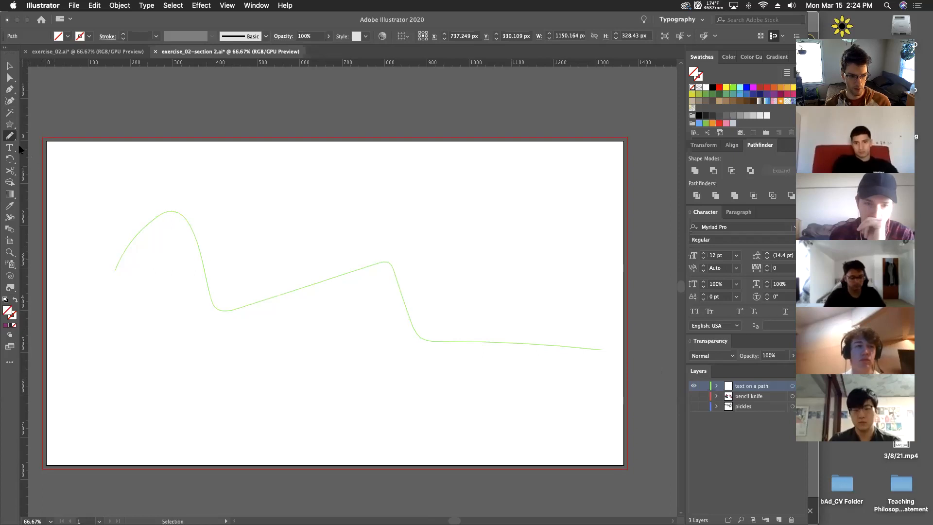
key(super+h)
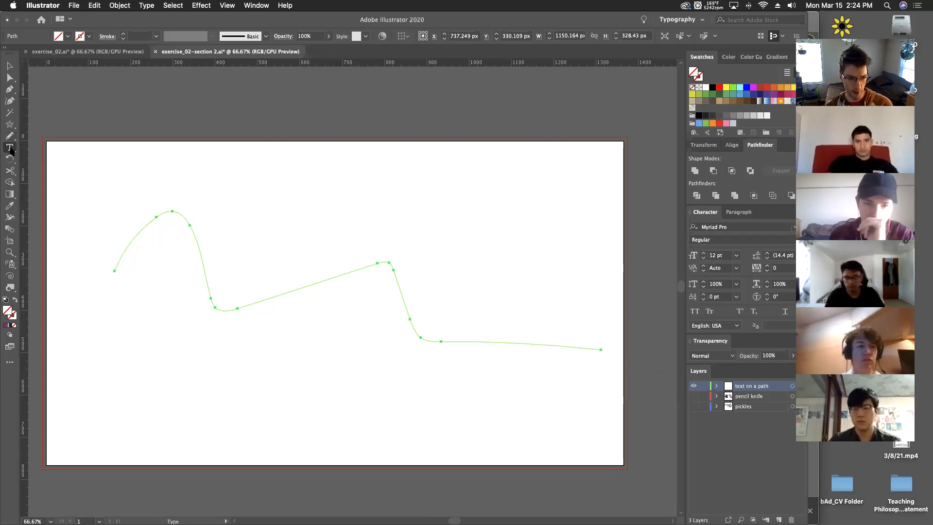
Step: Fill the wavy line with placeholder text using the Type on a Path tool and set the font size to 21 pt
click(10, 147)
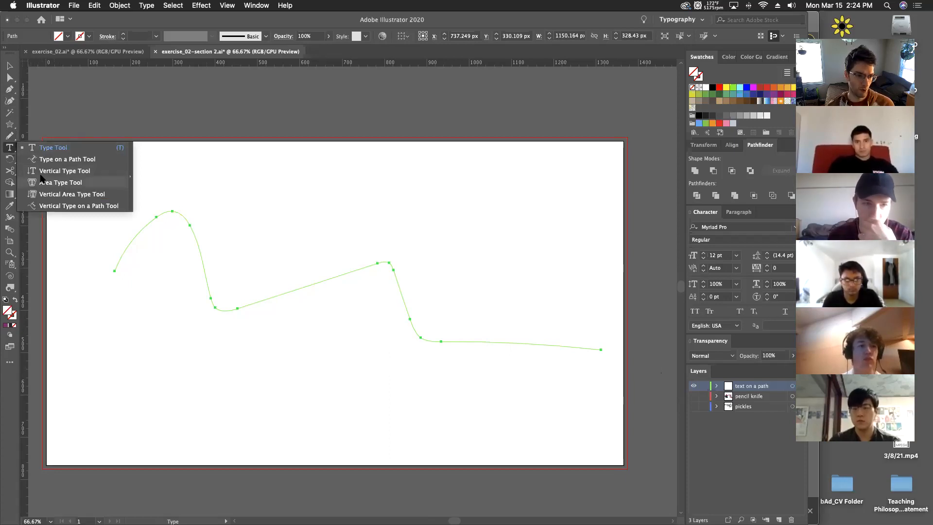
click(82, 160)
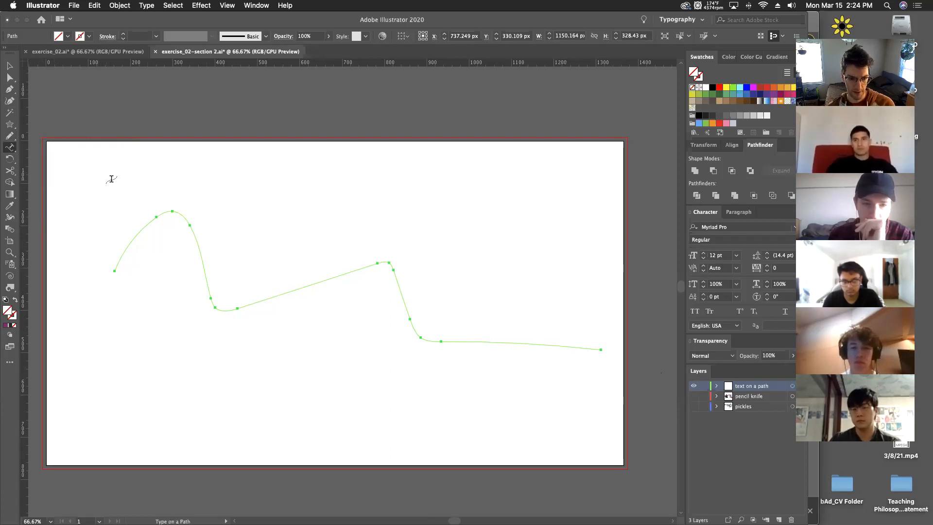
click(133, 237)
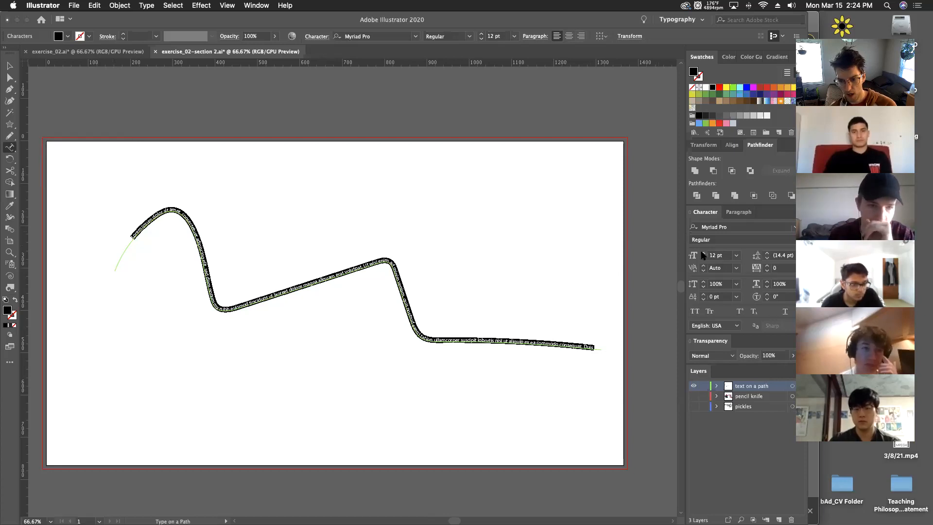
scroll(703, 255, up, 5)
scroll(703, 254, up, 4)
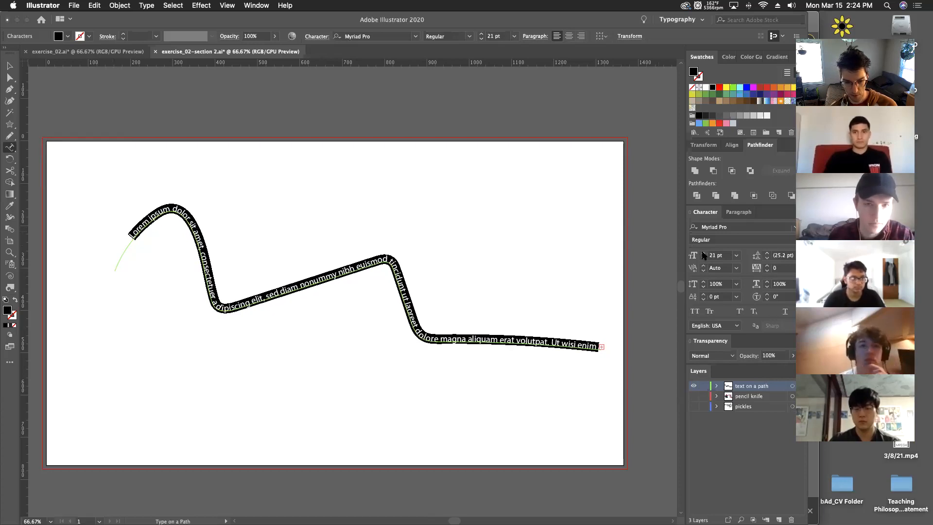
Step: Select the path text as an object and change the color of the "text on a path" layer to Dark Blue
click(10, 72)
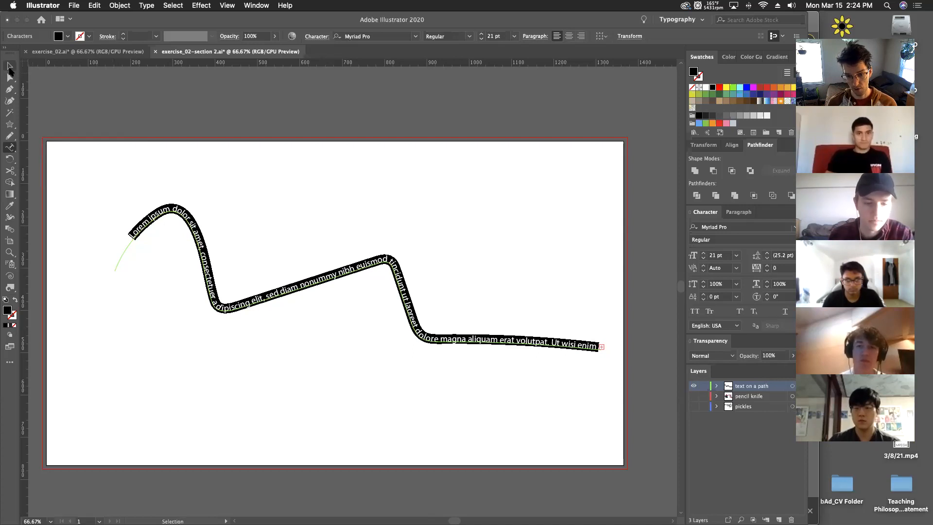
click(9, 68)
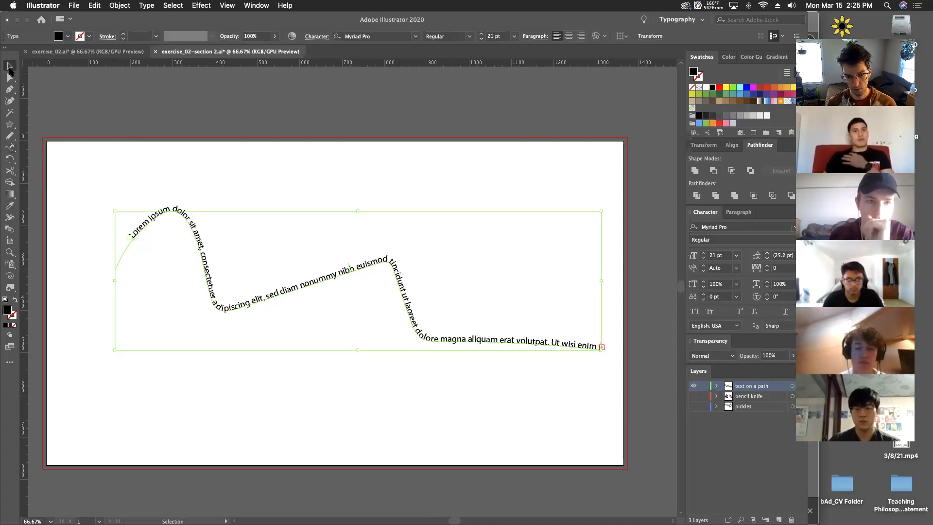
click(380, 175)
click(365, 264)
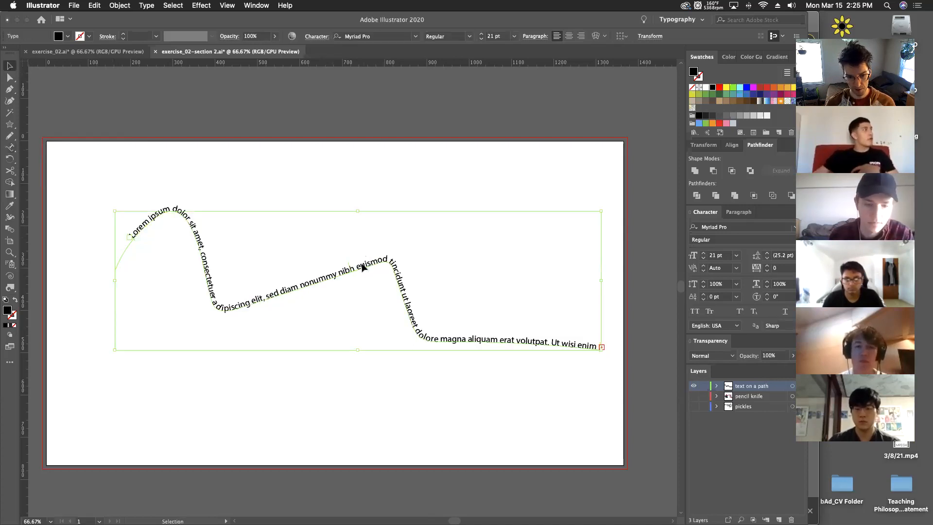
double_click(729, 389)
click(539, 294)
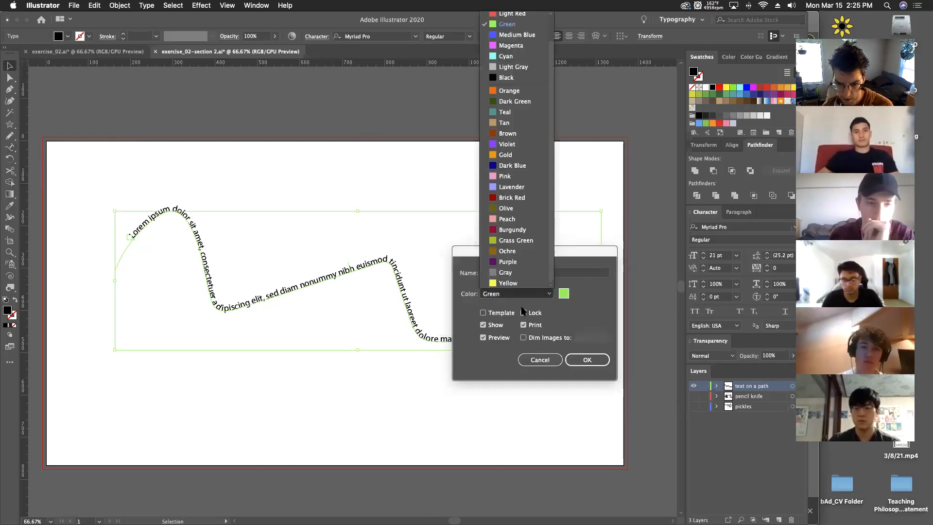
click(512, 165)
click(578, 359)
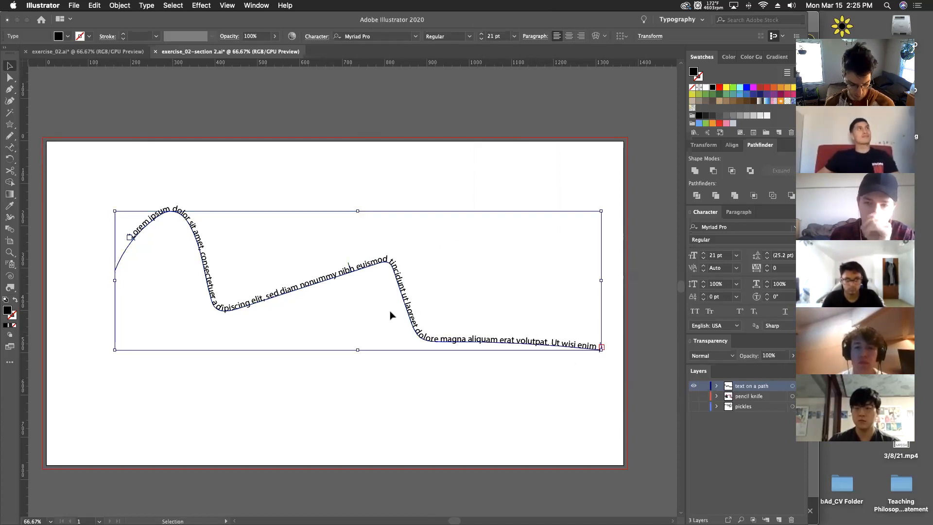
Step: Rotate the path text slightly clockwise and move it slightly to the left on the artboard
key(super+equal)
drag(228, 246, 301, 253)
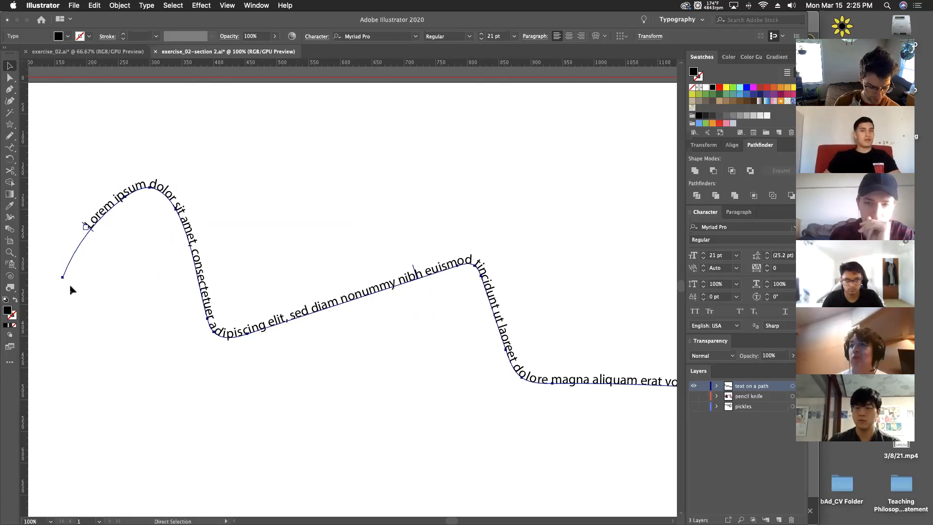
key(super+minus)
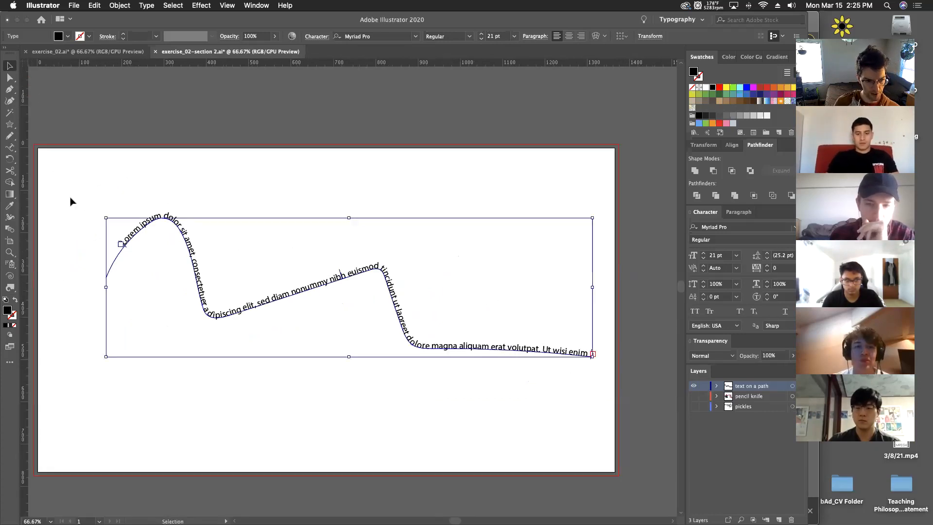
mouse_move(103, 213)
mouse_down()
mouse_move(104, 227)
mouse_move(104, 204)
mouse_up()
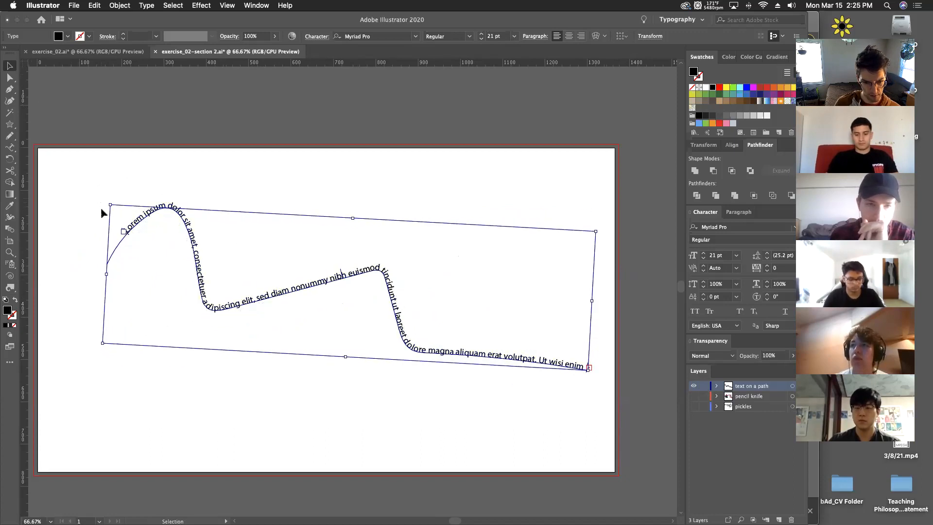
drag(190, 224, 182, 224)
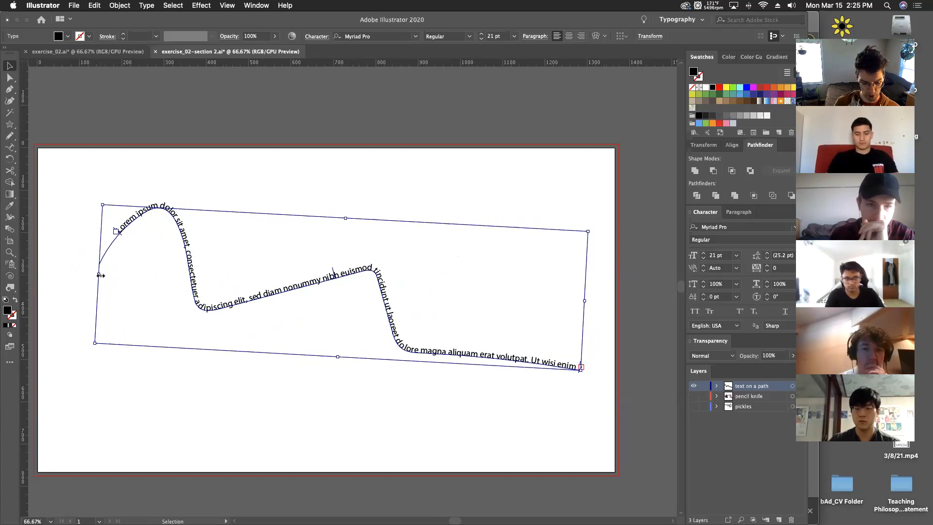
Step: Shift the start of the path text along the curve, ending at the very beginning of the wavy line
key(super+equal)
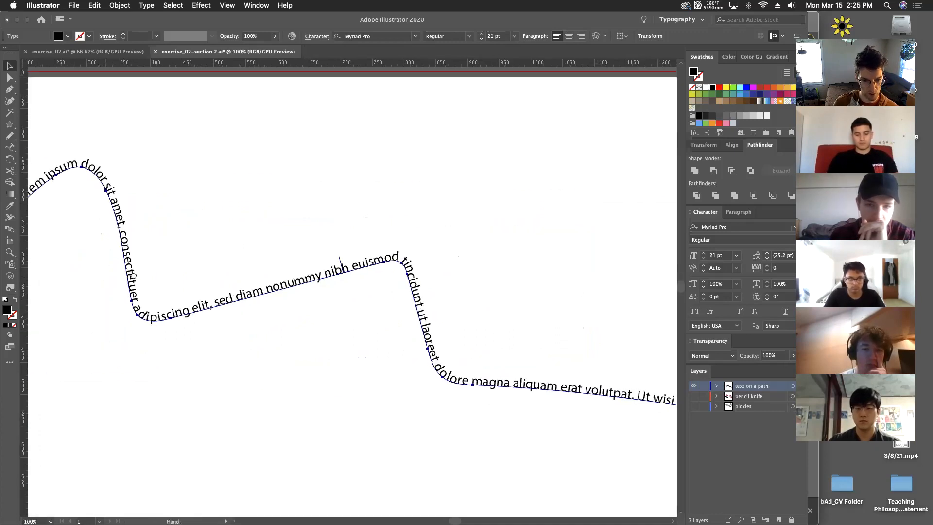
drag(105, 264, 187, 286)
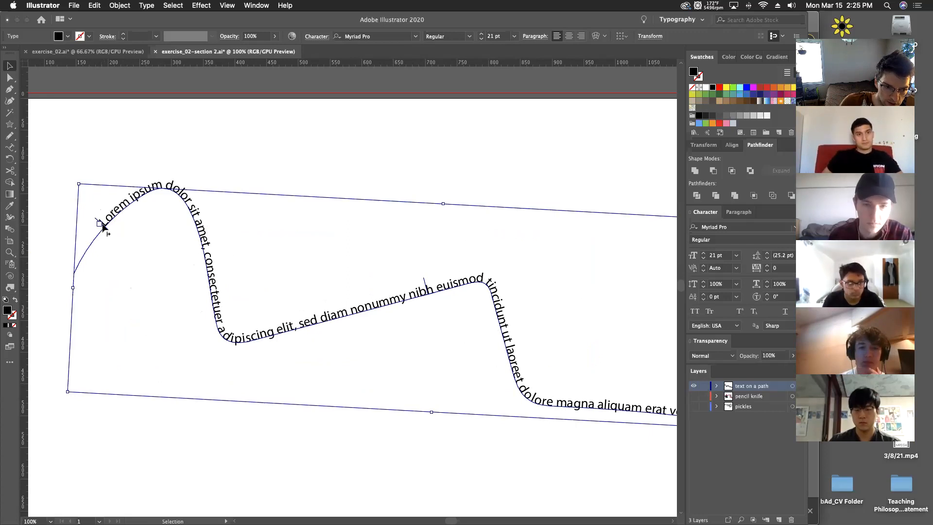
drag(104, 227, 129, 202)
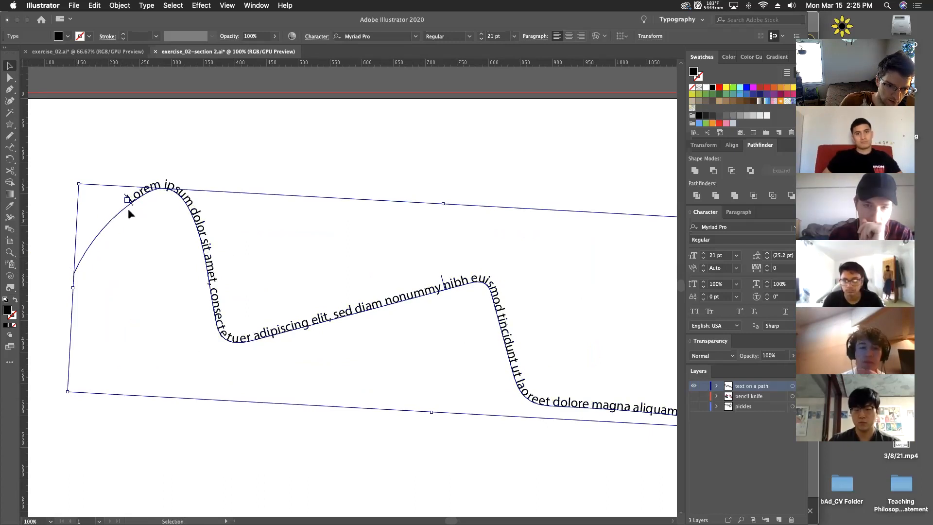
drag(132, 203, 73, 281)
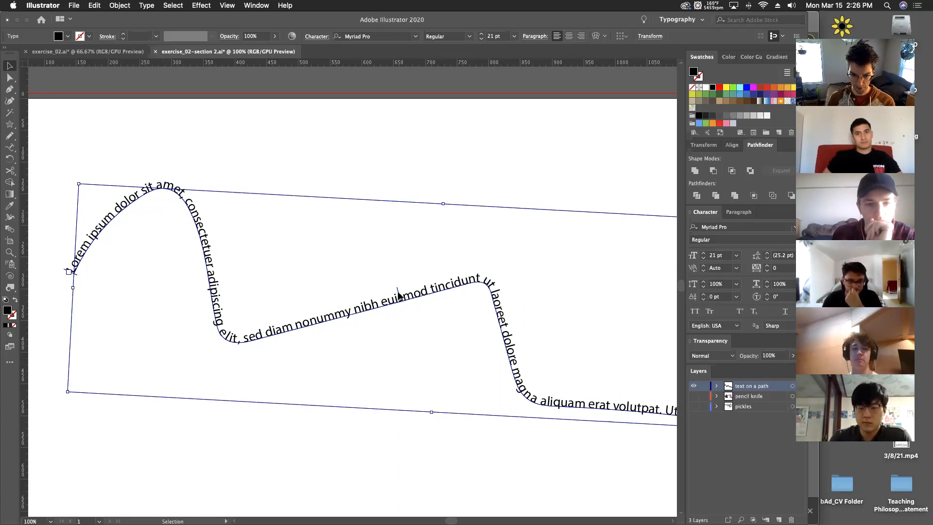
Step: Flip the placeholder text to the opposite side of the wavy path and deselect it
drag(400, 295, 404, 312)
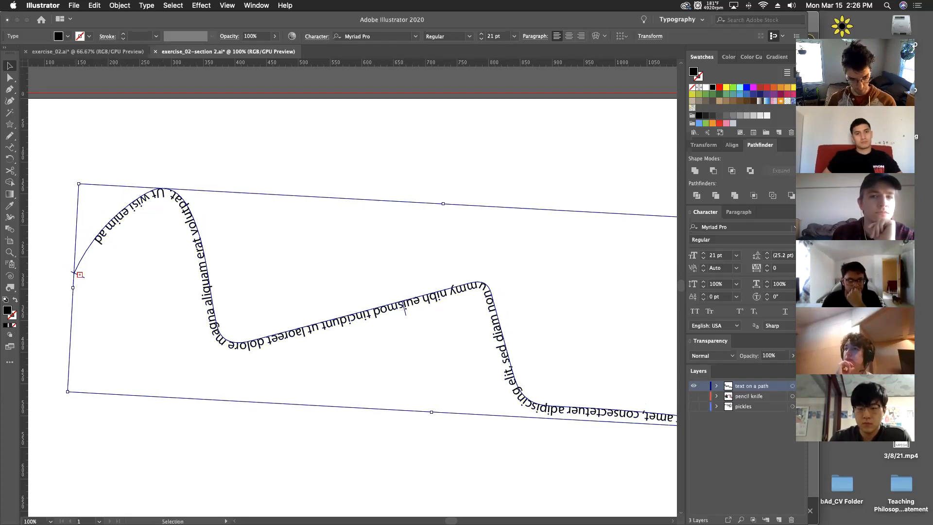
key(a)
key(v)
click(101, 163)
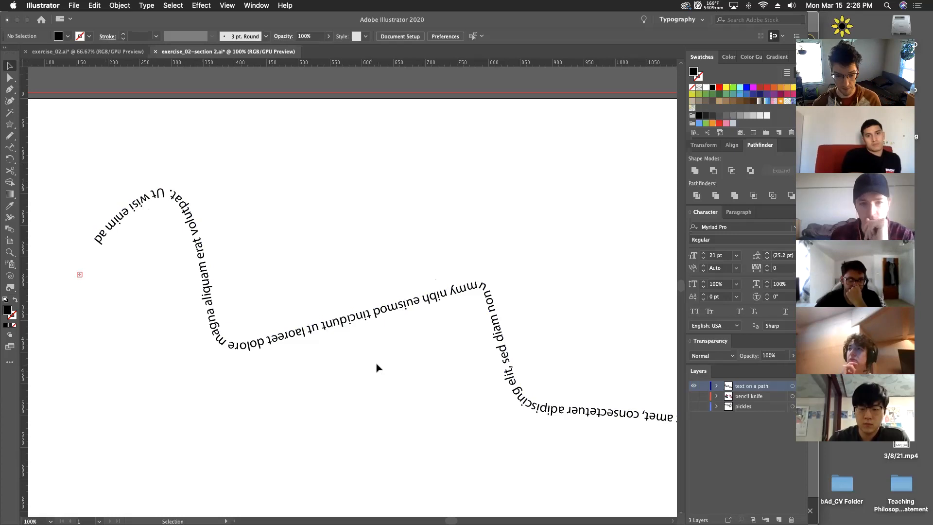
click(373, 315)
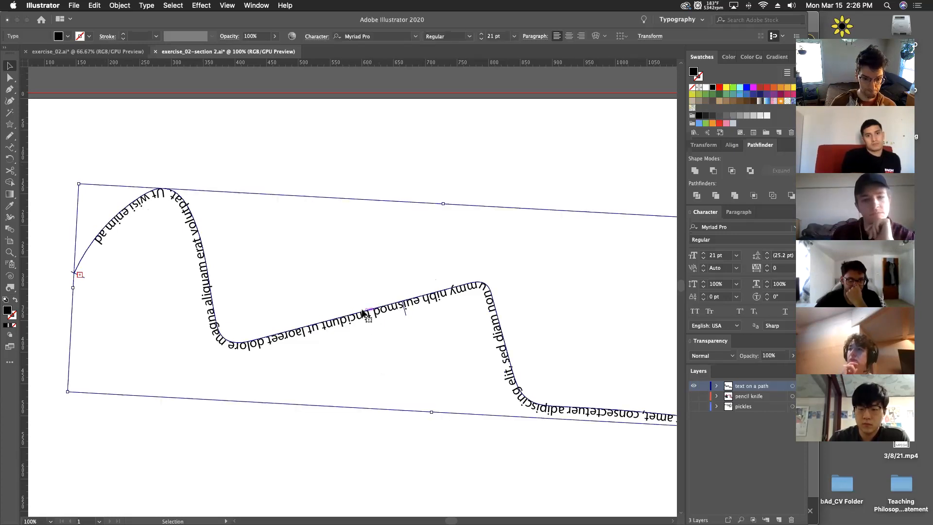
click(377, 86)
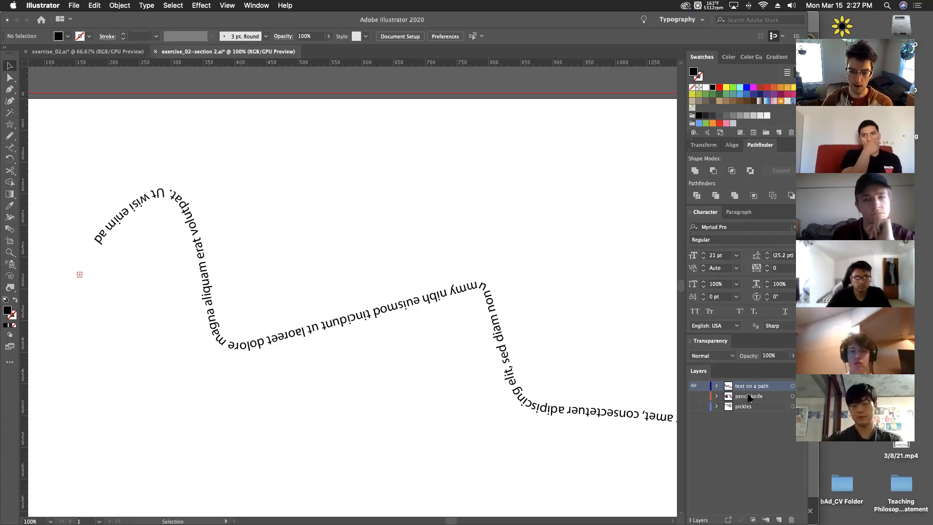
Step: Draw a black five-pointed star about 361 px wide and 376 px high in the artboard's lower-left area with the Star tool
key(super+minus)
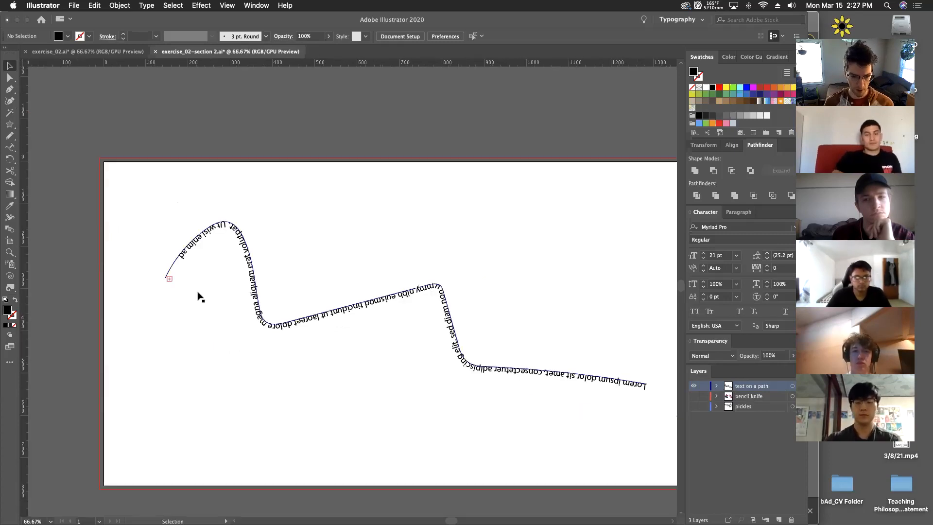
click(6, 125)
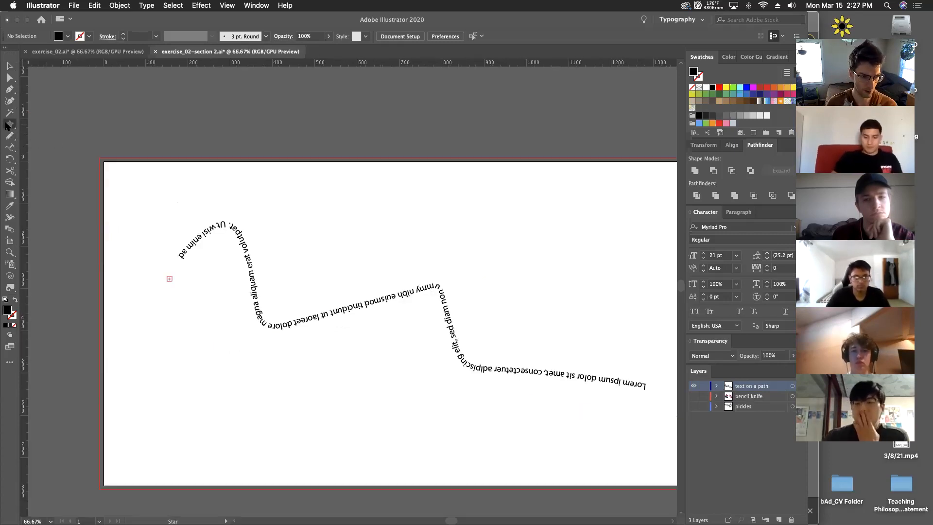
drag(8, 123, 52, 159)
drag(207, 376, 225, 446)
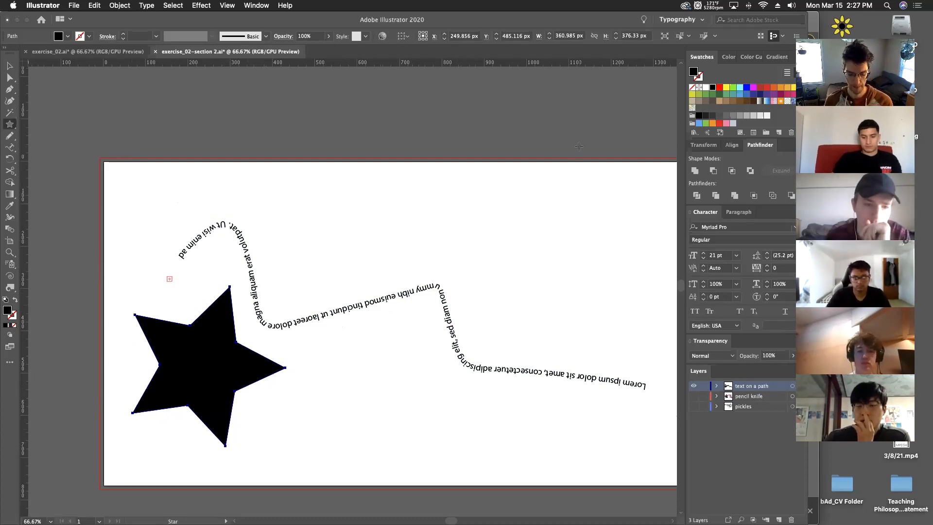
key(super+minus)
drag(567, 264, 452, 258)
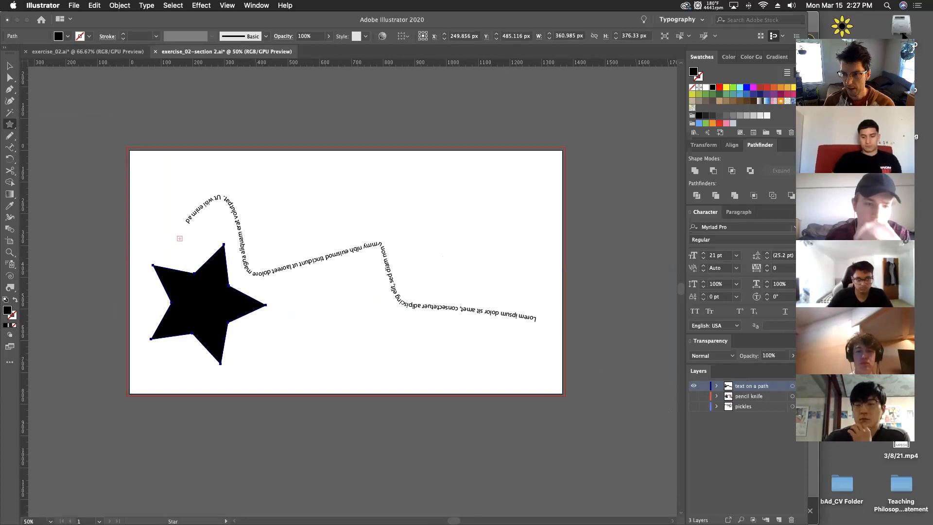
Step: Create a new layer above "text on a path" and name it "star original"
drag(802, 49, 820, 55)
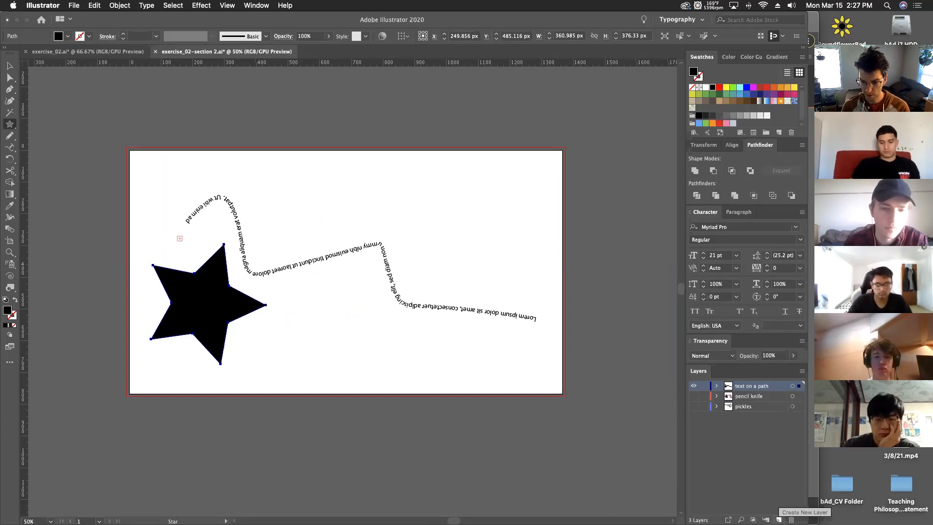
click(779, 519)
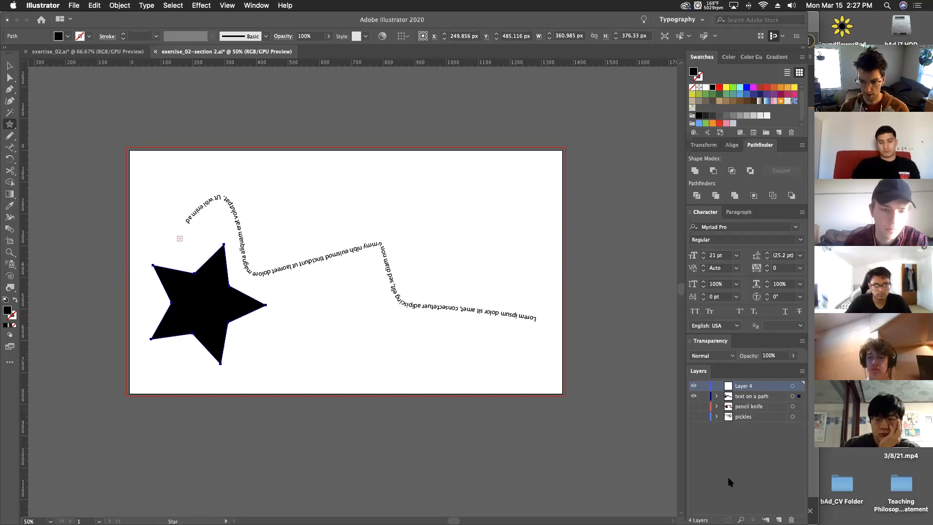
double_click(750, 386)
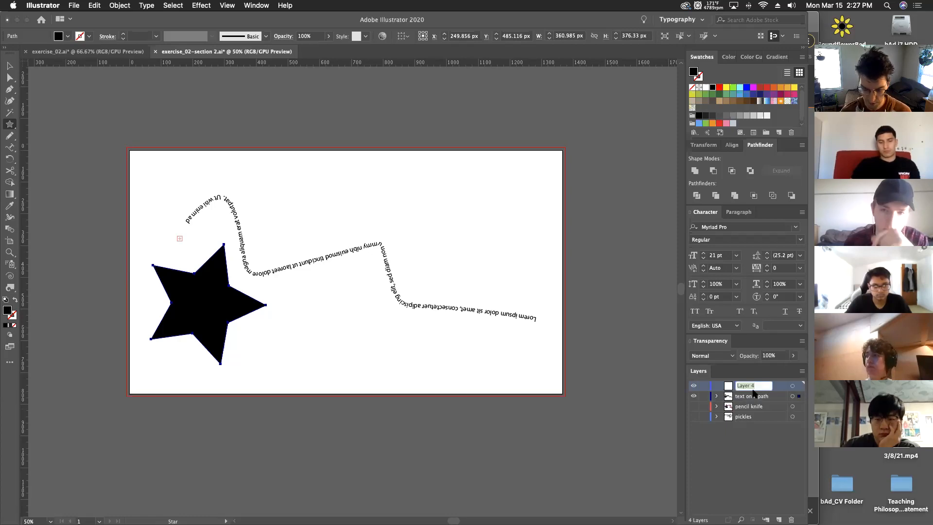
text(st)
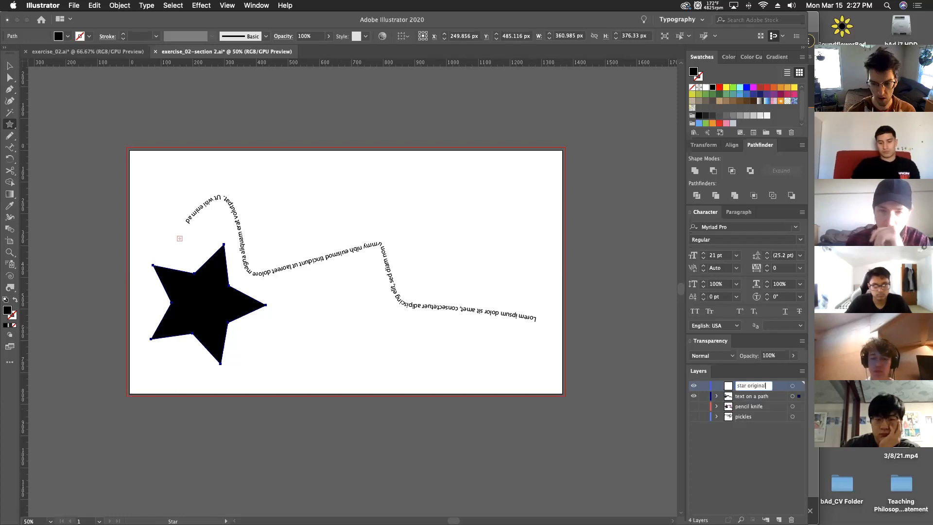
text(ar original)
key(Return)
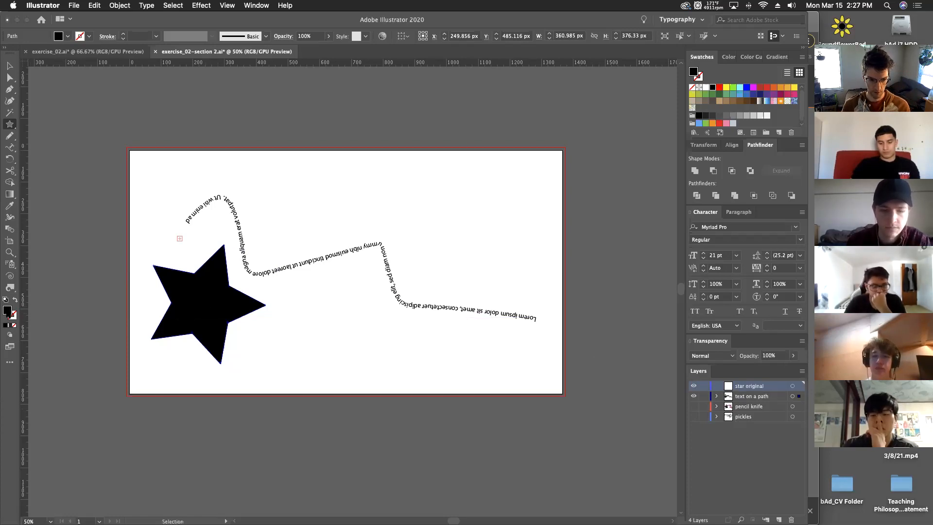
Step: Change the star's fill color from black to purple
double_click(7, 311)
click(425, 253)
click(570, 211)
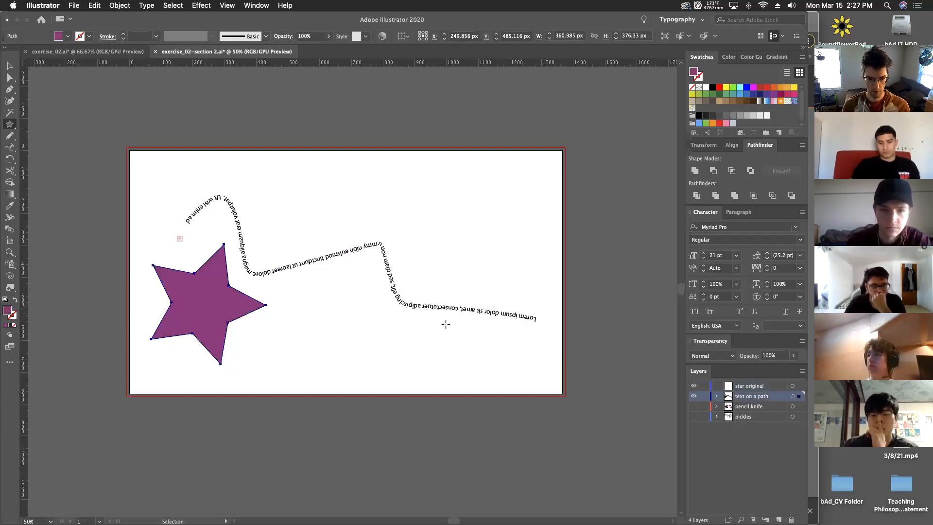
key(v)
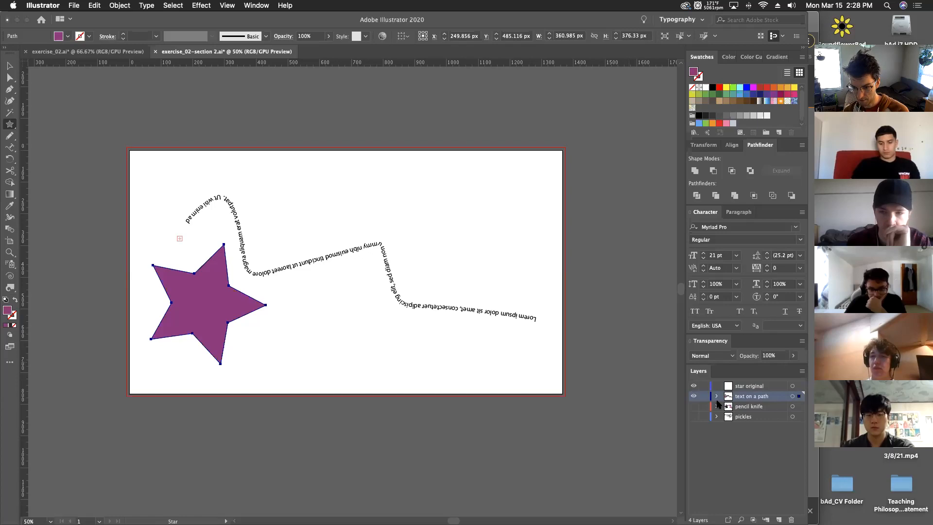
Step: Move the selected star onto the "star original" layer and toggle that layer's visibility to check its contents, leaving it visible
click(800, 387)
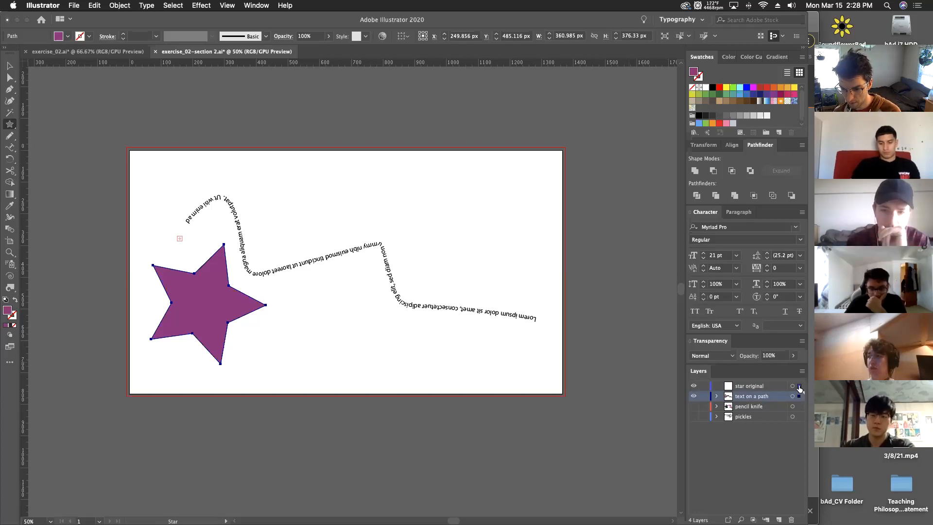
drag(800, 388, 801, 387)
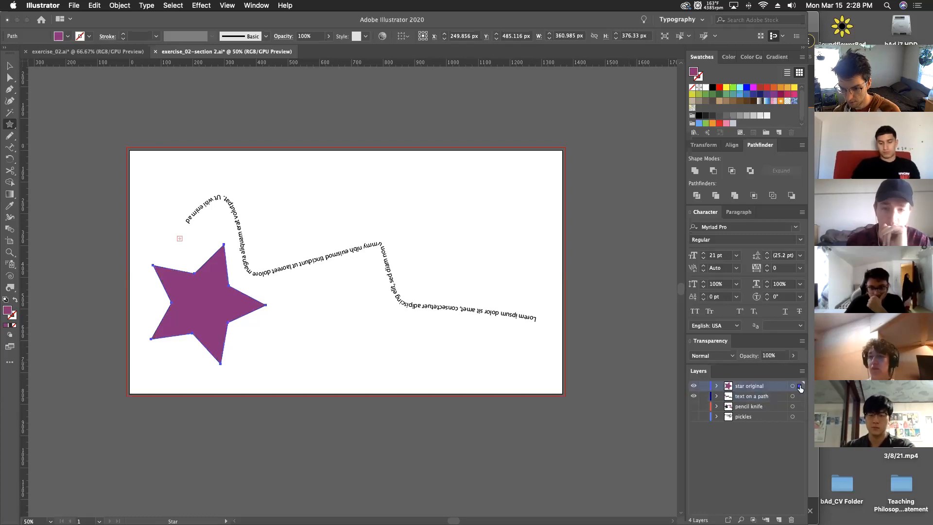
click(694, 386)
click(695, 387)
click(695, 386)
click(695, 387)
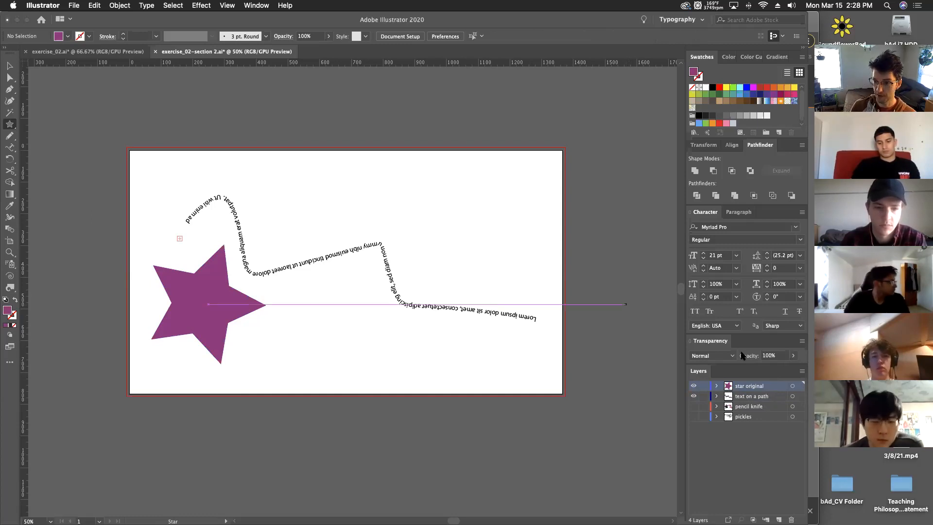
click(613, 128)
click(442, 302)
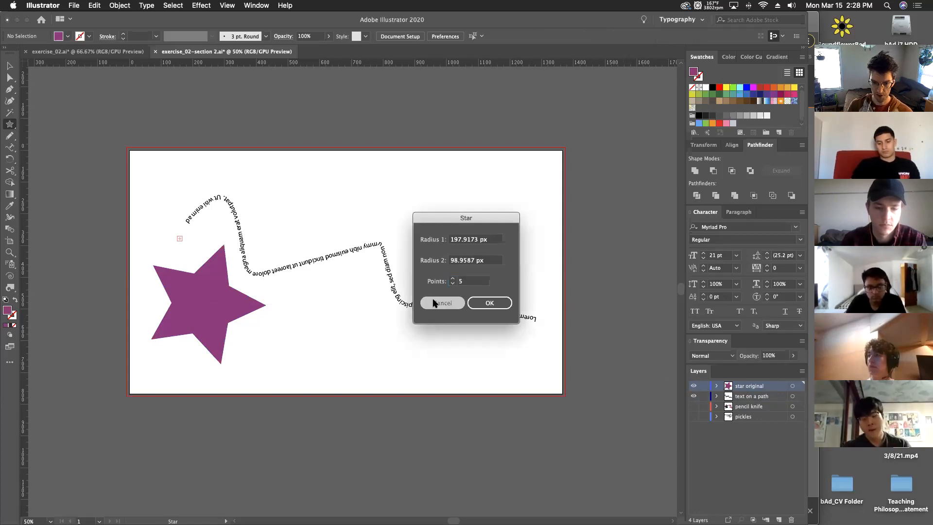
key(v)
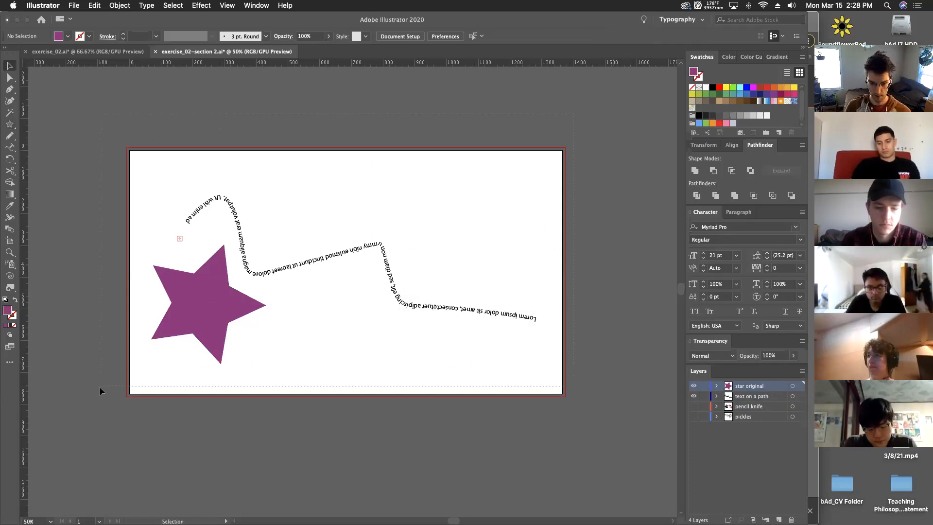
Step: Select all visible artwork, then target the "text on a path" and "star original" layers one at a time
key(super+a)
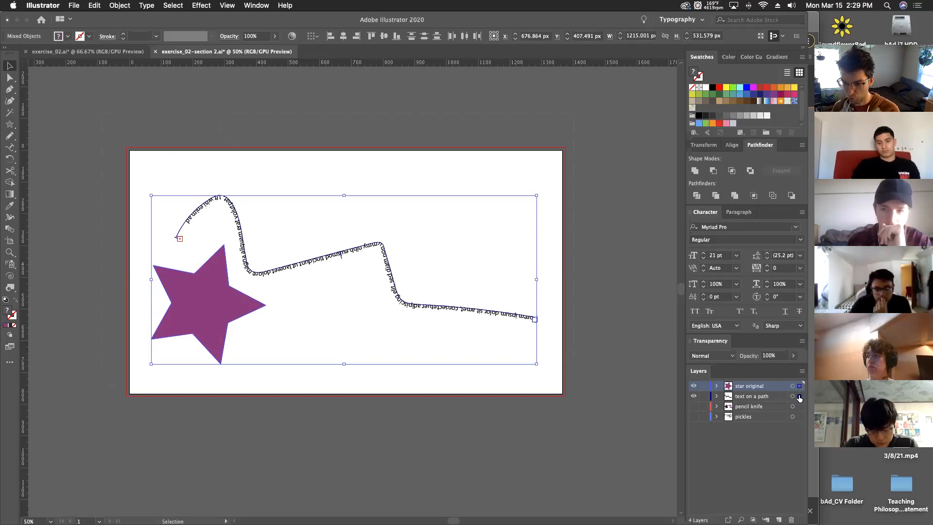
drag(800, 399, 799, 399)
key(super+z)
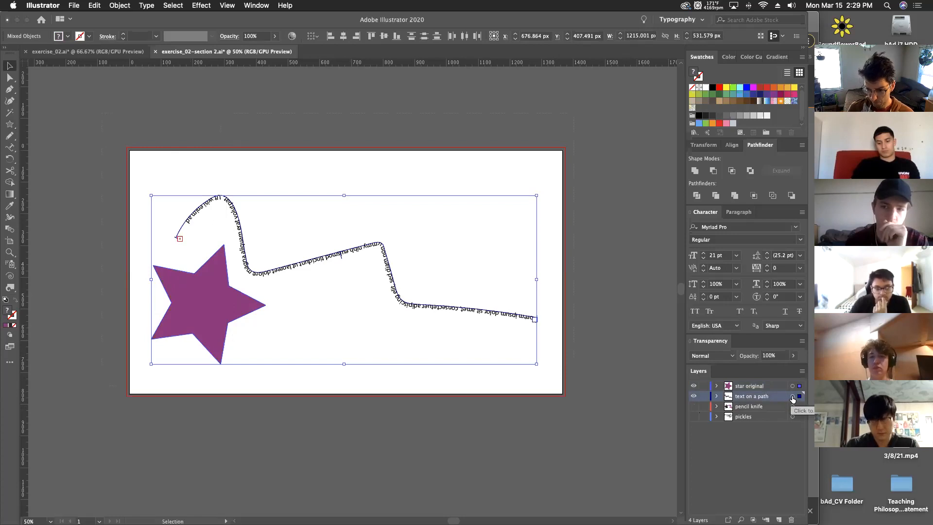
click(792, 398)
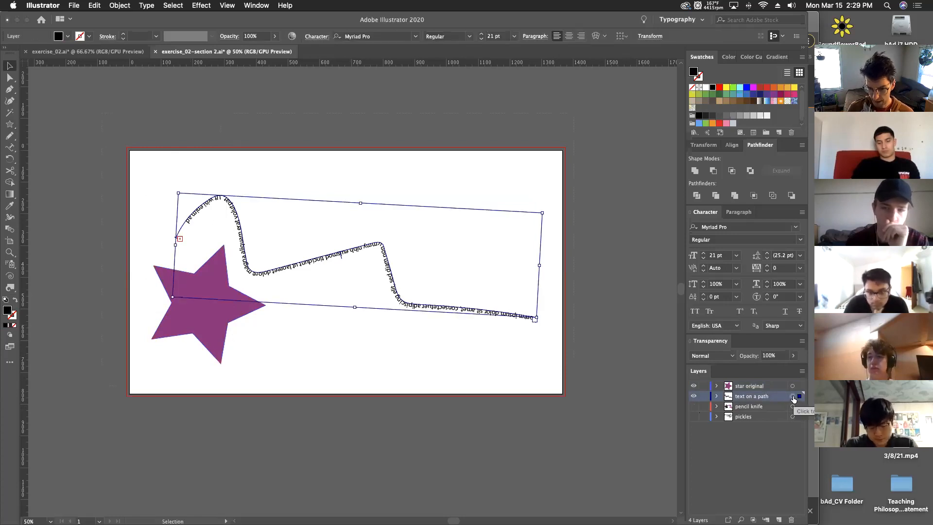
click(793, 387)
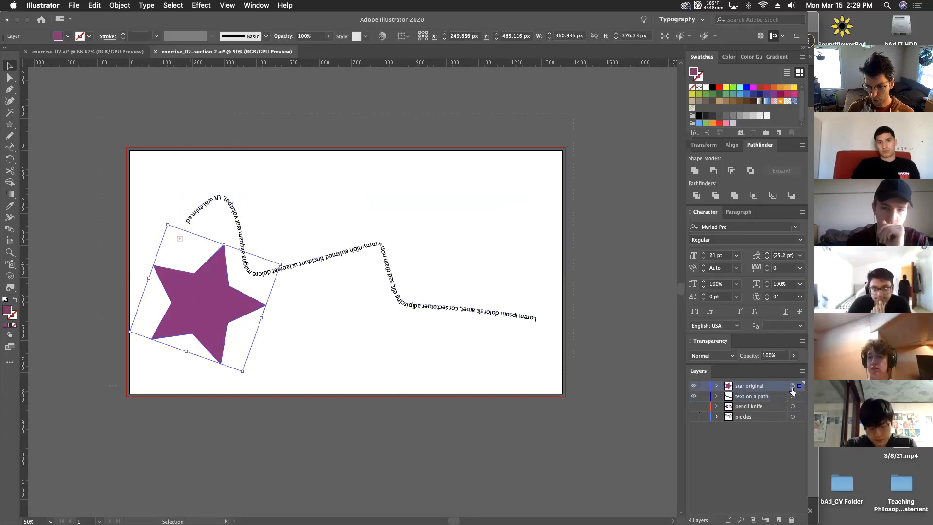
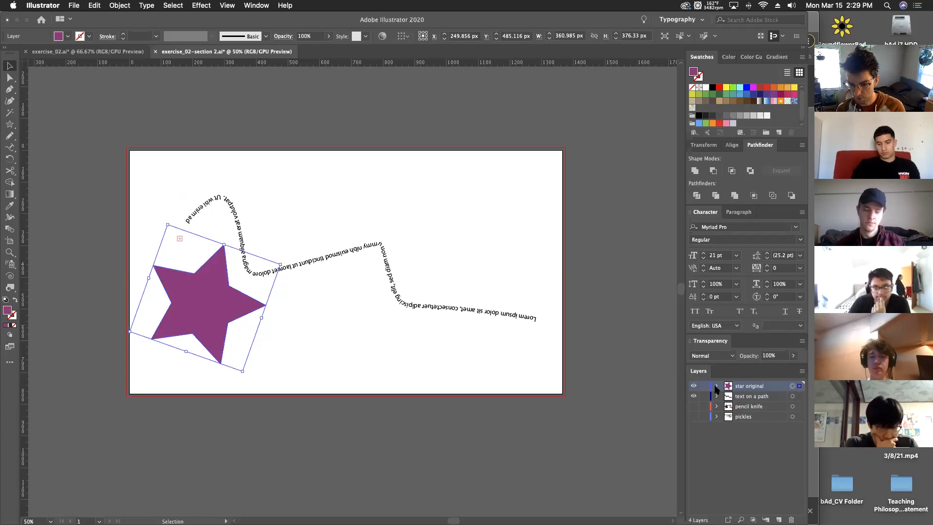
Step: Examine the contents of the "star original" layer and the list of individual paths inside the "pickles" layer
click(718, 387)
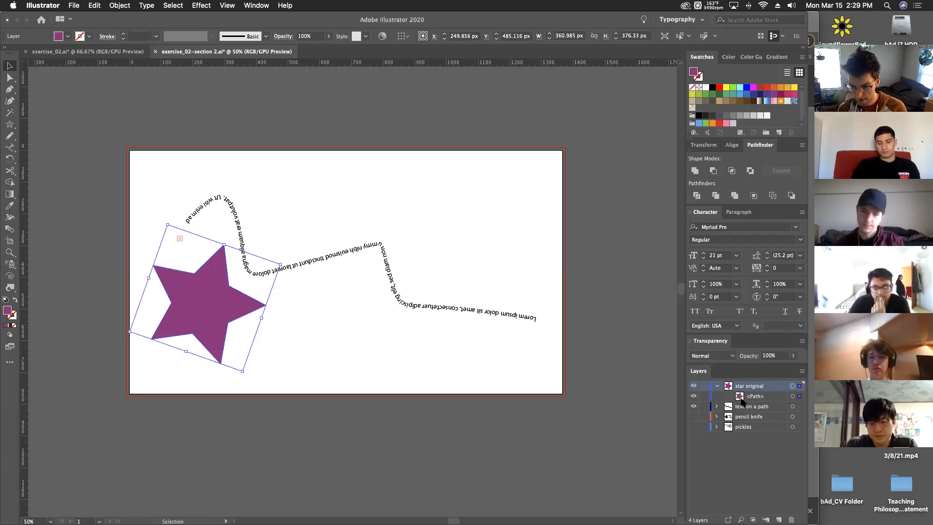
click(717, 387)
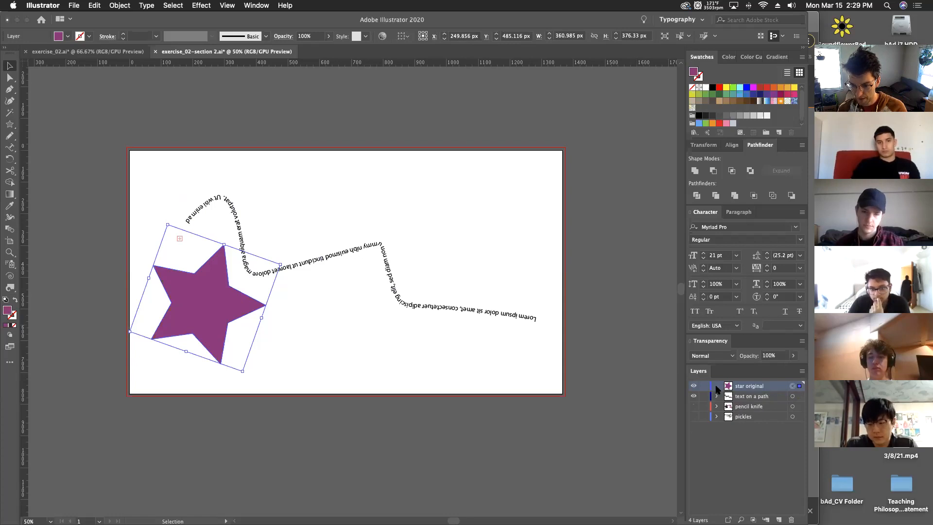
click(716, 416)
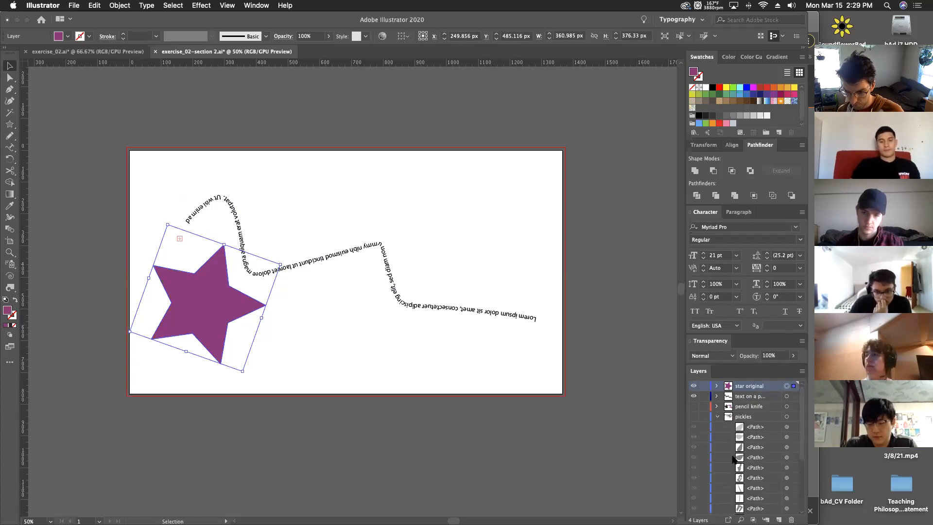
scroll(738, 459, down, 1)
scroll(738, 460, down, 3)
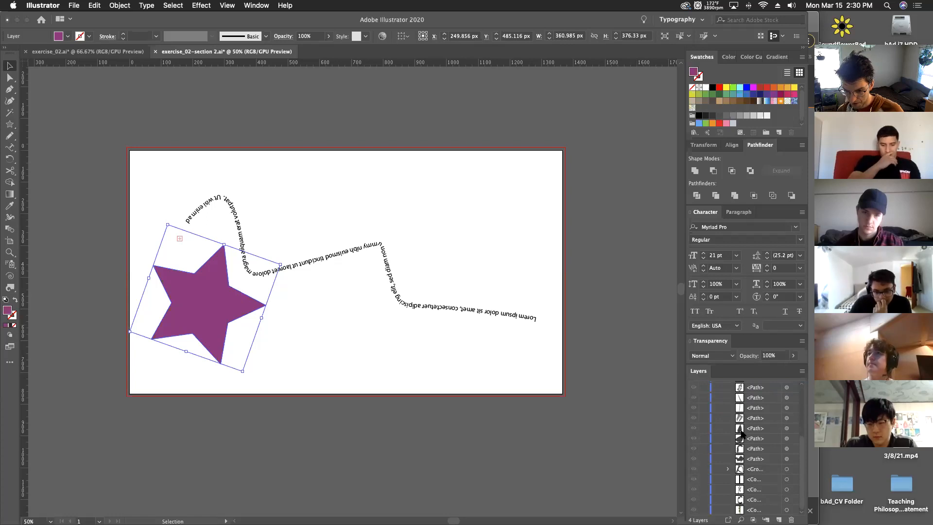
scroll(752, 465, up, 5)
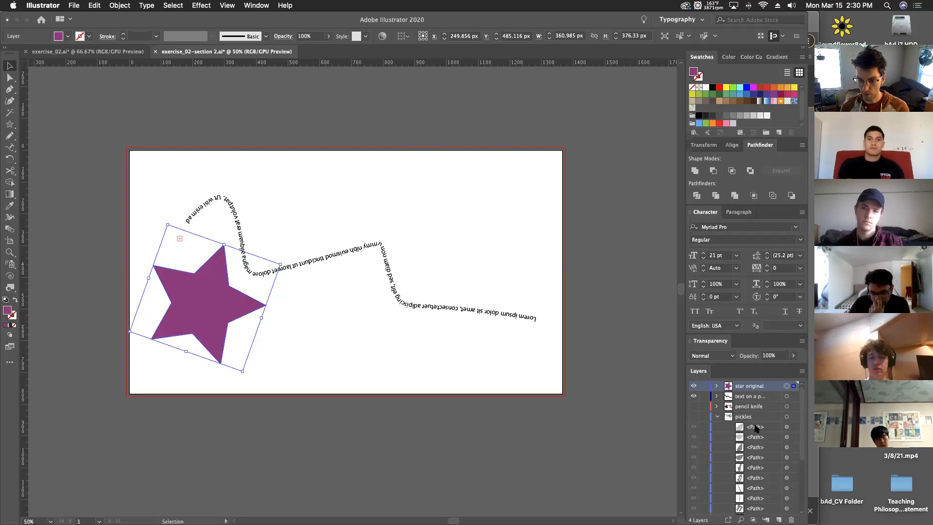
double_click(755, 427)
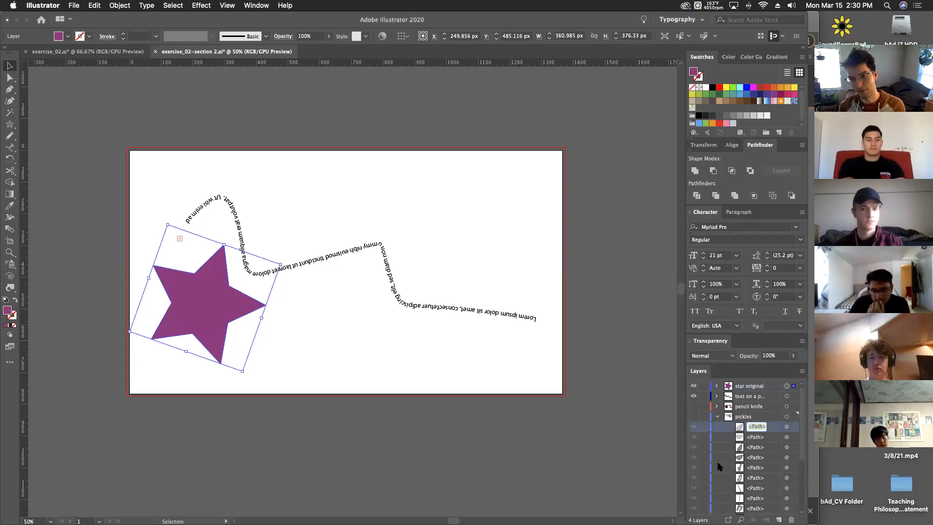
click(718, 417)
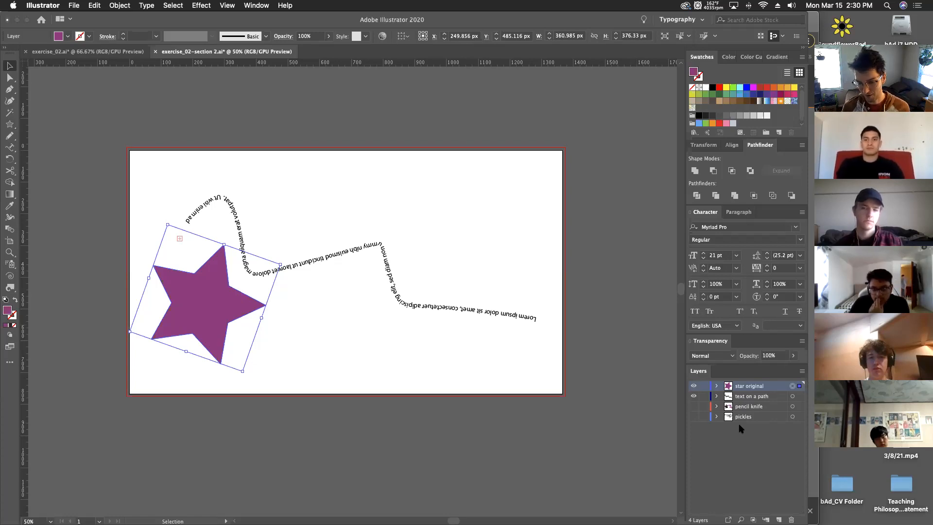
Step: Show only the "pickles" layer and target several of its individual paths to identify their shapes on the artboard
click(694, 416)
alt+click(693, 417)
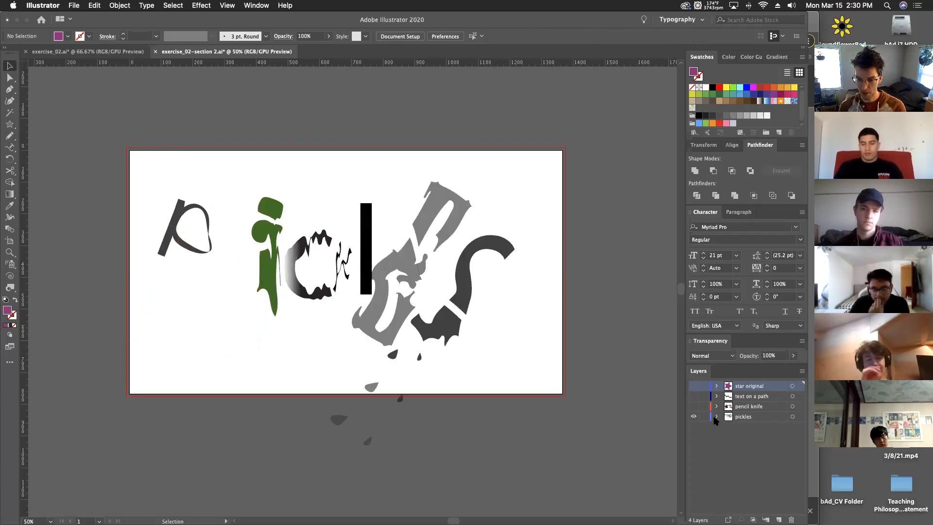
click(717, 417)
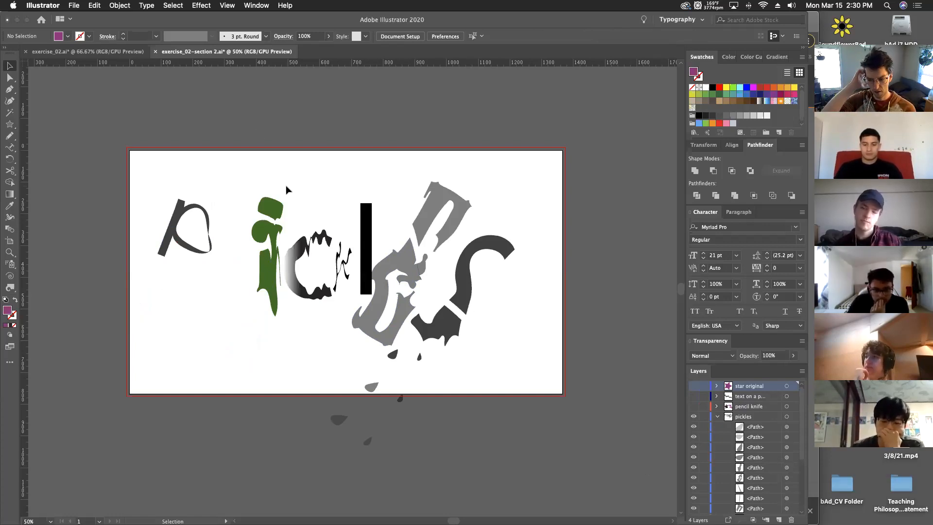
click(788, 437)
click(788, 459)
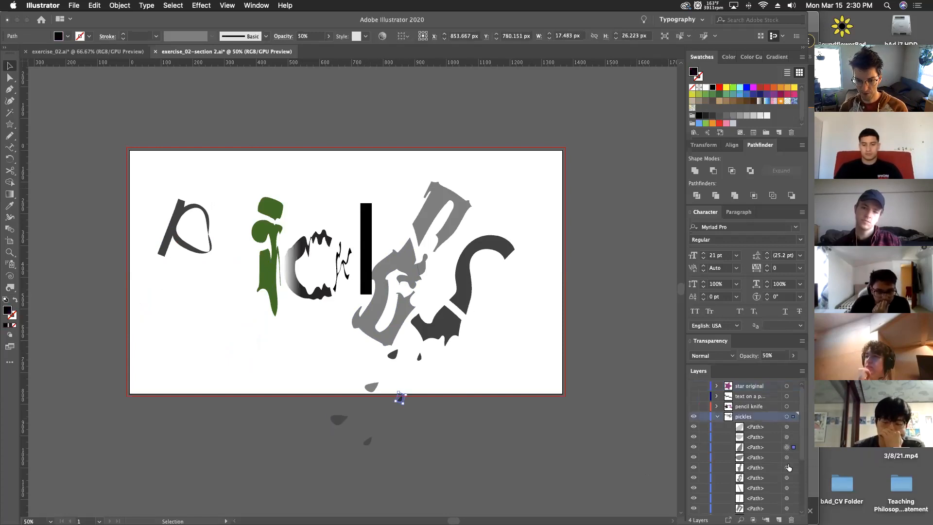
click(787, 478)
click(787, 458)
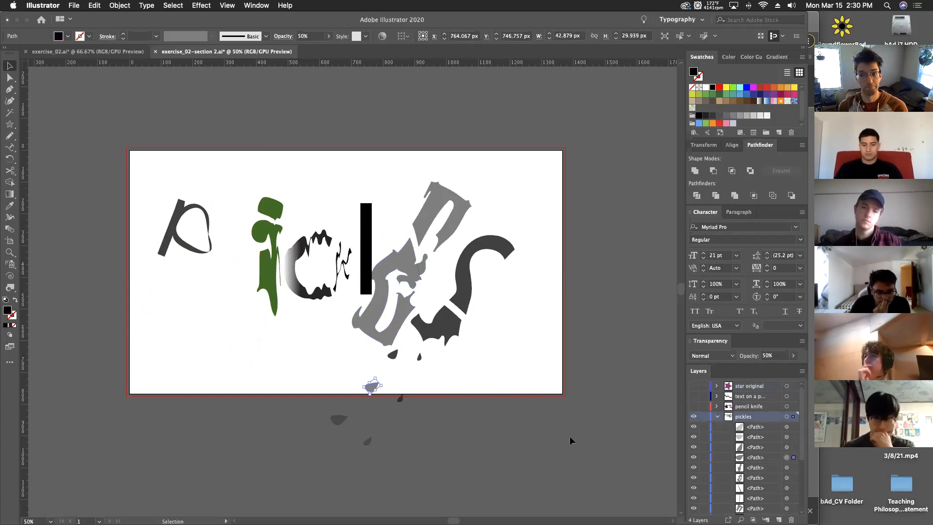
Step: Hide the "pickles" layer, show "star original" and "text on a path" again, and make "star original" the active layer
click(717, 417)
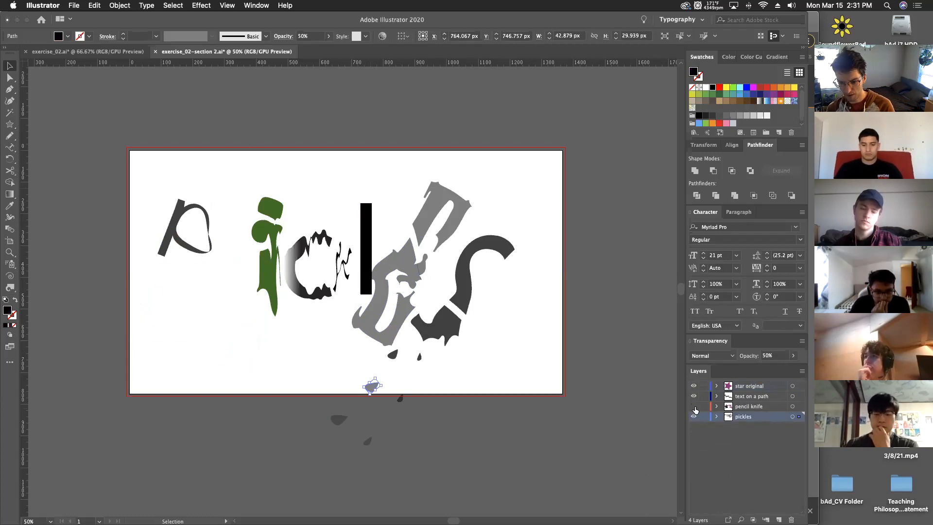
click(694, 417)
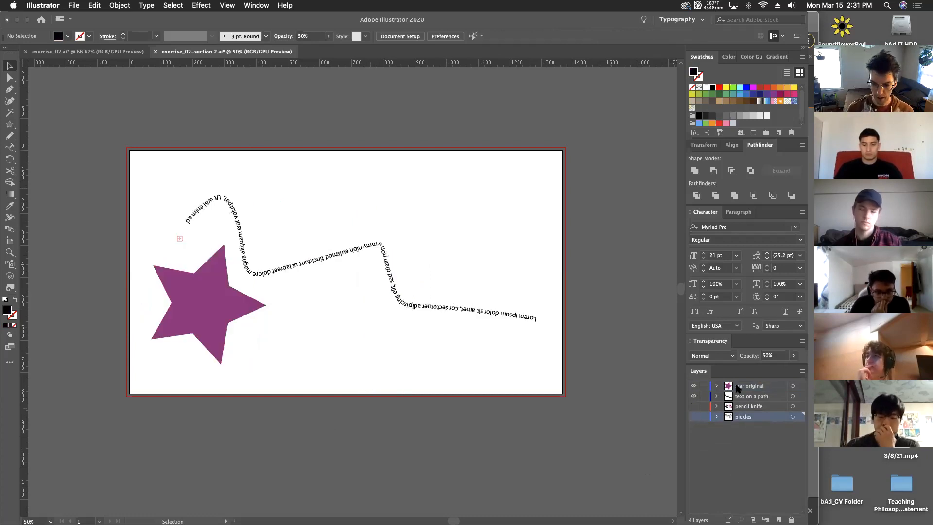
click(745, 386)
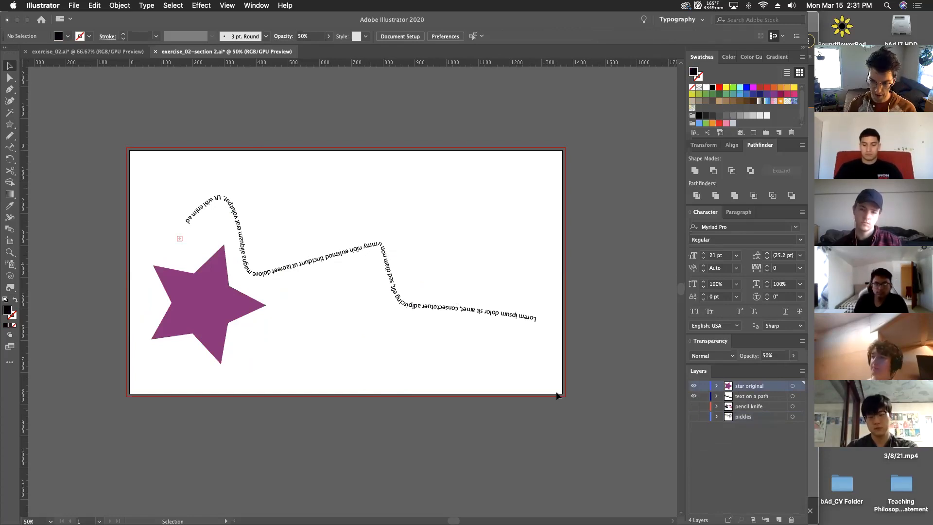
Step: Paste a copy of the star in place on the "text on a path" layer and hide the "star original" layer
key(super+equal)
drag(198, 323, 292, 297)
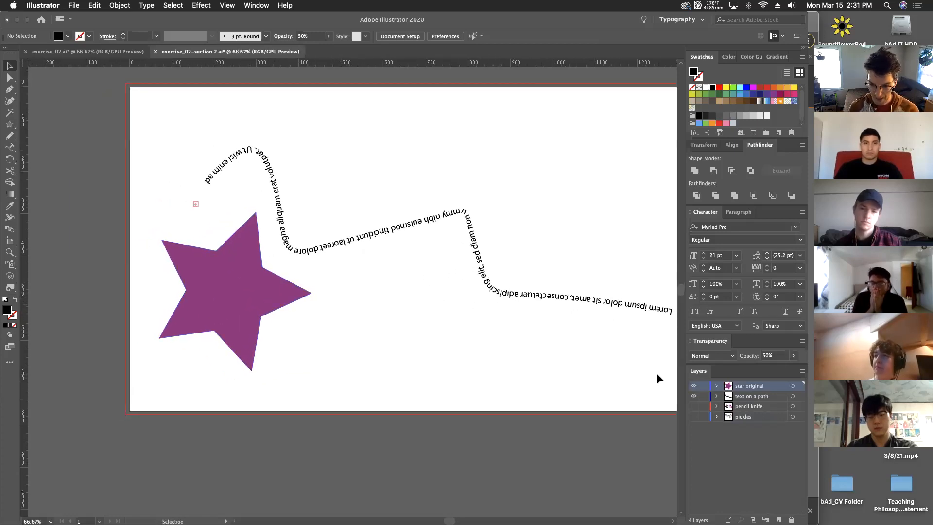
click(694, 387)
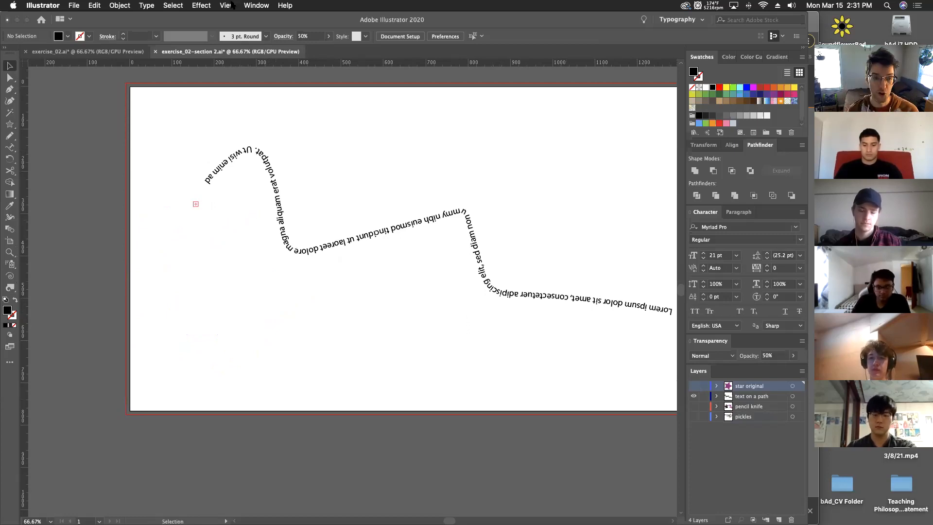
click(94, 6)
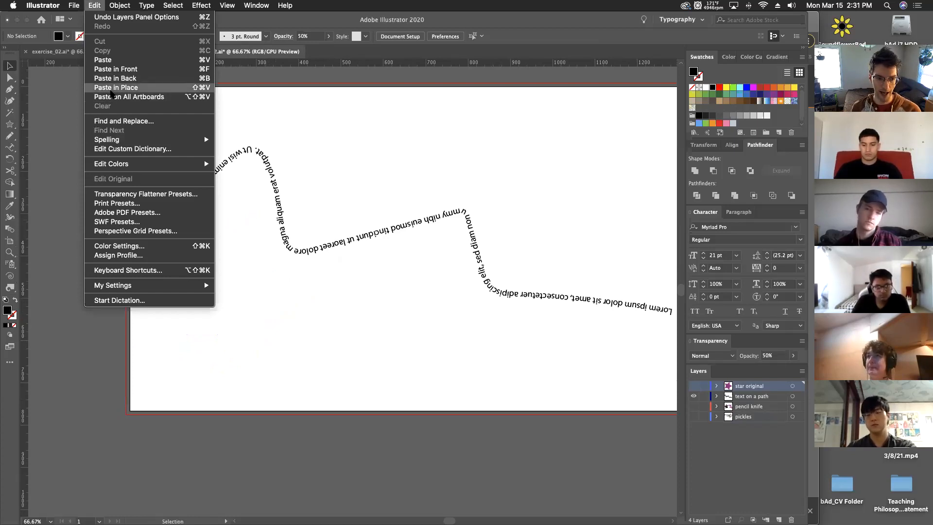
click(111, 91)
click(495, 288)
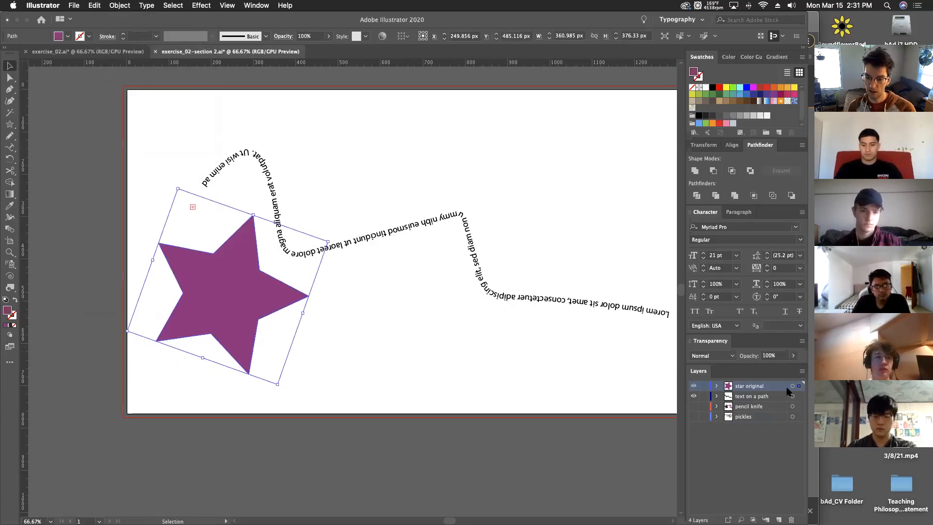
drag(797, 386, 799, 398)
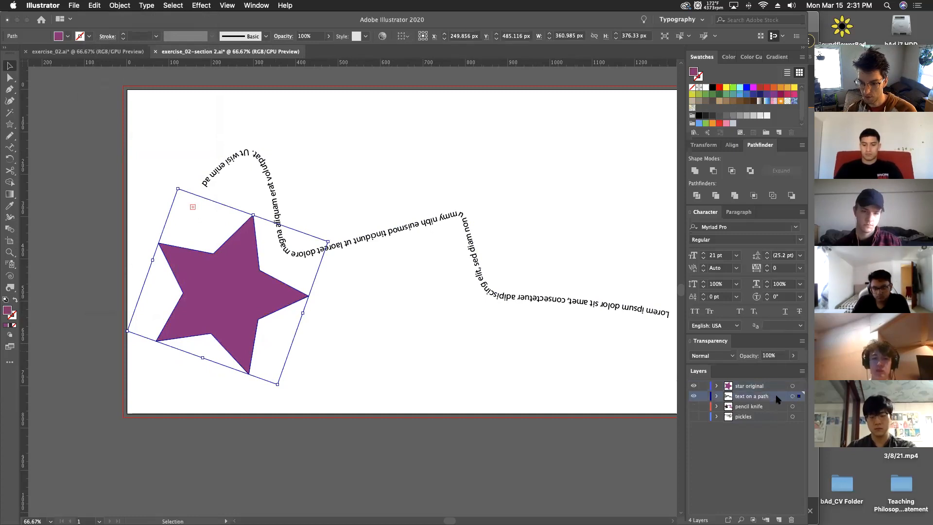
click(695, 386)
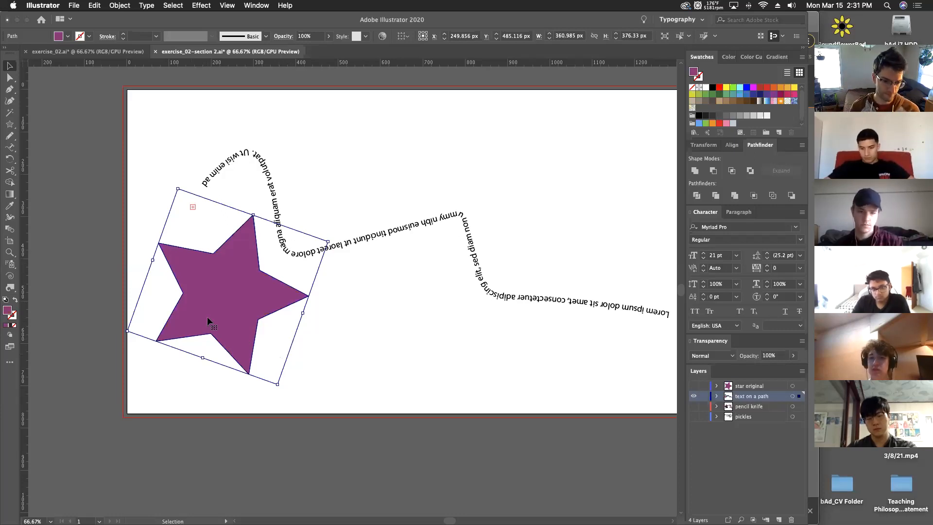
Step: Convert the star copy into a text area filled with placeholder text using the Area Type tool
scroll(208, 316, right, 1)
click(14, 148)
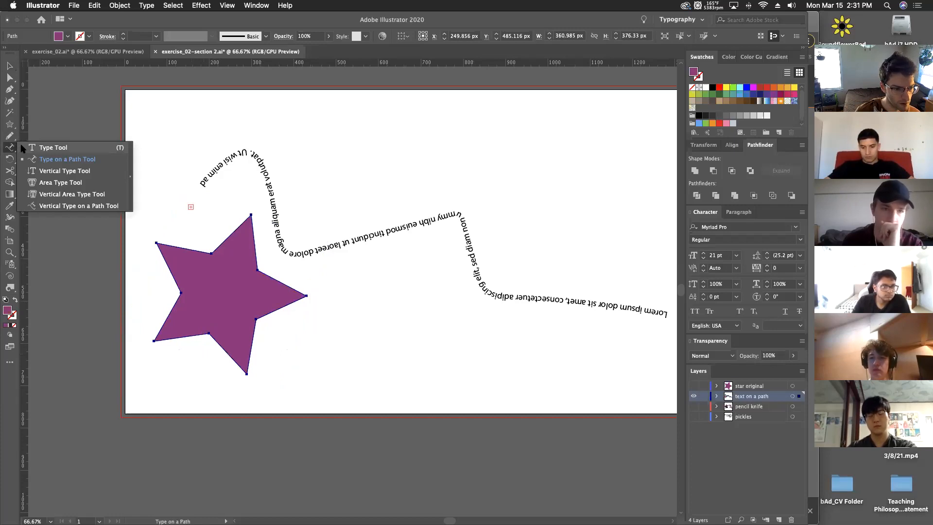
click(61, 183)
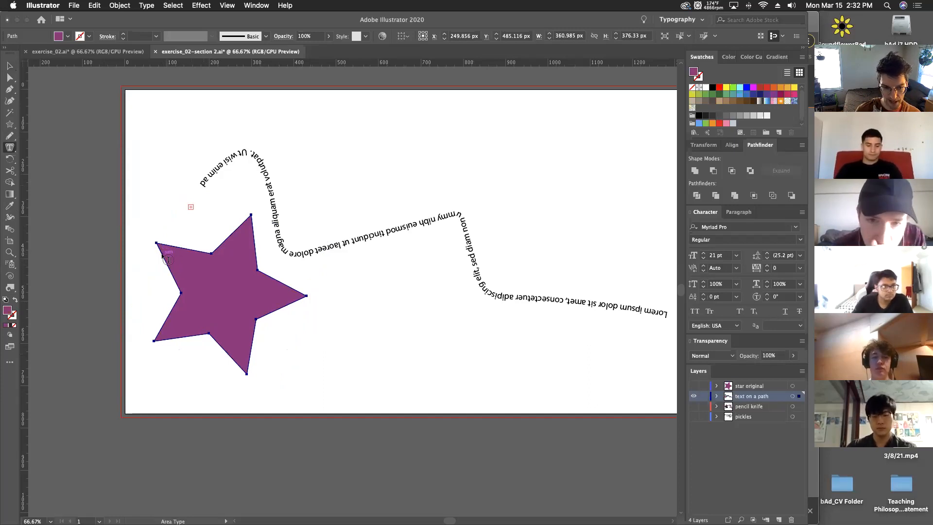
click(222, 286)
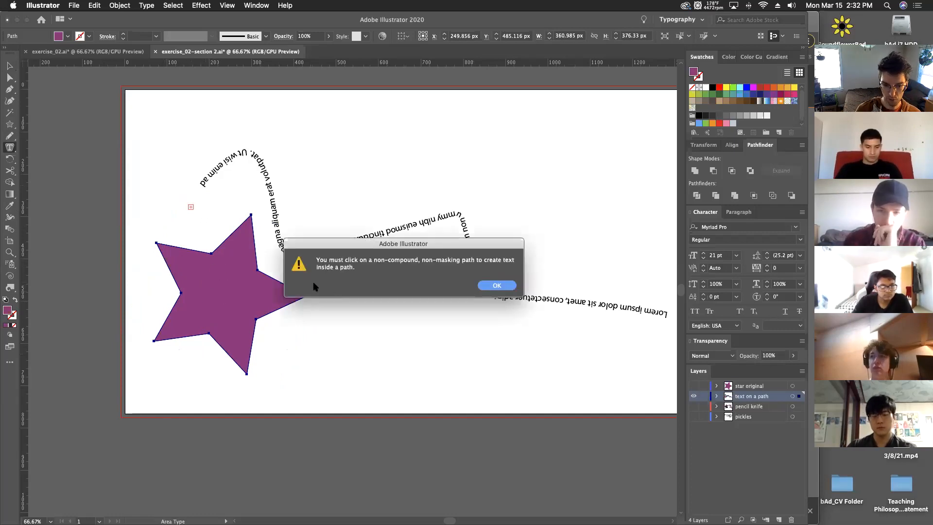
click(497, 286)
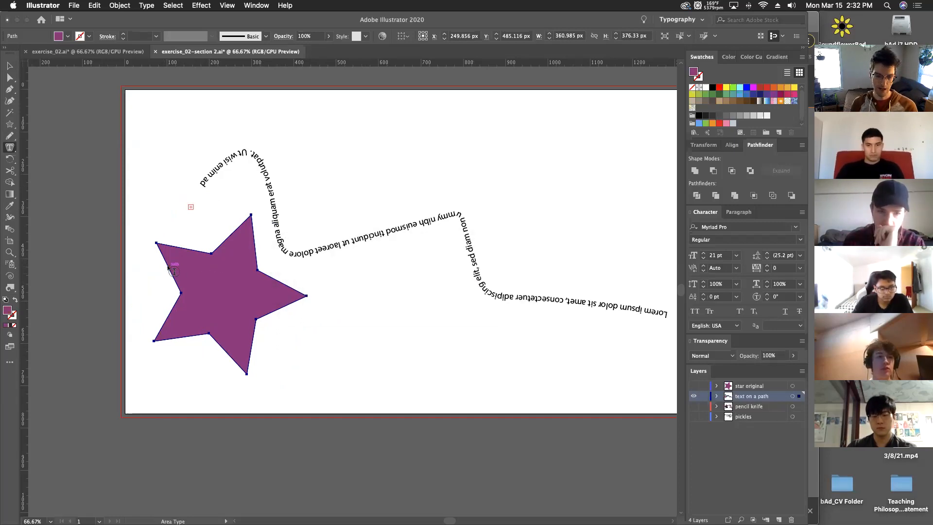
click(174, 271)
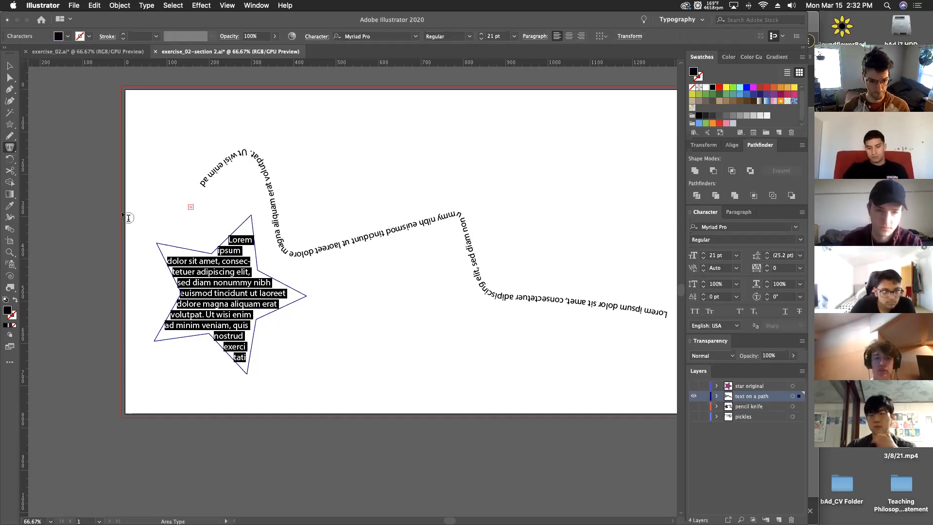
click(6, 66)
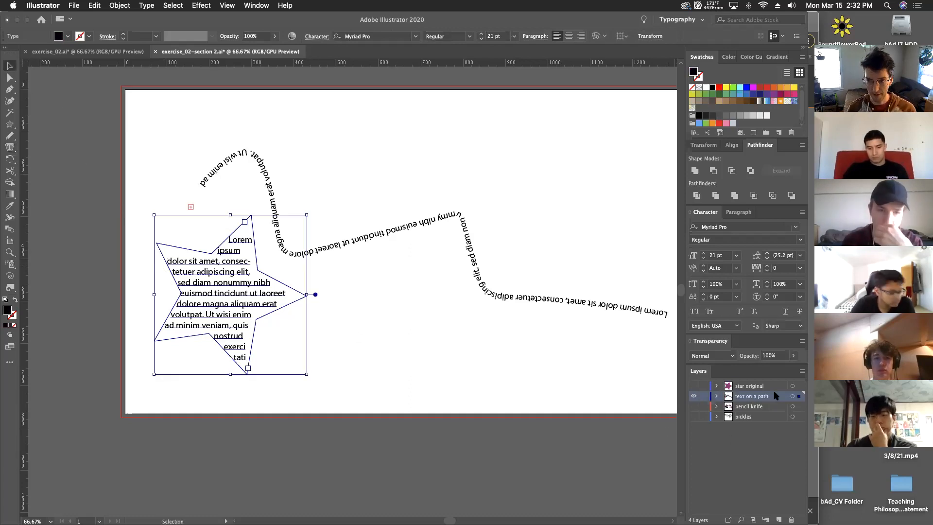
Step: Show the "star original" layer beneath the "text on a path" layer and lock "text on a path"
click(694, 387)
drag(737, 387, 738, 402)
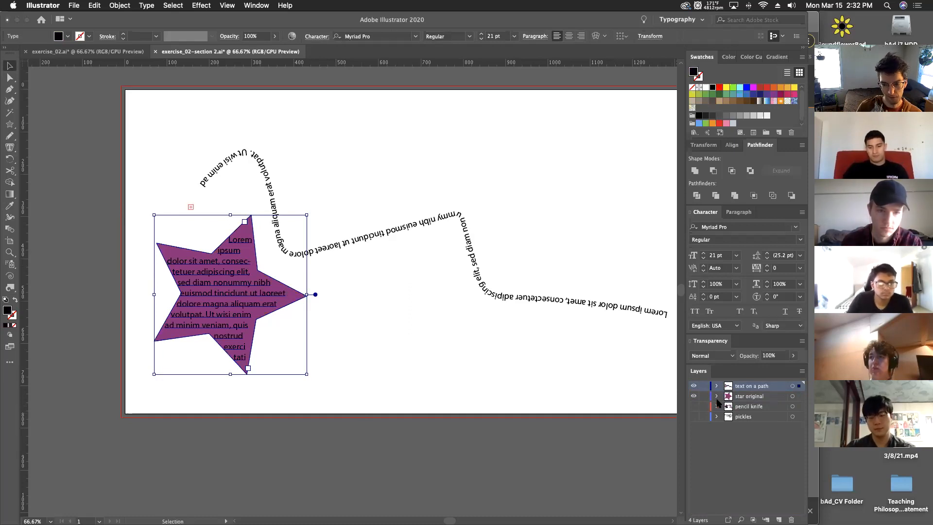
click(738, 397)
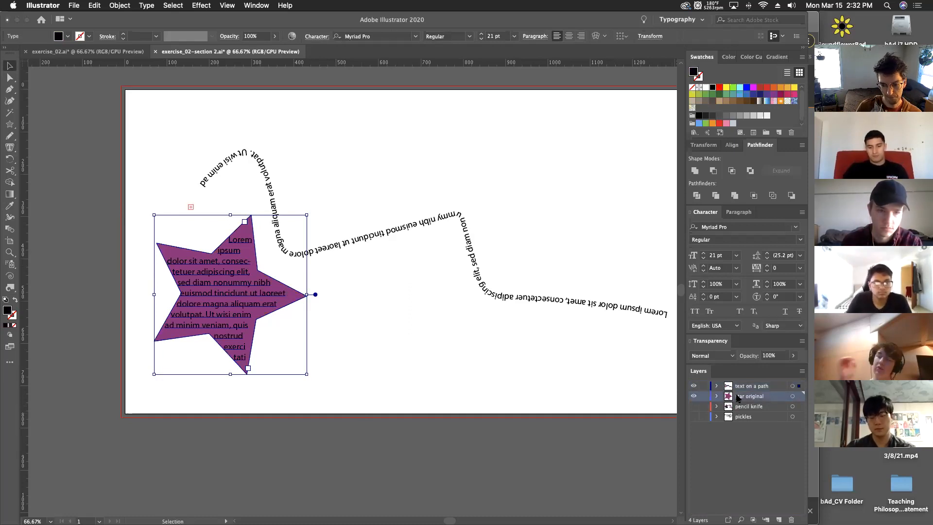
click(704, 386)
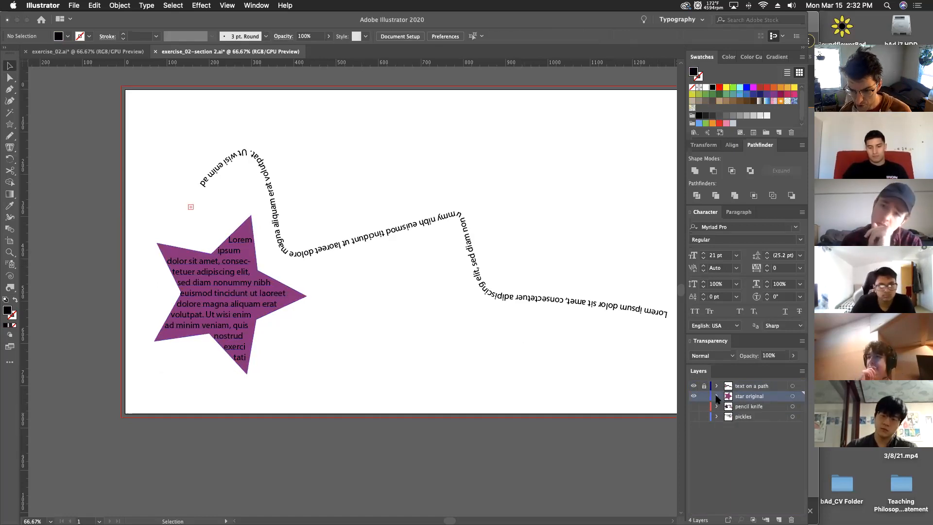
Step: Toggle the visibility of the "text on a path" layer to compare the artwork with and without it, leaving it visible
scroll(608, 370, down, 1)
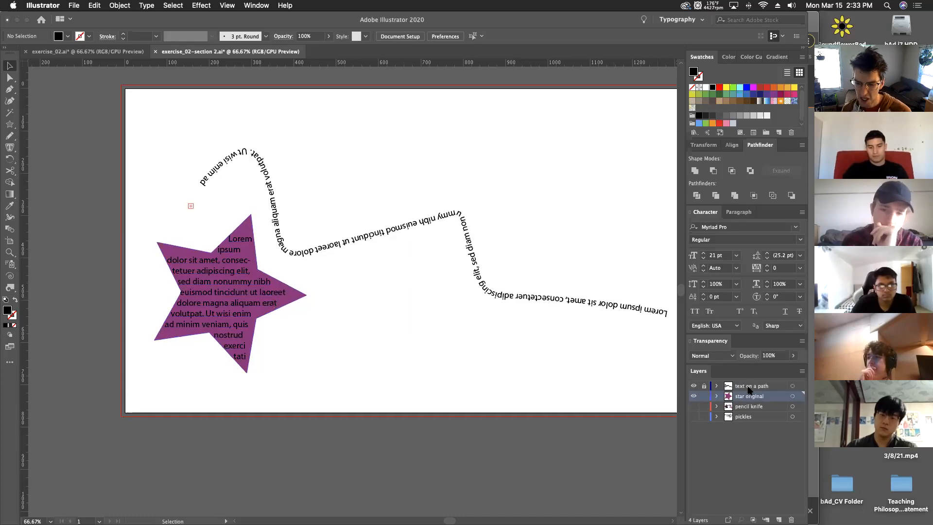
click(694, 387)
click(694, 386)
click(694, 386)
click(694, 387)
click(694, 387)
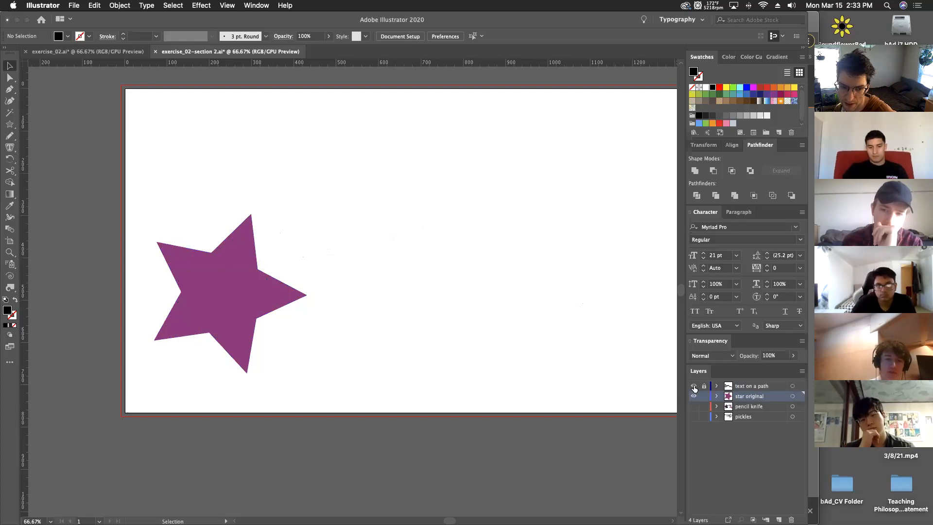
click(694, 386)
click(694, 387)
click(694, 387)
Step: Lock the "pencil knife" and "pickles" layers, keeping "text on a path" locked
click(704, 386)
click(704, 386)
click(704, 406)
click(704, 417)
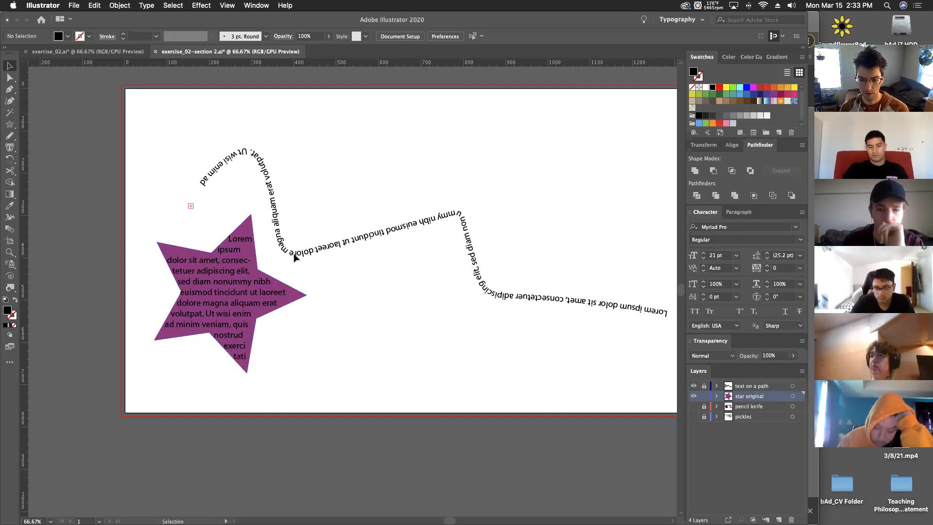
Step: Create a new layer named "background" at the bottom of the layer stack, below "pickles"
key(a)
key(super+minus)
key(super+minus)
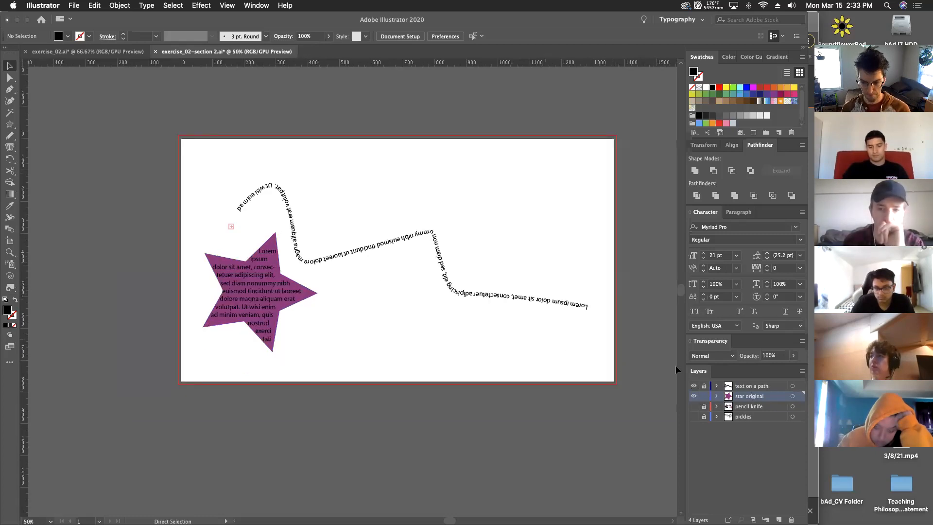
click(779, 520)
drag(743, 398, 742, 430)
double_click(740, 428)
text(background)
key(Return)
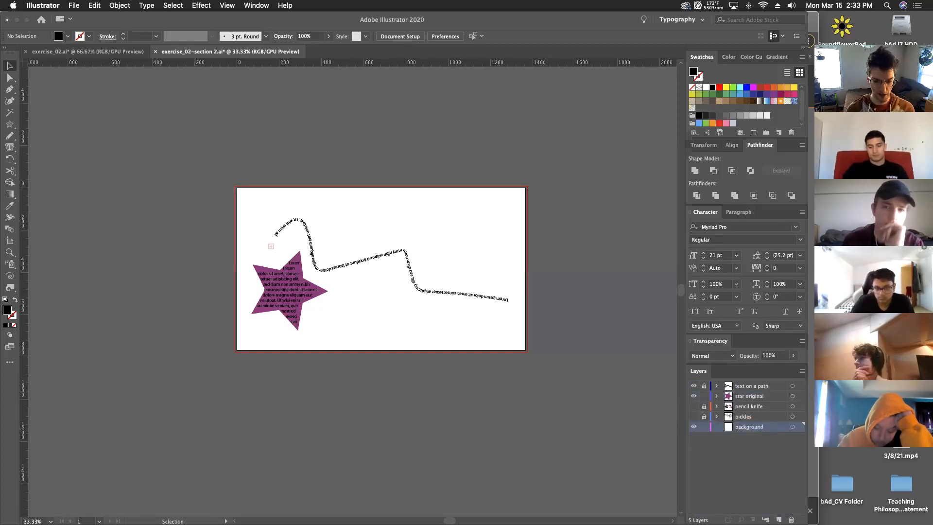
Step: Draw a black rectangle of about 1366 × 777 px covering the artboard on the "background" layer
click(11, 125)
drag(15, 128, 48, 125)
drag(236, 187, 533, 356)
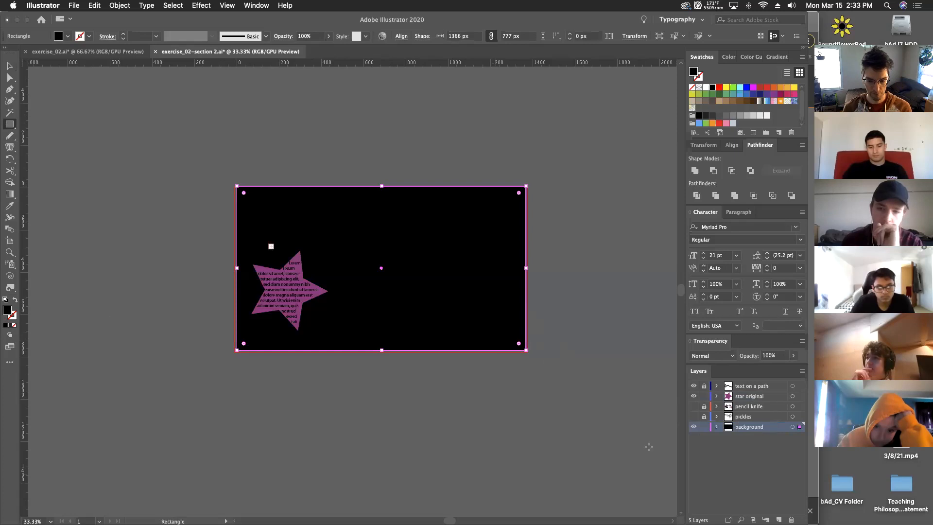
Step: Change the fill of the background rectangle from black to a medium green and deselect it
double_click(7, 311)
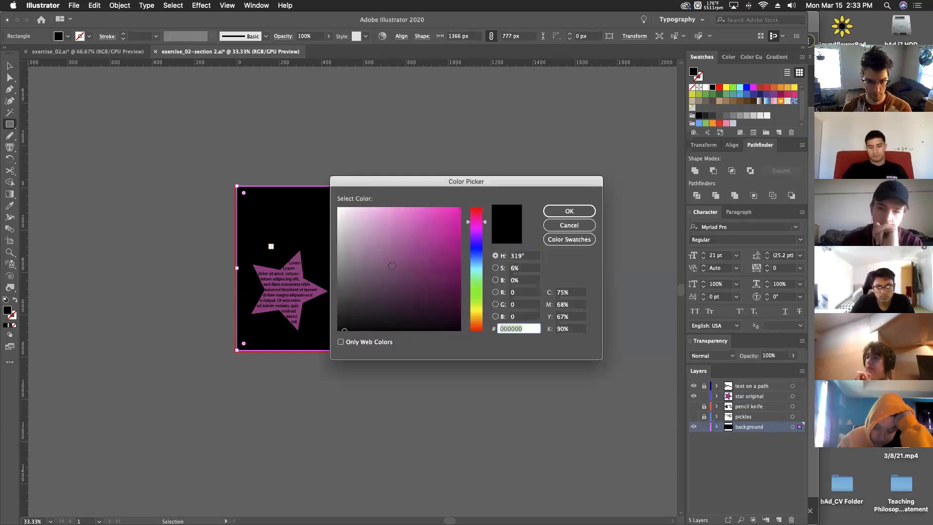
click(474, 290)
click(552, 216)
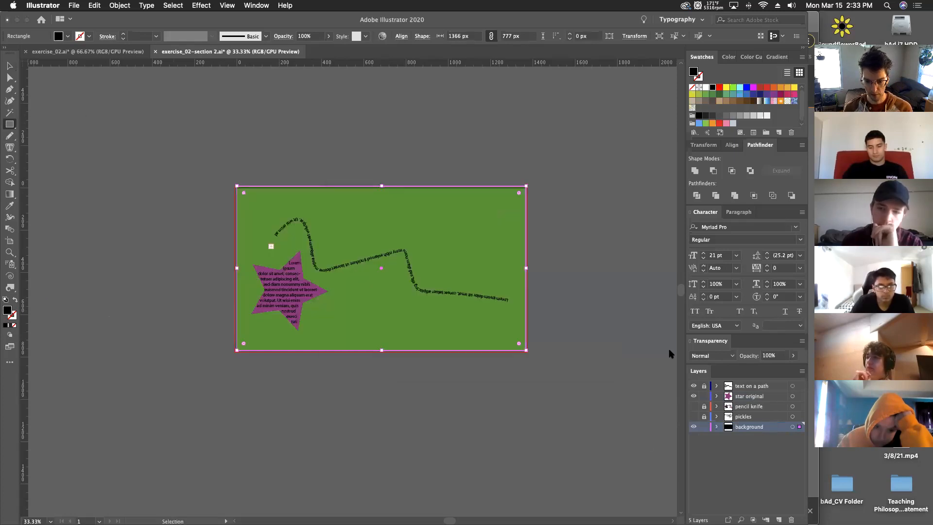
key(v)
click(226, 238)
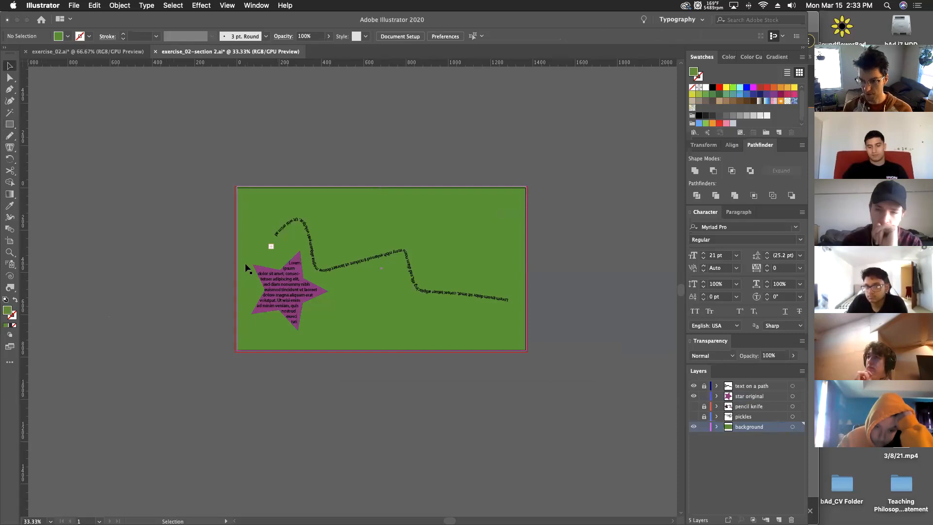
Step: Try moving the green rectangle off the artboard, undo the move and lock the "background" layer
drag(246, 267, 303, 309)
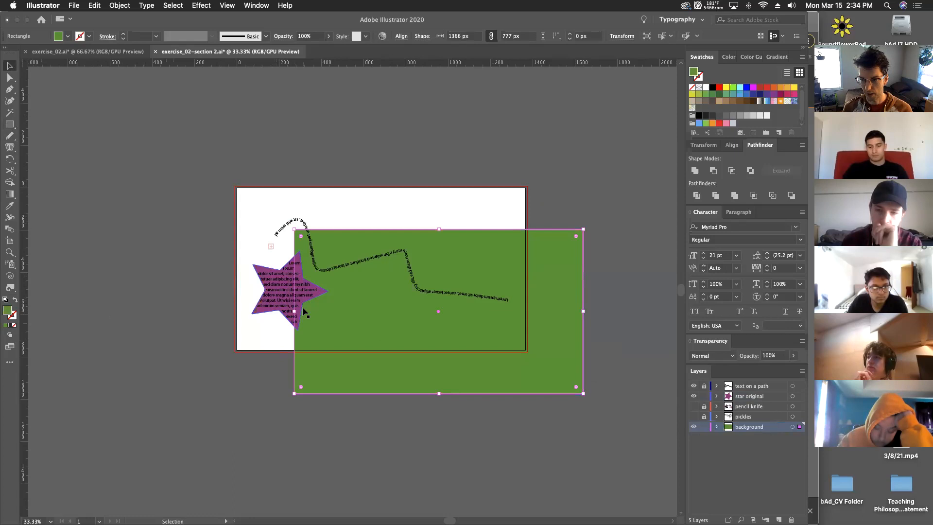
key(super+z)
click(705, 426)
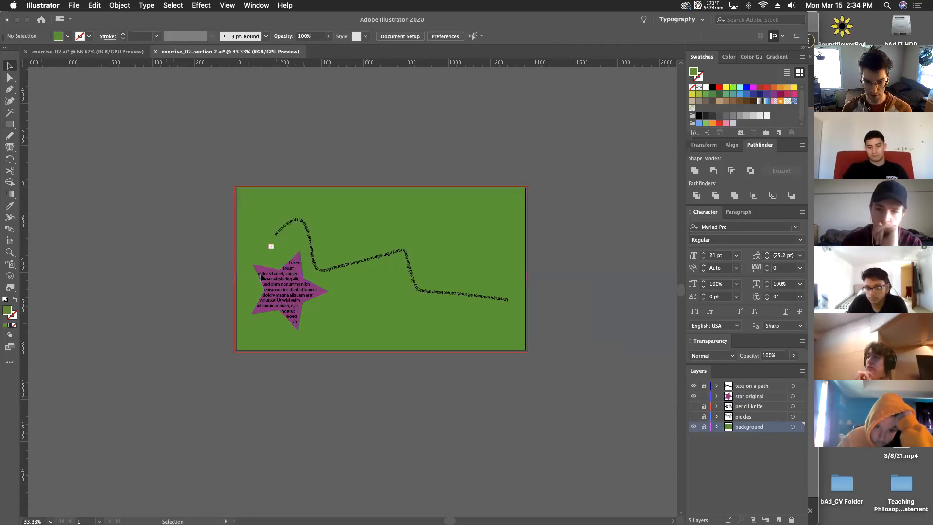
Step: Select the purple star and hide the "background" layer
click(289, 308)
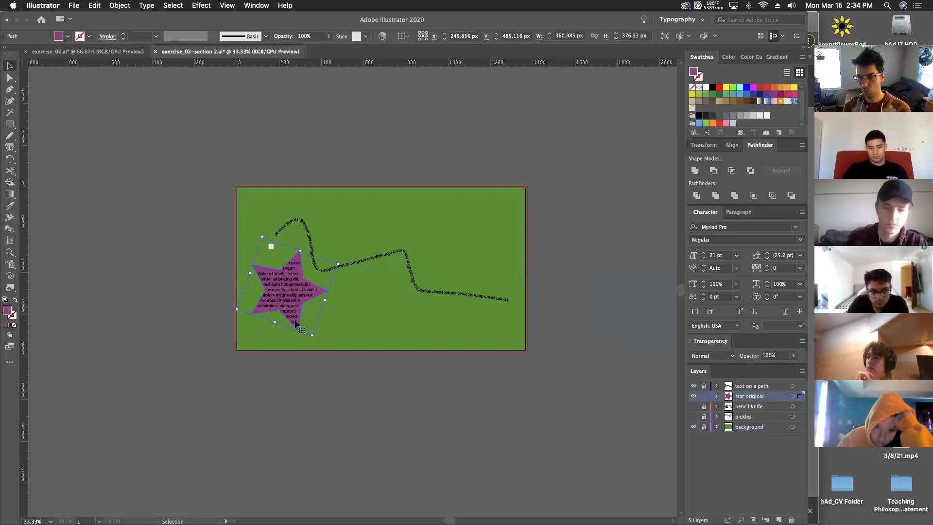
key(a)
key(super+equal)
key(v)
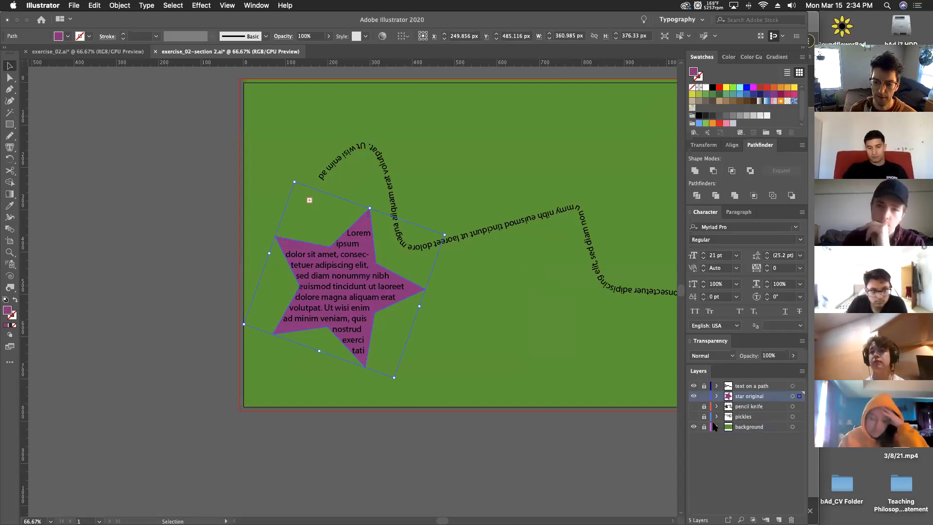
click(694, 427)
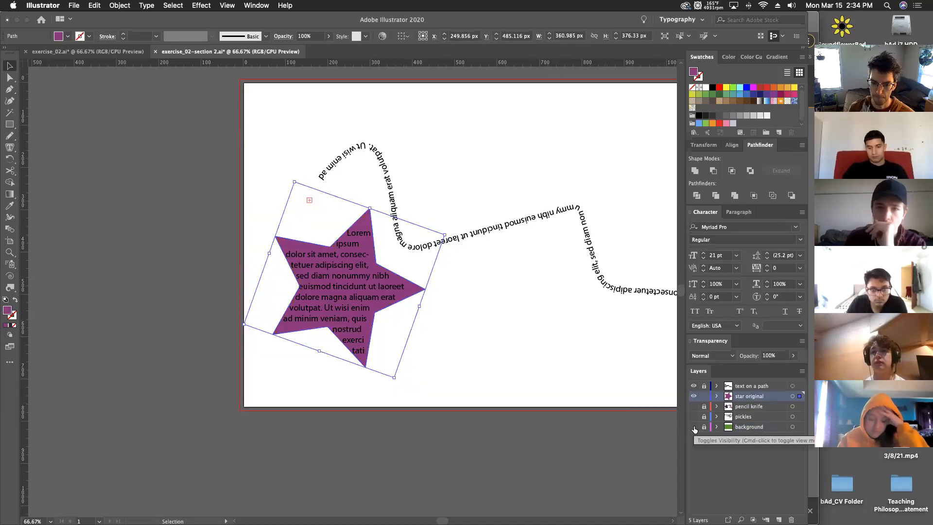
Step: Use the Type on a Path tool to run placeholder text along the outline of the purple star
click(425, 432)
click(296, 247)
drag(10, 147, 31, 159)
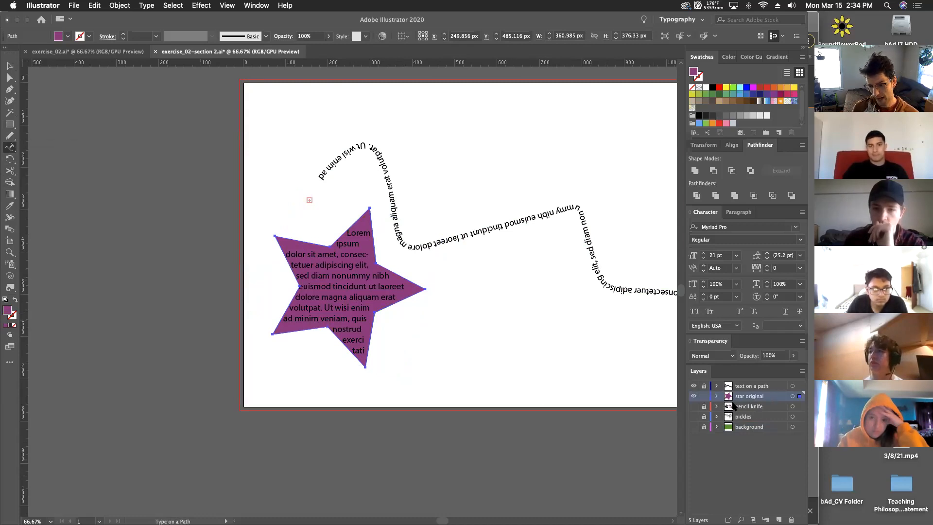
click(308, 242)
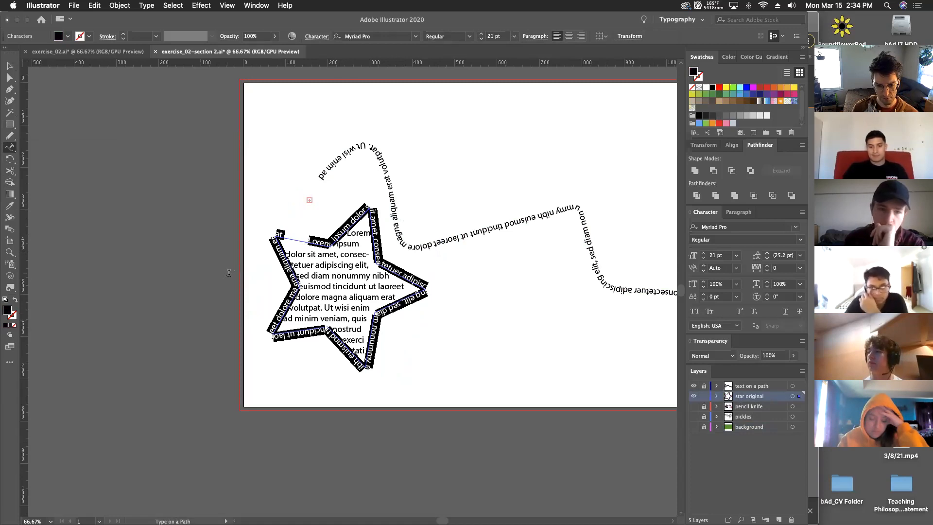
Step: Paste the copied purple star in back, behind the text that follows its outline
click(10, 65)
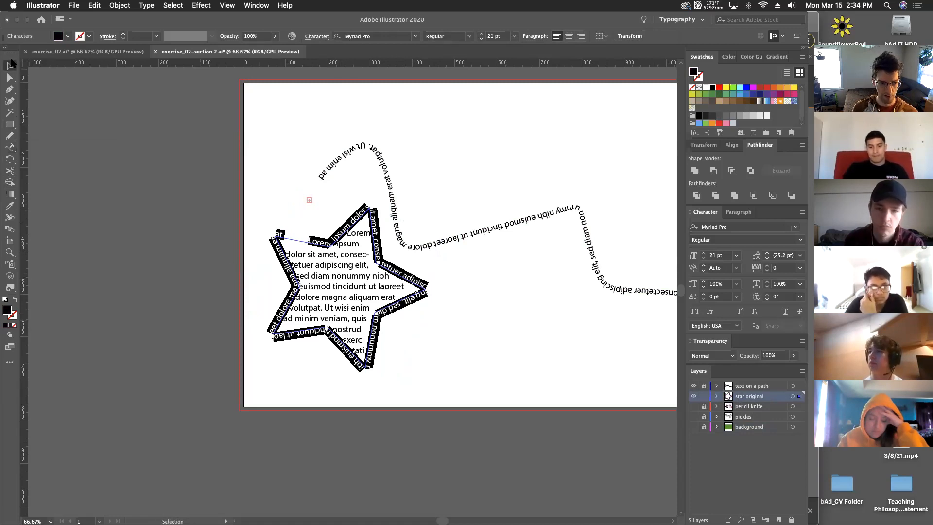
click(92, 4)
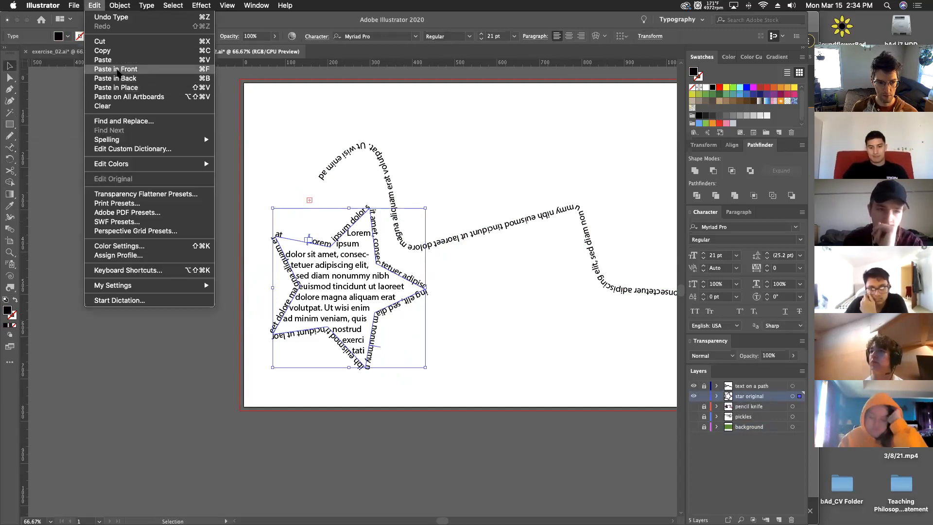
click(117, 78)
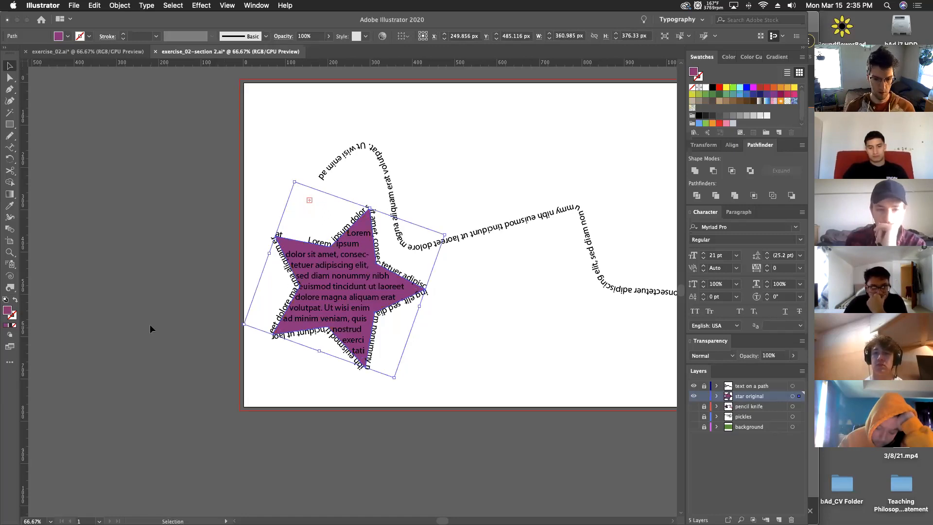
Step: Switch to Chrome and review the exercise page's instructions on creating the cliff with the Blend tool
key(ctrl+Up)
click(674, 243)
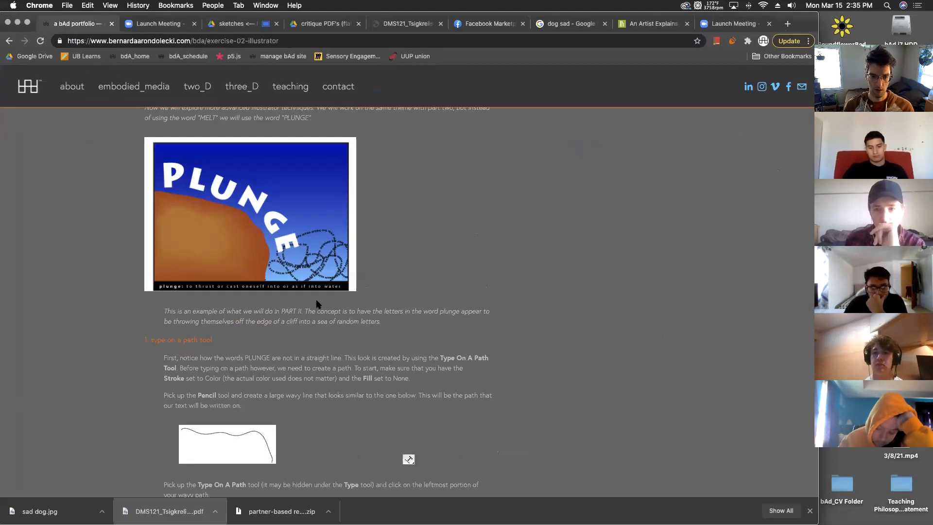
scroll(313, 305, down, 10)
scroll(316, 304, down, 10)
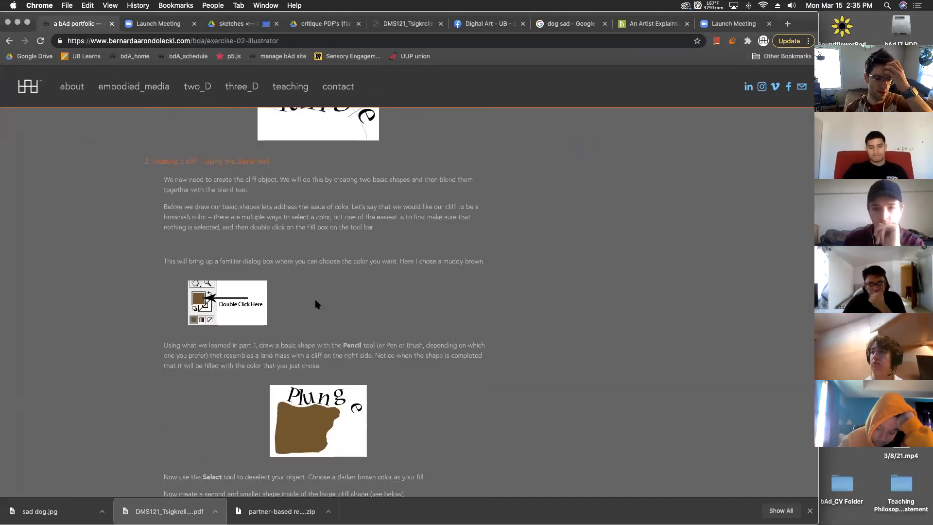
scroll(316, 304, down, 2)
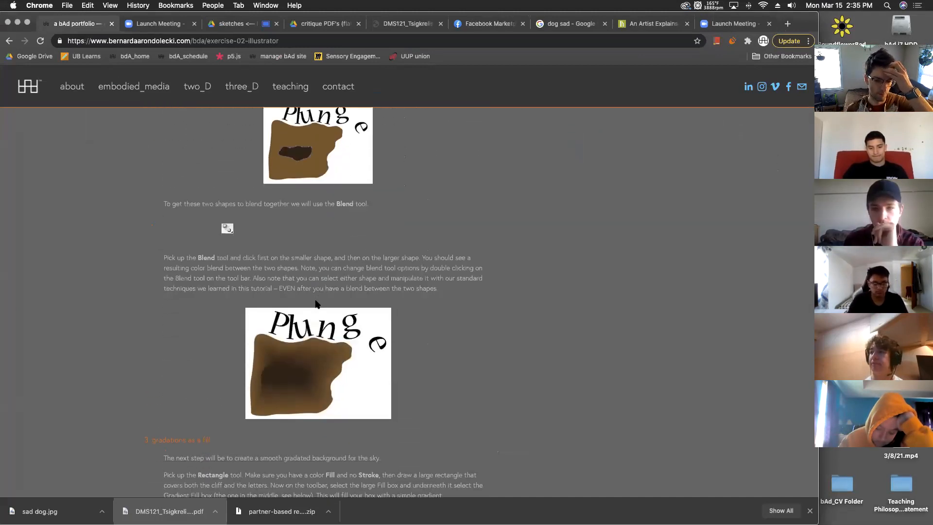
scroll(316, 304, up, 3)
scroll(316, 304, up, 7)
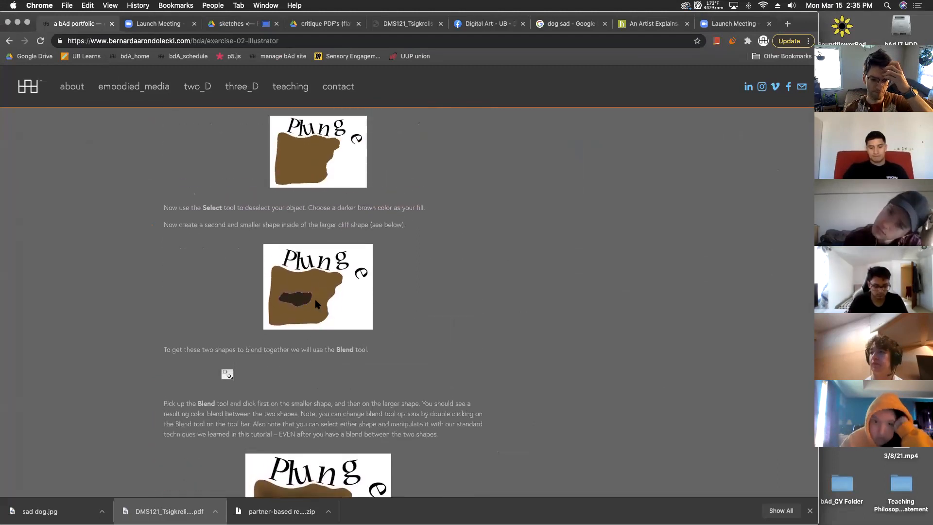
scroll(316, 302, up, 1)
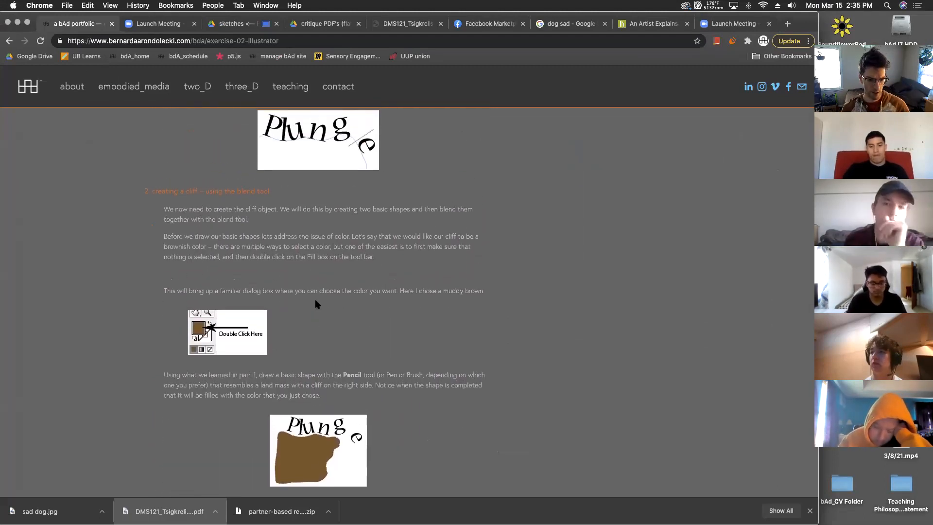
Step: Switch back to Illustrator, hide the "text on a path" and "star original" layers, and lock "star original"
key(ctrl+Up)
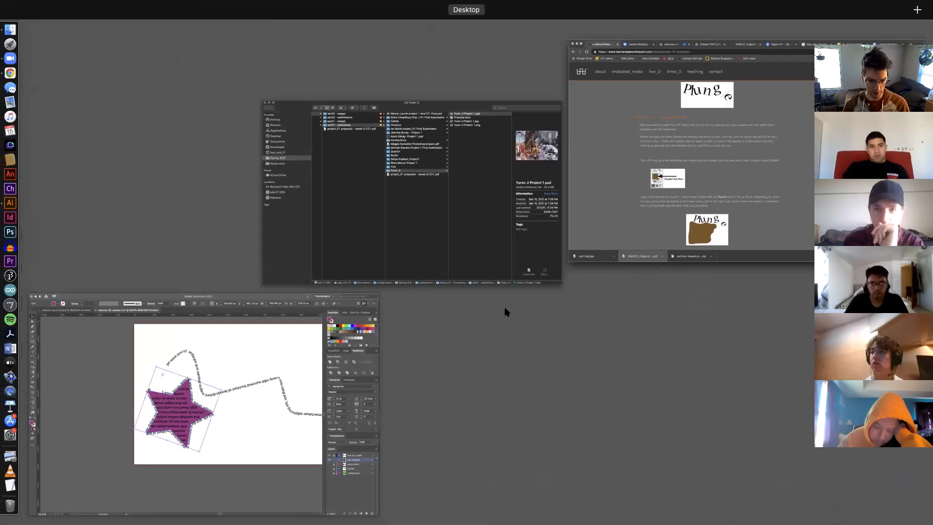
click(281, 375)
scroll(679, 384, right, 4)
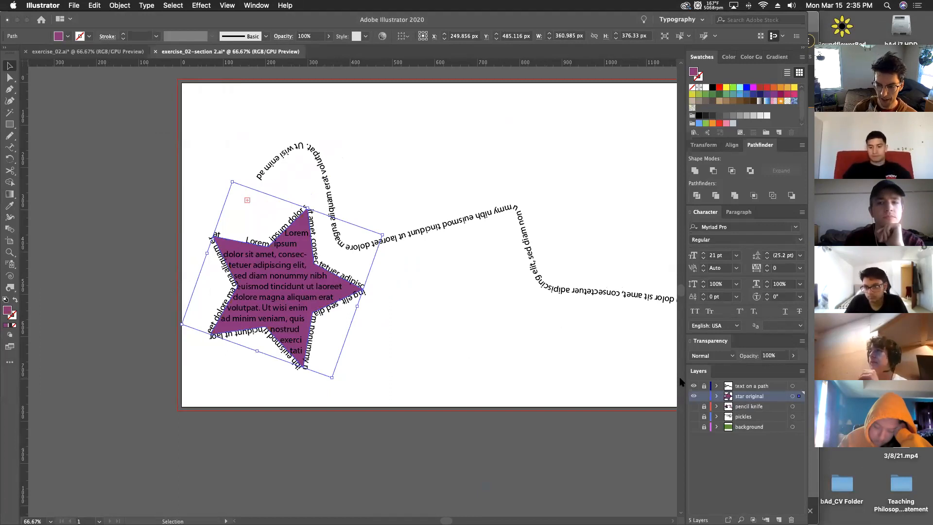
scroll(628, 377, right, 4)
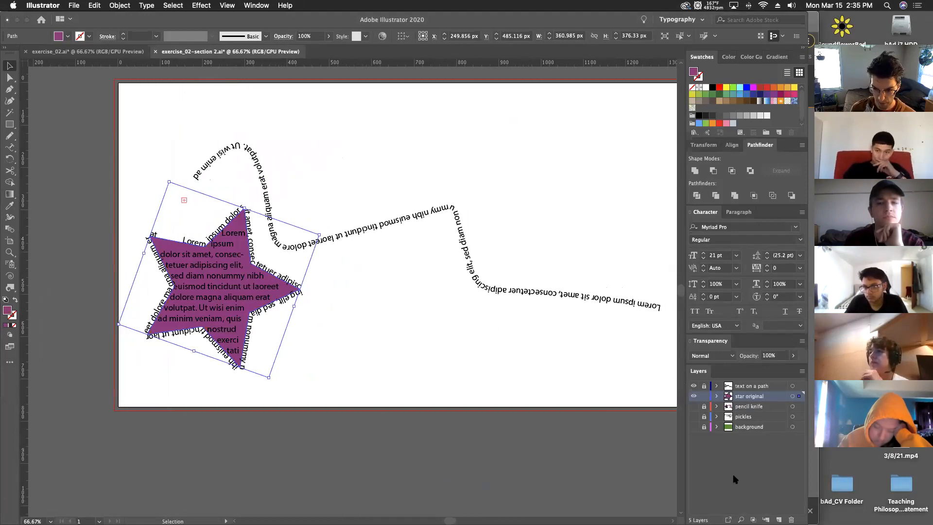
super+click(692, 396)
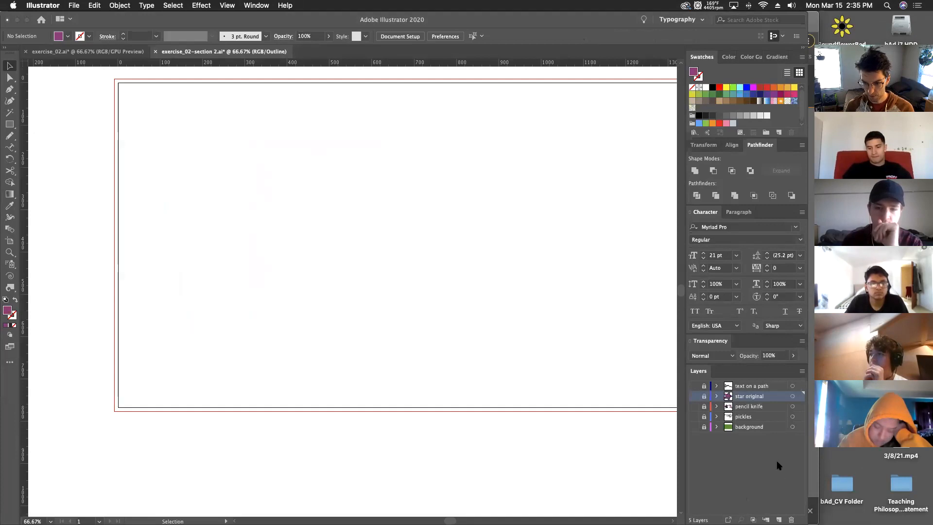
Step: Create a new layer above "star original", restore the preview display and name the layer "blend mode"
click(779, 520)
key(super+y)
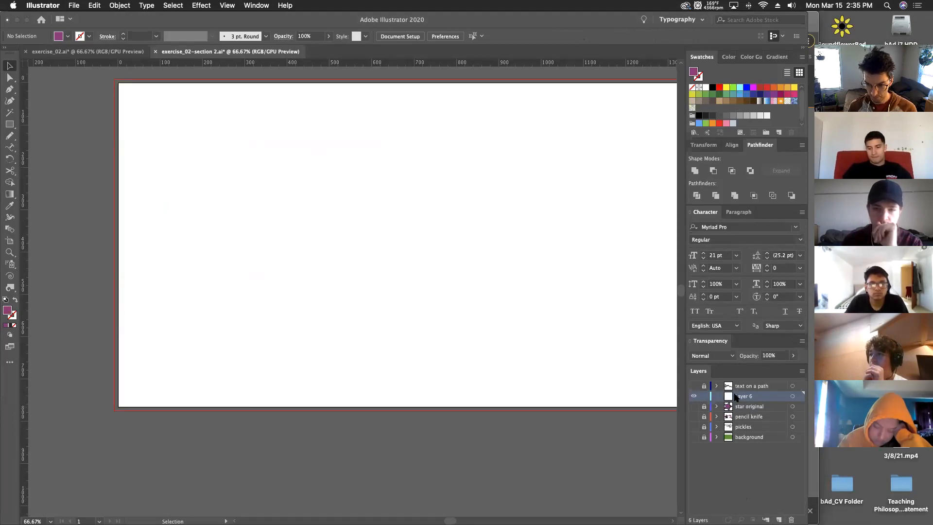
double_click(739, 398)
text(blend)
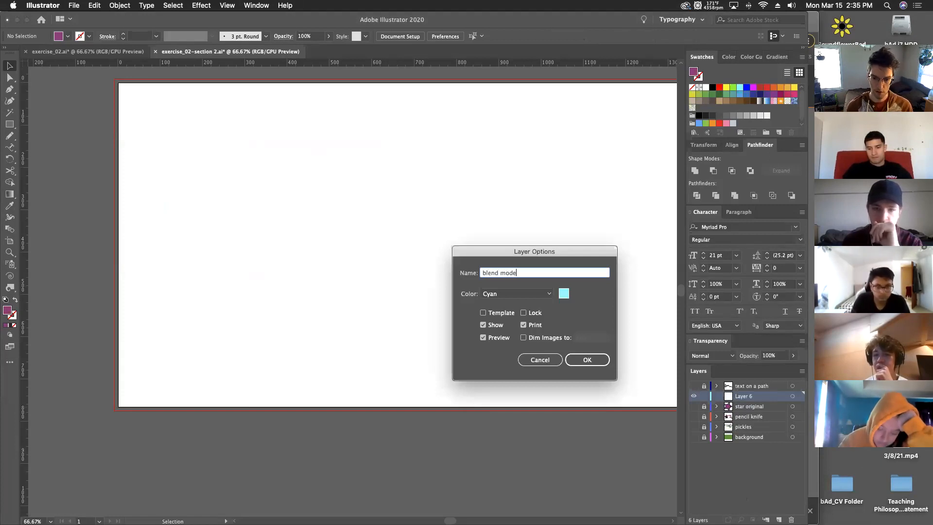
text( mode)
key(Return)
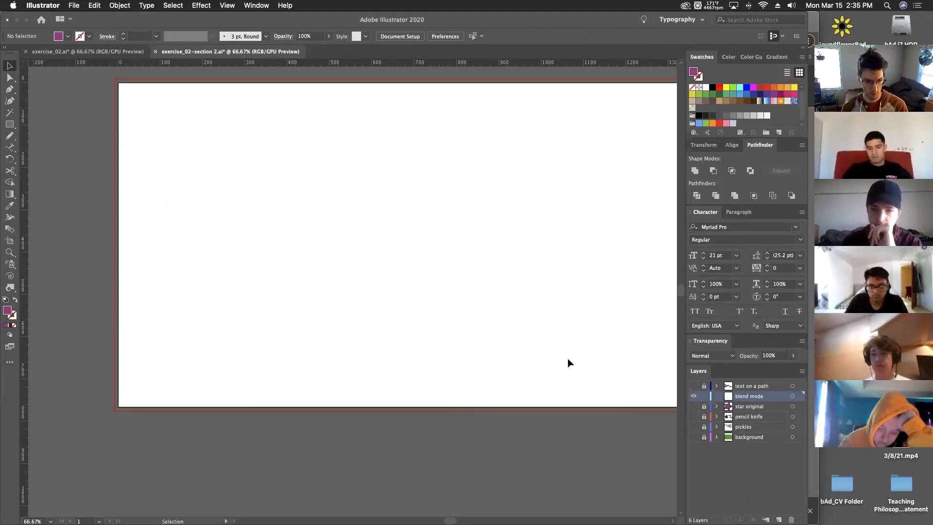
Step: Create a 10-point star with radii of 197.9173 px and 98.9587 px and move it into the artboard's upper-left corner
scroll(379, 290, down, 1)
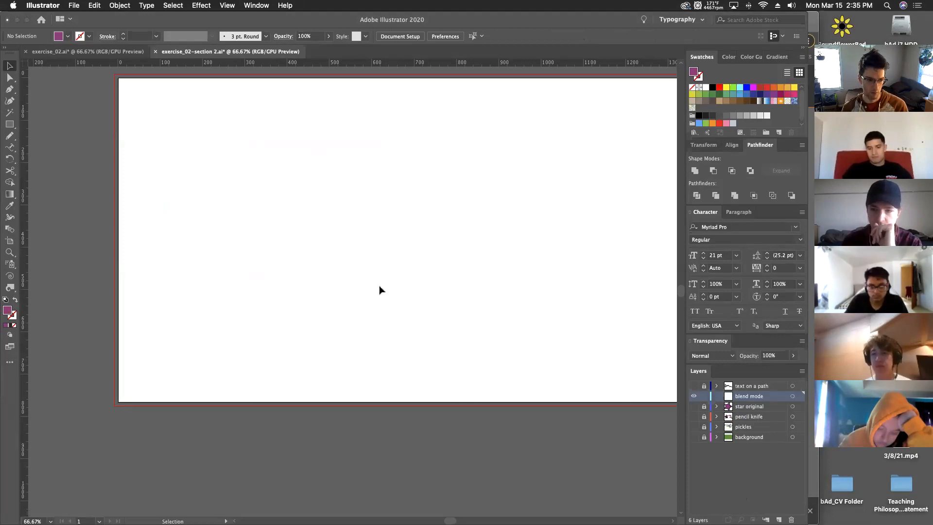
click(10, 124)
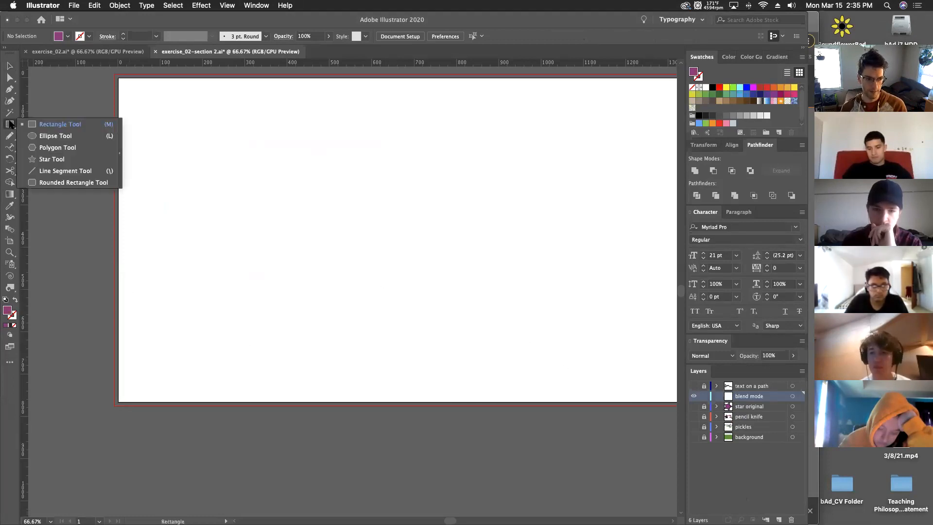
click(42, 161)
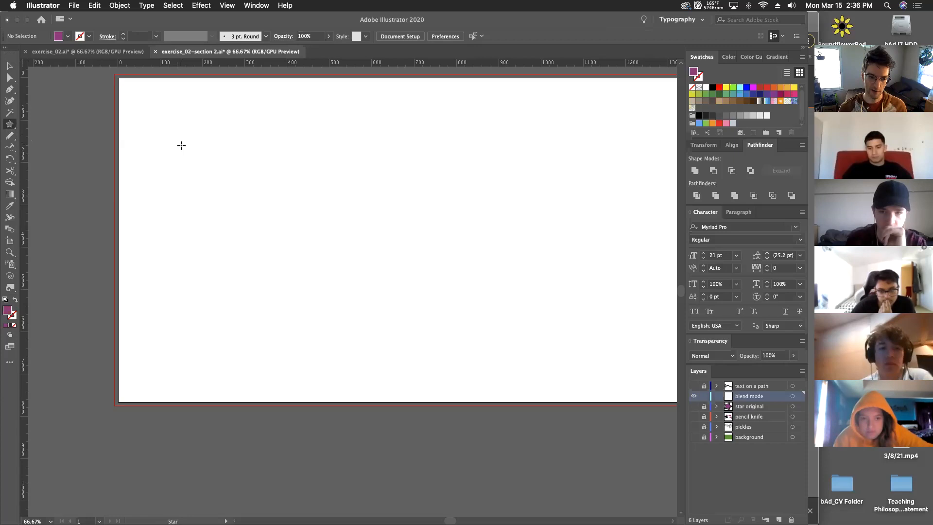
click(181, 146)
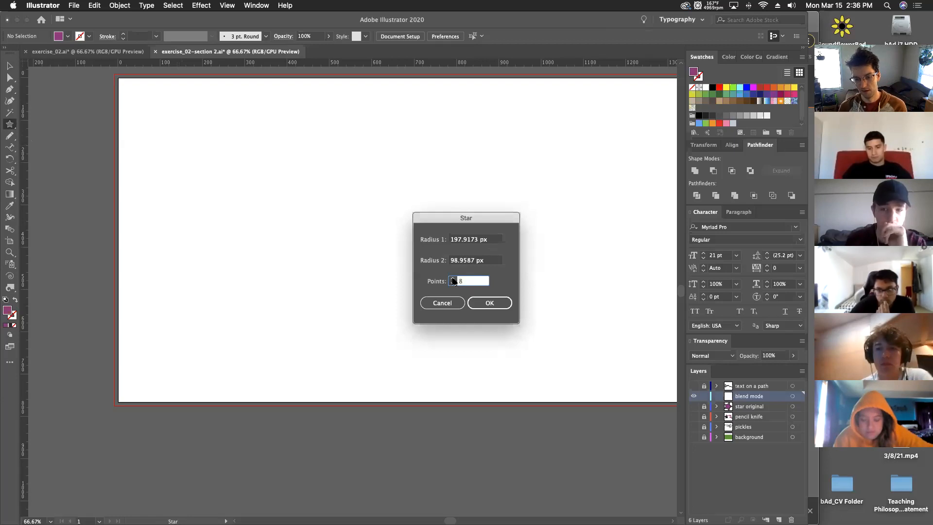
click(452, 279)
click(485, 304)
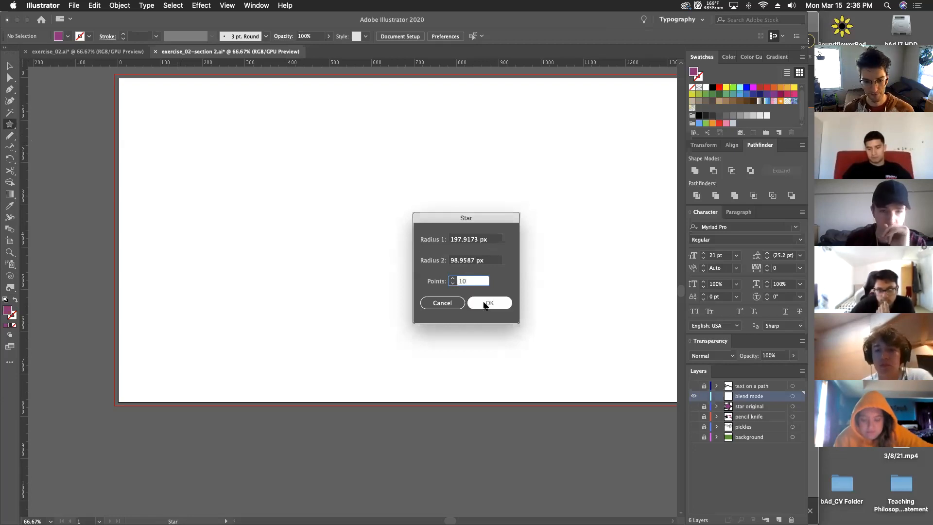
click(9, 66)
drag(183, 151, 213, 170)
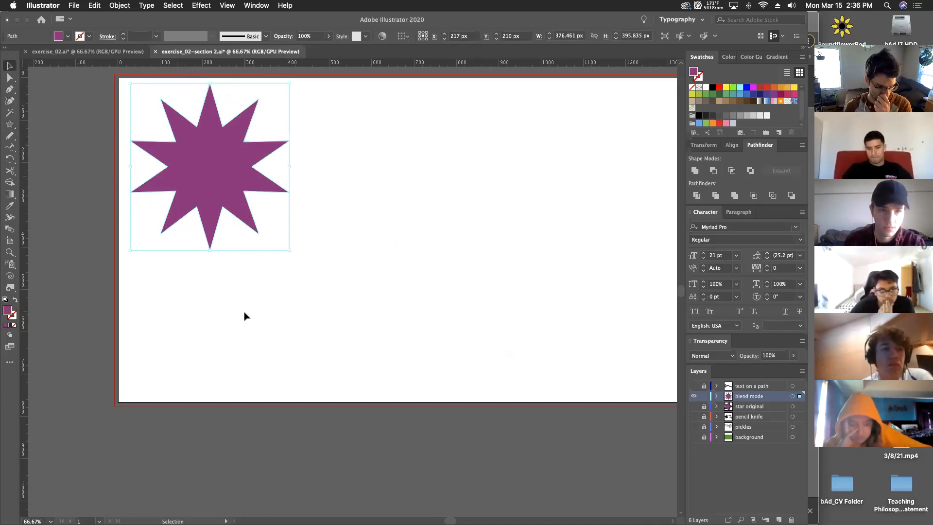
Step: Create a five-point star with radii of 197.9173 px and 98.9587 px in the middle of the artboard
scroll(245, 317, left, 1)
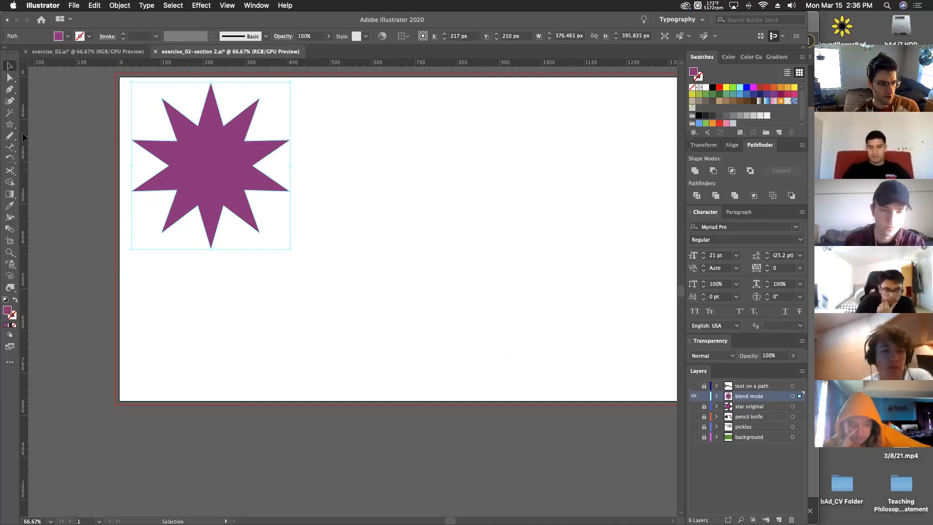
scroll(24, 133, down, 1)
drag(9, 123, 44, 160)
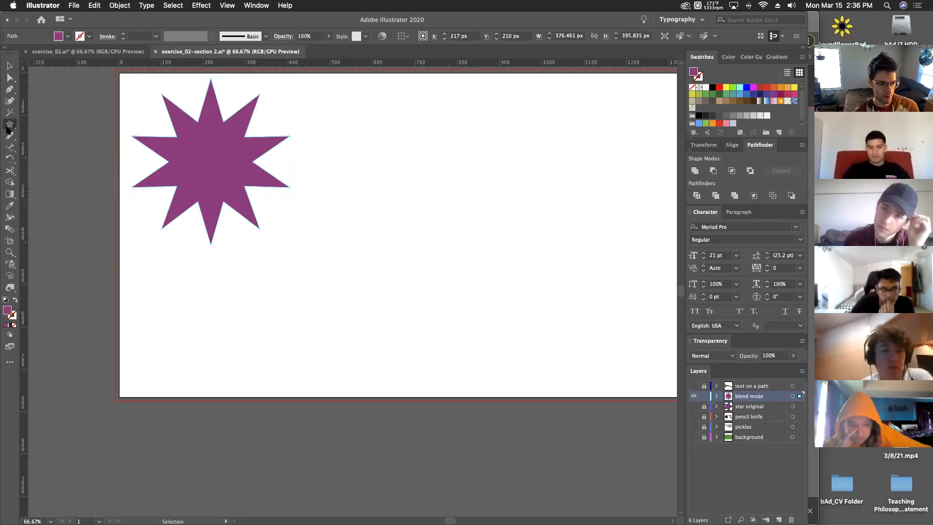
click(434, 210)
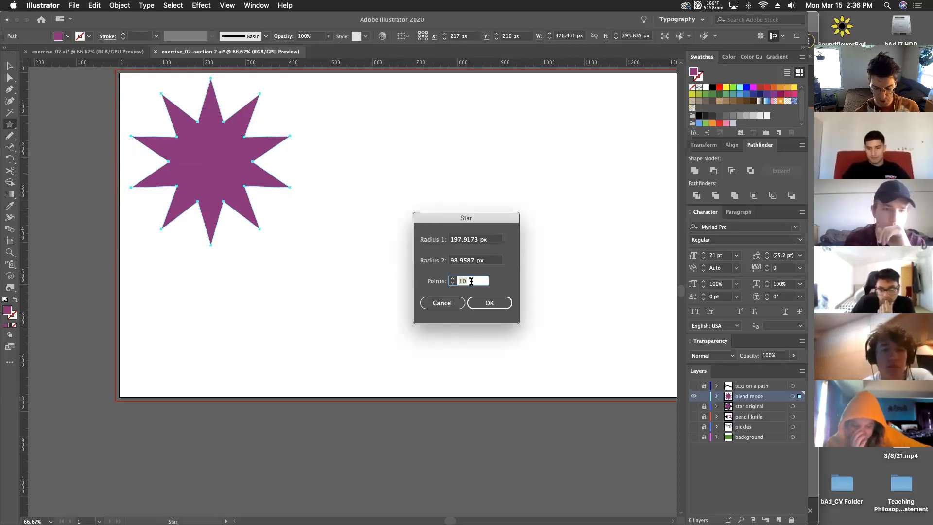
text(5)
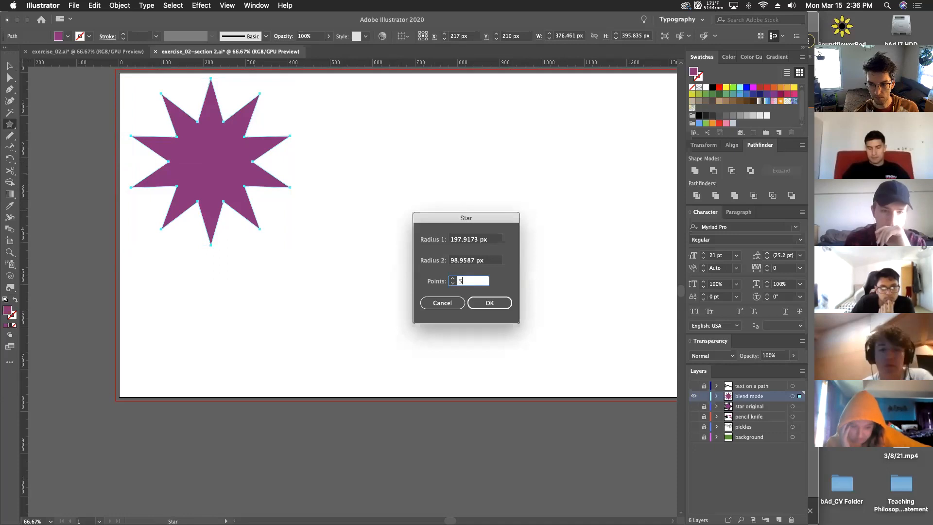
key(Return)
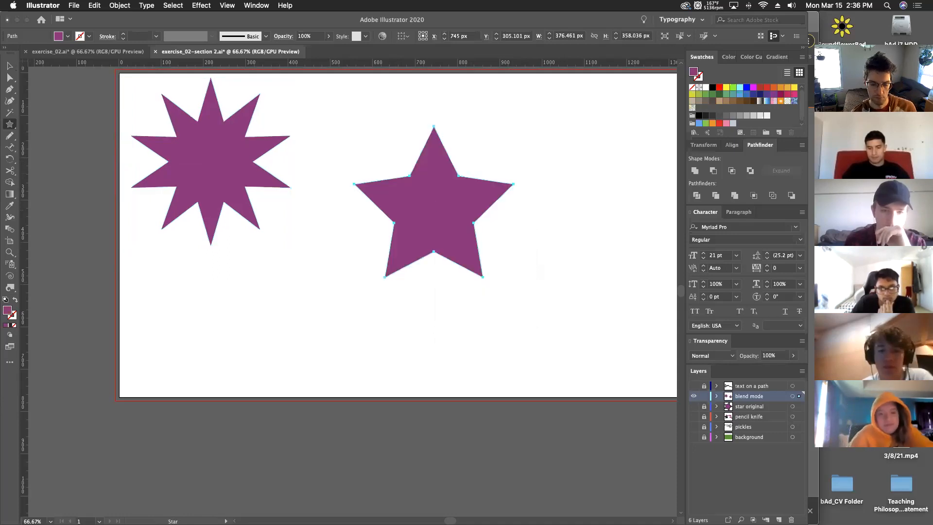
Step: Change the five-point star's fill from purple to a medium green hue
key(v)
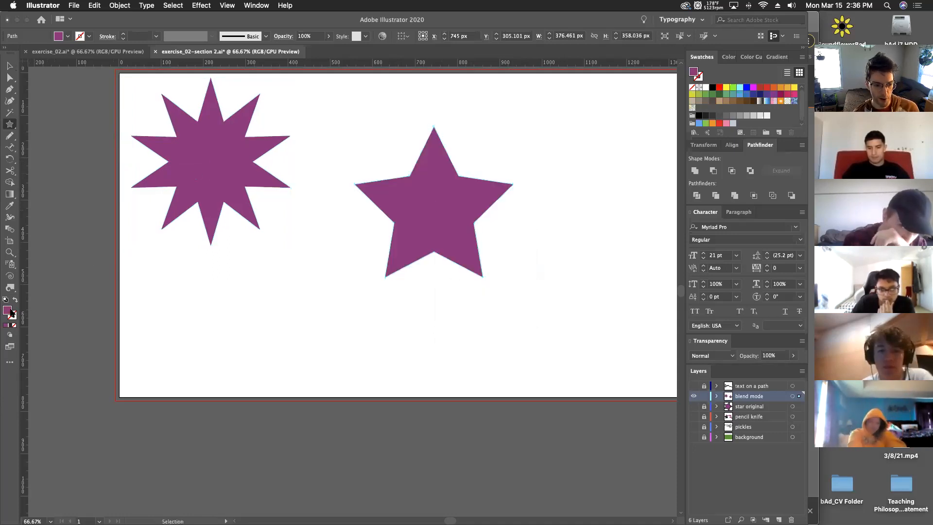
double_click(8, 311)
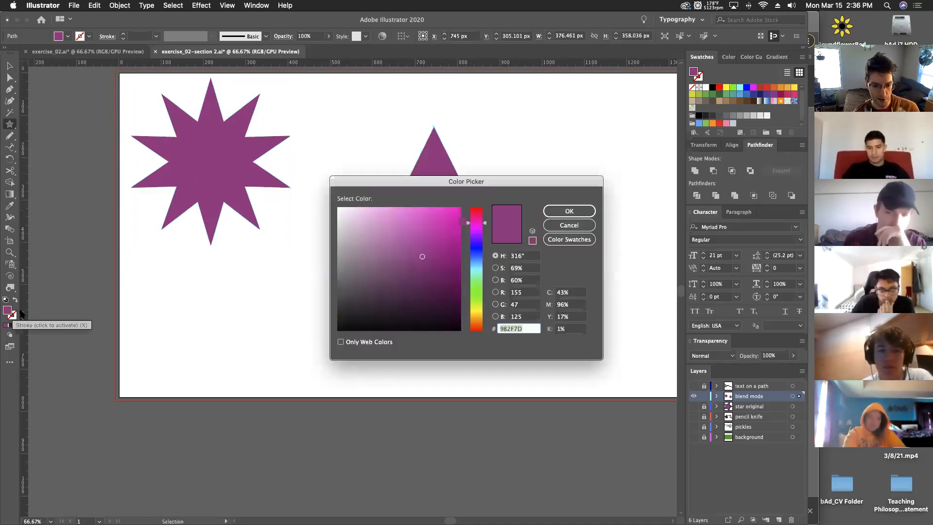
click(474, 292)
click(569, 211)
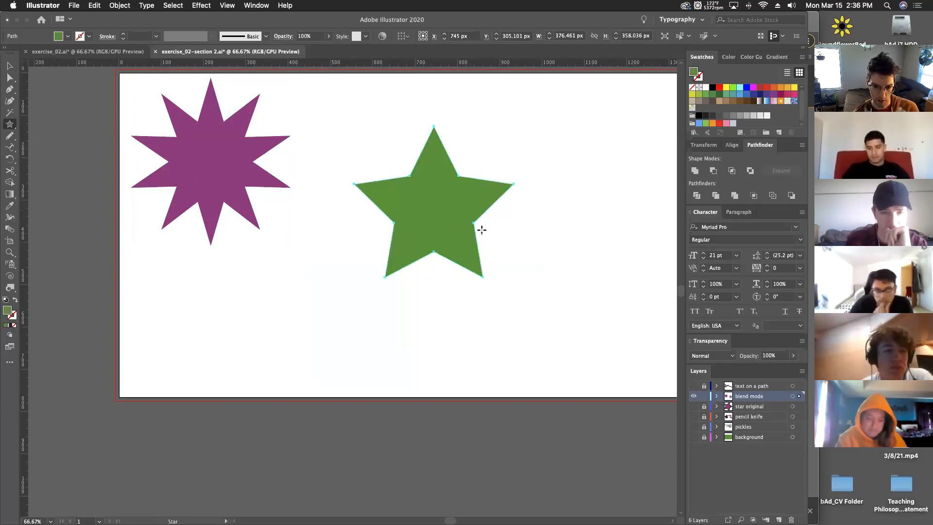
key(v)
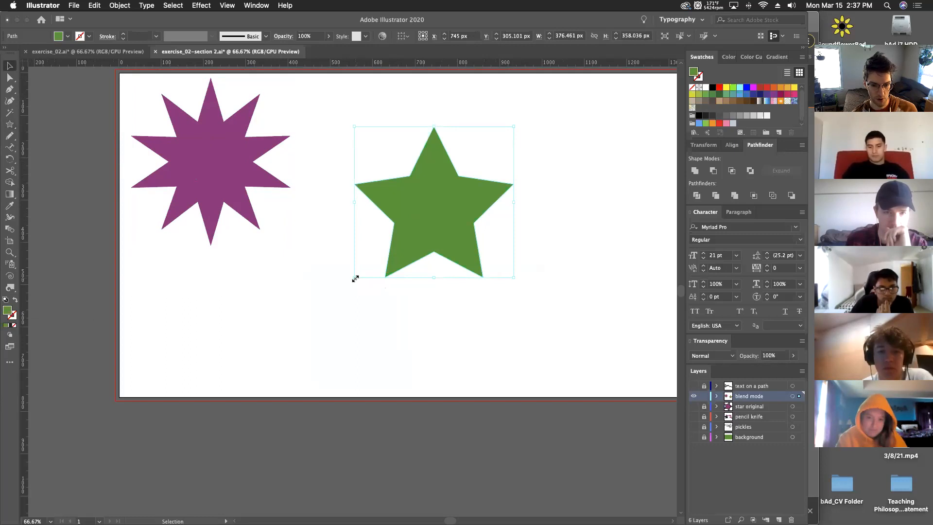
Step: Scale the green star down proportionally to about 112 × 107 px and centre it on the purple star
drag(355, 279, 213, 165)
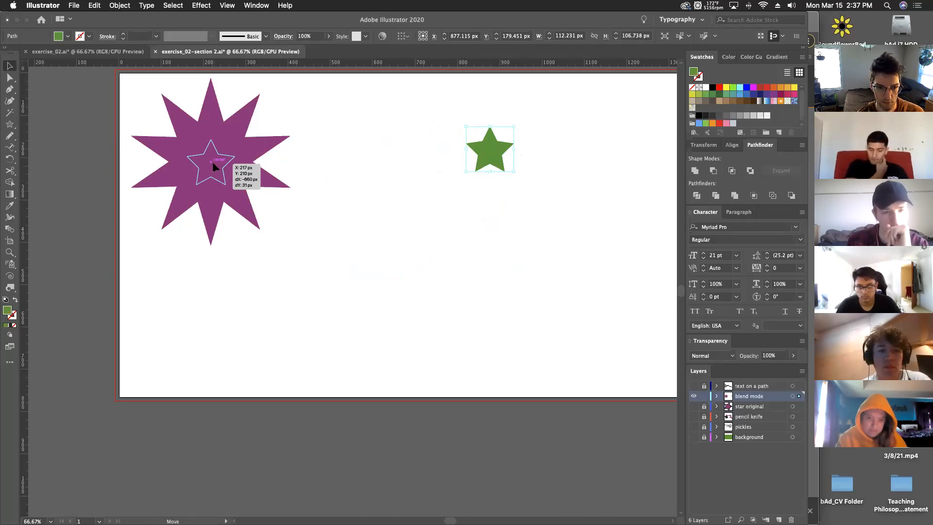
drag(213, 164, 212, 164)
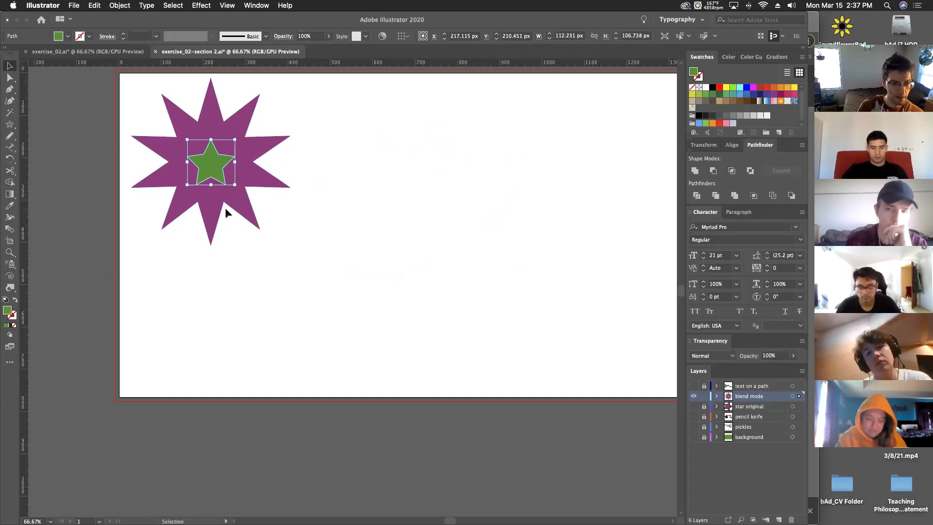
Step: Blend the purple 10-point star with the small green star using the Blend tool
click(9, 231)
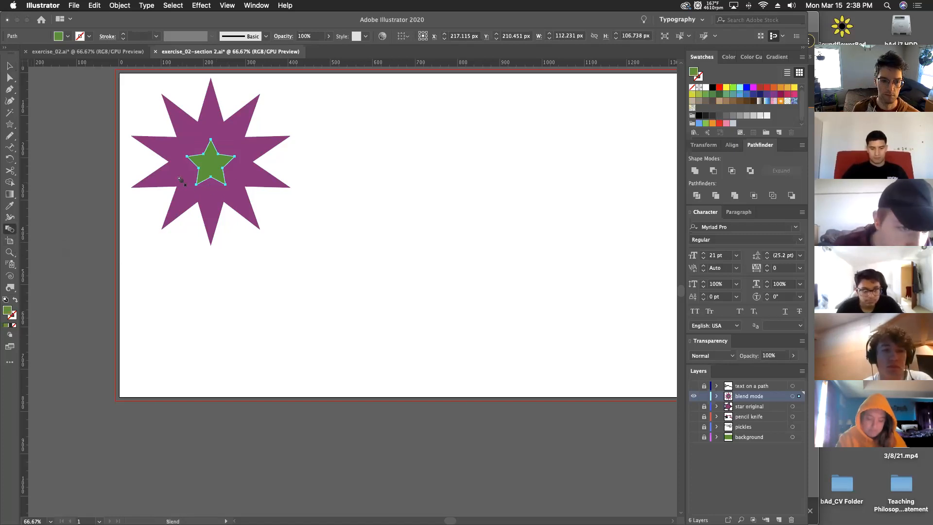
click(211, 164)
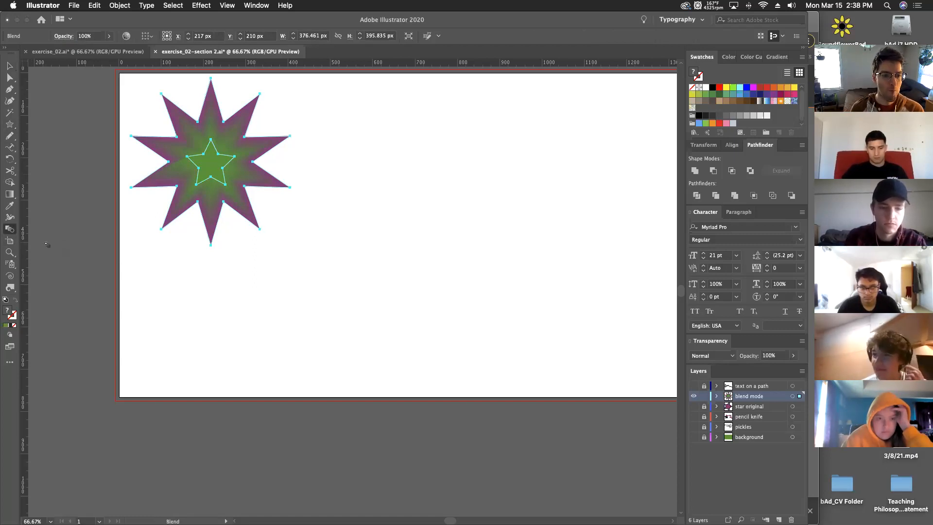
key(v)
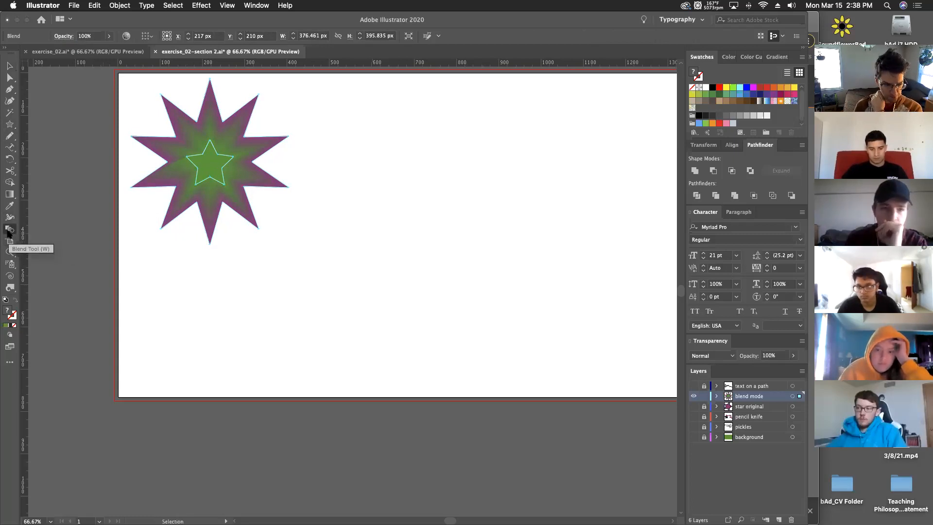
click(11, 232)
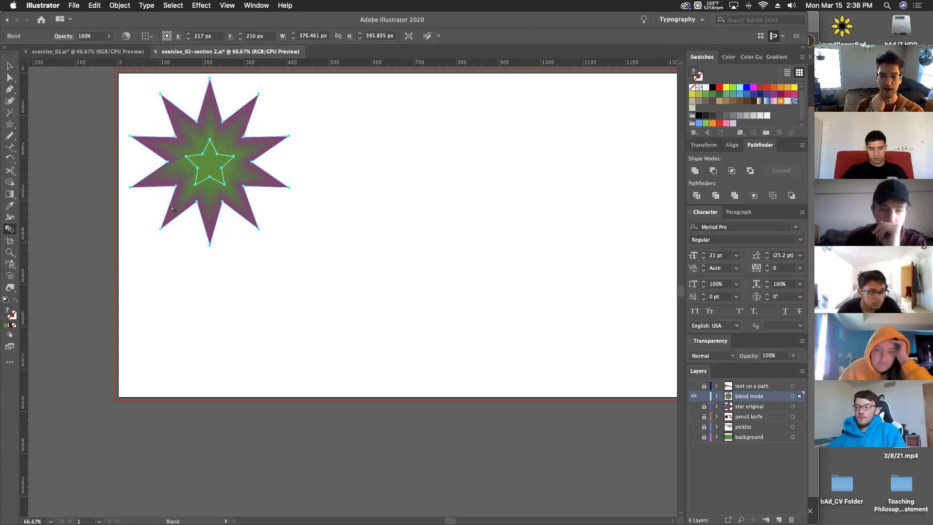
key(v)
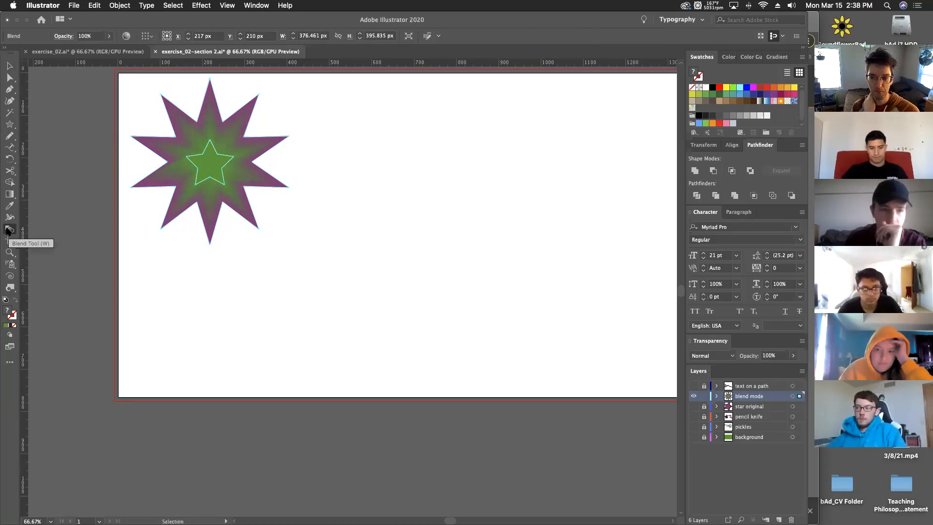
Step: Enable the preview in the blend options and set the blend's spacing to Specified Steps with a value of 5
double_click(8, 230)
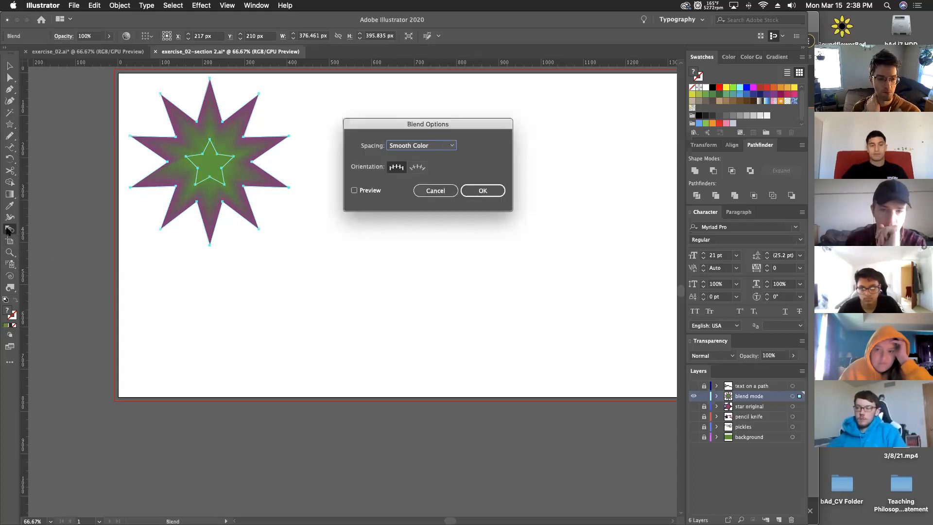
click(442, 146)
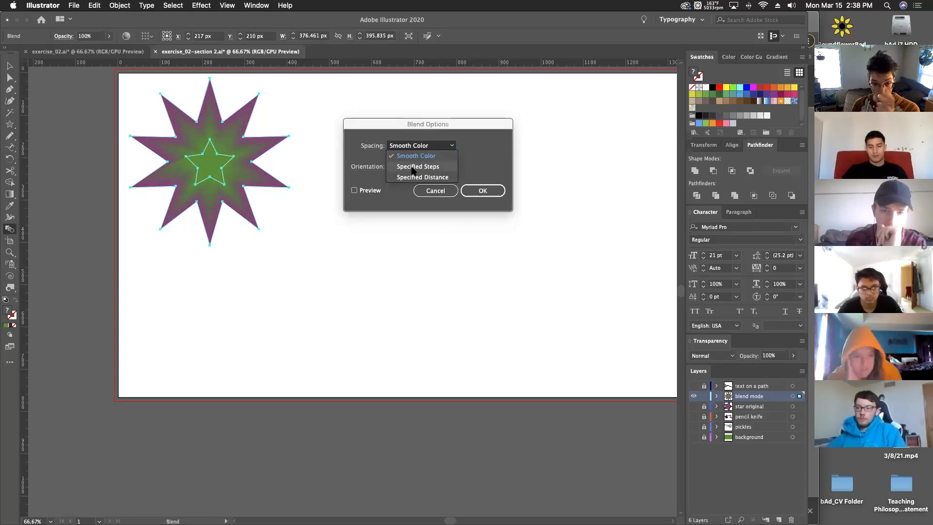
click(375, 186)
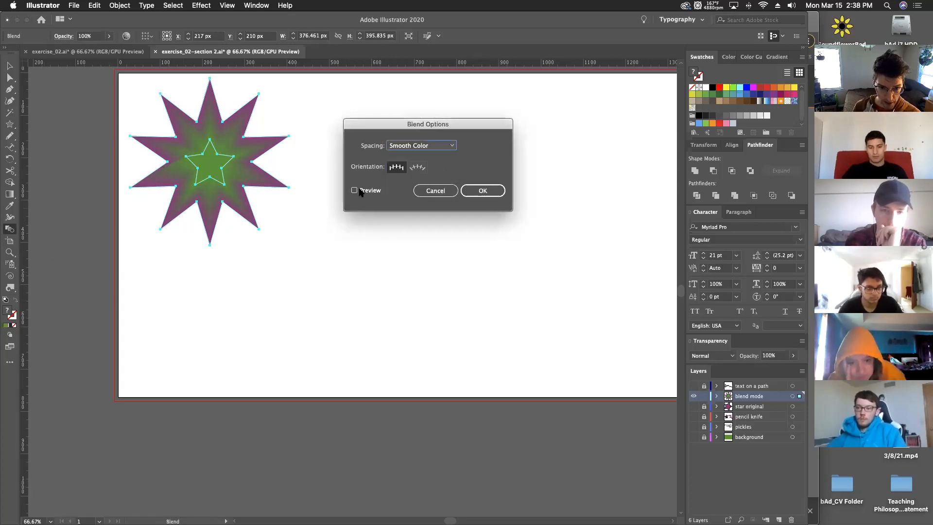
click(367, 192)
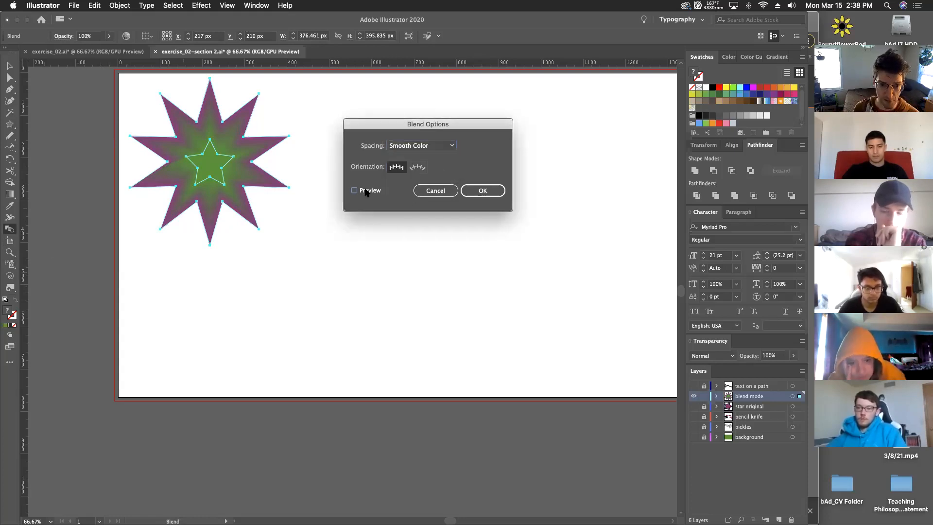
click(422, 147)
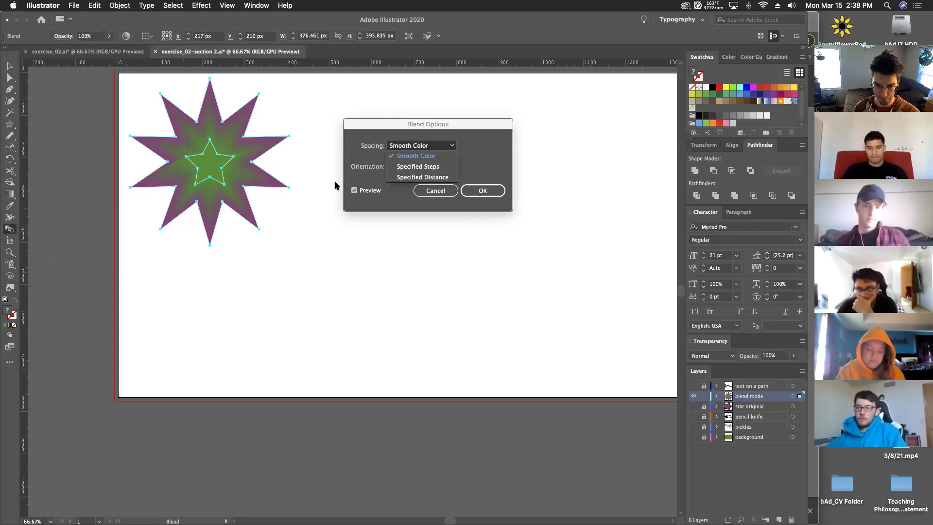
click(422, 166)
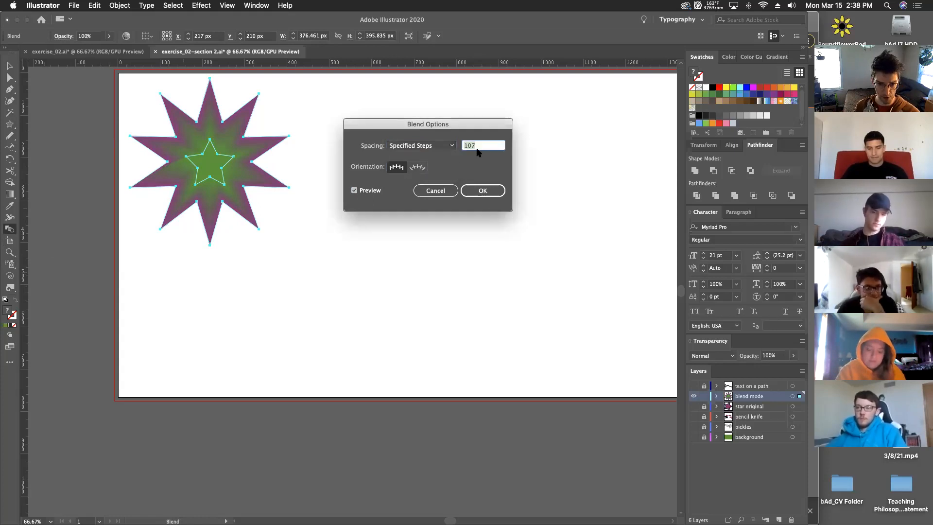
text(5)
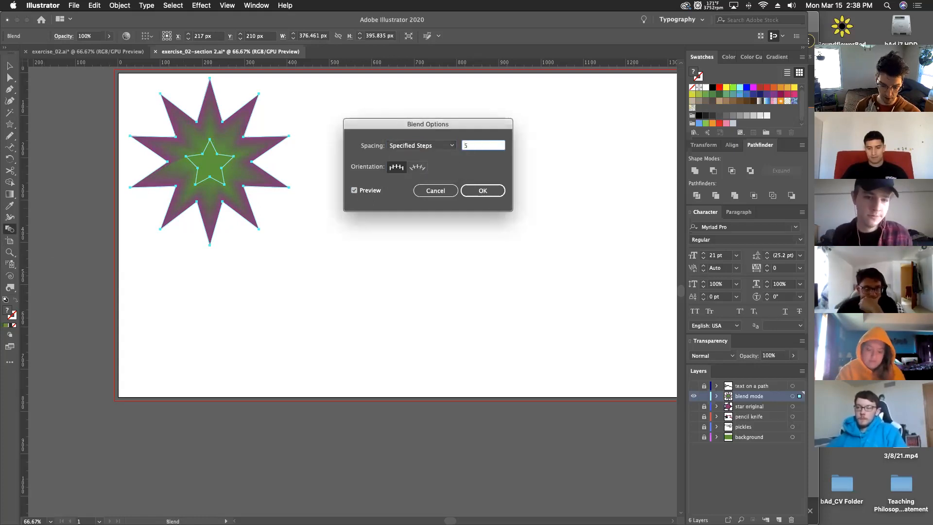
key(Return)
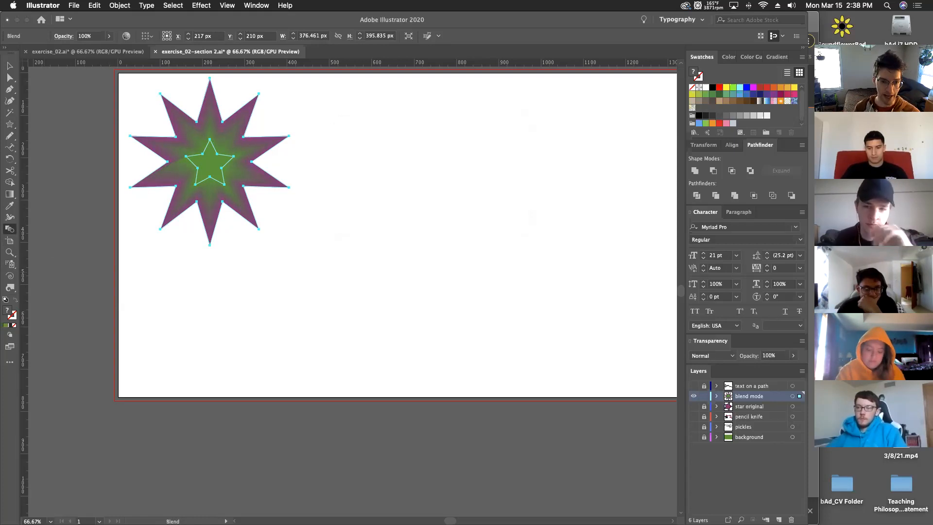
Step: Select only the green inner star of the blend with Direct Selection and shift it down and right of the purple star's centre
key(super+equal)
key(super+equal)
key(super+equal)
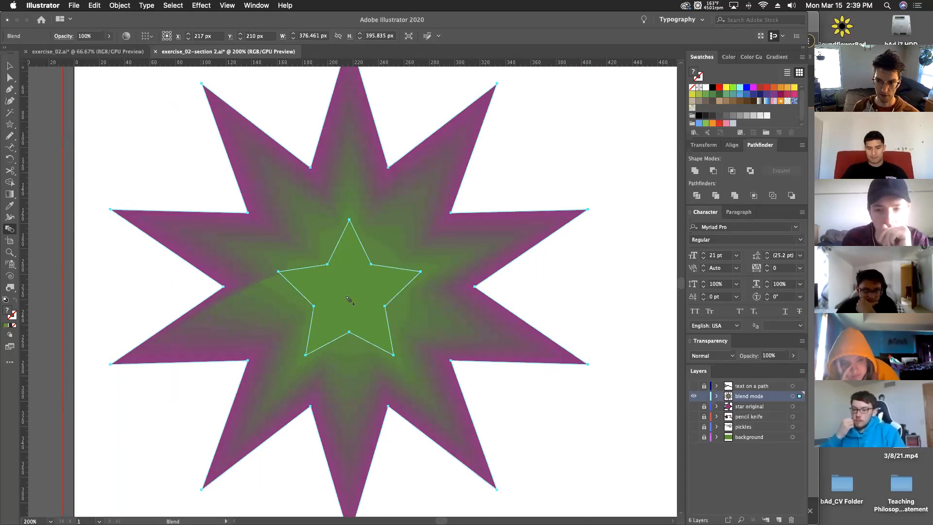
key(v)
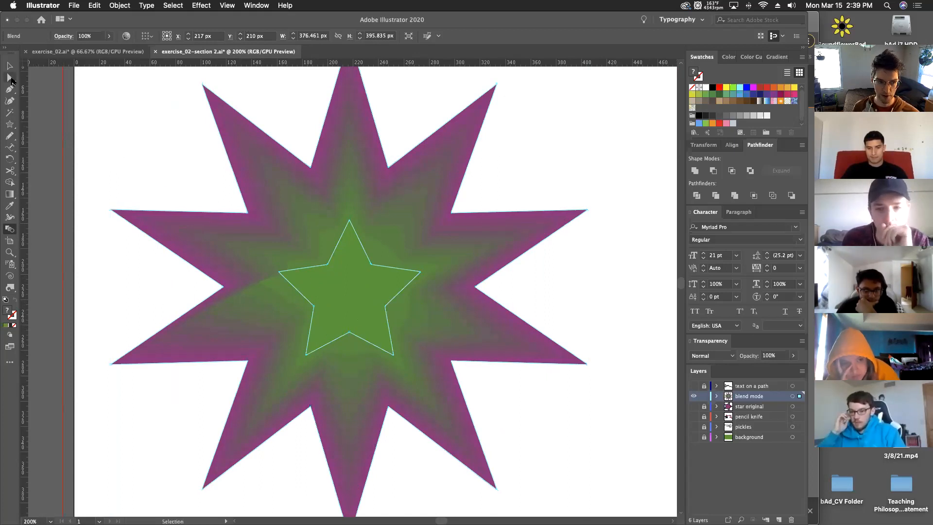
click(10, 79)
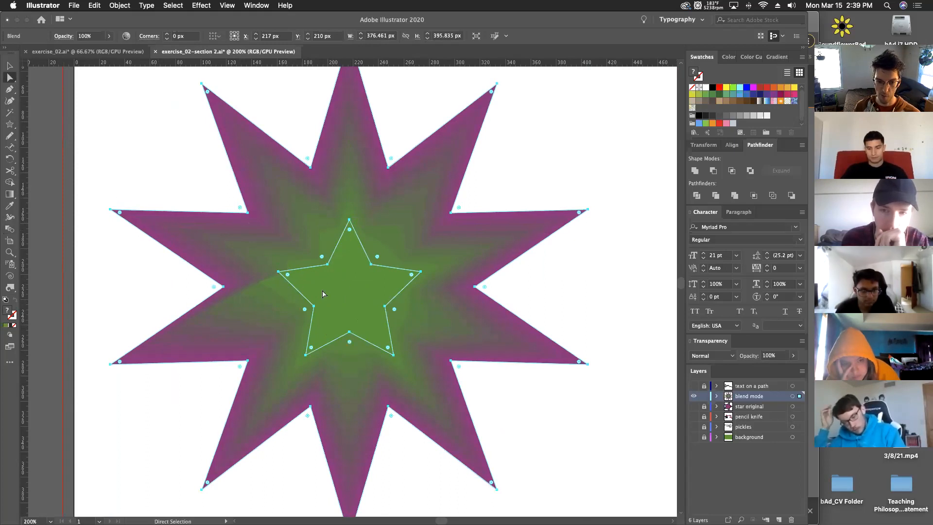
click(576, 166)
click(370, 284)
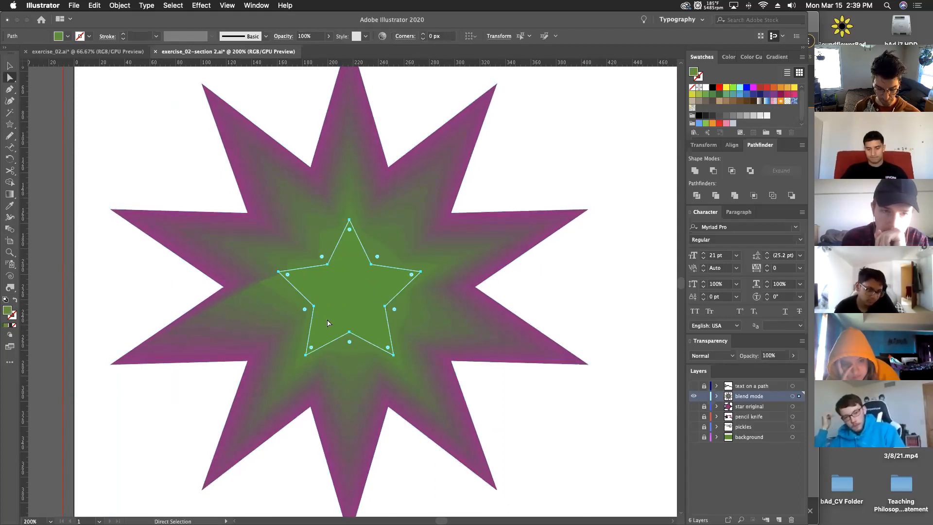
drag(341, 295, 389, 339)
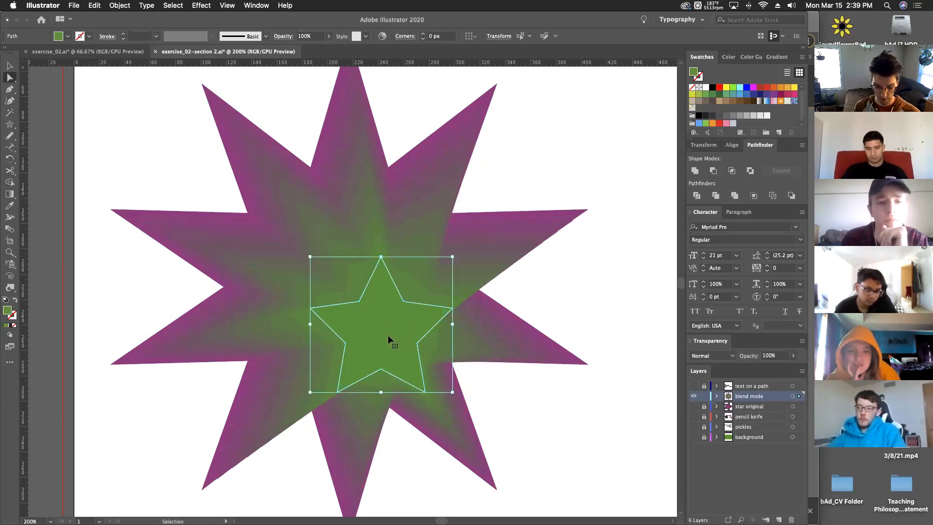
Step: Move the green star to the artboard's lower-right corner, stretching the blend diagonally across the artboard
key(super+minus)
key(super+minus)
key(super+minus)
drag(474, 360, 363, 314)
drag(245, 244, 626, 418)
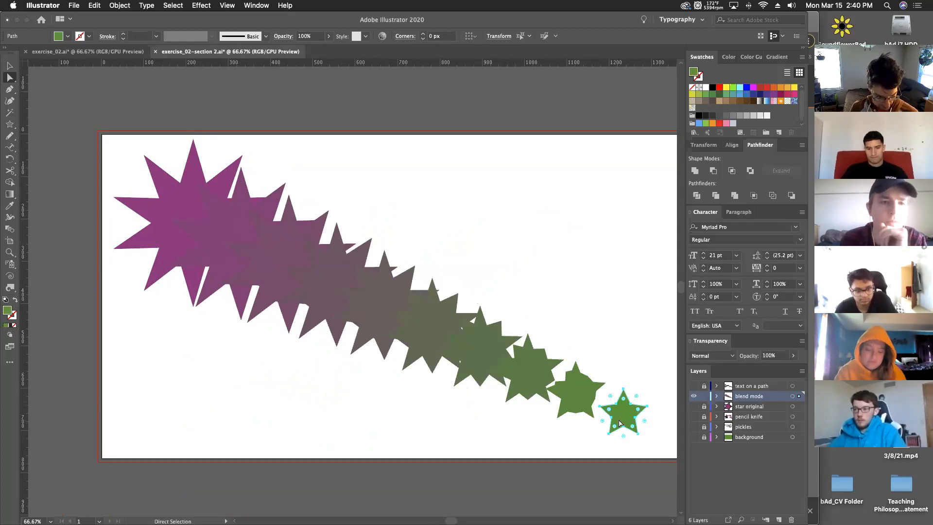
Step: Reshape the green end star by moving individual anchor points, pulling its top and lower-left points outward
key(super+equal)
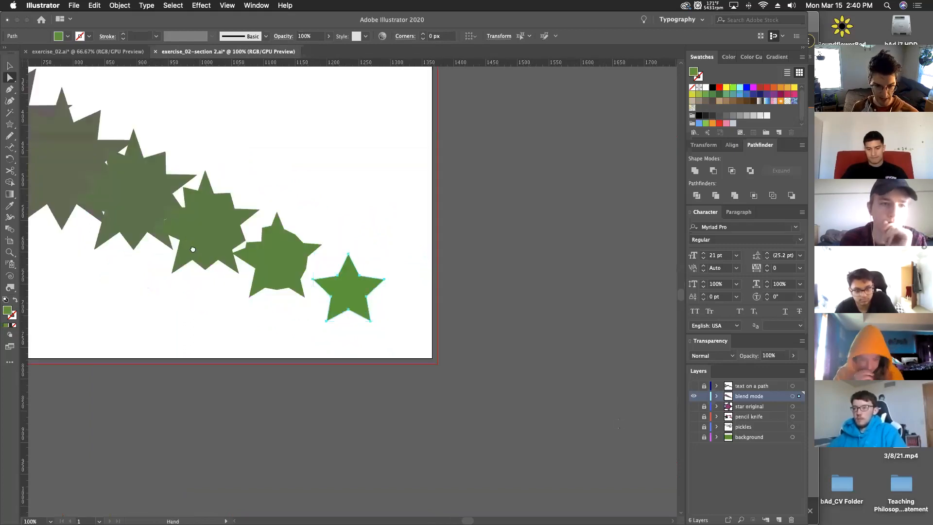
drag(227, 258, 249, 281)
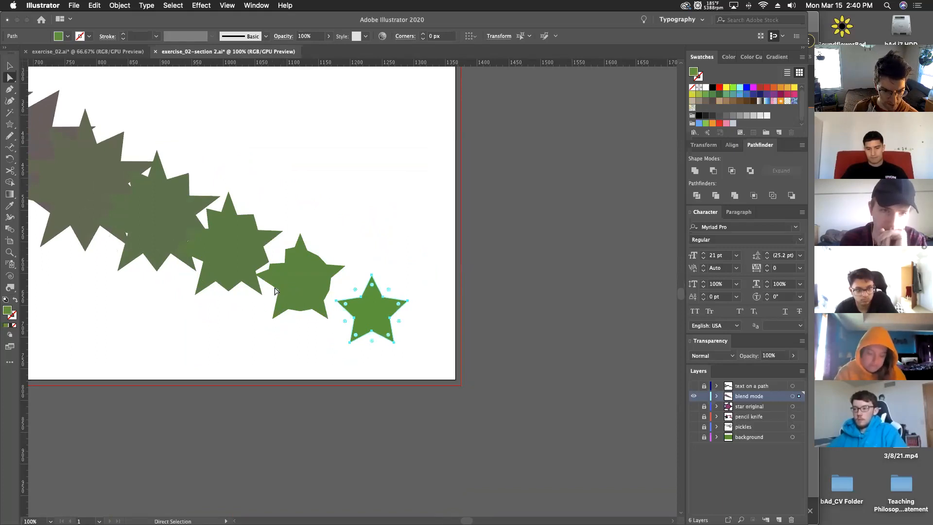
click(367, 301)
drag(368, 303, 366, 253)
drag(371, 339, 341, 368)
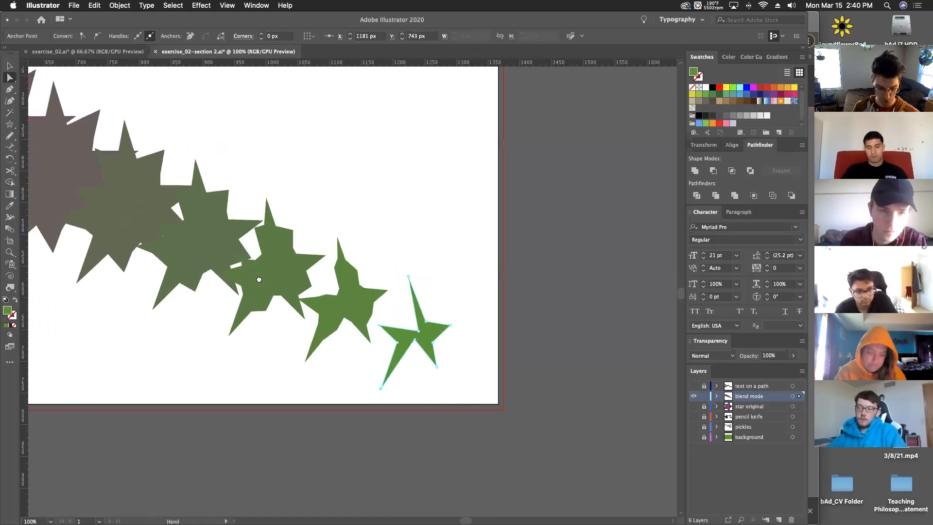
key(super+minus)
scroll(262, 284, up, 5)
scroll(262, 284, left, 5)
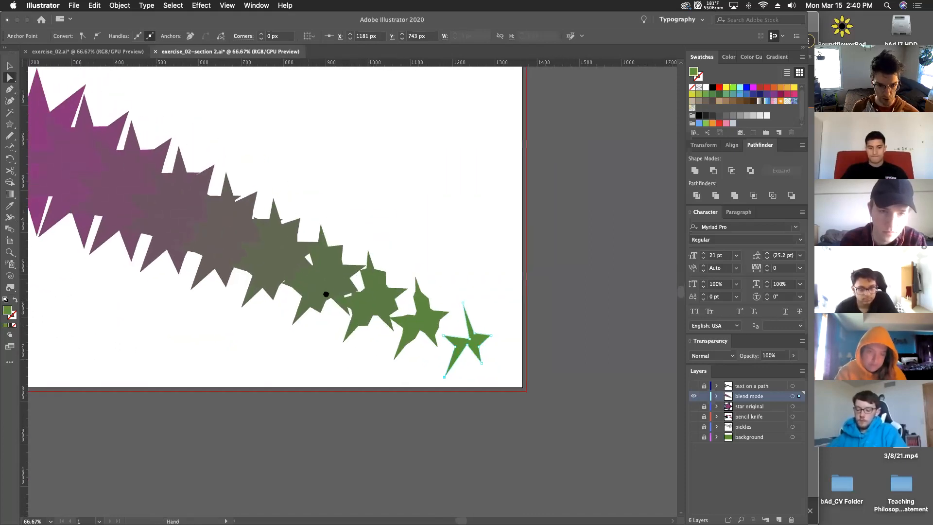
scroll(311, 204, down, 1)
scroll(311, 204, left, 1)
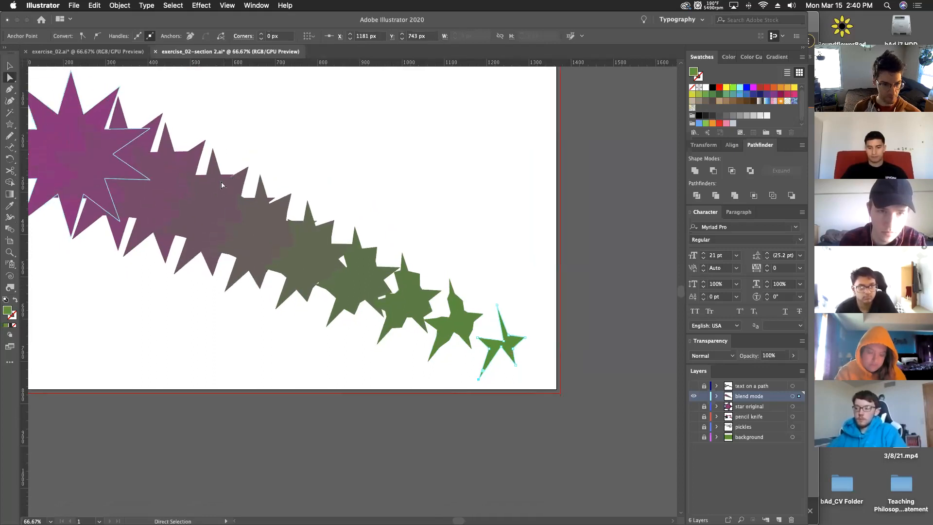
Step: Expand the star blend into separate editable shapes and shift the resulting group slightly right
click(119, 6)
click(141, 111)
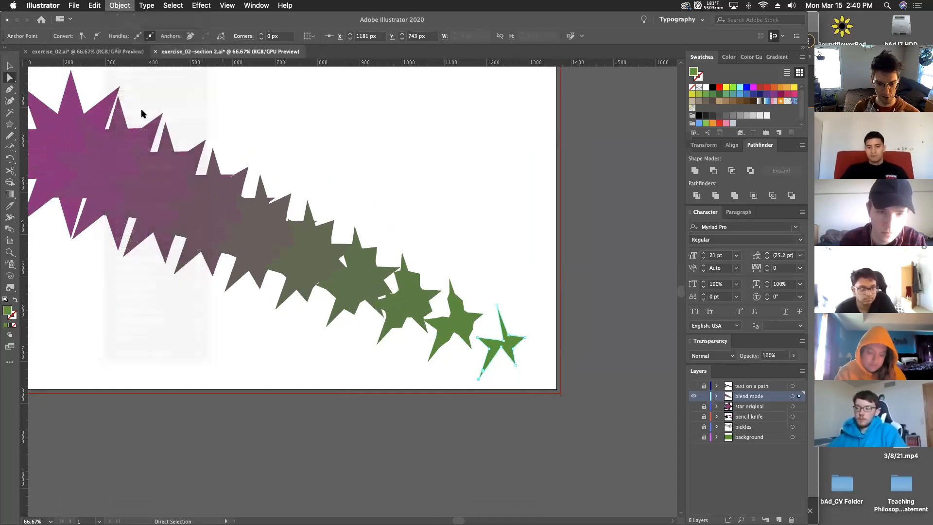
click(440, 329)
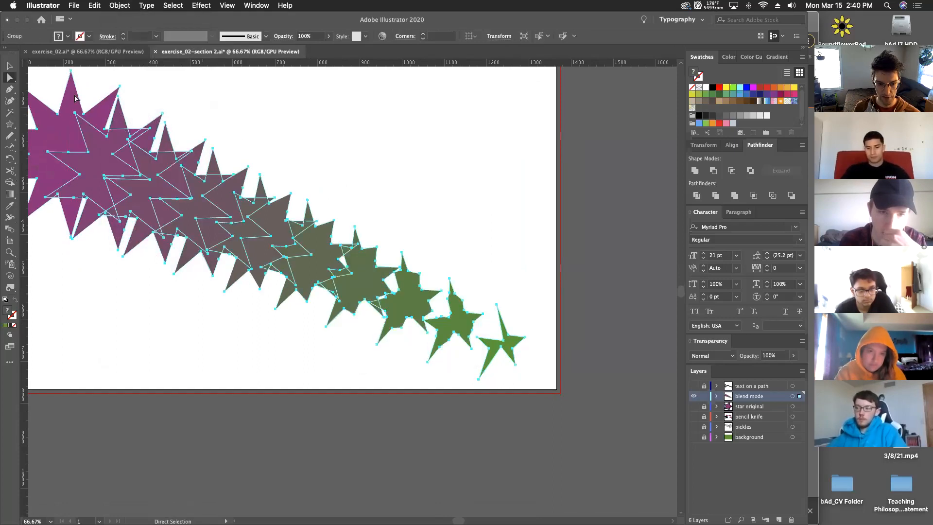
click(9, 65)
click(136, 97)
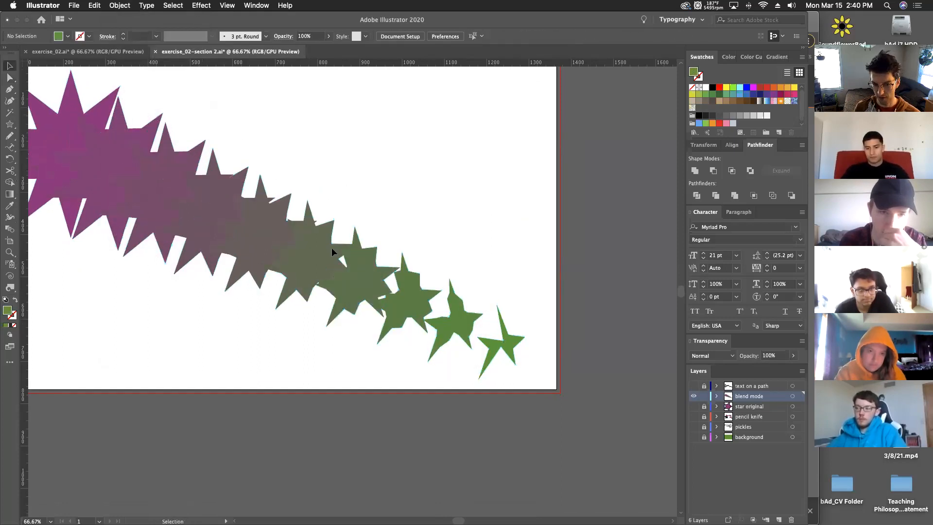
click(361, 290)
mouse_move(402, 302)
mouse_down()
mouse_move(411, 273)
mouse_move(406, 304)
mouse_up()
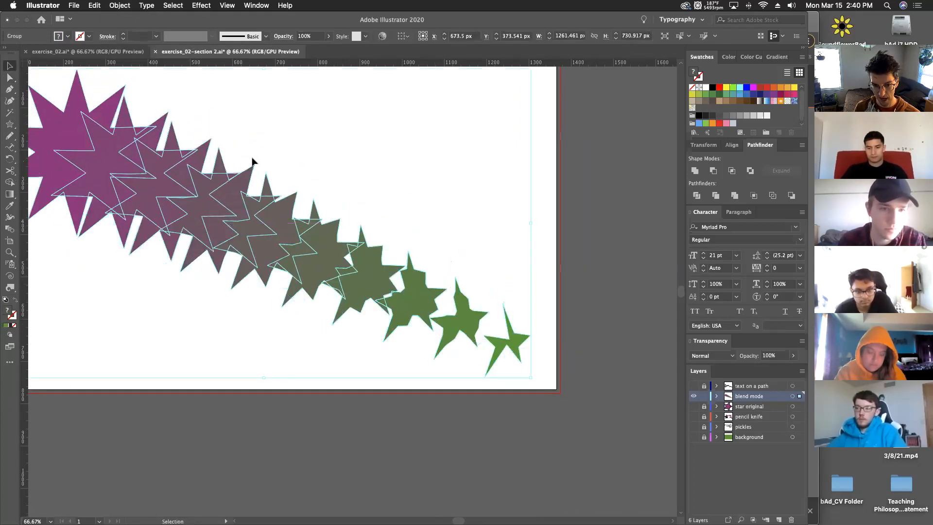
Step: Ungroup the expanded blend into individual stars and clear the selection
click(118, 5)
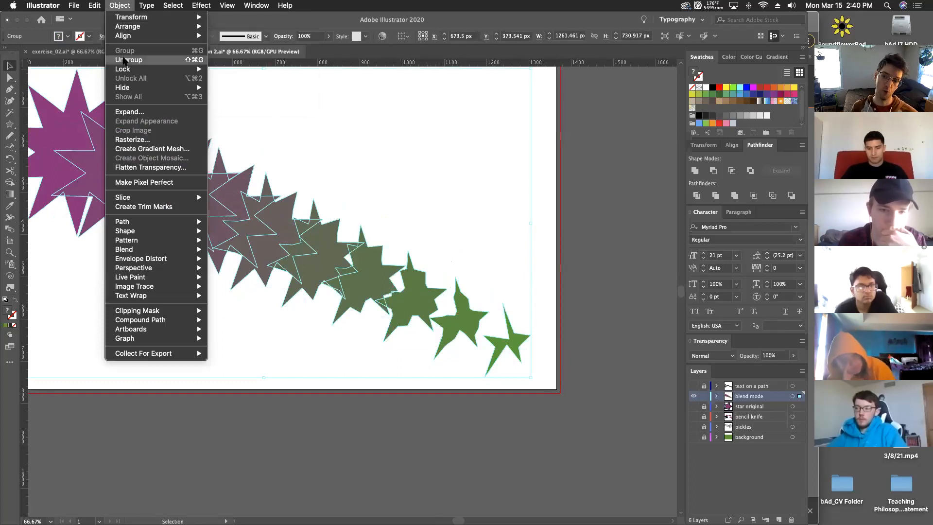
click(124, 60)
click(495, 270)
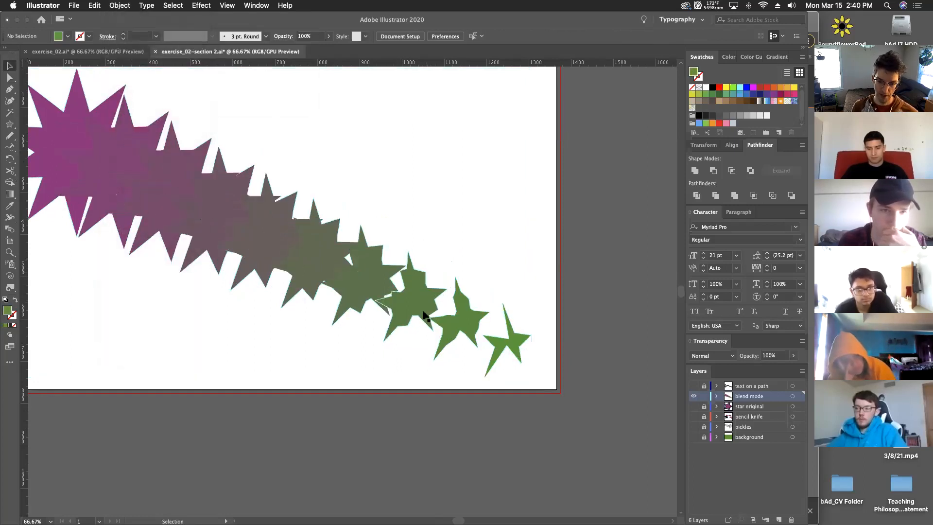
Step: Delete all stars except the second-to-last green one and move it up and left to about X 855, Y 446 px
drag(347, 83, 130, 291)
key(Delete)
click(437, 315)
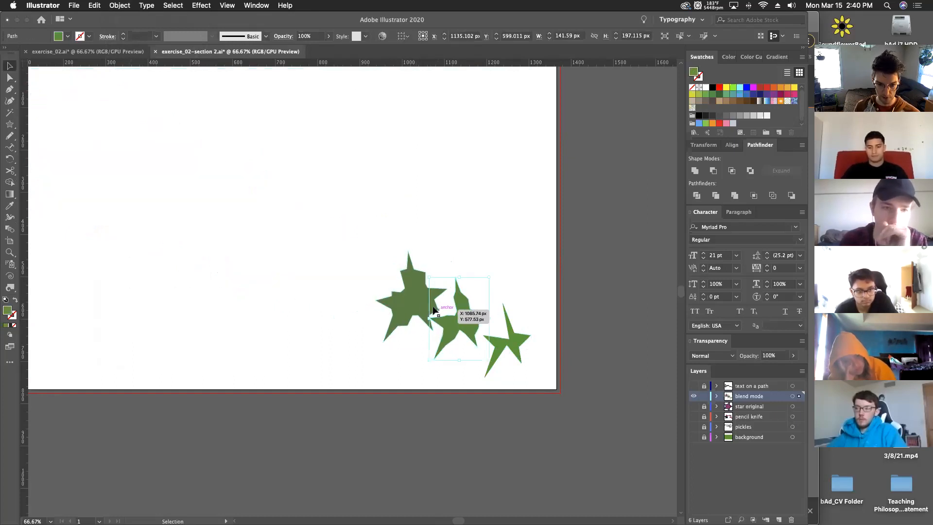
key(Delete)
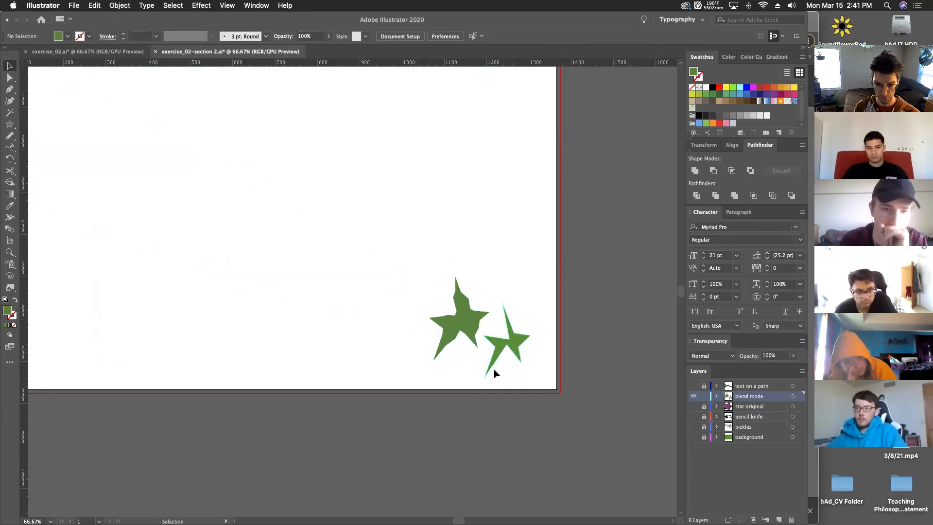
click(492, 364)
key(Delete)
drag(460, 323, 341, 257)
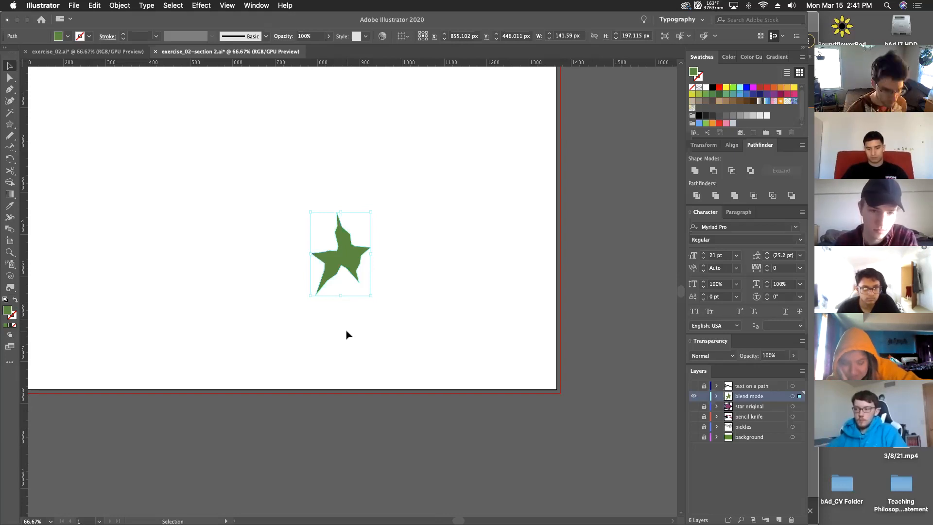
Step: Undo the star's move, the deletions, the ungrouping and the expansion back to the live blend
key(super+z)
key(super+z)
key(super+z)
key(super+z)
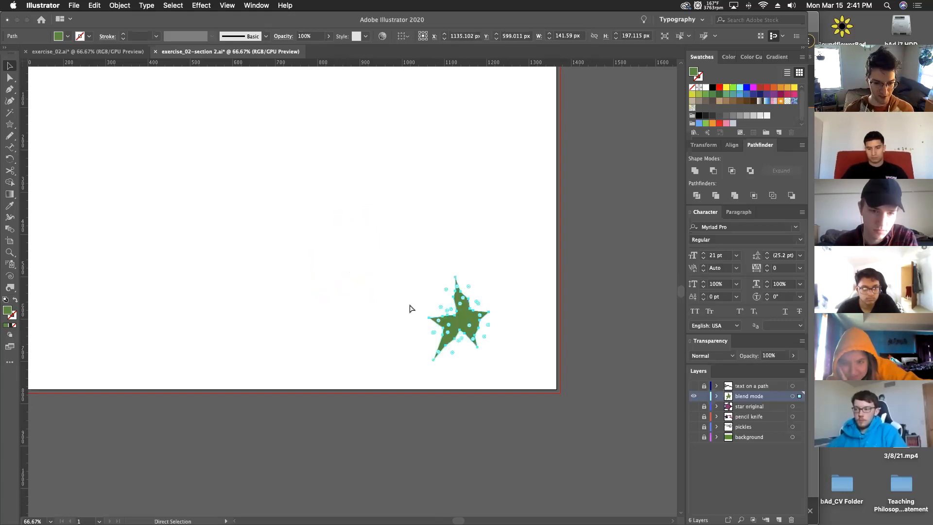
key(super+z)
key(super+z)
key(super+z)
key(super+z)
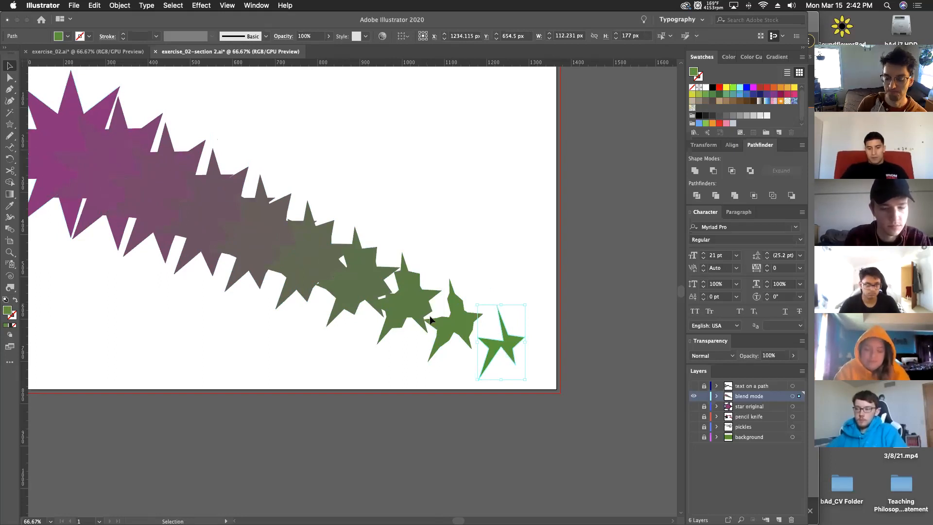
Step: Move only the blend's green end star back onto the centre of the purple star
key(ctrl+minus)
key(ctrl+minus)
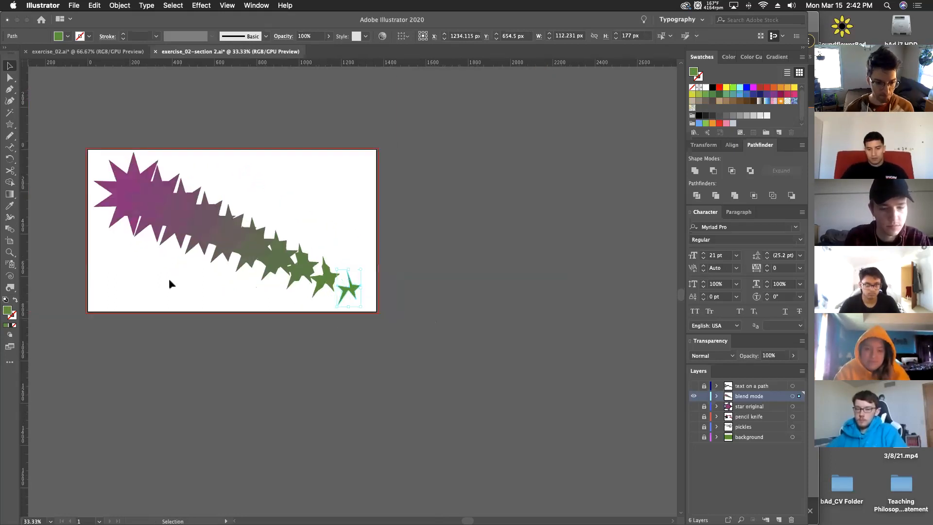
key(a)
click(395, 283)
mouse_move(323, 281)
mouse_down()
mouse_move(150, 202)
mouse_move(321, 280)
mouse_up()
drag(356, 294, 106, 182)
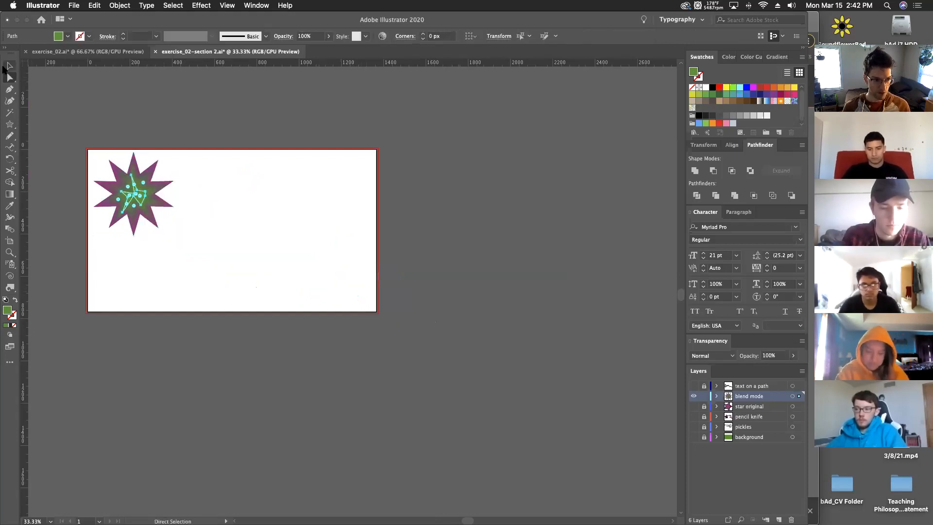
Step: Scale the whole blend from its centre far beyond the artboard, to about 4524 by 4114 px
click(10, 65)
click(170, 228)
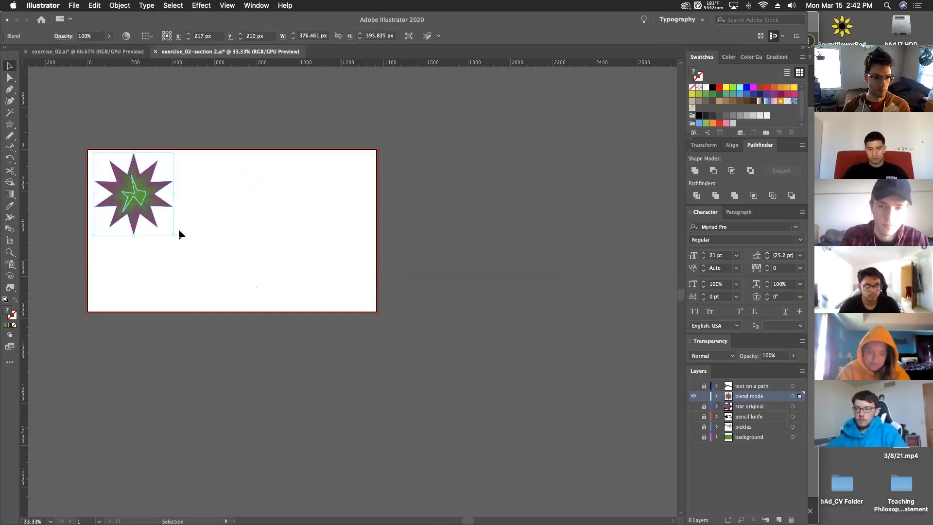
drag(174, 236, 450, 412)
drag(215, 291, 415, 415)
drag(437, 107, 378, 177)
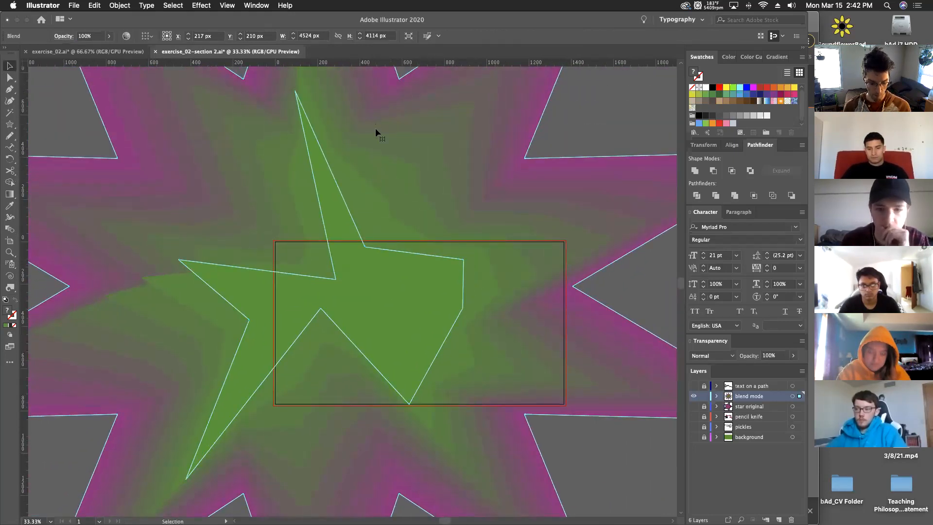
Step: Squash the enlarged blend vertically to about half its height and shift it right while still covering the artboard
key(super+minus)
key(super+minus)
key(super+minus)
drag(352, 127, 443, 275)
Step: Isolate the blend, examine how it fills the artboard at full-artboard view, and exit isolation mode
double_click(421, 301)
click(516, 200)
key(super+equal)
key(super+equal)
key(super+equal)
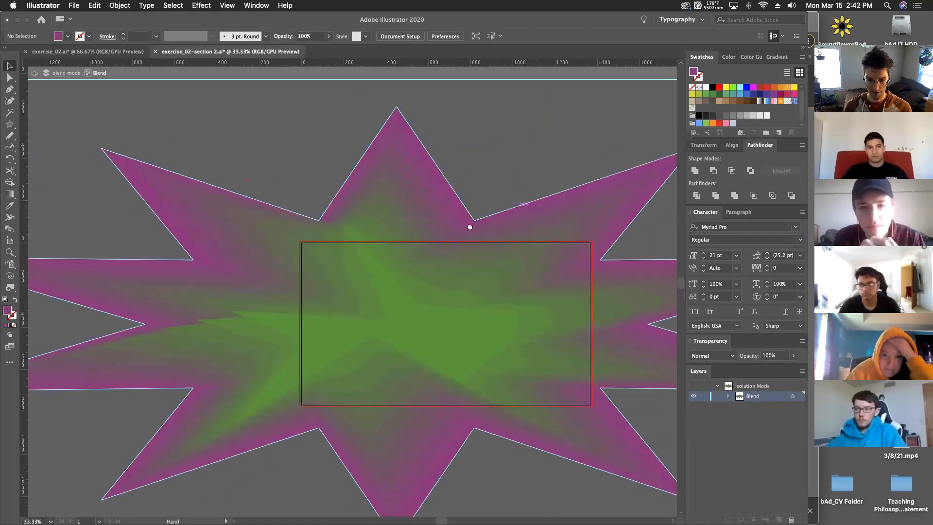
scroll(437, 223, right, 5)
scroll(437, 222, down, 1)
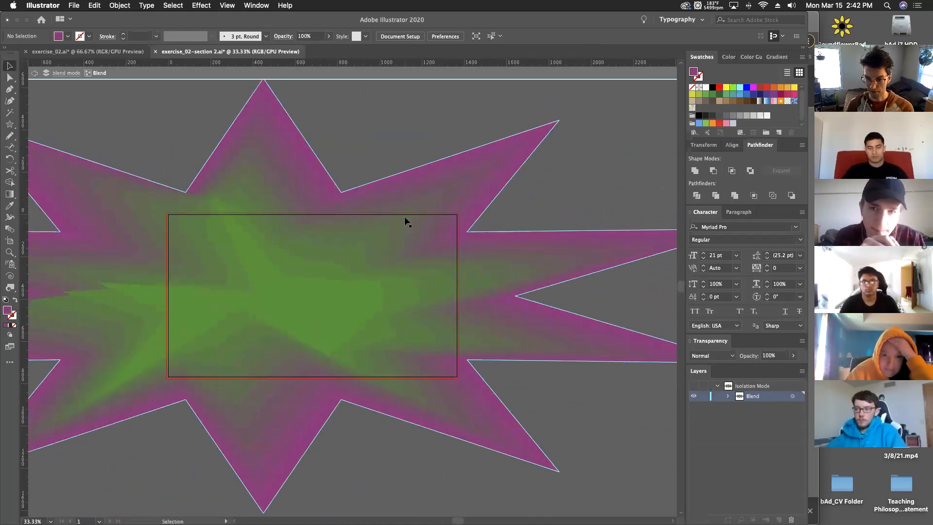
key(super+0)
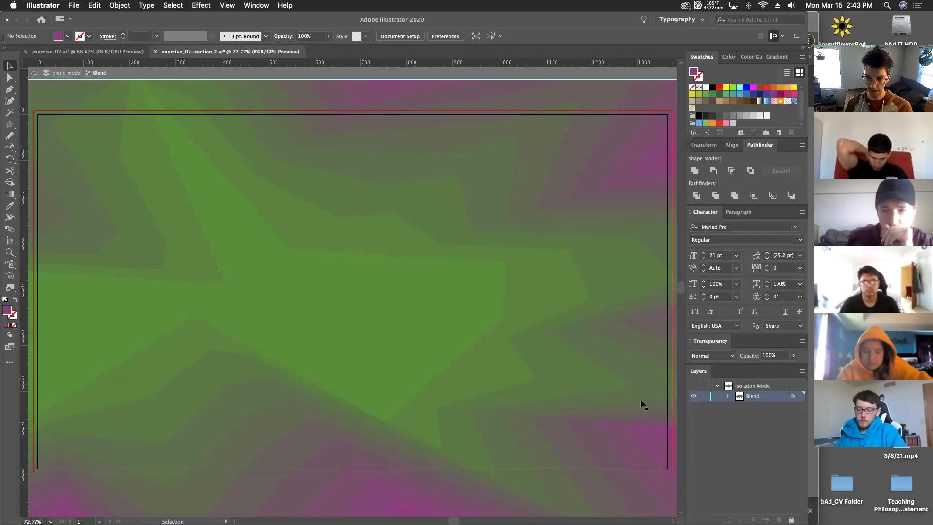
click(32, 73)
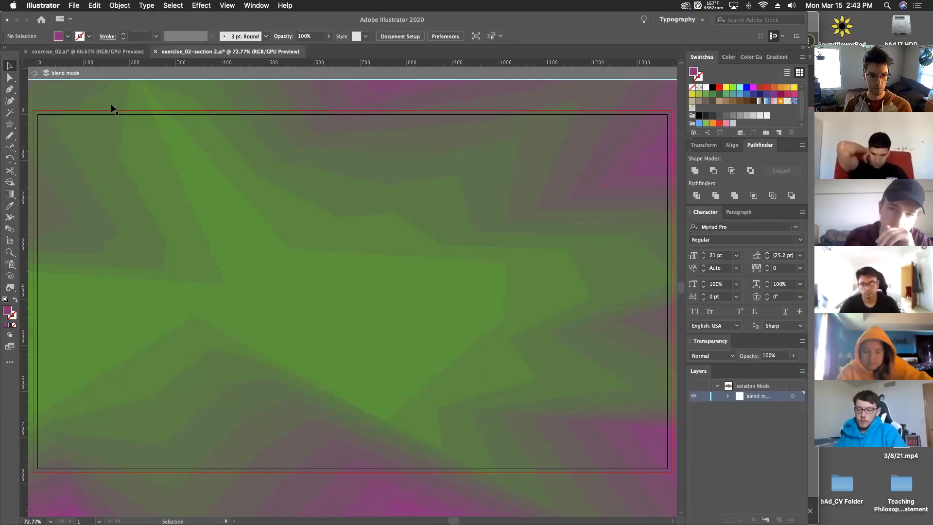
click(40, 72)
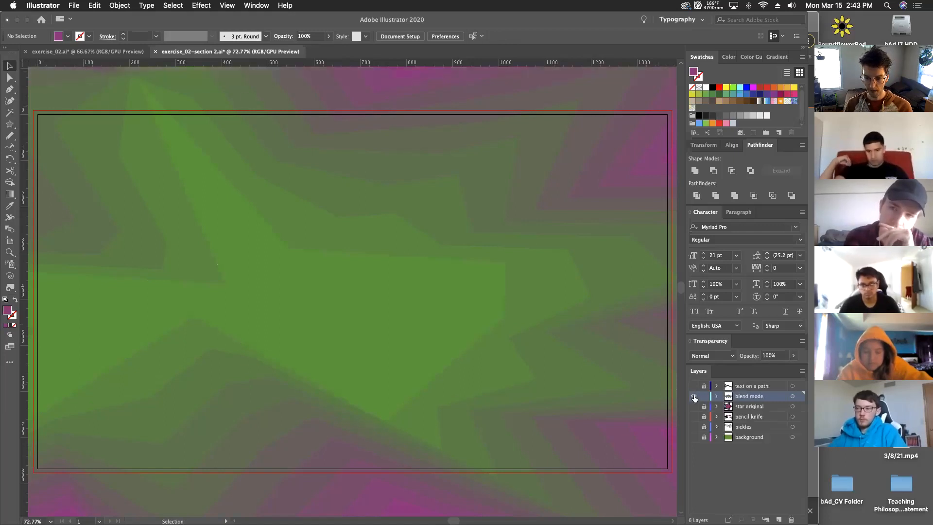
Step: Hide and lock the blend mode layer, add a new layer above it, and name it "color guid"
key(super+y)
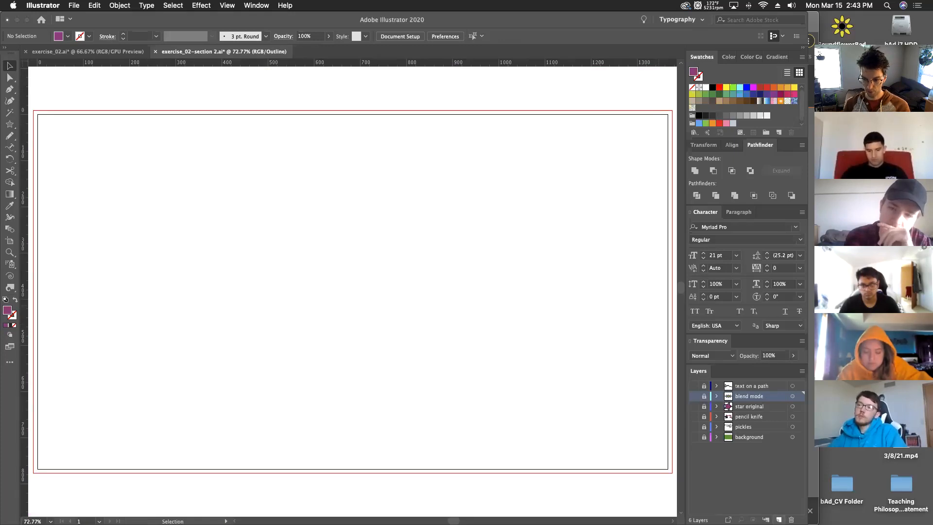
click(779, 520)
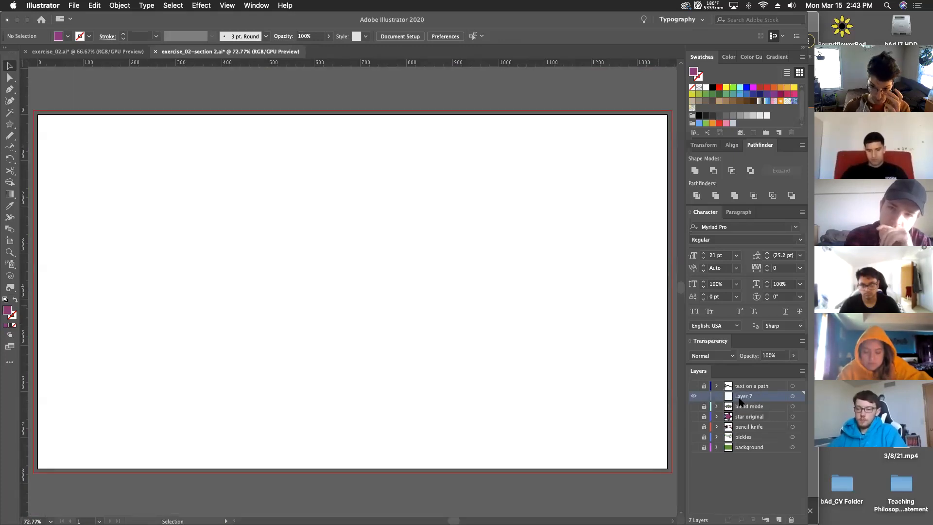
double_click(740, 397)
text(color guid)
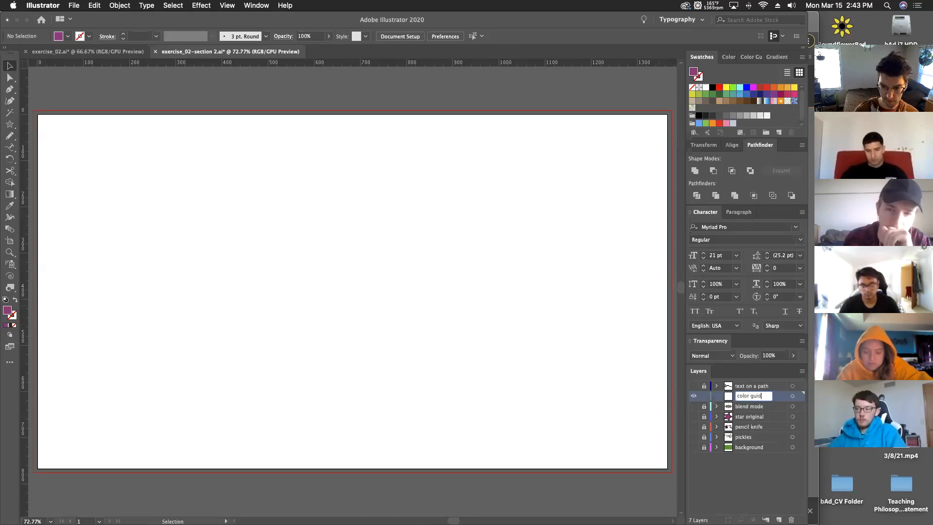
Step: Correct the new layer's name to "color guide"
key(Return)
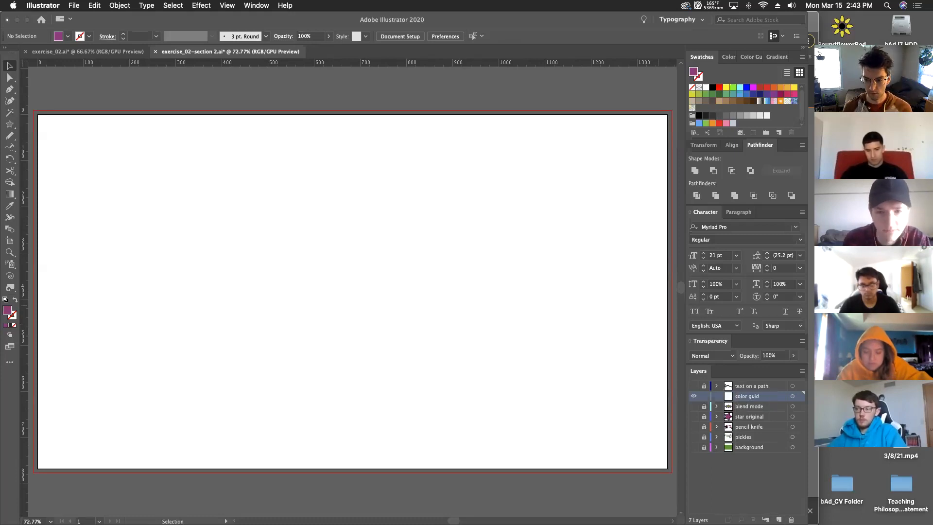
double_click(751, 396)
click(767, 396)
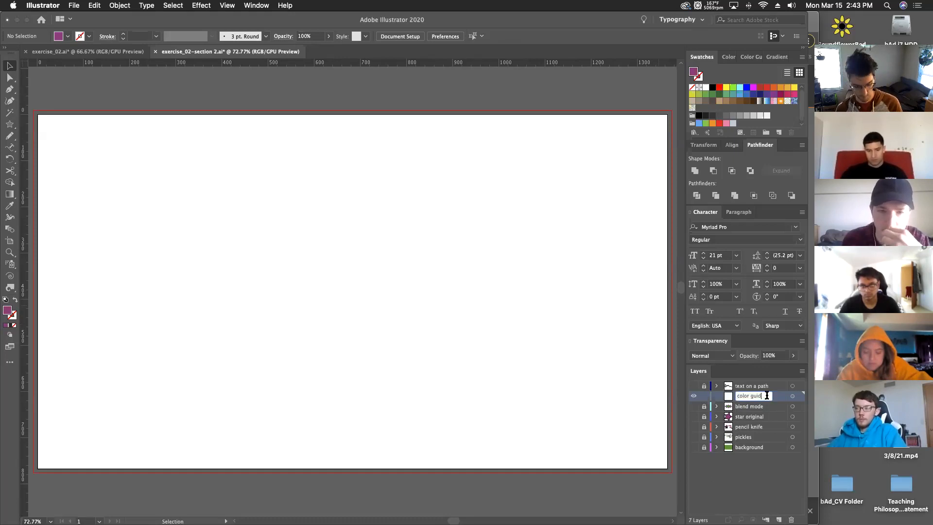
key(Return)
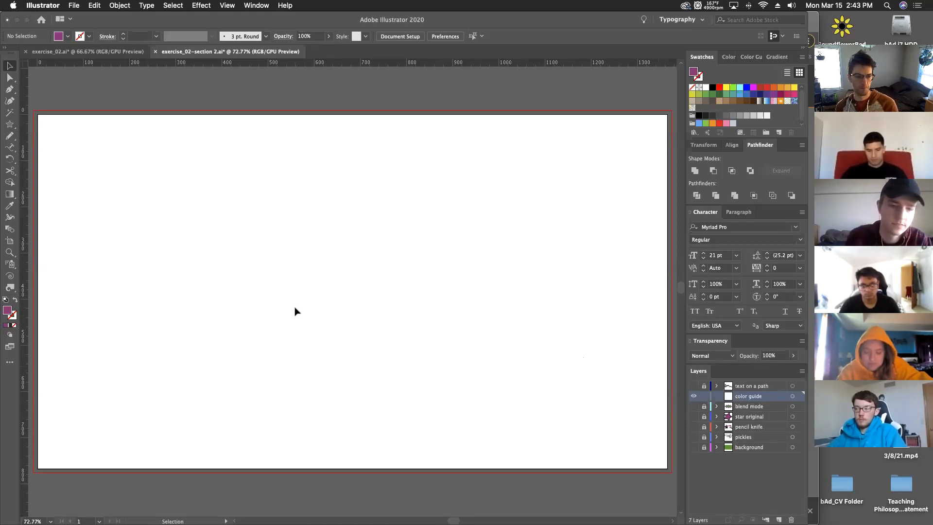
Step: Draw a purple hexagon about 155 by 134 px near the artboard's upper-left corner with the Polygon tool, undoing a trial rotation
scroll(298, 311, left, 1)
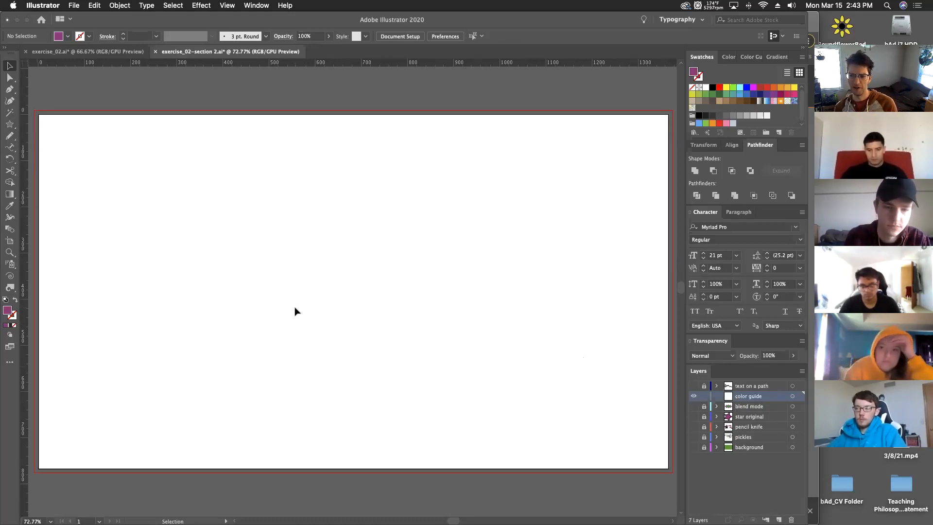
click(8, 124)
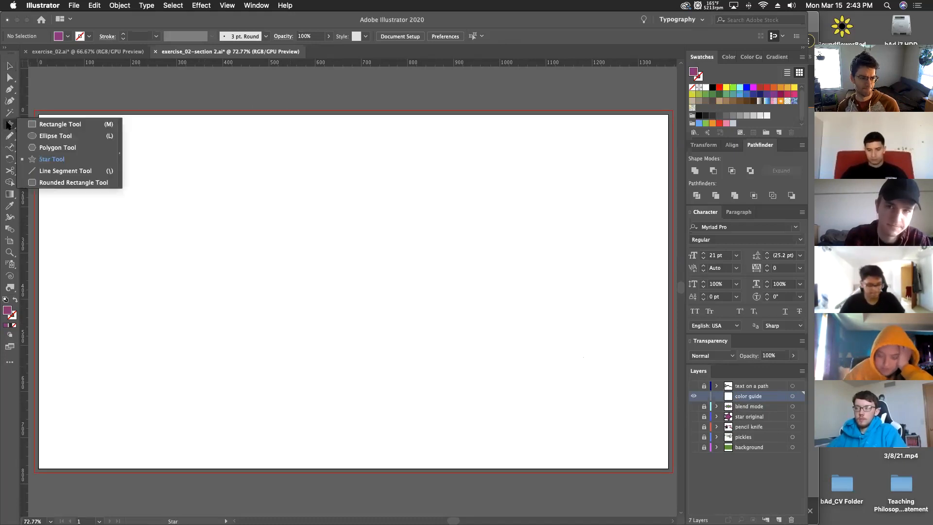
click(35, 148)
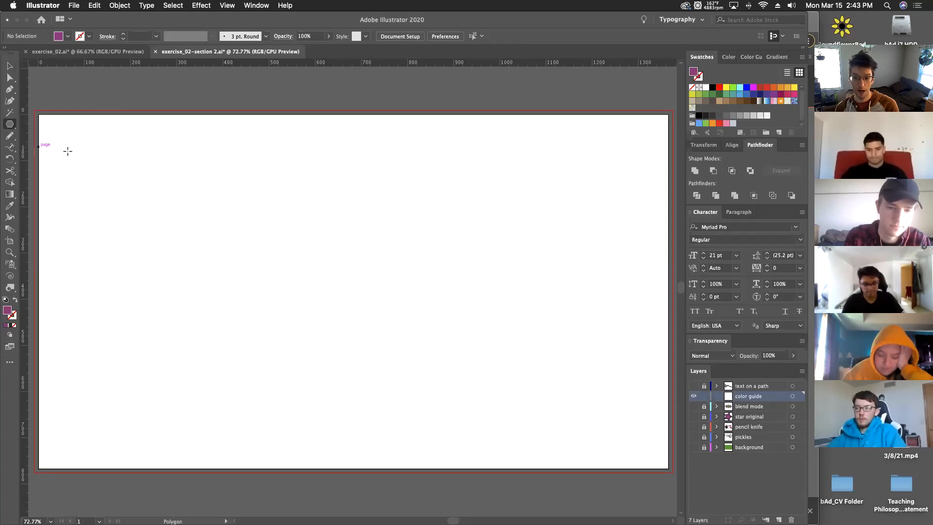
click(9, 125)
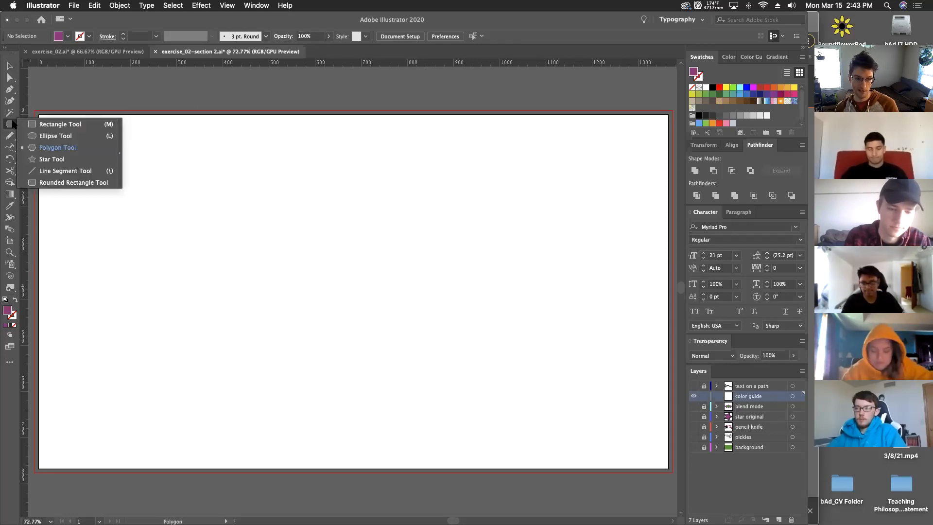
click(44, 148)
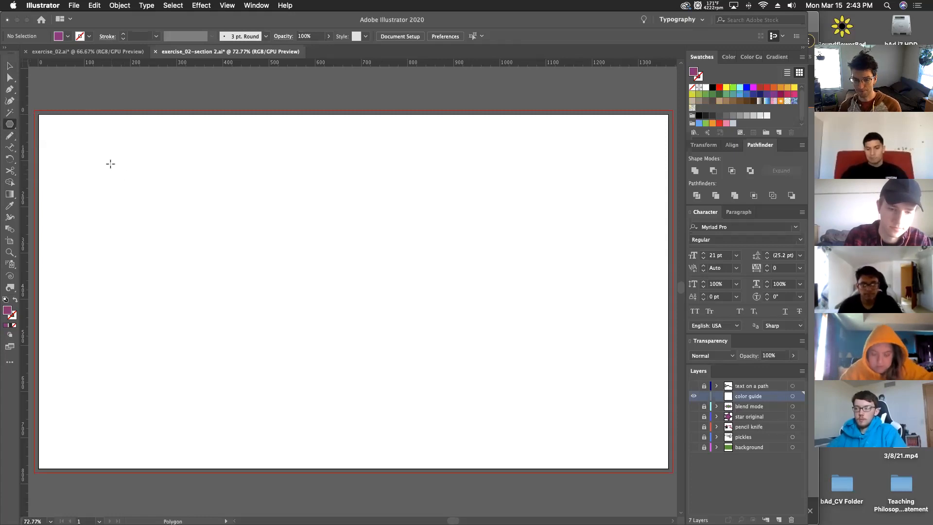
drag(110, 163, 117, 194)
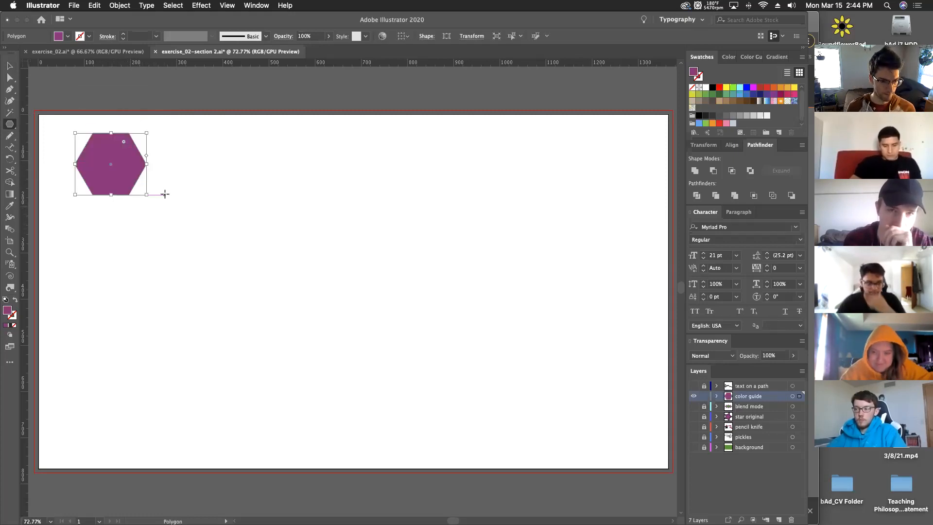
key(v)
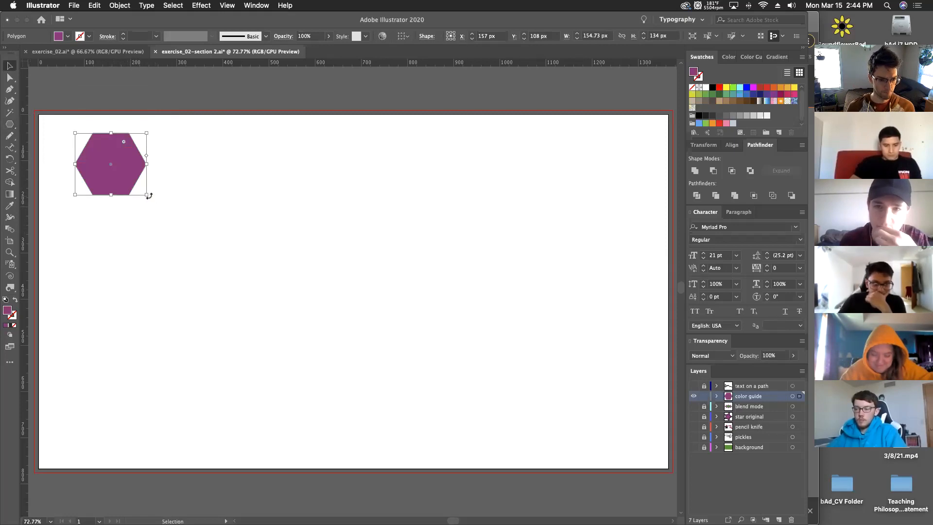
drag(147, 203, 124, 222)
key(super+z)
Step: Duplicate the hexagon with an offset of 116 px to the right and 67 px down so the slanted edges meet
key(super+1)
key(a)
key(v)
scroll(486, 311, right, 5)
scroll(487, 311, down, 1)
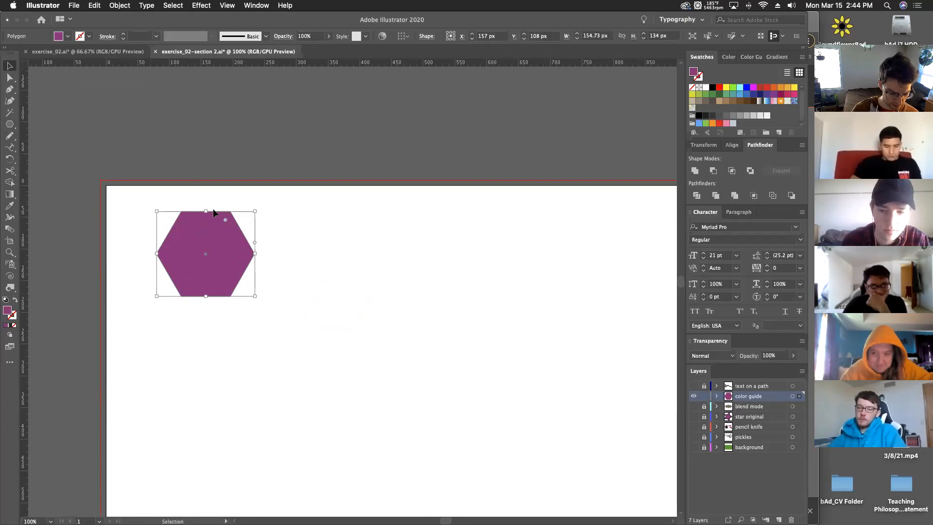
key(super+equal)
drag(387, 327, 274, 300)
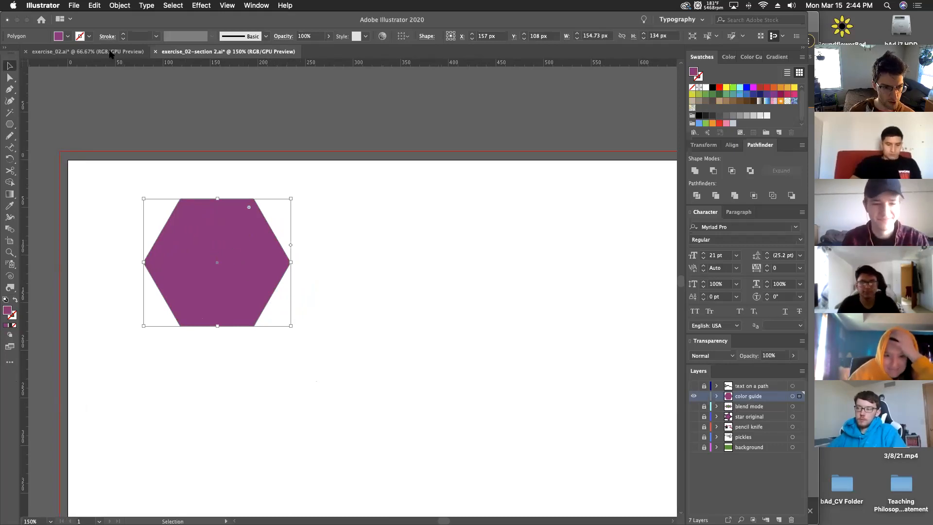
click(95, 5)
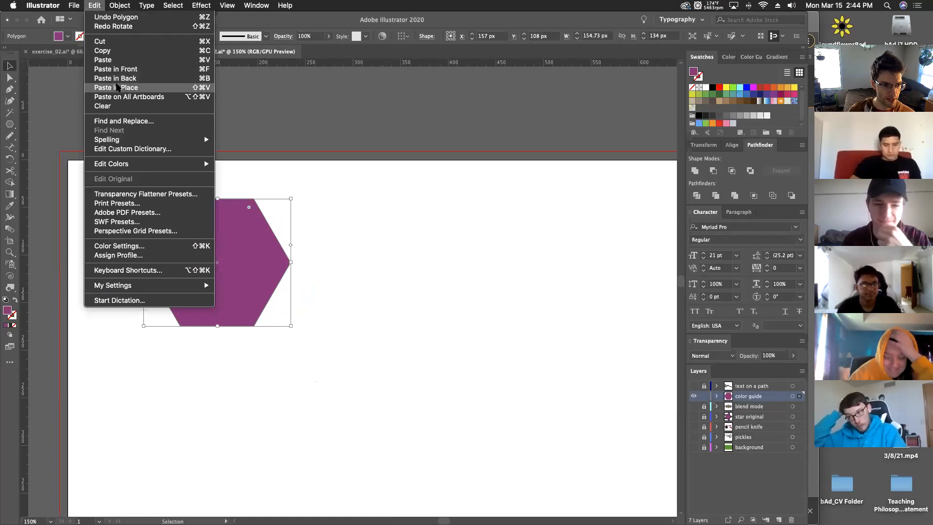
click(105, 51)
click(95, 5)
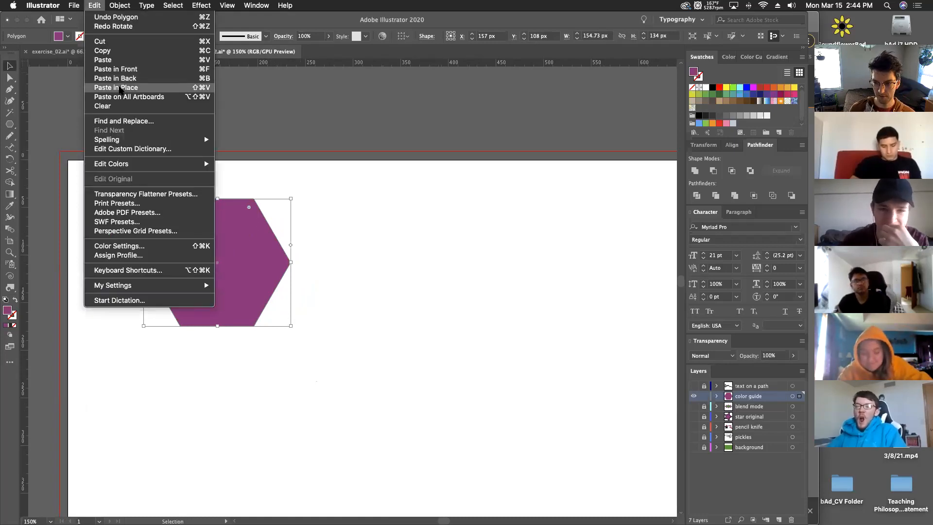
click(120, 88)
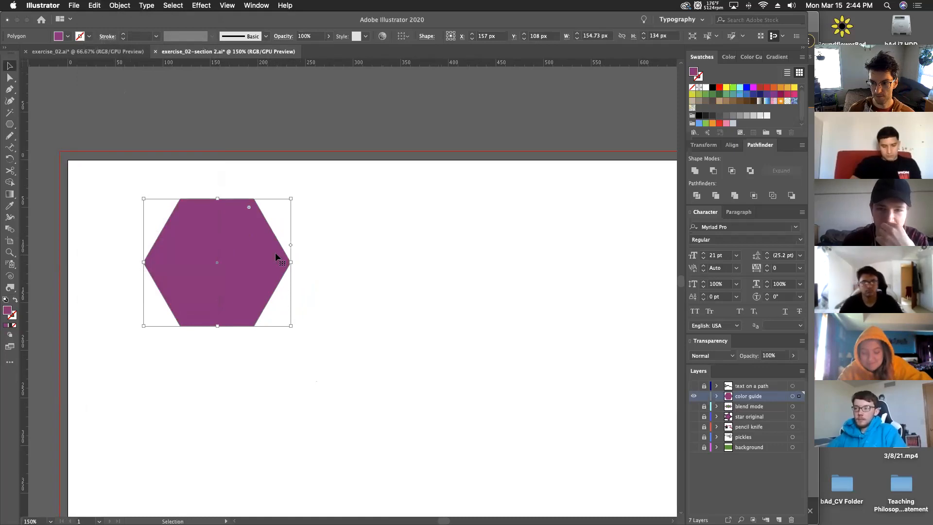
drag(210, 245, 316, 309)
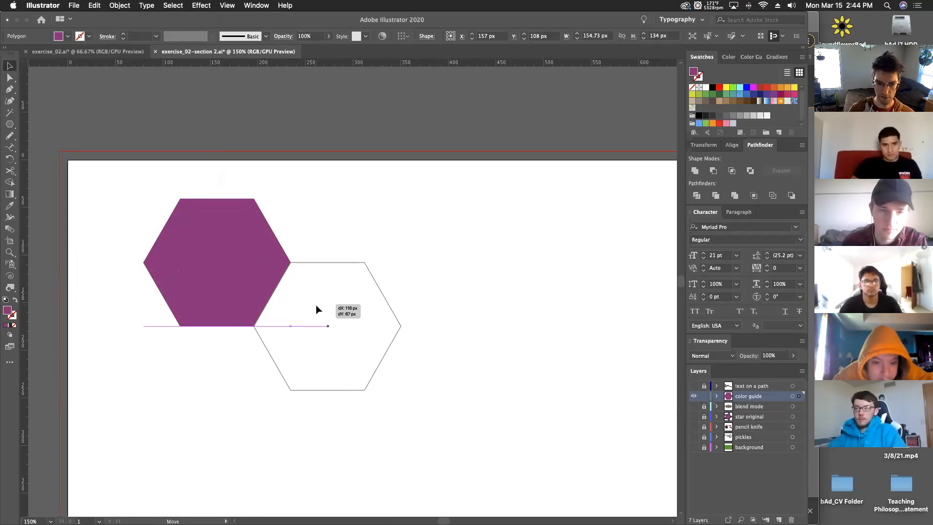
drag(316, 310, 316, 306)
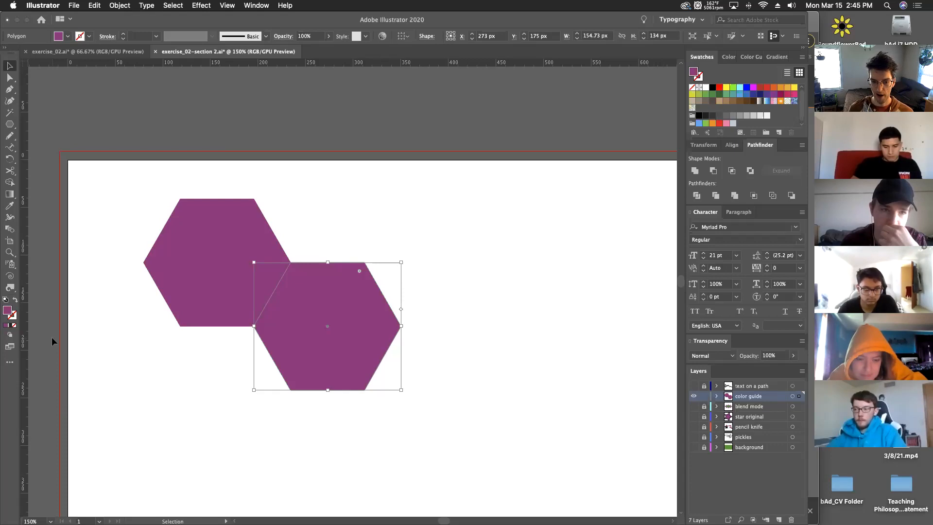
Step: Repeat the duplicate transformation twice to extend the diagonal chain to four hexagons
key(super+minus)
key(super+minus)
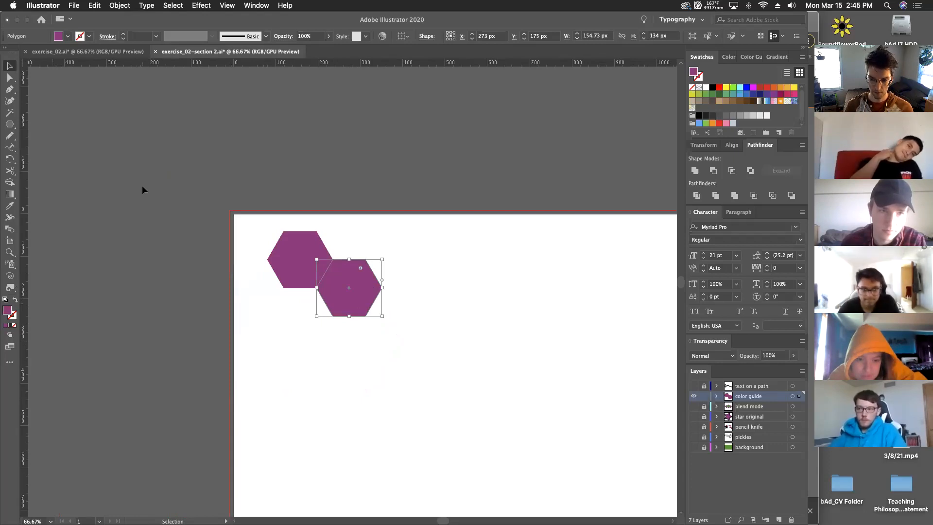
key(a)
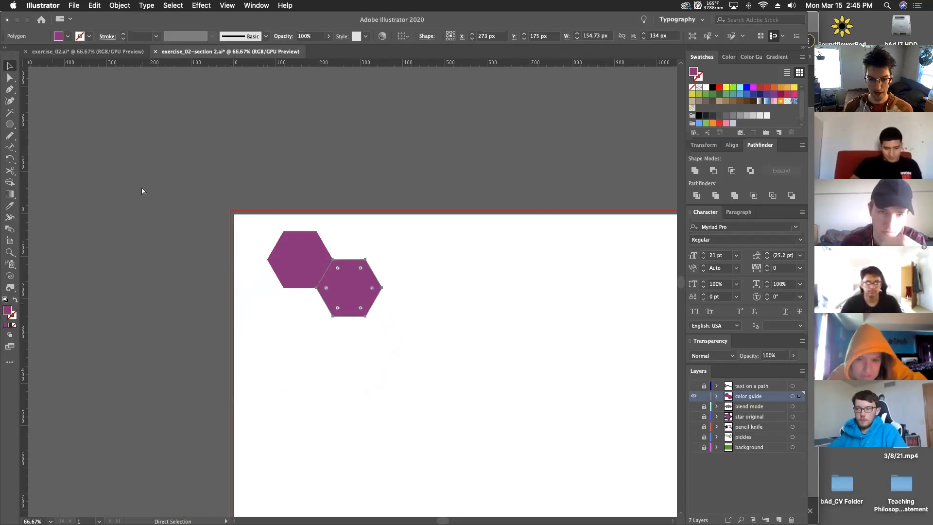
key(v)
key(a)
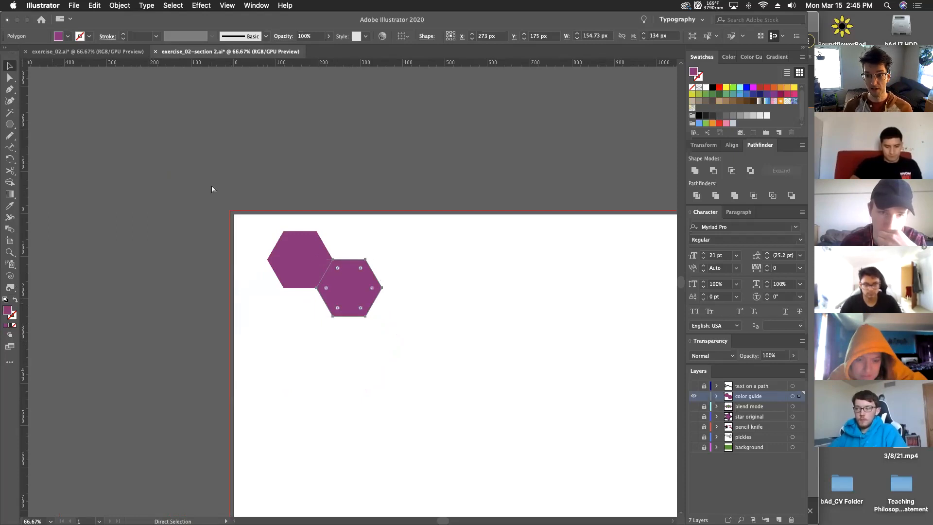
key(super+d)
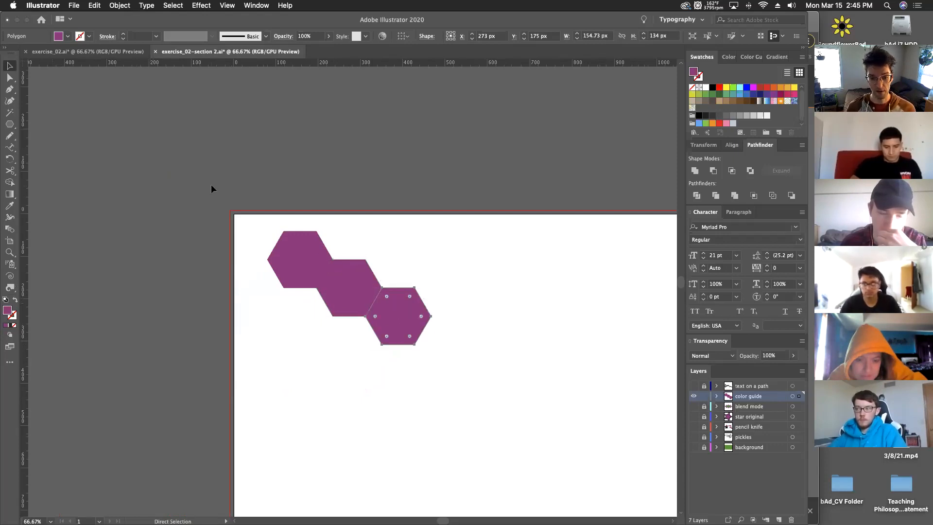
key(v)
key(a)
key(super+d)
key(v)
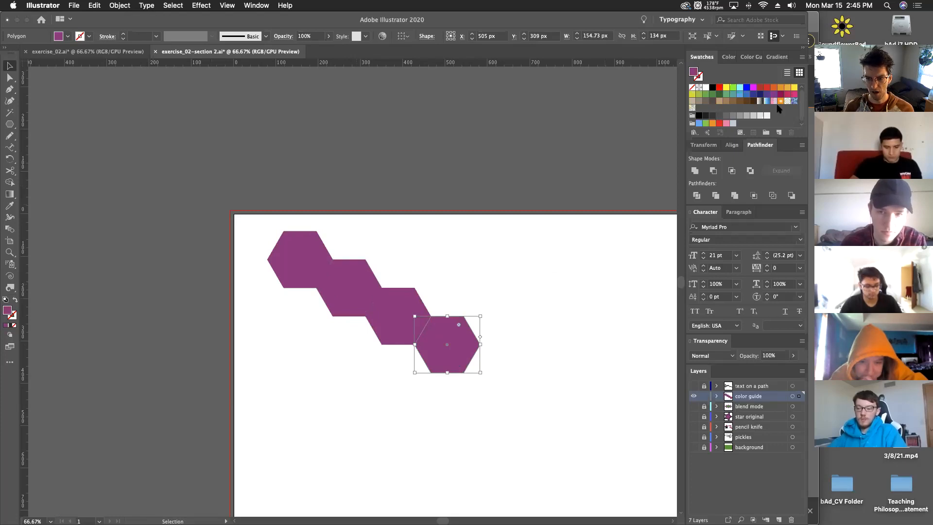
Step: Show the Color Guide and repeat the duplication once more to add a fifth hexagon to the chain
click(751, 57)
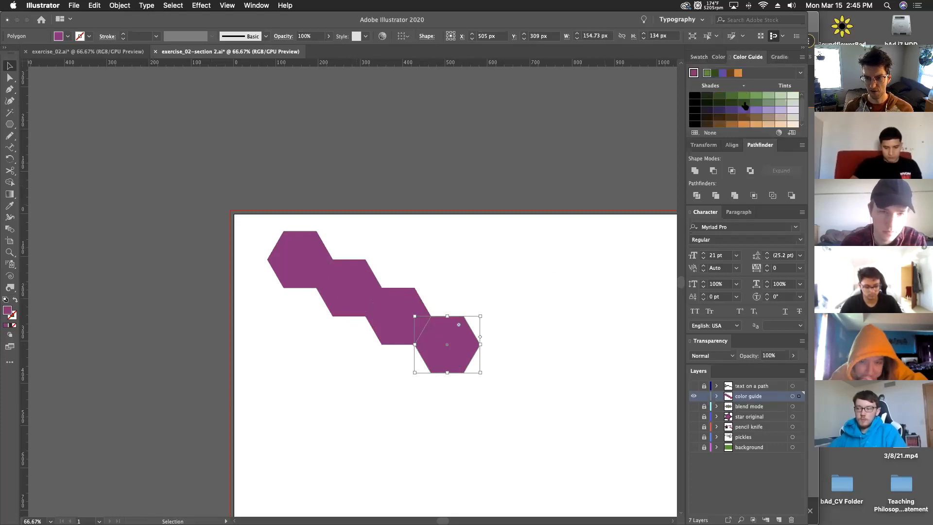
key(a)
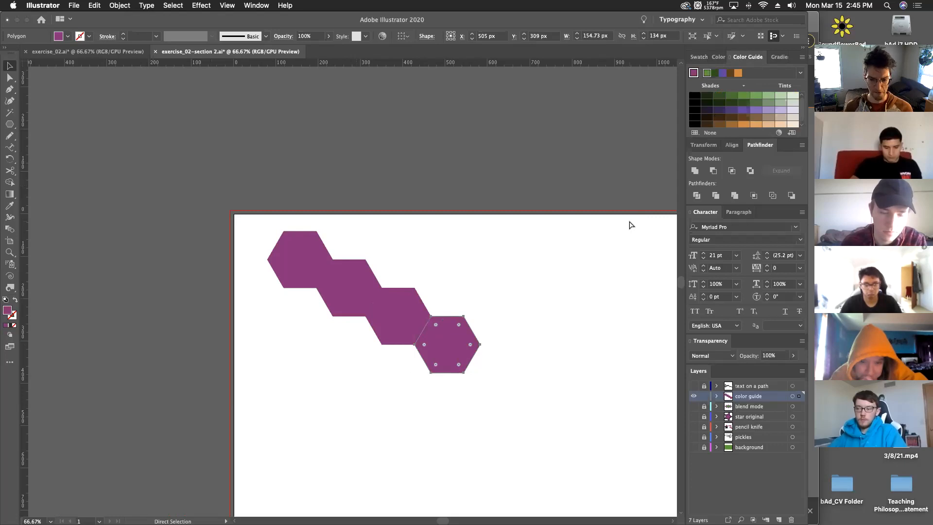
key(v)
key(super+d)
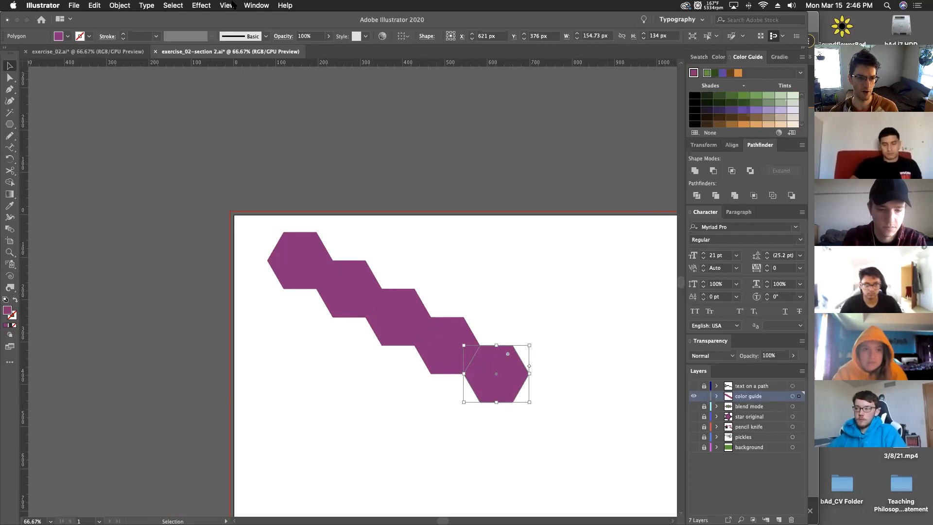
click(254, 5)
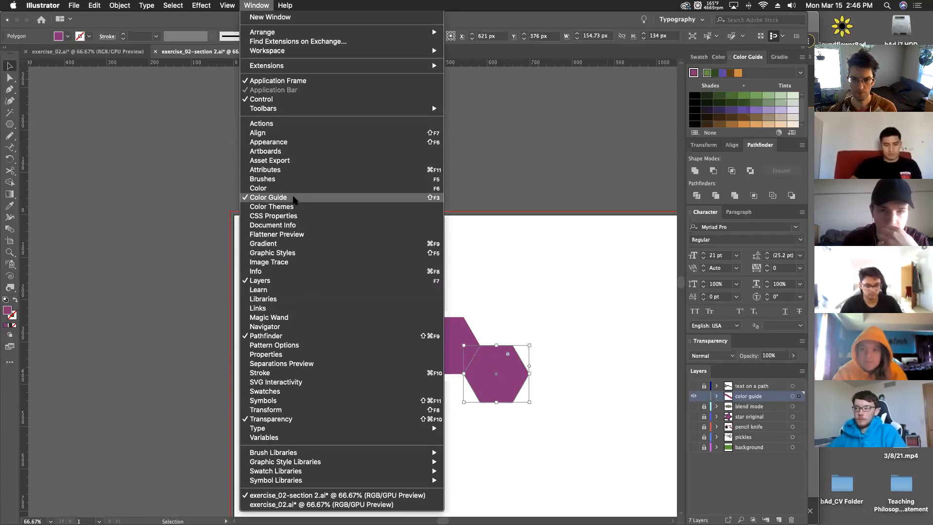
click(662, 179)
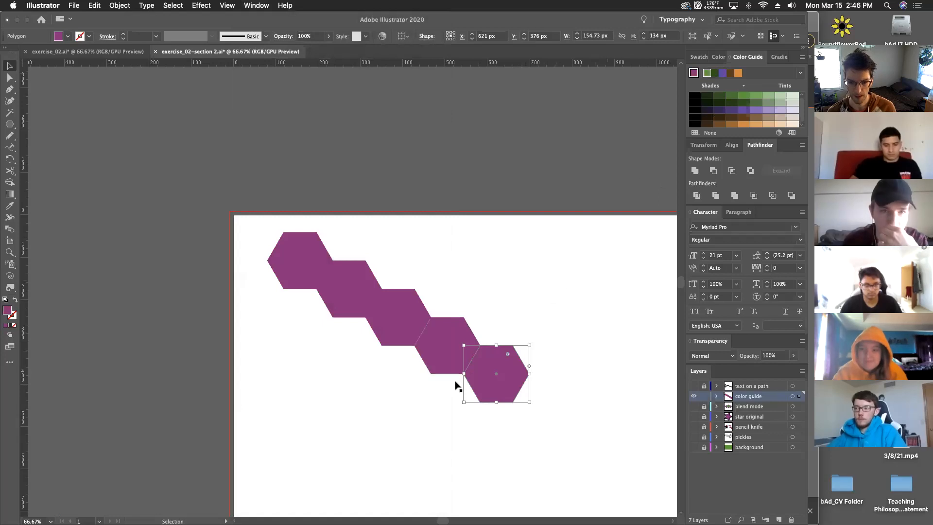
Step: Fill the first hexagon of the chain with the golden yellow F2C60F
click(300, 260)
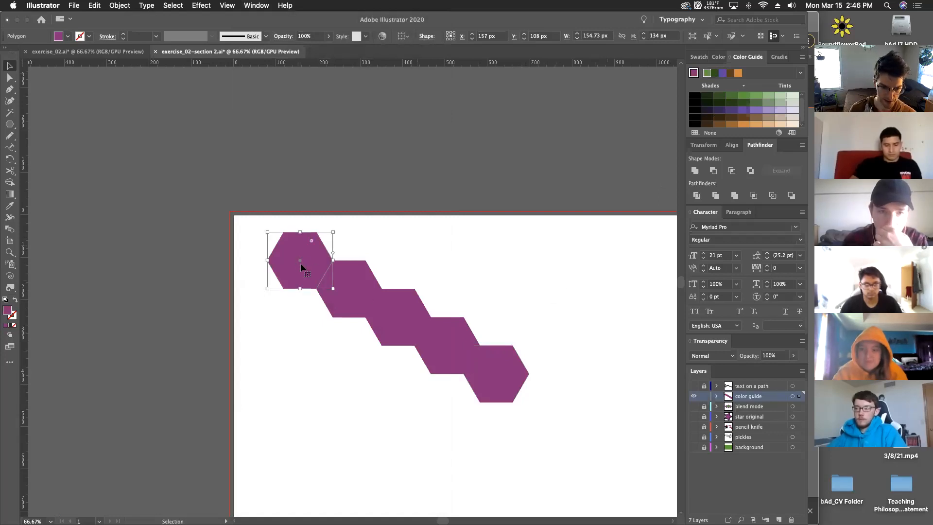
double_click(6, 311)
drag(473, 267, 474, 278)
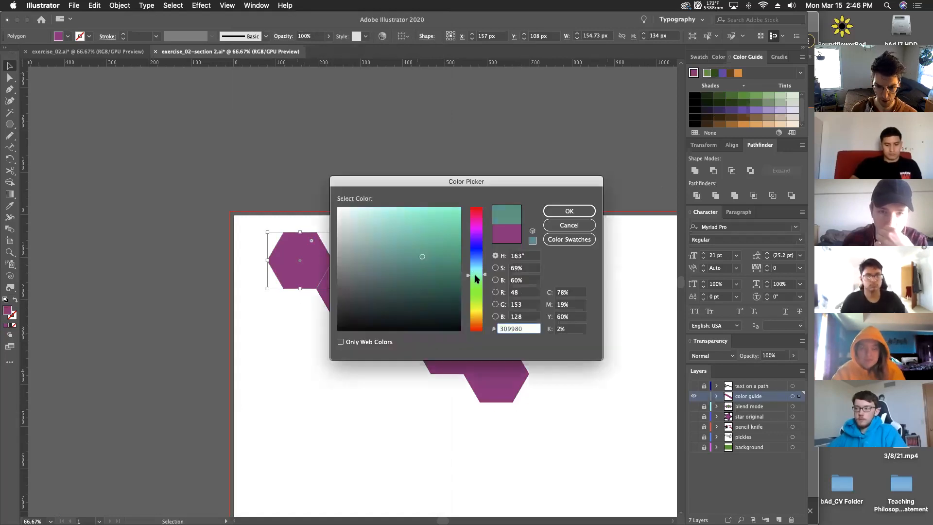
drag(437, 253, 444, 240)
drag(474, 292, 476, 305)
drag(451, 229, 450, 217)
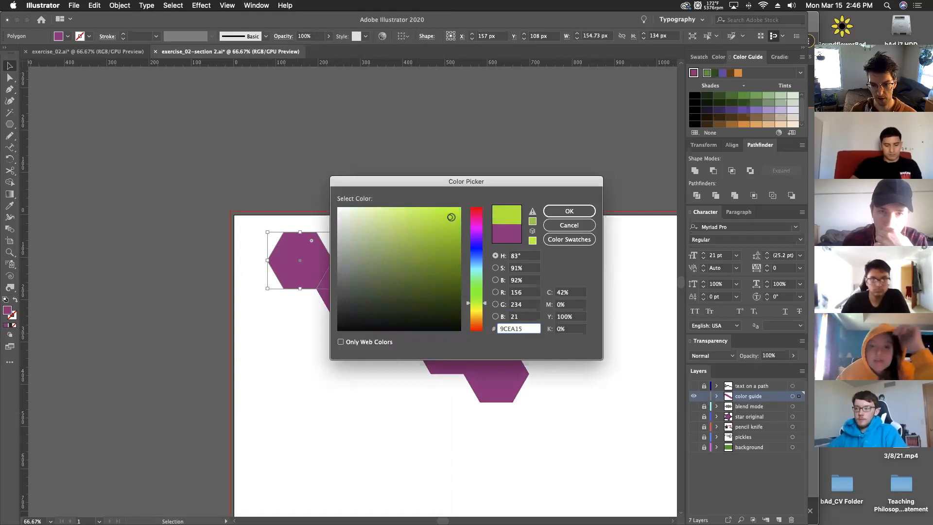
click(477, 301)
click(476, 315)
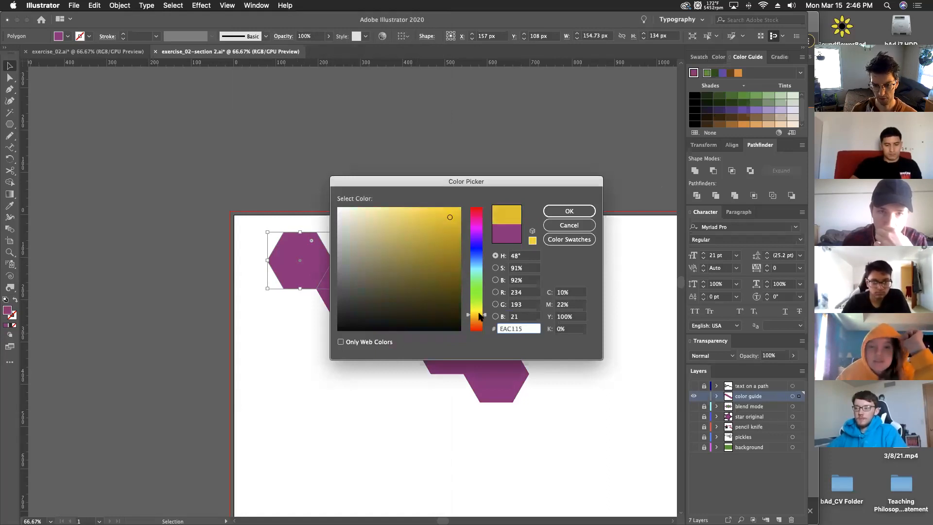
drag(444, 225, 454, 212)
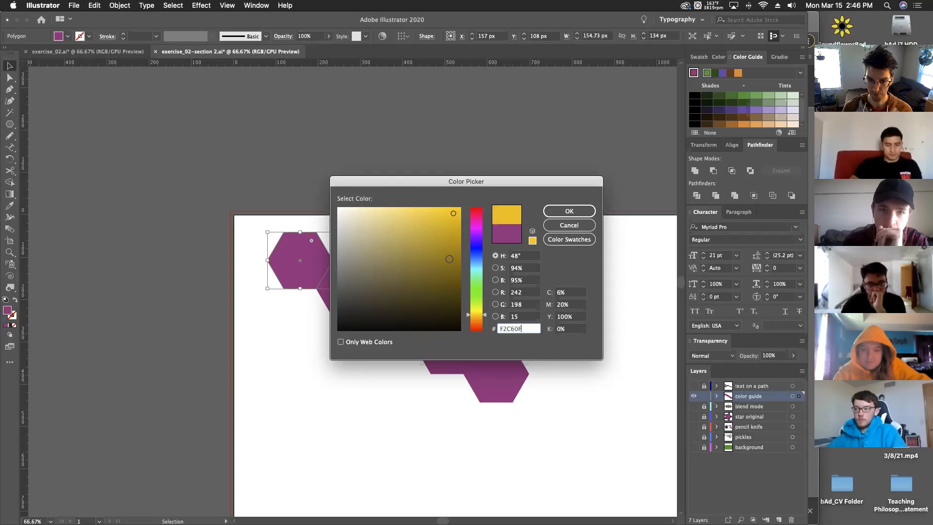
click(566, 211)
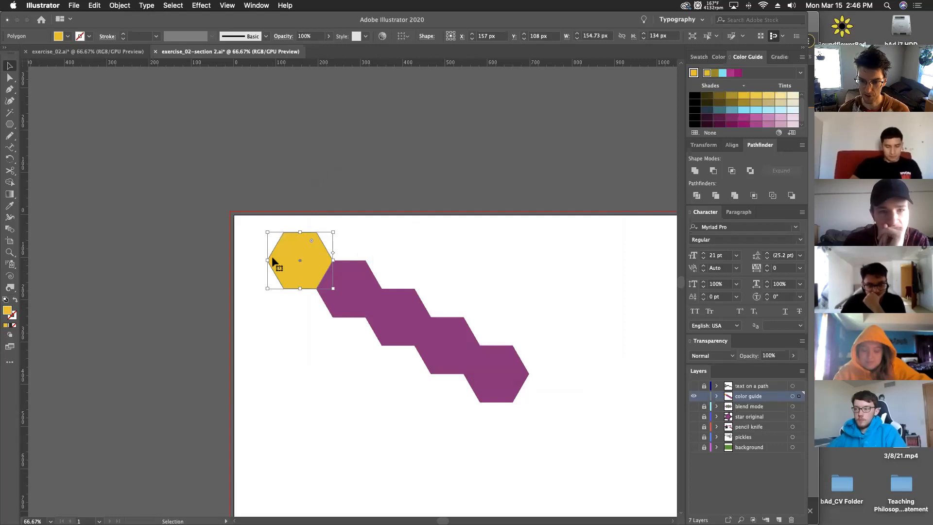
Step: Set the first hexagon's yellow as the Color Guide's base color and choose the High Contrast 4 harmony rule
click(694, 73)
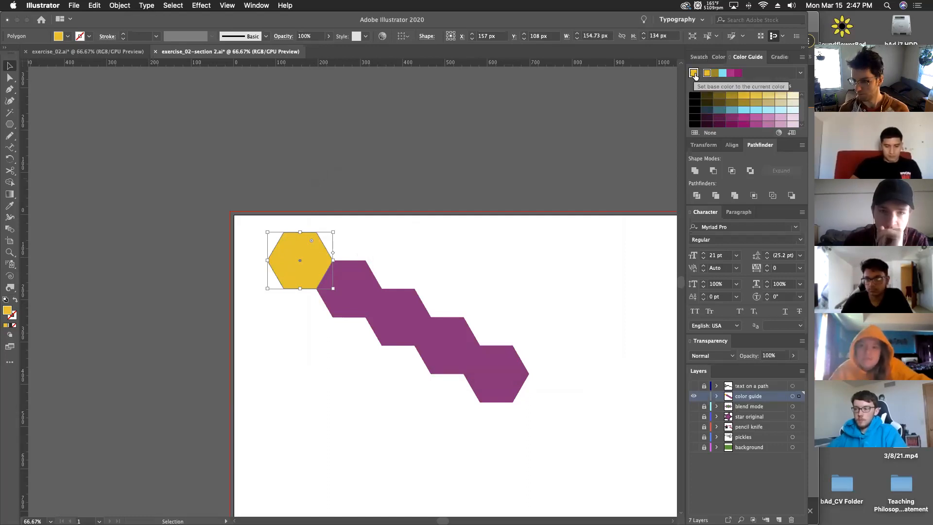
click(801, 75)
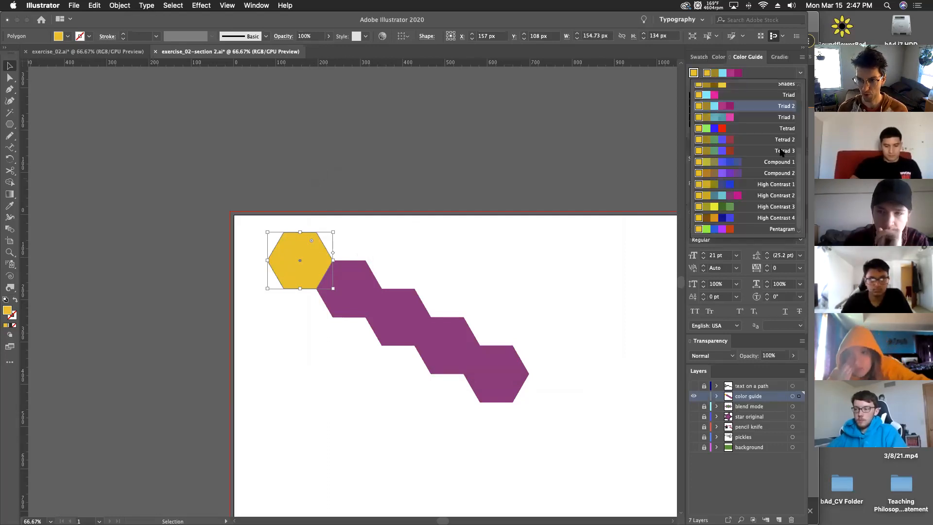
scroll(781, 152, up, 5)
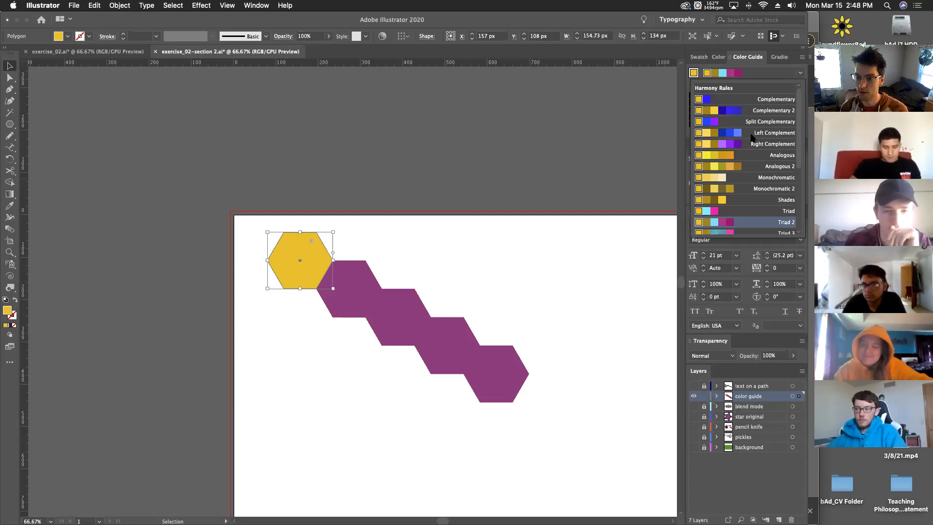
scroll(758, 141, down, 1)
scroll(763, 168, down, 4)
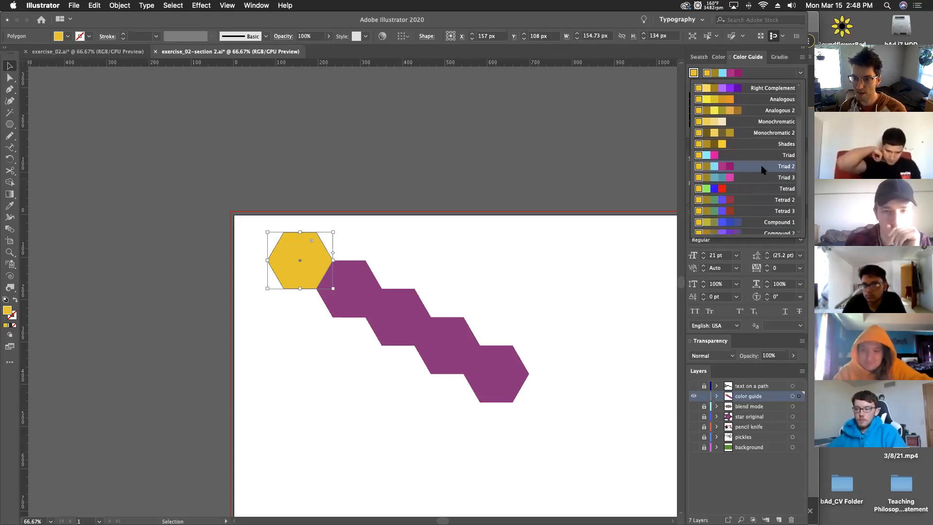
scroll(750, 193, down, 5)
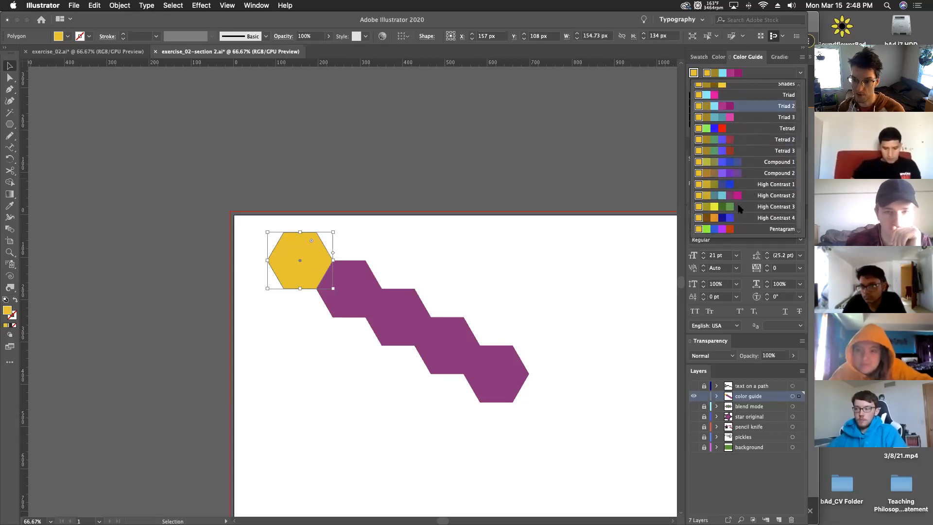
click(738, 221)
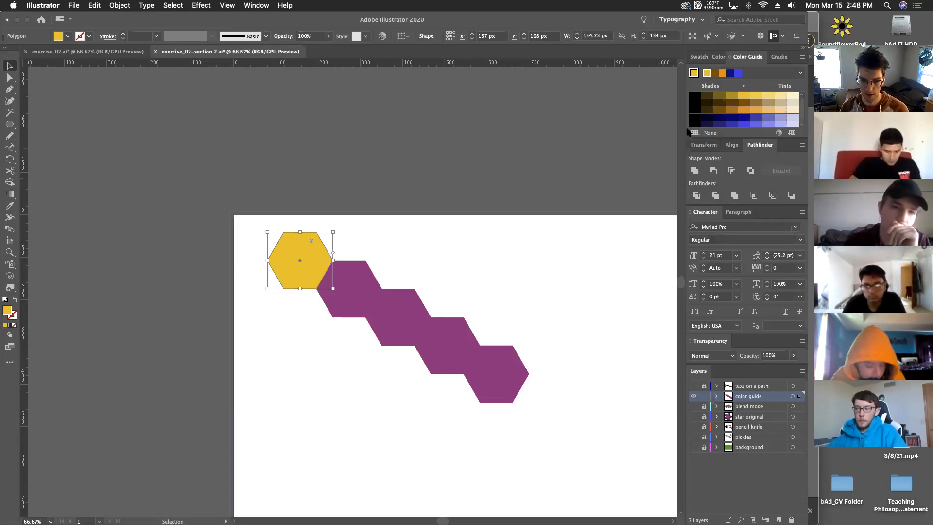
Step: Try to fill the second hexagon with the brown base color of the High Contrast 4 harmony
click(360, 290)
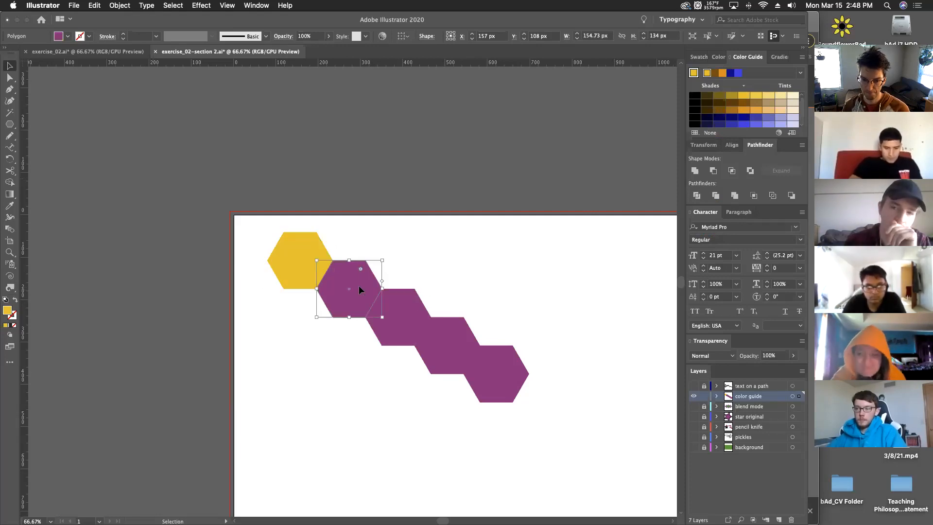
click(743, 102)
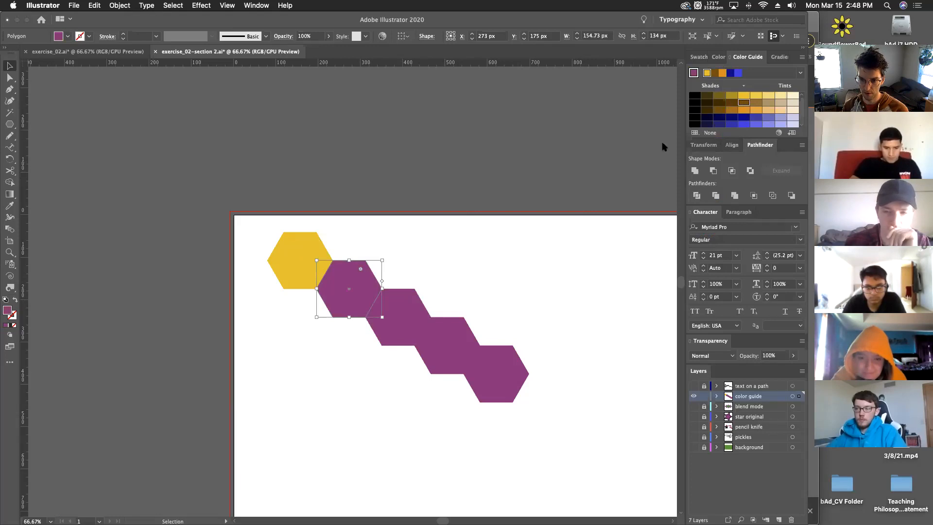
click(417, 240)
click(358, 287)
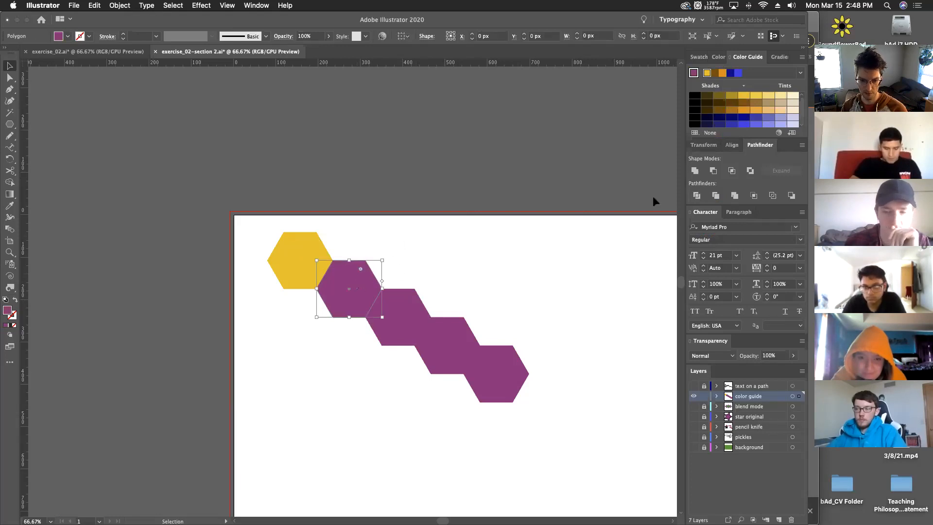
click(743, 103)
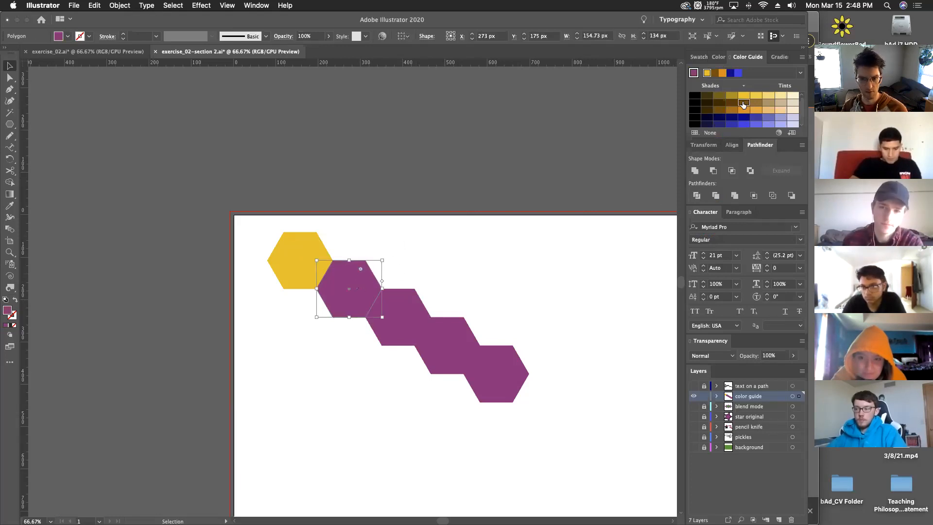
click(500, 285)
click(392, 305)
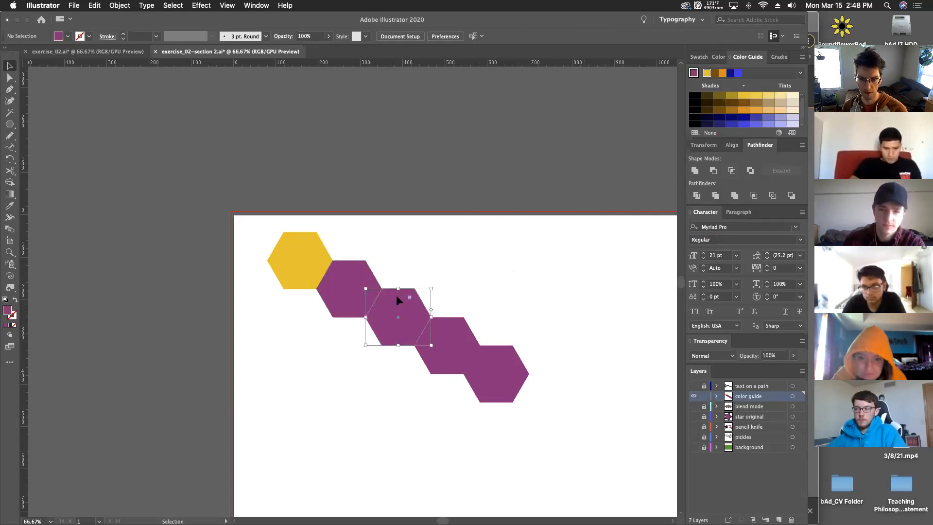
click(516, 210)
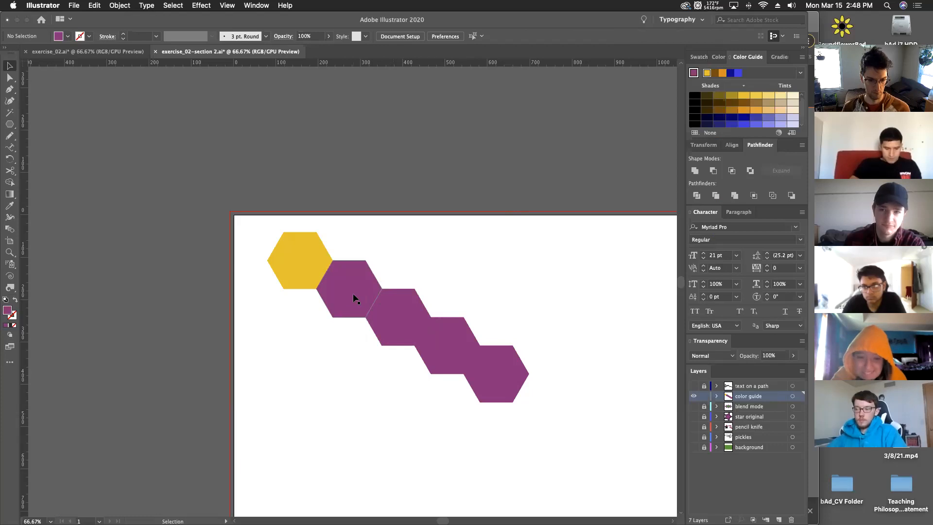
Step: Save and close the hexagon document, then quit Illustrator, discarding changes to exercise_02.ai and clearing the clipboard
key(a)
key(super+s)
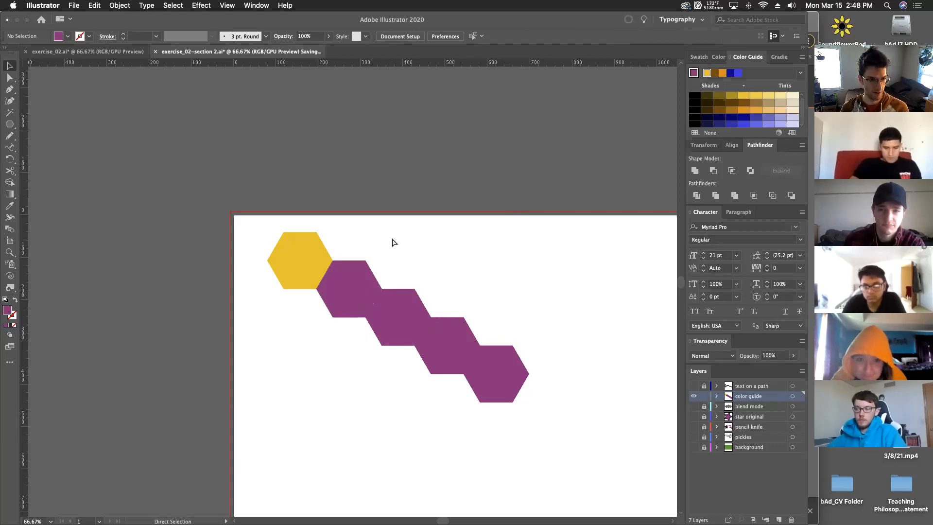
key(super+w)
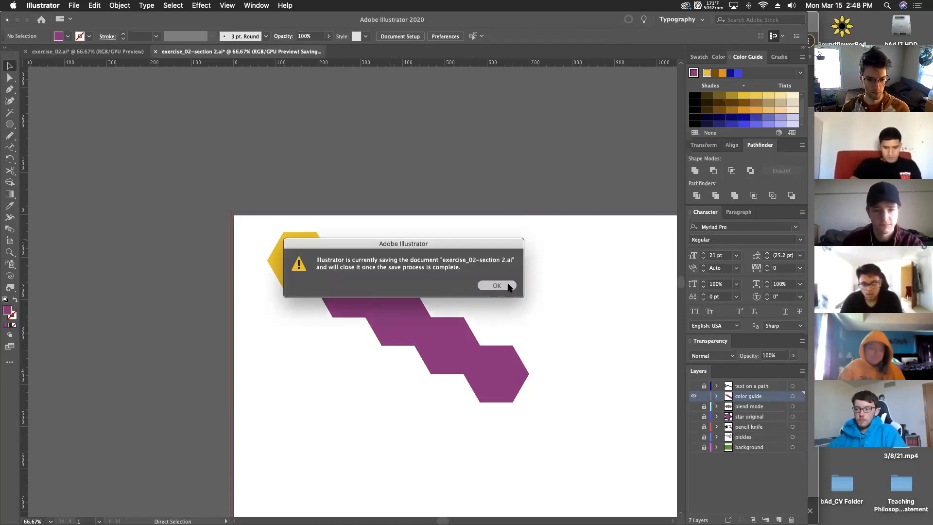
key(super+q)
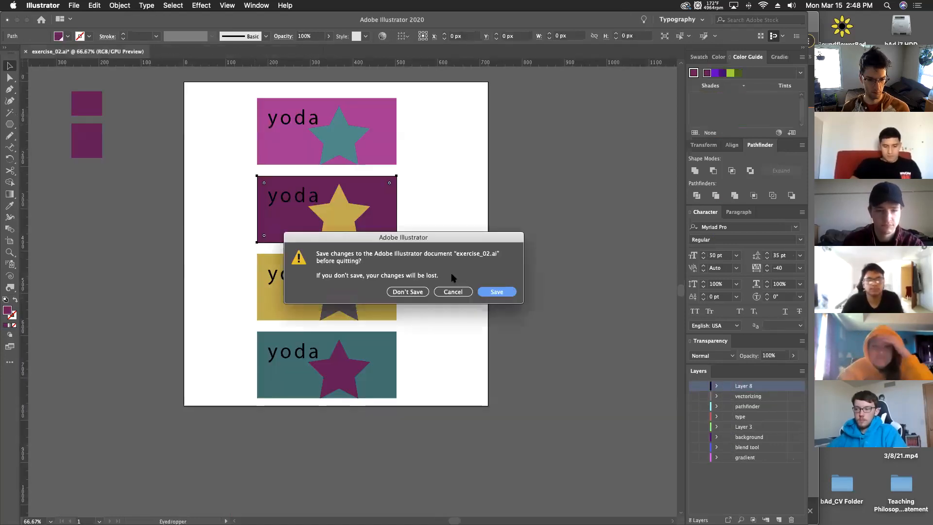
click(412, 292)
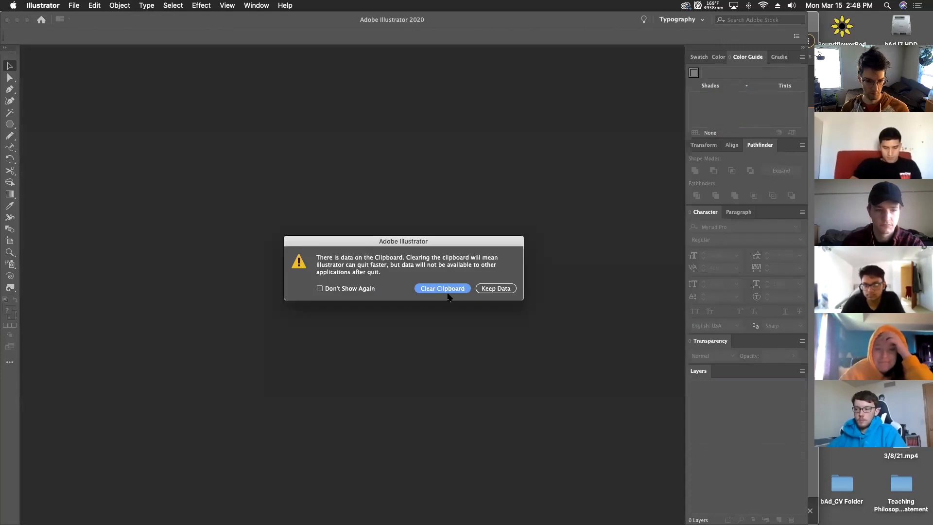
click(452, 288)
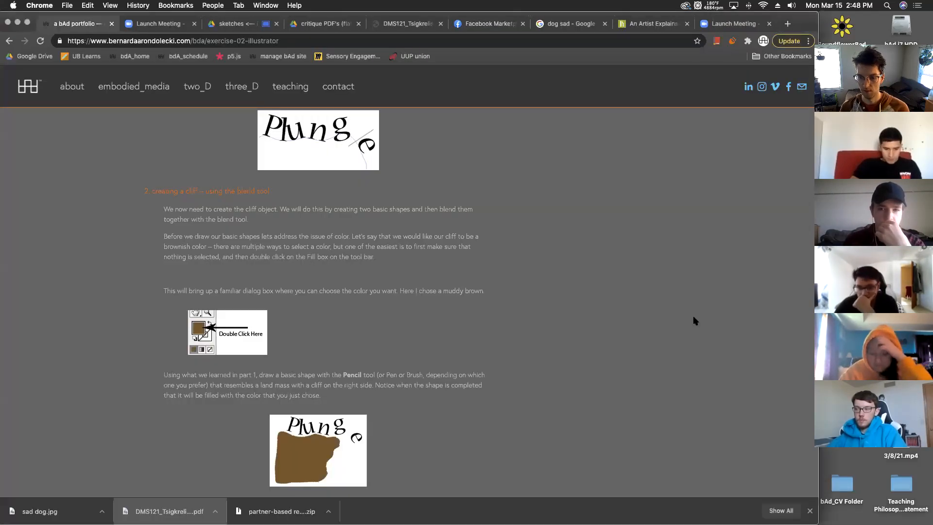
Step: Reopen exercise_02-section 2.ai from the desktop in Illustrator
key(F11)
click(705, 286)
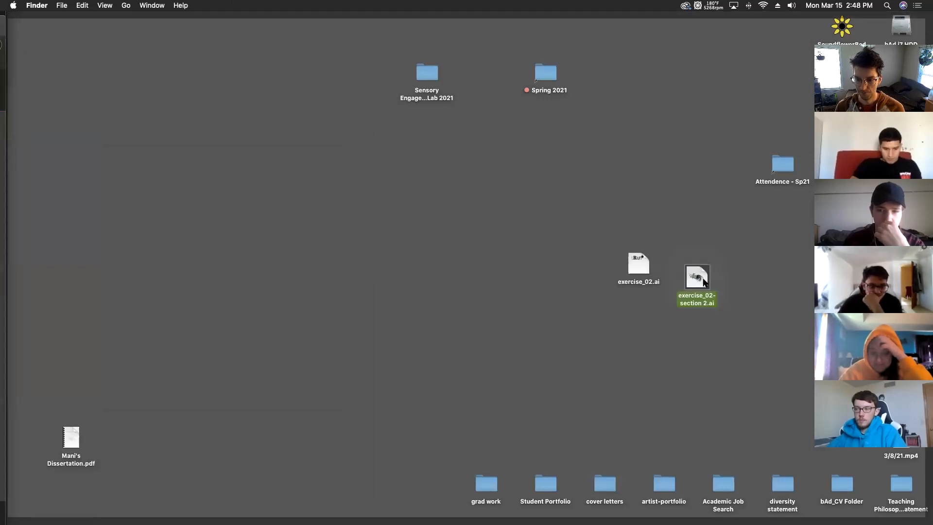
double_click(704, 282)
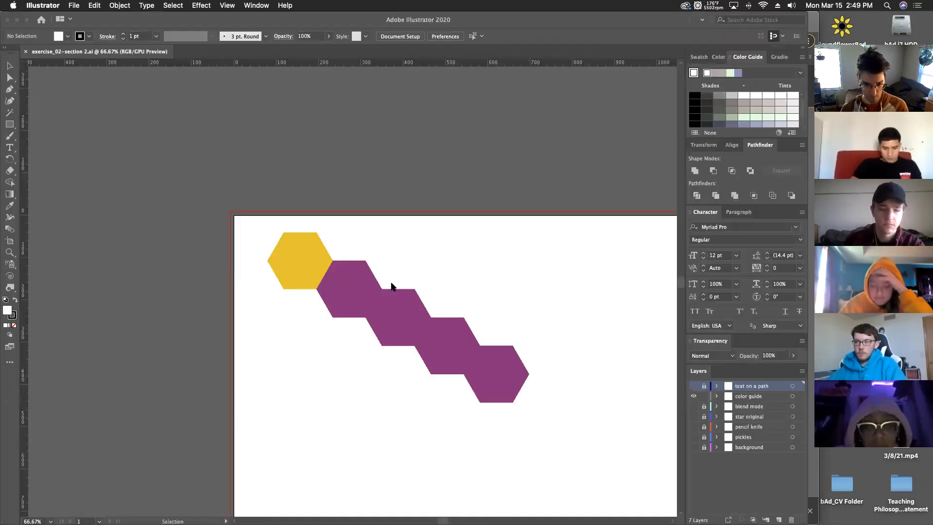
Step: Set the Color Guide's base color to the yellow of the first hexagon
click(371, 283)
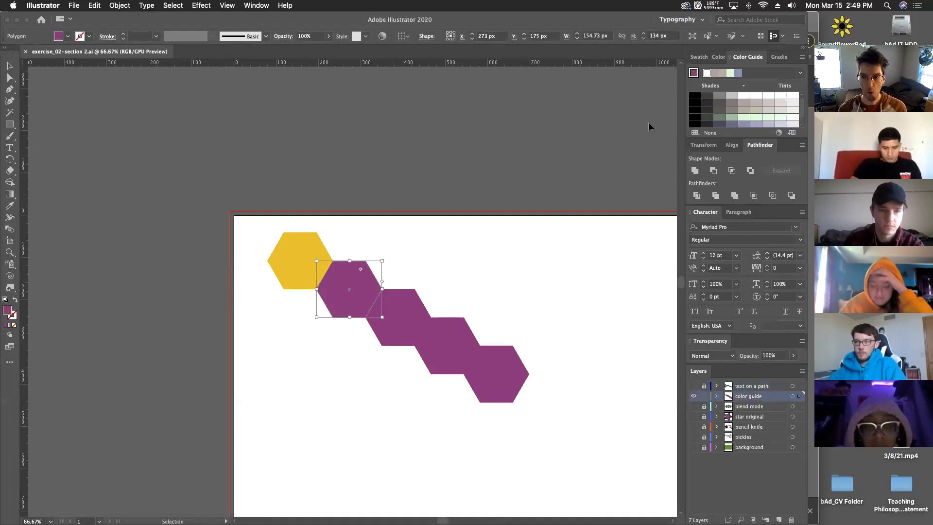
click(300, 252)
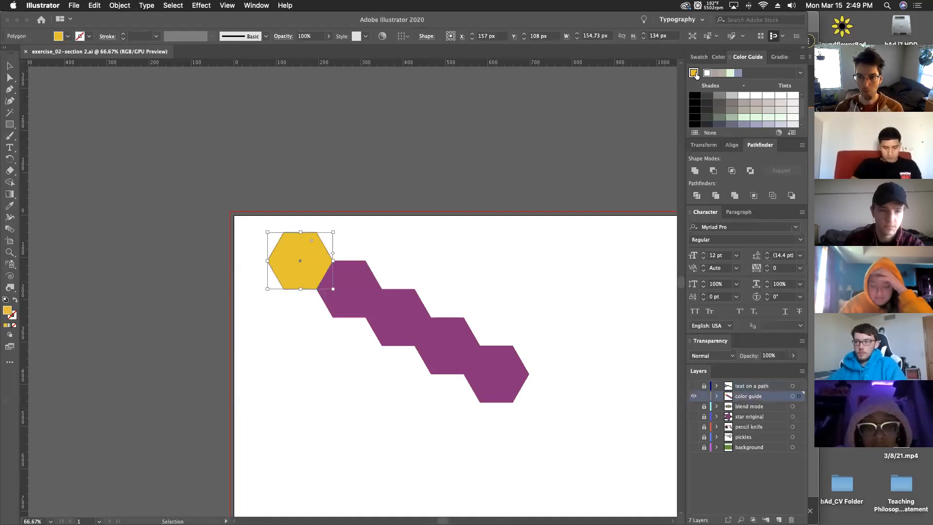
click(694, 73)
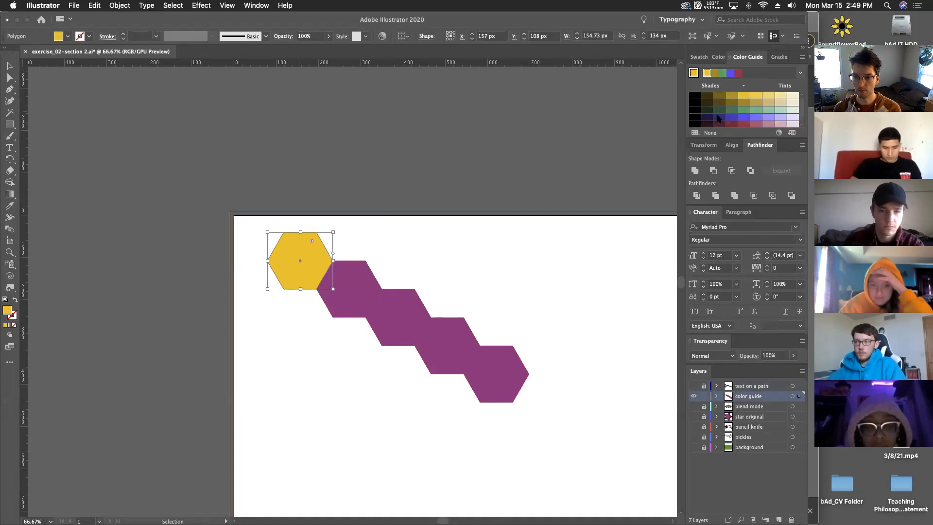
Step: Fill the second to fifth hexagons in order with the harmony's olive brown, green, blue-violet and dark red base colors
click(371, 281)
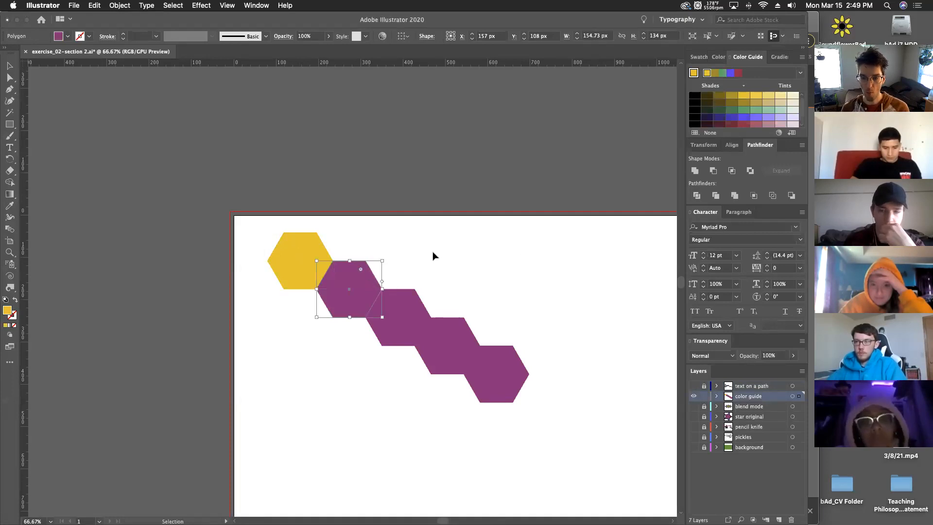
click(741, 103)
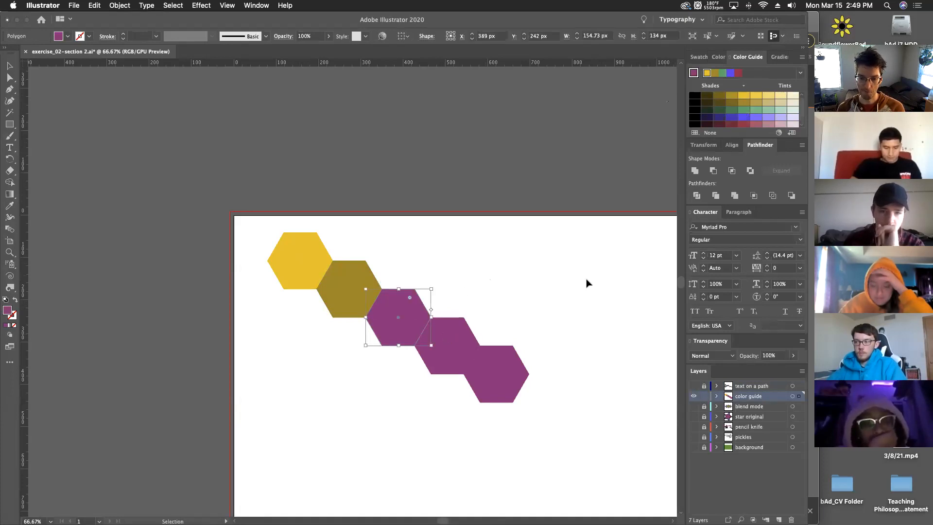
click(742, 111)
click(468, 339)
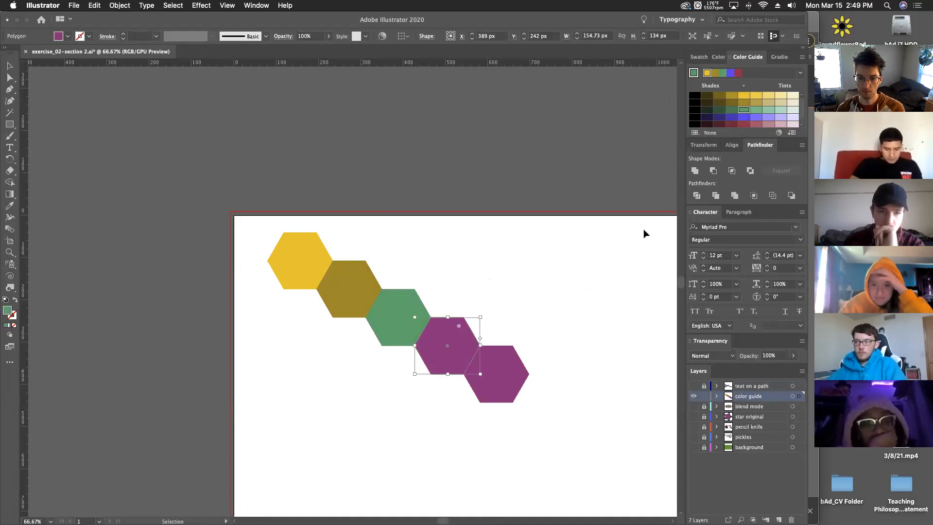
click(742, 120)
click(512, 373)
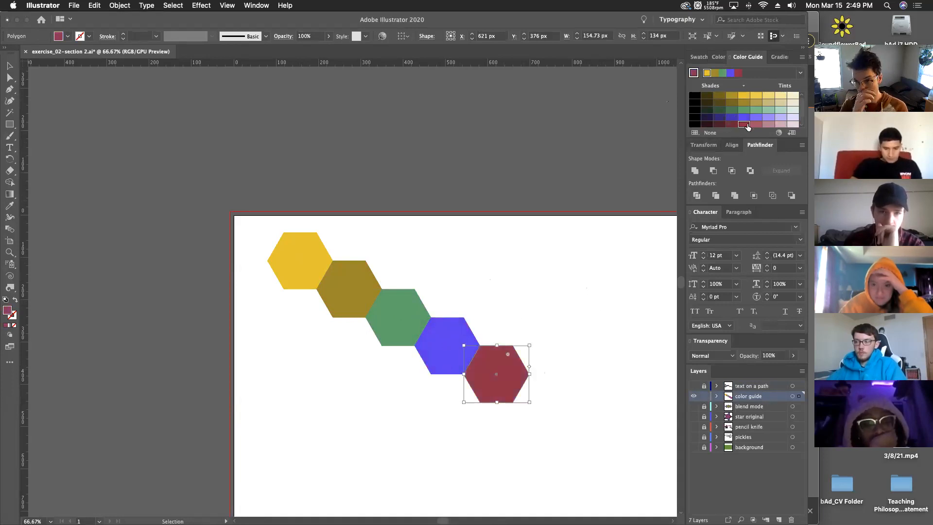
Step: Duplicate the five-hexagon chain onto the canvas above the artboard and rotate the copy into a horizontal row
key(space)
drag(513, 405, 328, 394)
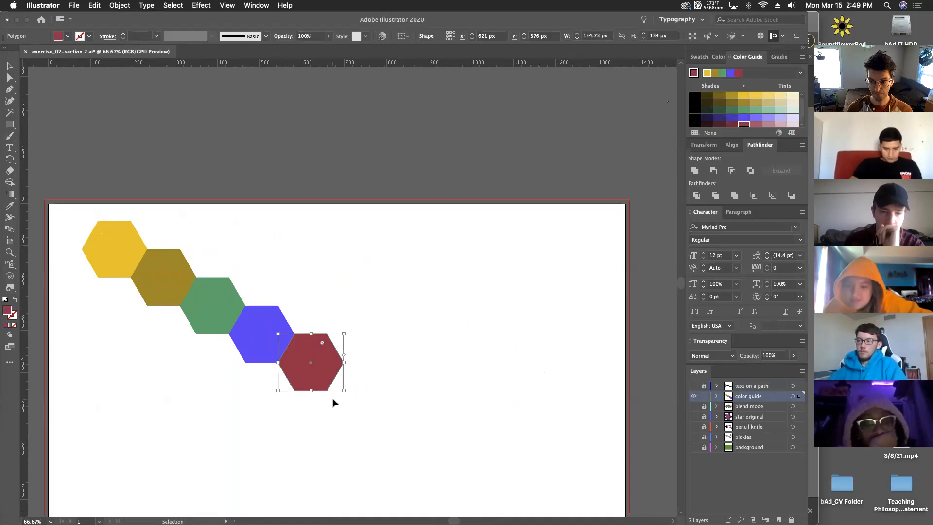
scroll(321, 375, right, 1)
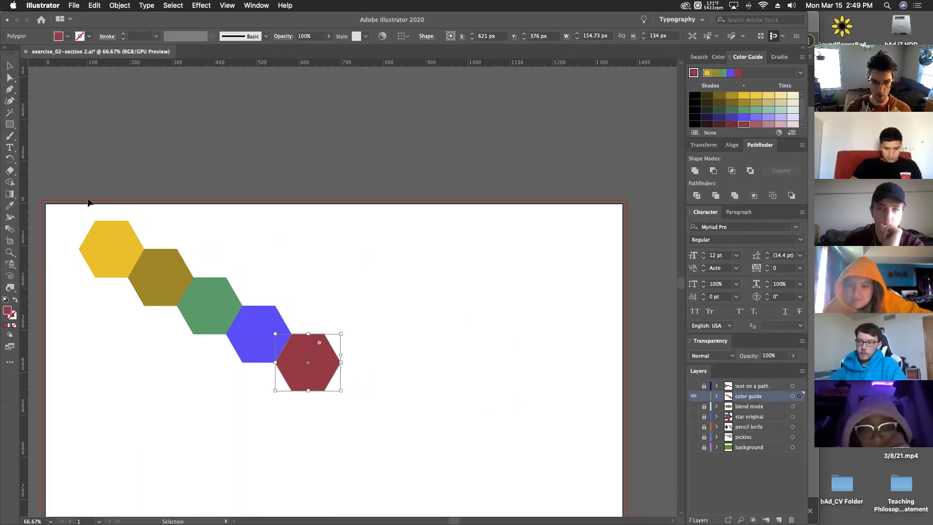
drag(80, 198, 377, 429)
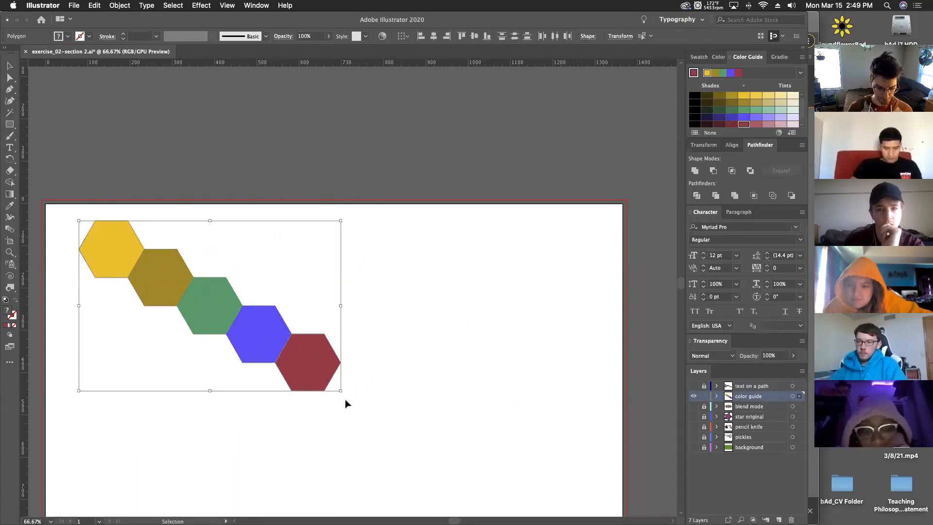
drag(314, 384, 434, 186)
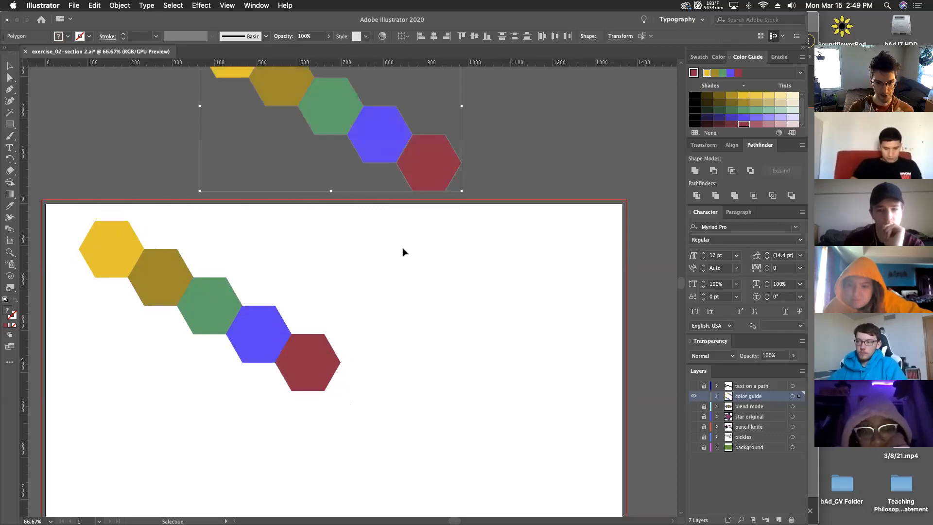
scroll(394, 292, up, 2)
scroll(394, 292, up, 1)
drag(474, 242, 559, 168)
drag(400, 168, 415, 196)
click(411, 431)
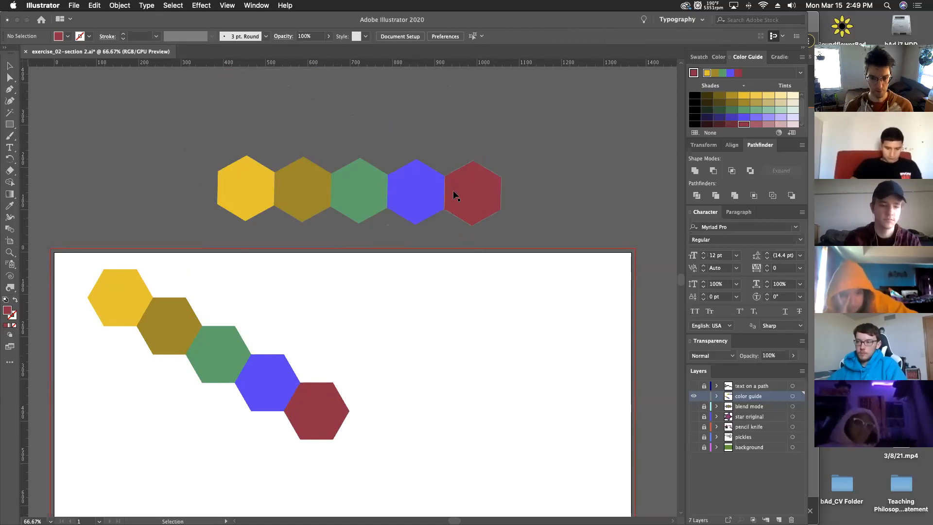
key(i)
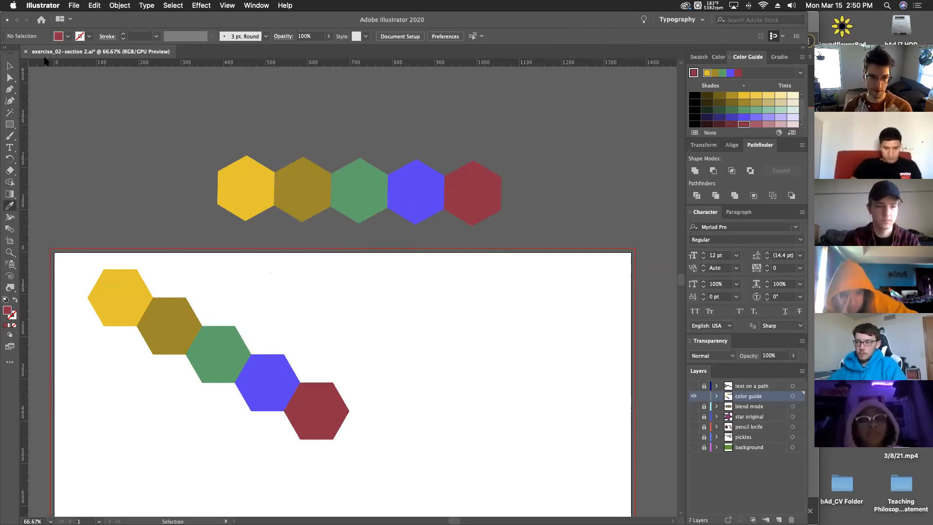
click(699, 57)
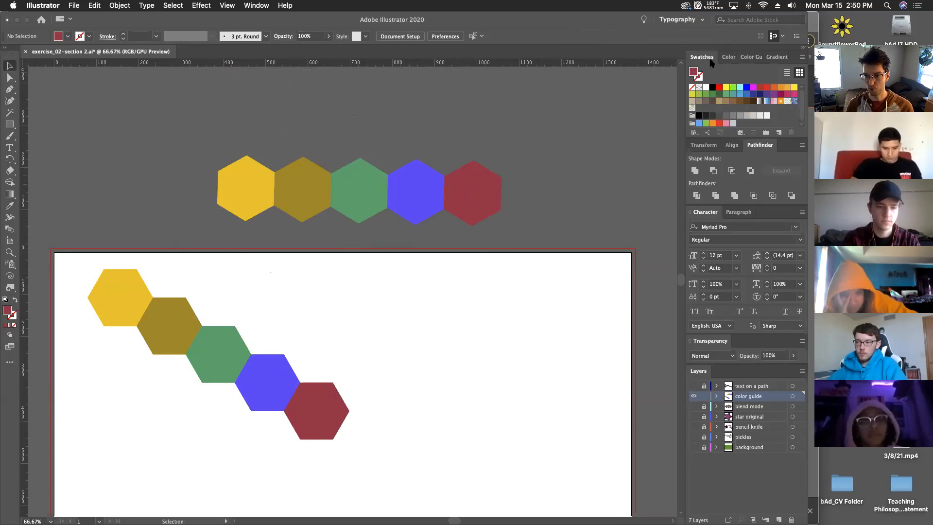
click(779, 132)
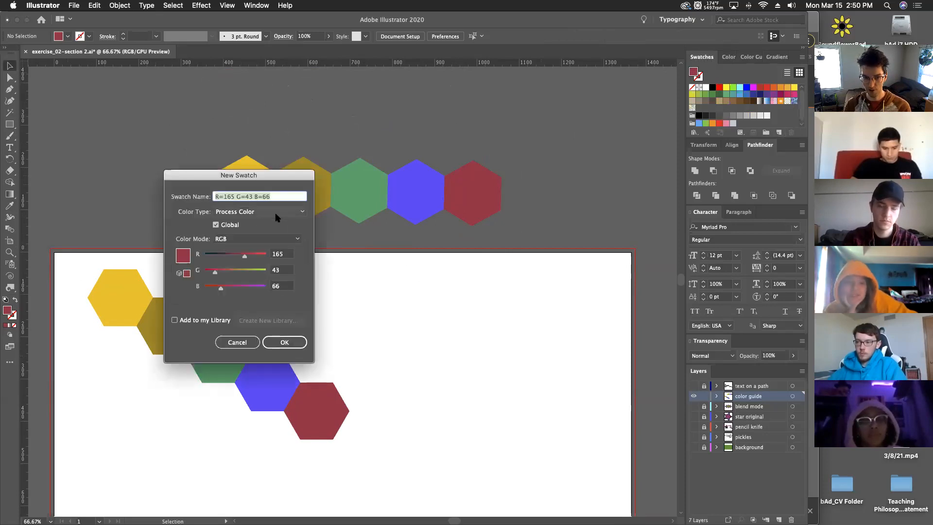
text(lushglhsjgdlk)
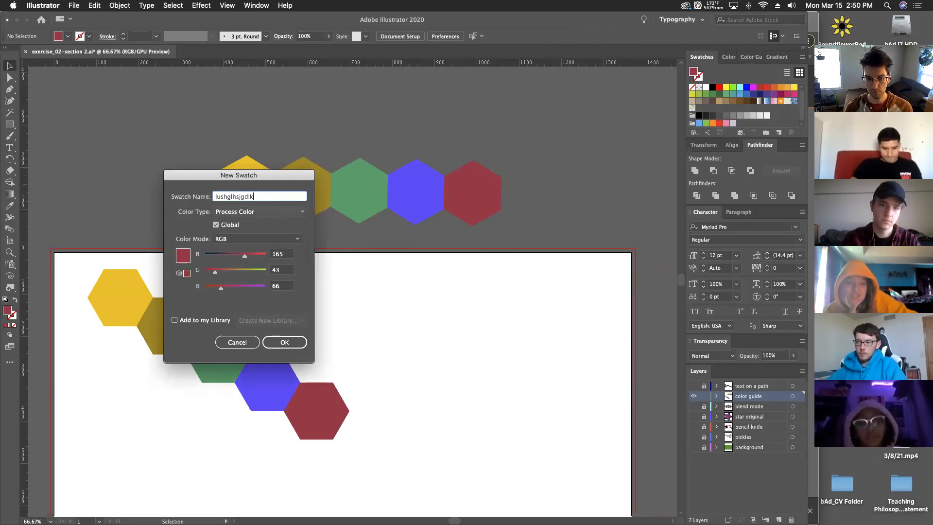
click(237, 342)
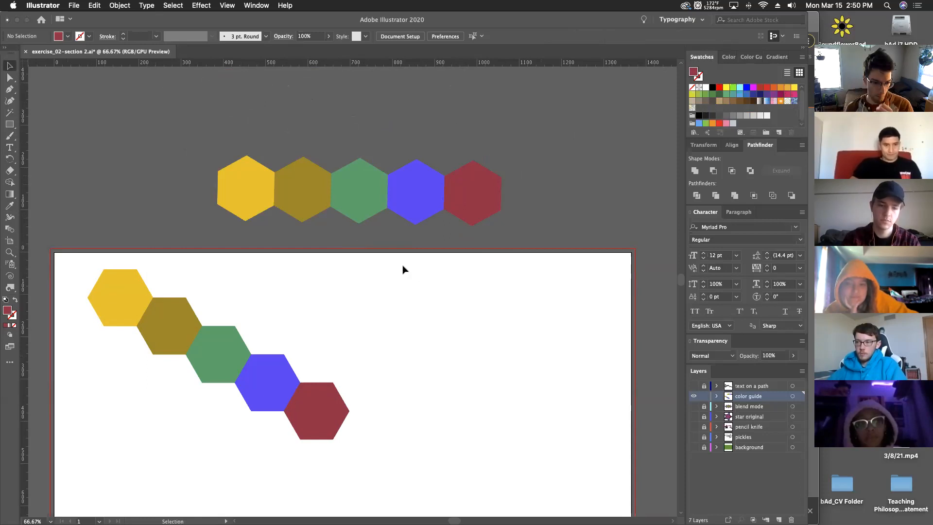
Step: Duplicate the diagonal five-hexagon chain directly below itself so both rows interlock edge to edge
drag(65, 252, 373, 463)
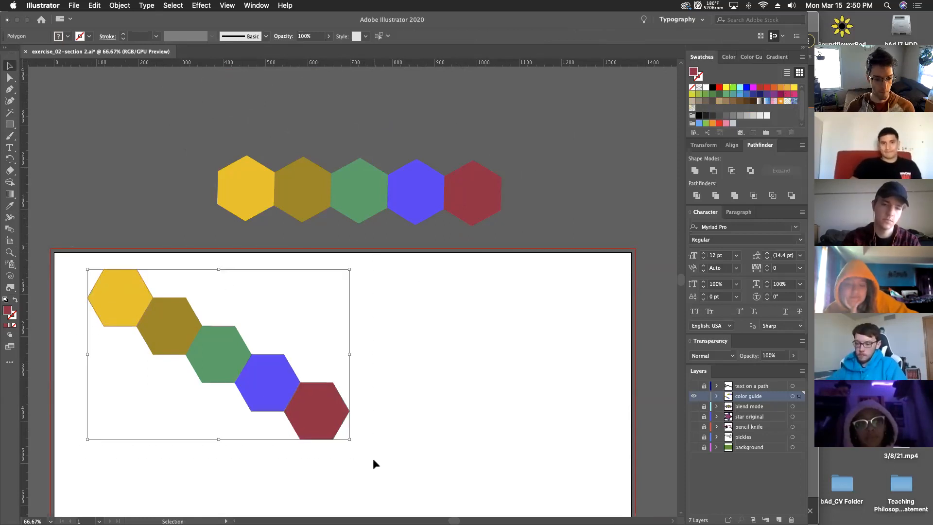
key(a)
key(super+equal)
key(v)
drag(250, 244, 251, 332)
Step: Recolor the lower row's first three hexagons green, blue-violet and dark red by sampling the upper row
click(217, 292)
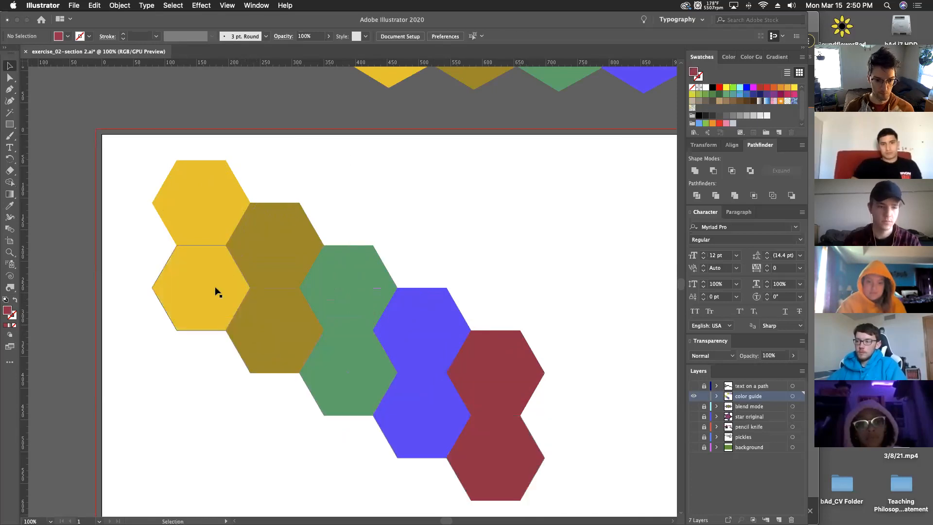
key(i)
click(361, 297)
click(364, 294)
key(v)
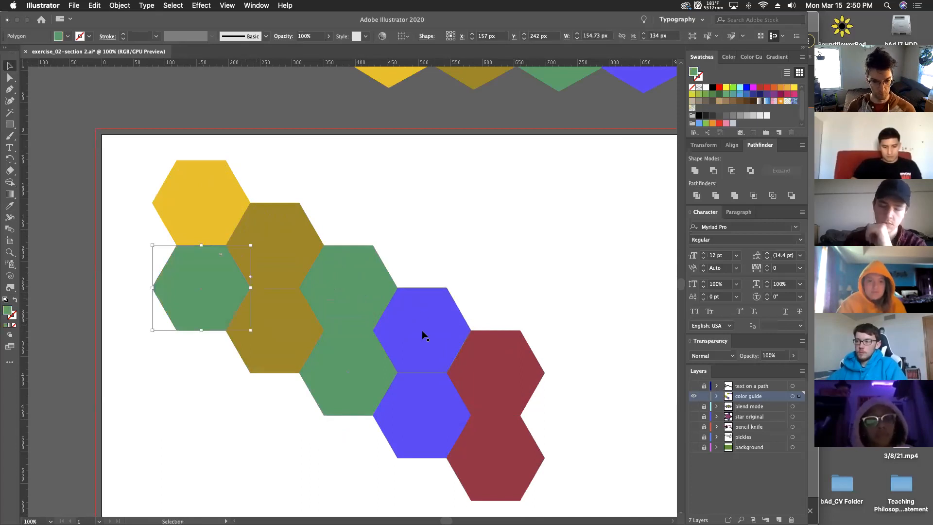
click(272, 340)
key(i)
click(423, 323)
key(v)
click(354, 392)
key(i)
click(465, 392)
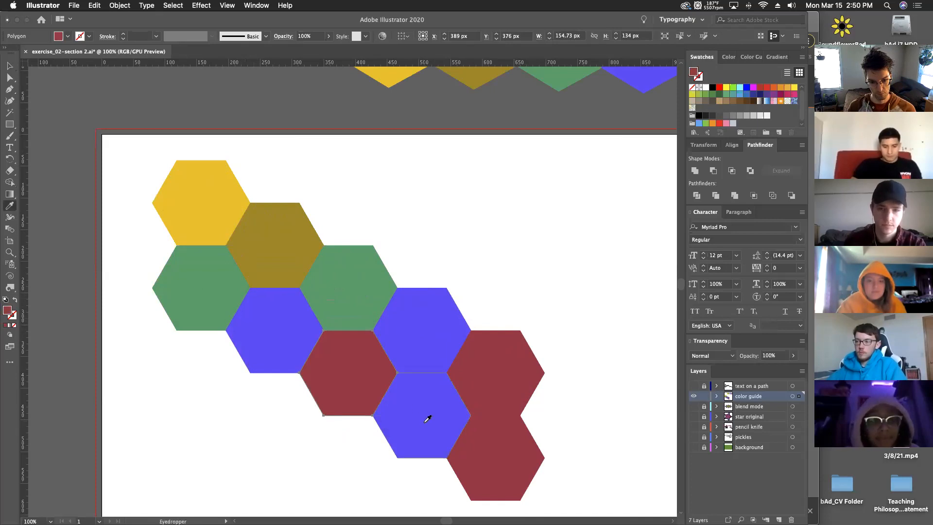
Step: Recolor the lower row's fourth hexagon yellow and its fifth olive brown with colors sampled from the upper row
super+click(416, 438)
click(228, 228)
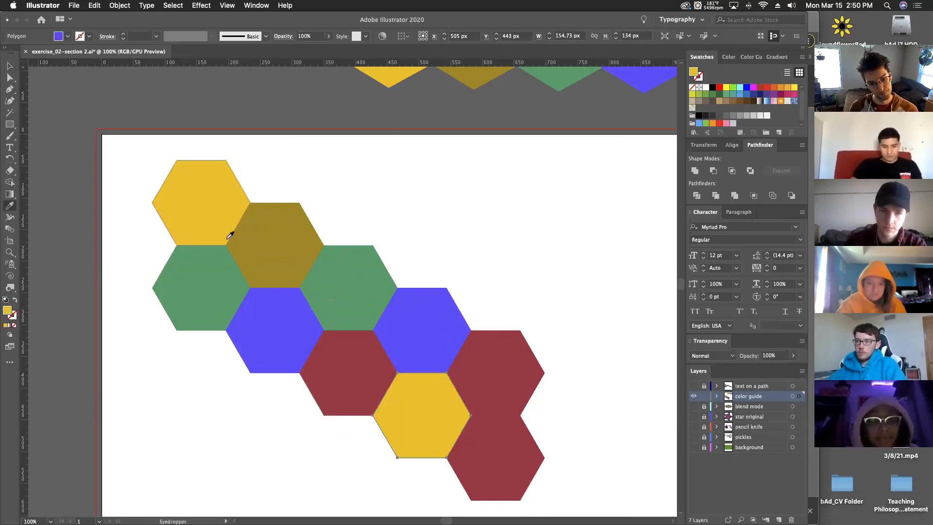
super+click(495, 446)
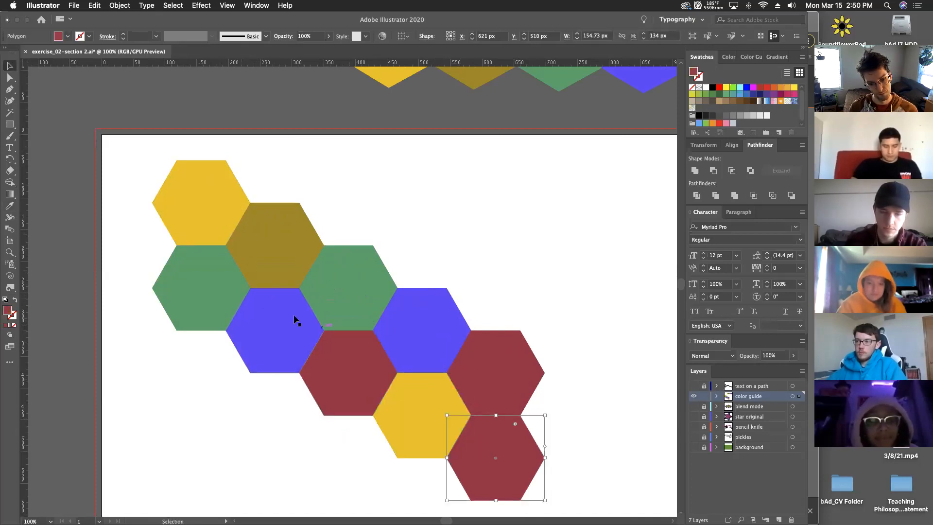
click(290, 266)
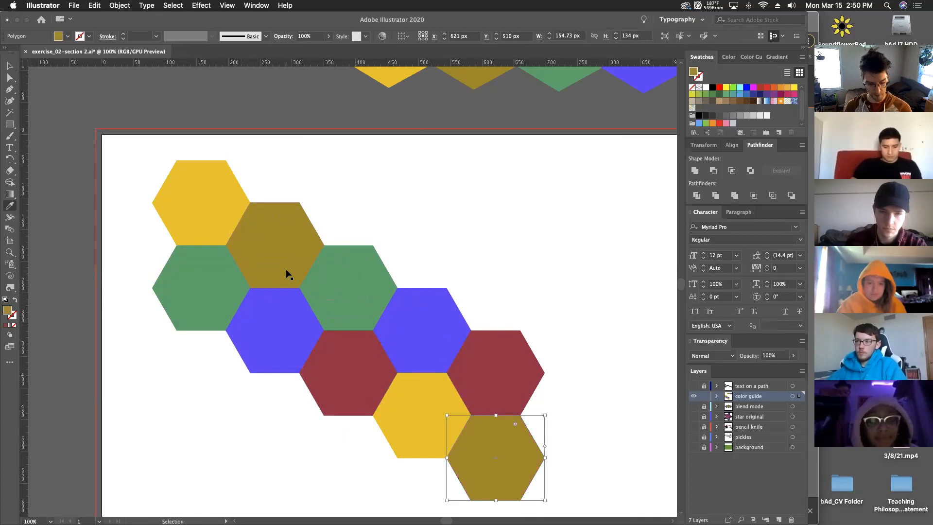
Step: Copy the two-row hexagon block diagonally down and to the left, repeating the copy until six interlocking blocks form a strip
key(super+minus)
key(super+minus)
drag(317, 221, 327, 293)
key(v)
drag(167, 206, 328, 388)
key(super+d)
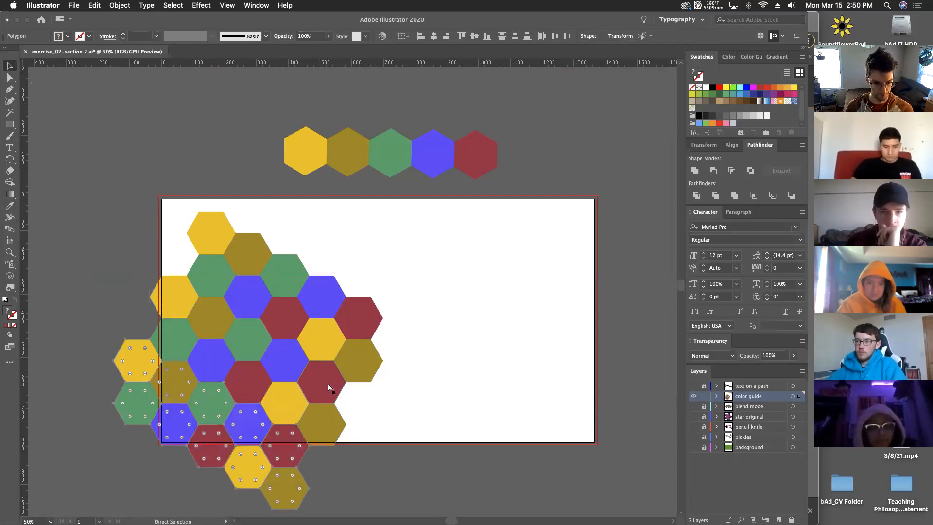
key(super+d)
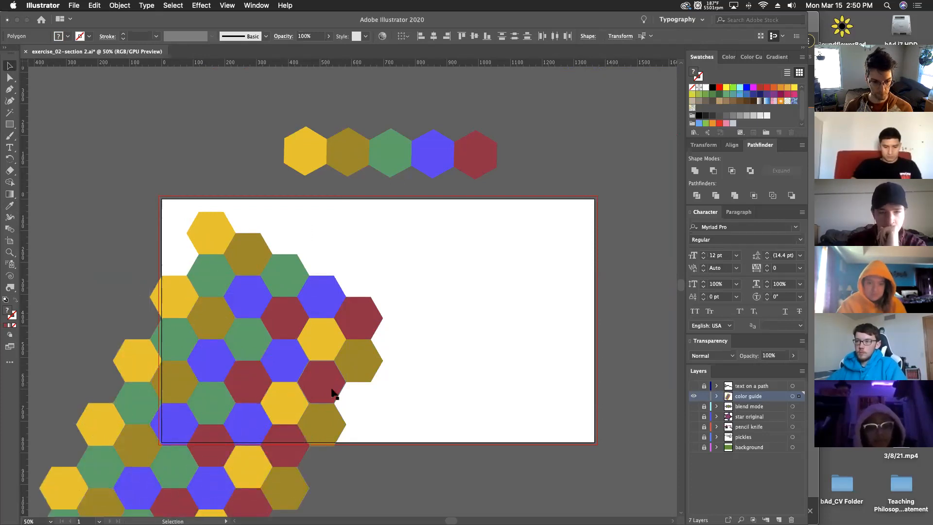
scroll(333, 394, down, 5)
scroll(430, 317, left, 3)
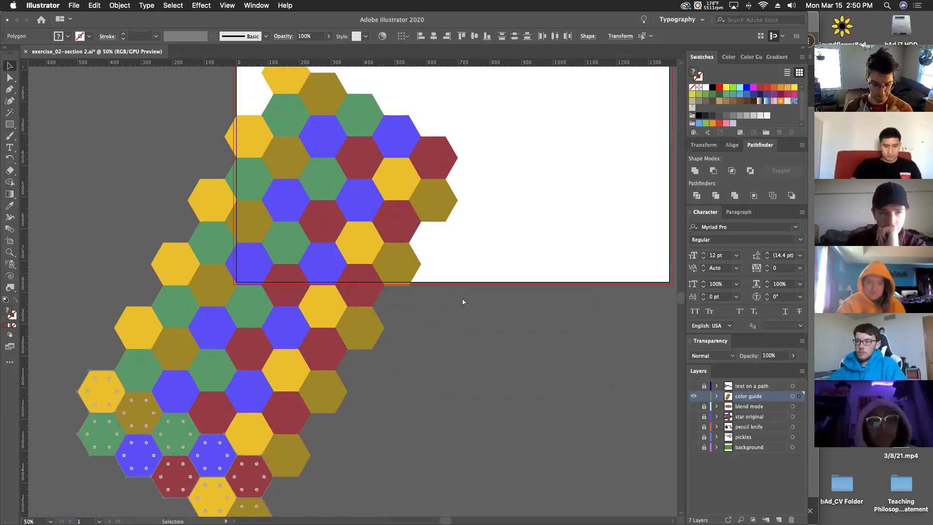
key(super+minus)
scroll(170, 259, up, 5)
scroll(170, 259, right, 4)
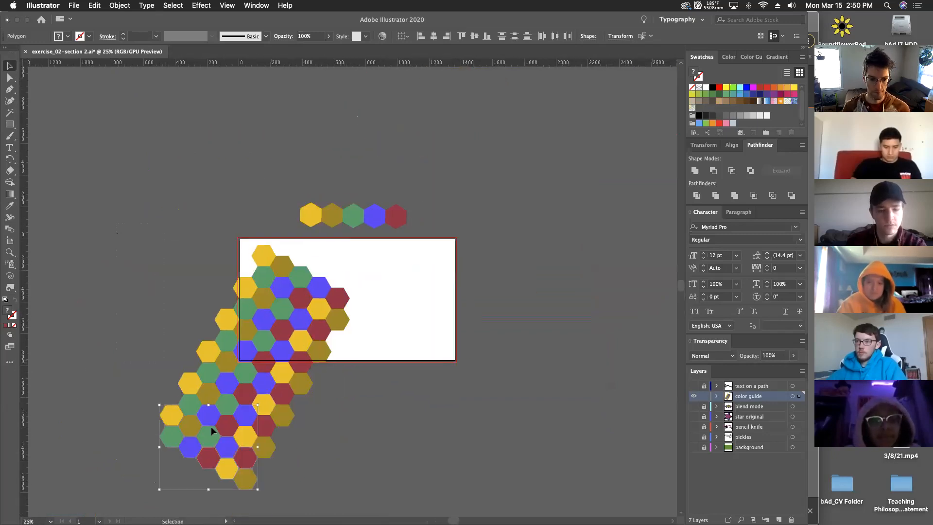
Step: Rotate the whole hexagon strip to run horizontally, move it over the artboard and enlarge it beyond the artboard's edges
key(super+a)
click(164, 283)
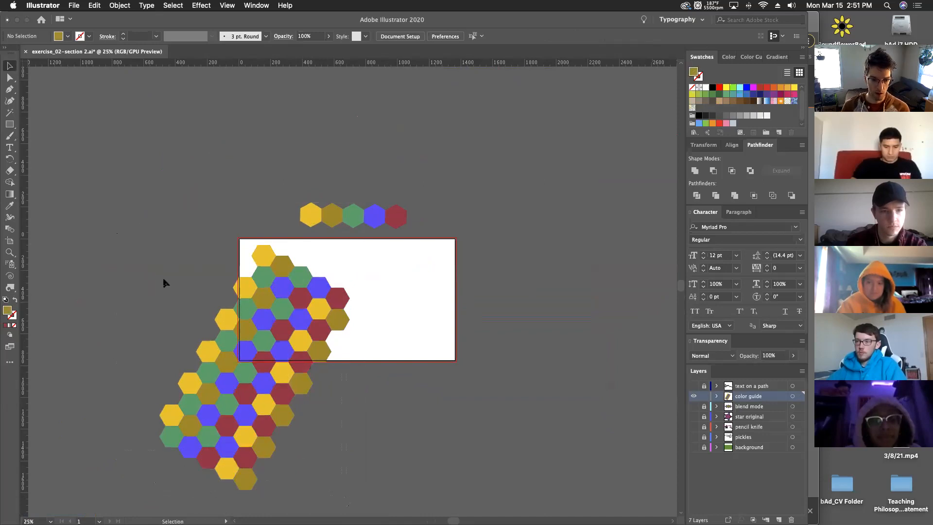
click(284, 378)
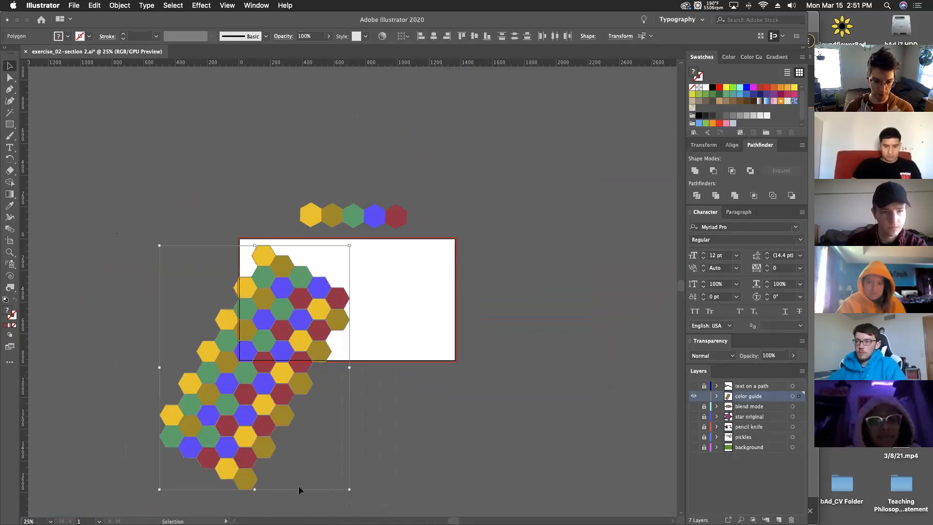
drag(357, 491, 322, 180)
drag(240, 390, 344, 311)
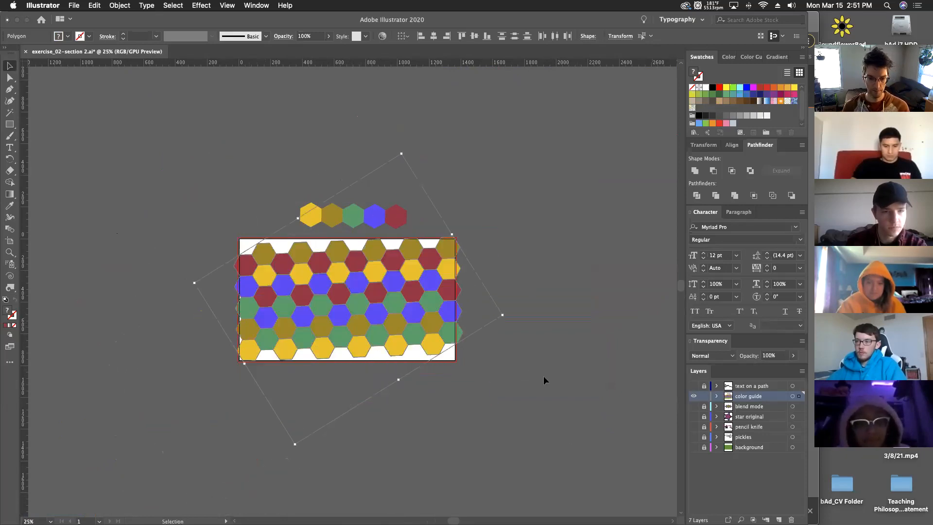
drag(503, 313, 619, 418)
click(555, 398)
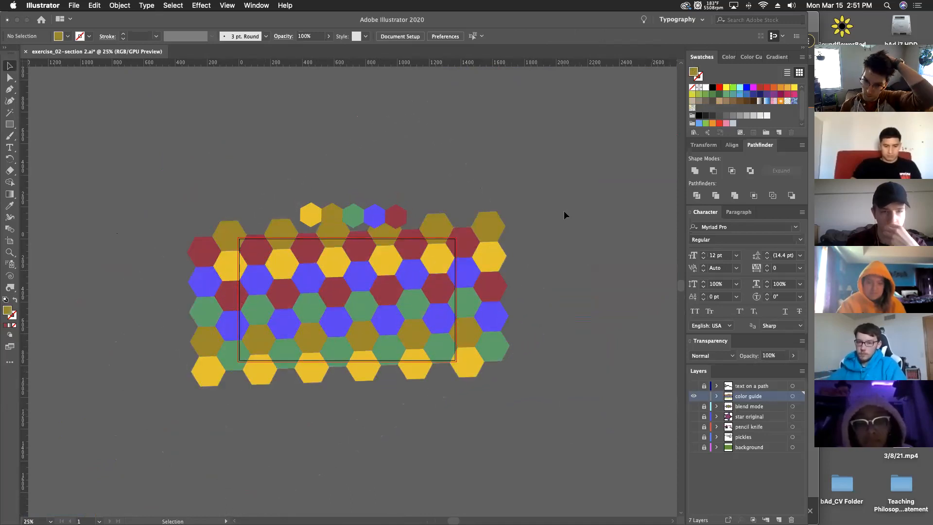
Step: Set the opacity of all hexagons to 21% and hide the color guide layer
key(v)
key(super+a)
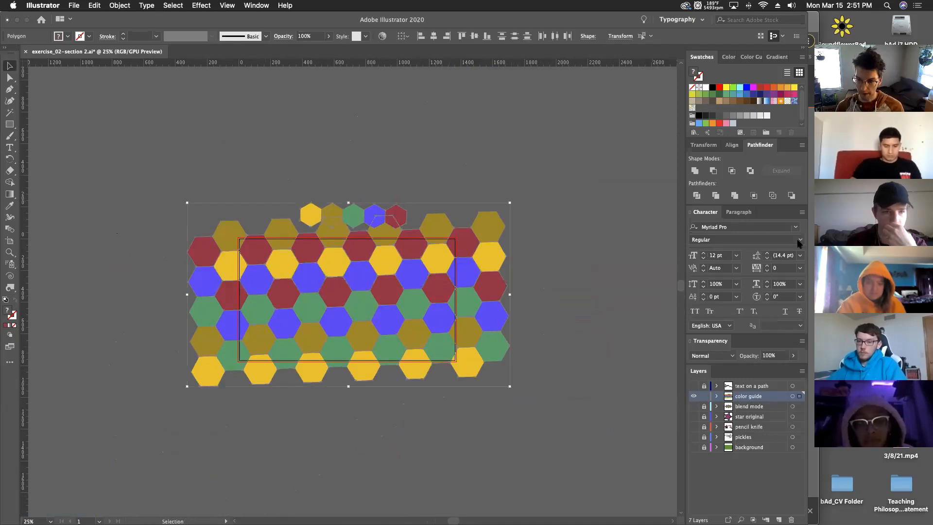
drag(791, 367, 764, 368)
click(644, 315)
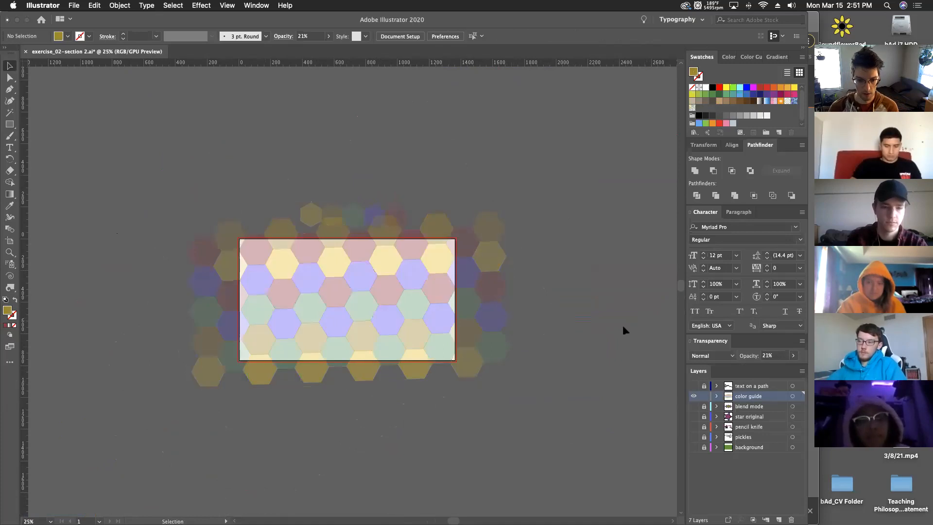
click(694, 396)
key(super+y)
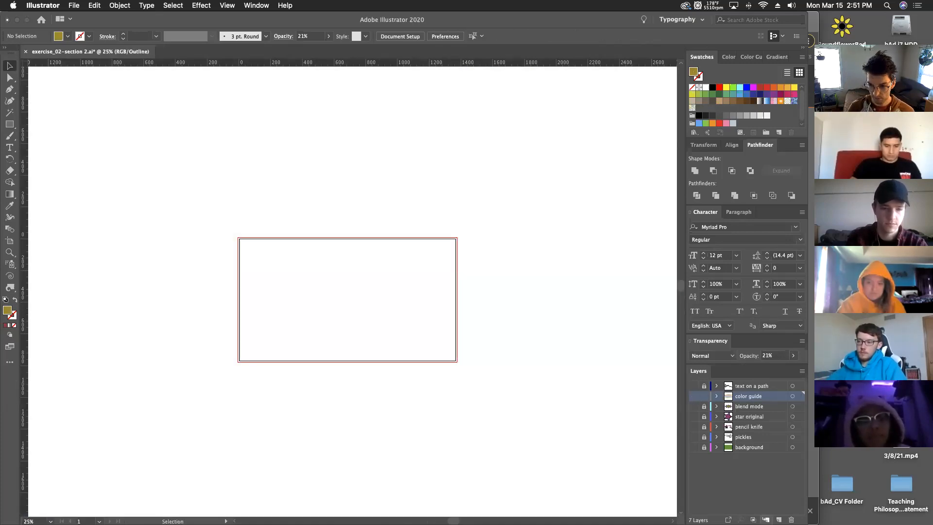
Step: Review the exercise_02 page in Chrome from the gradient section to the Pathfinder overlay section, and return to Illustrator
key(ctrl+Up)
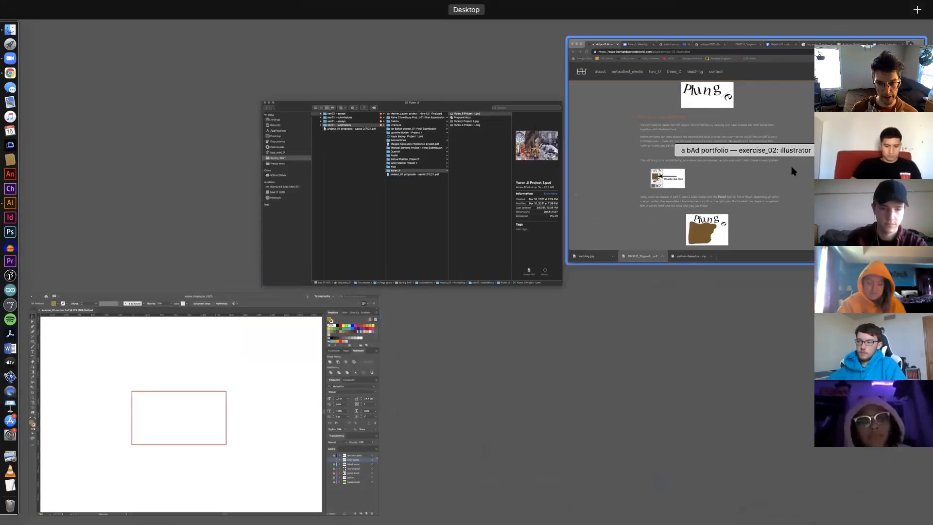
click(792, 171)
scroll(467, 303, down, 5)
scroll(468, 303, down, 15)
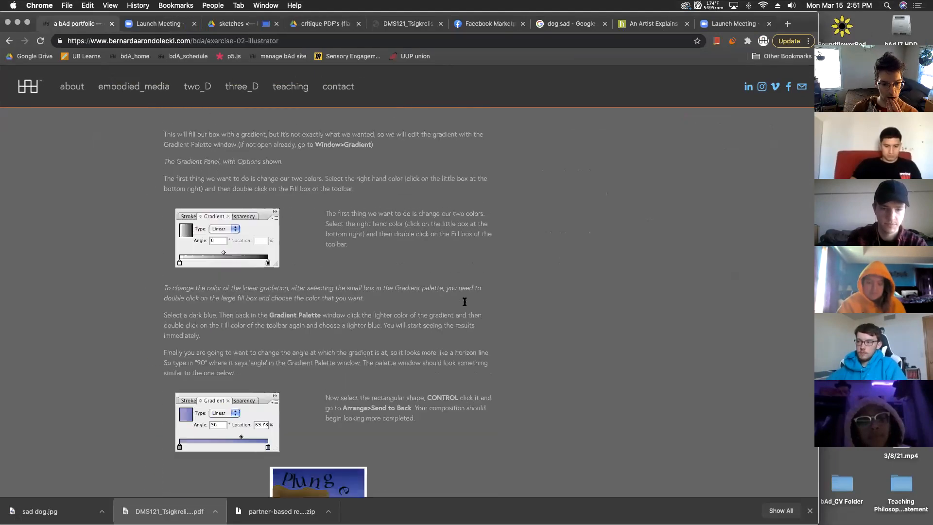
scroll(465, 304, down, 15)
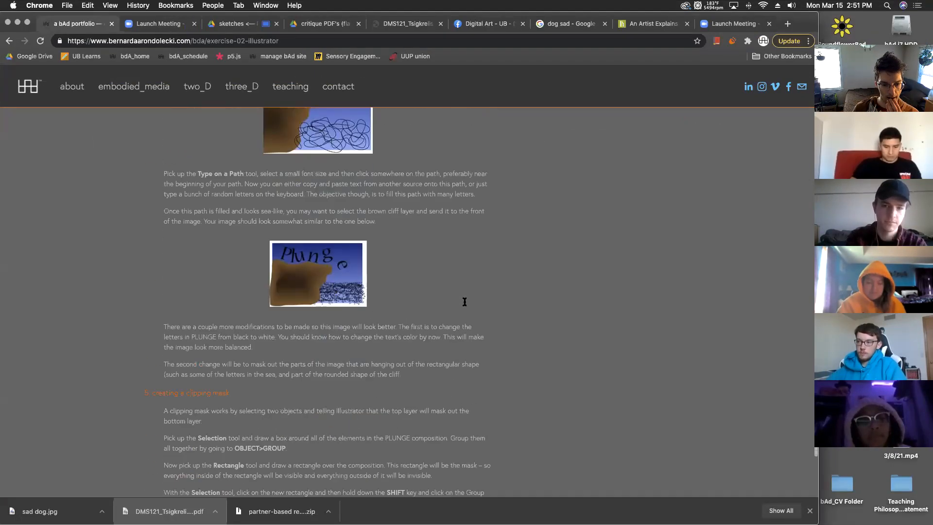
scroll(465, 304, down, 4)
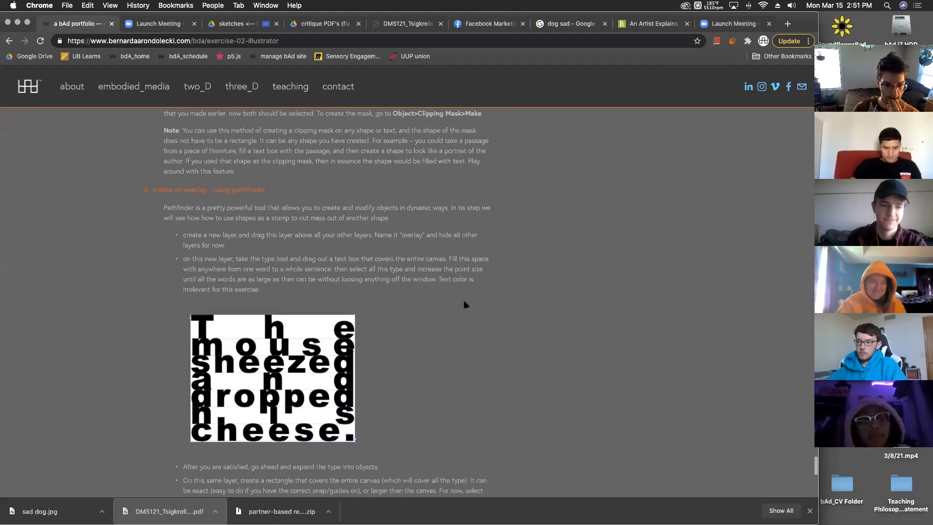
key(ctrl+Up)
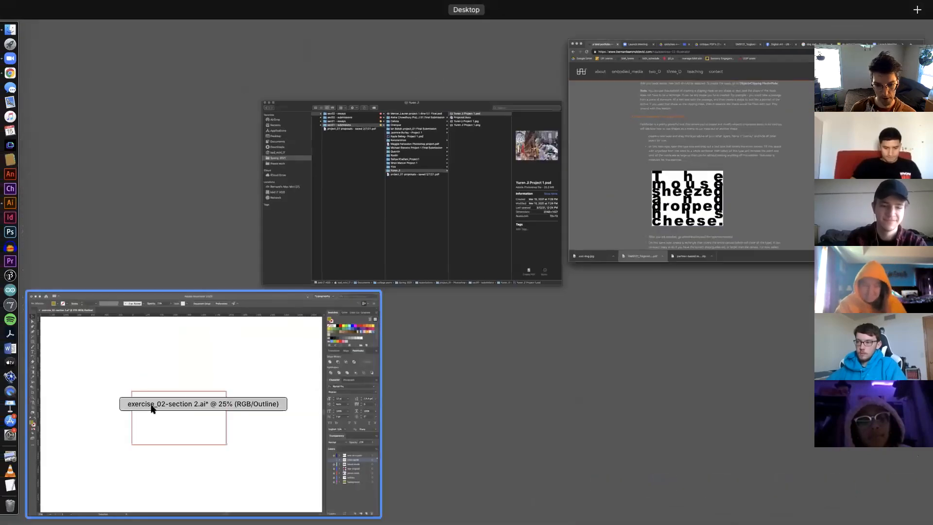
click(152, 407)
click(780, 520)
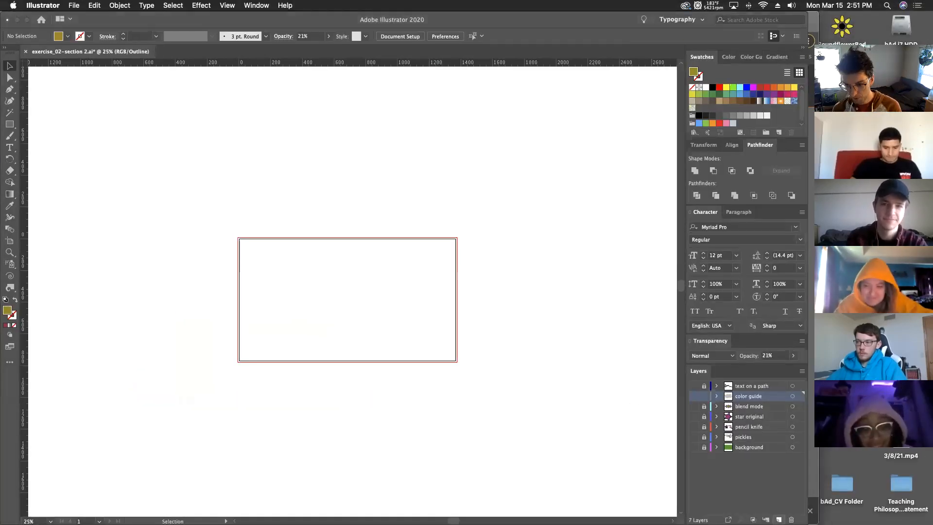
key(super+y)
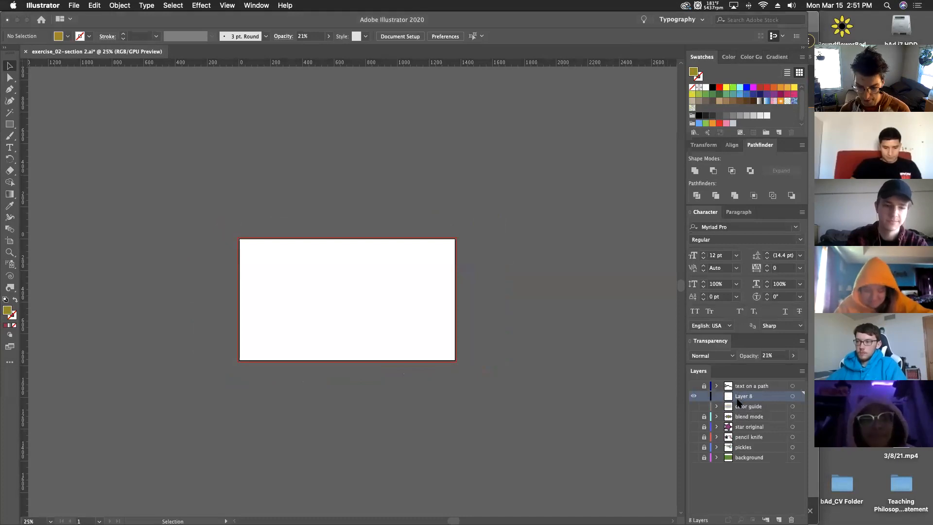
click(791, 519)
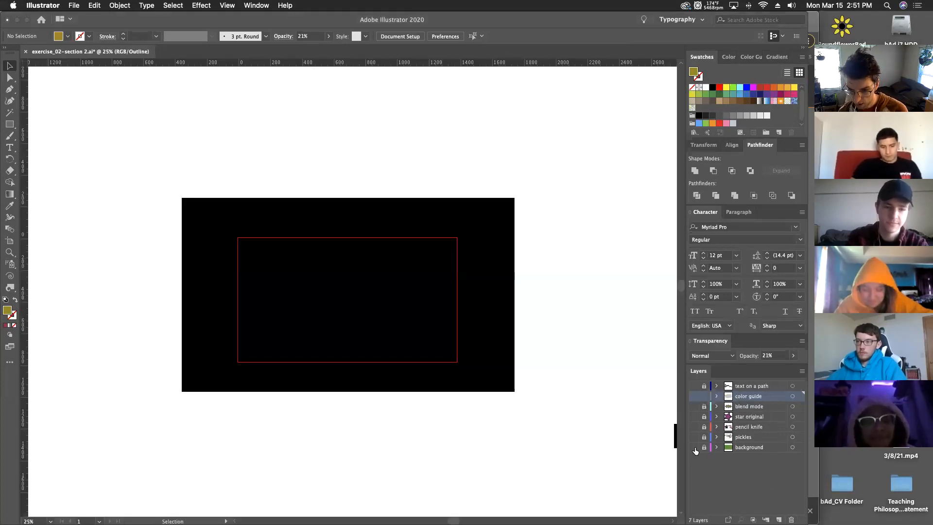
Step: Show and unlock the background layer and make it the active layer
click(695, 448)
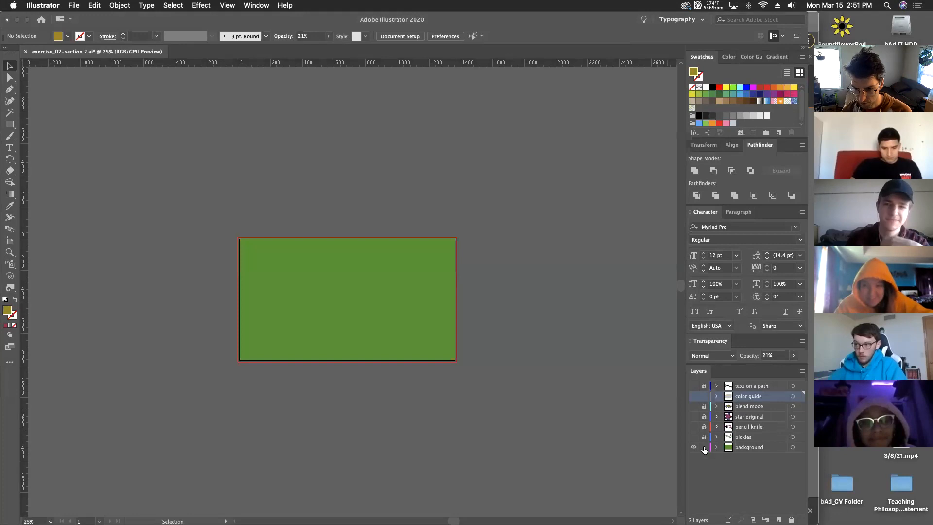
click(704, 448)
click(750, 447)
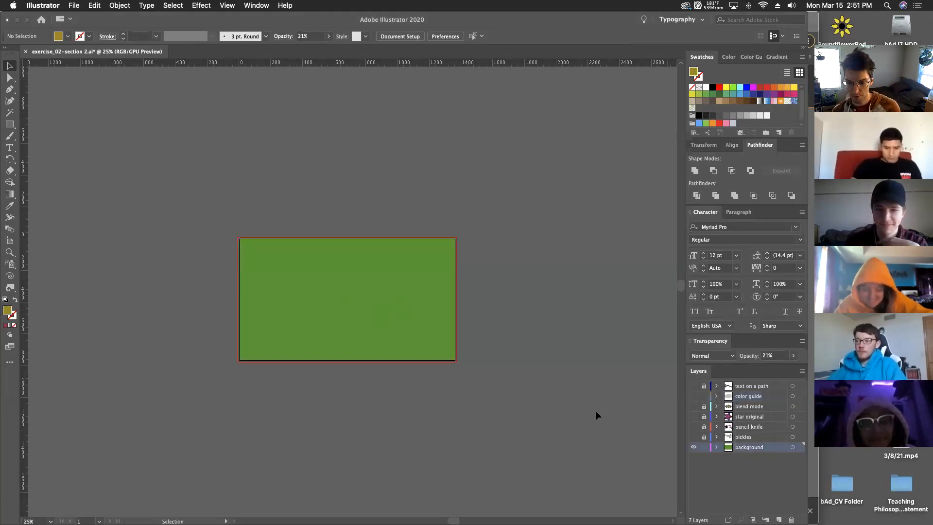
scroll(99, 179, down, 1)
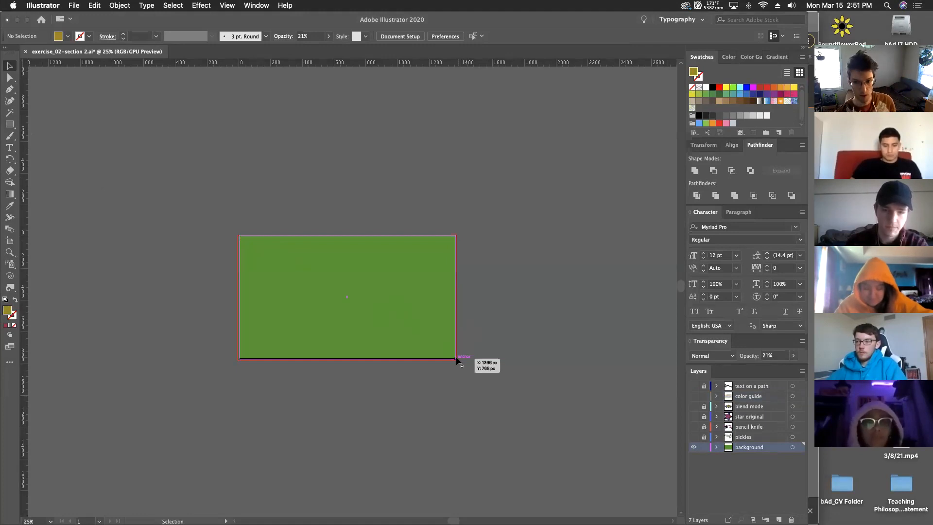
Step: Fill the green background rectangle with the default white-to-black linear gradient using the Gradient tool
click(12, 195)
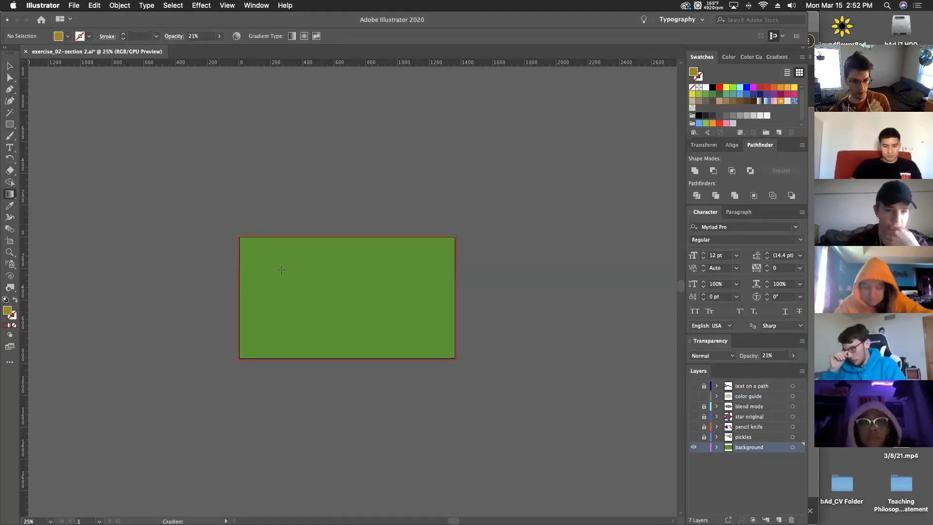
click(331, 305)
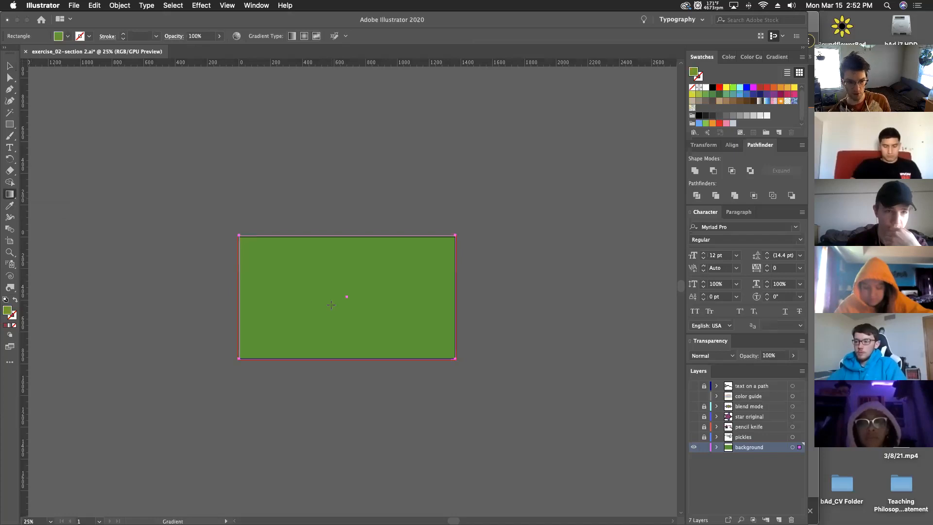
click(331, 305)
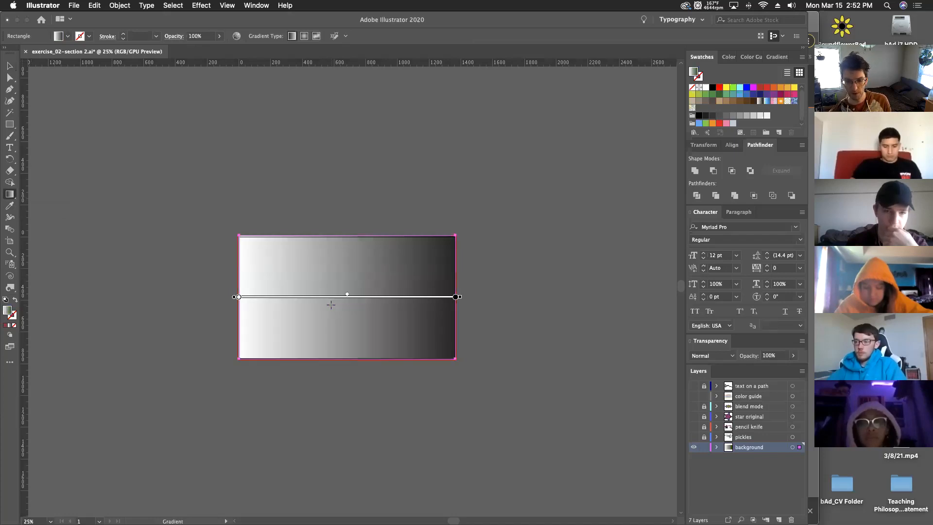
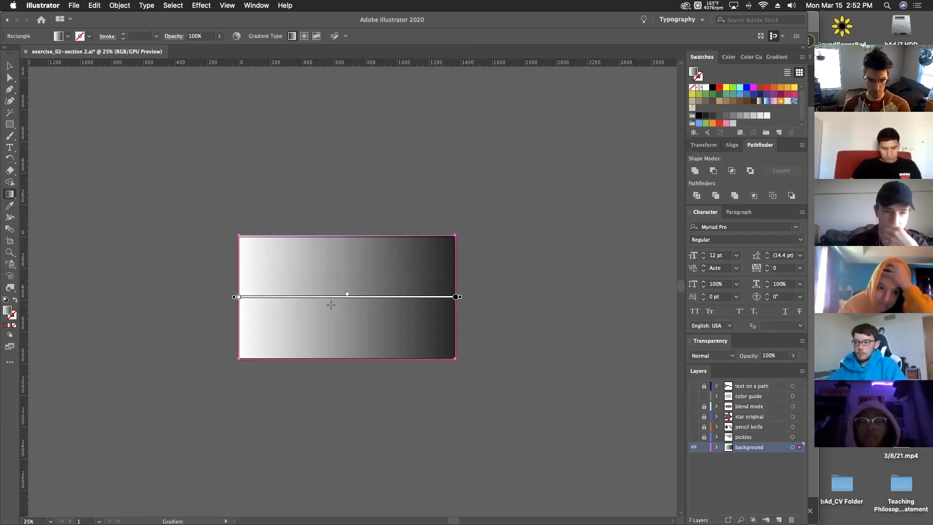
Step: Delete the background rectangle and draw a closed, wavy freeform shape with the Pencil tool, extending well below the artboard
click(8, 62)
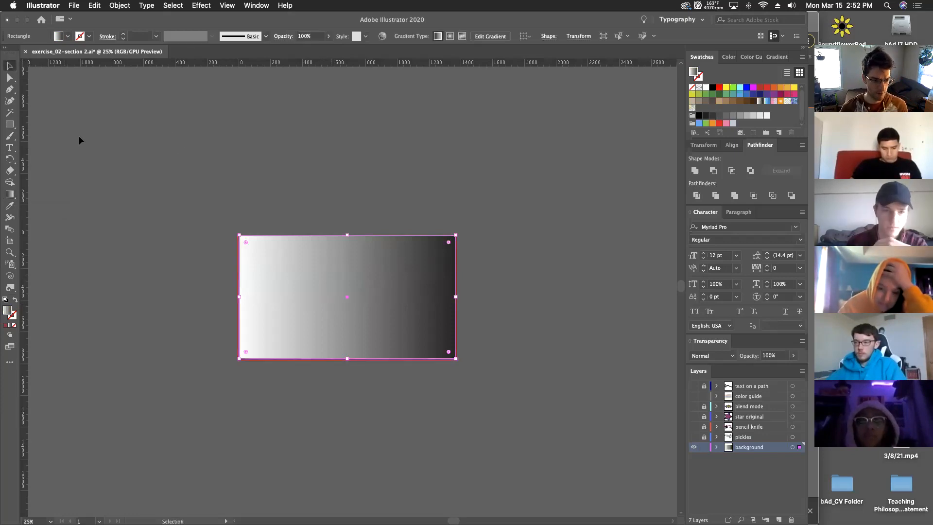
key(Delete)
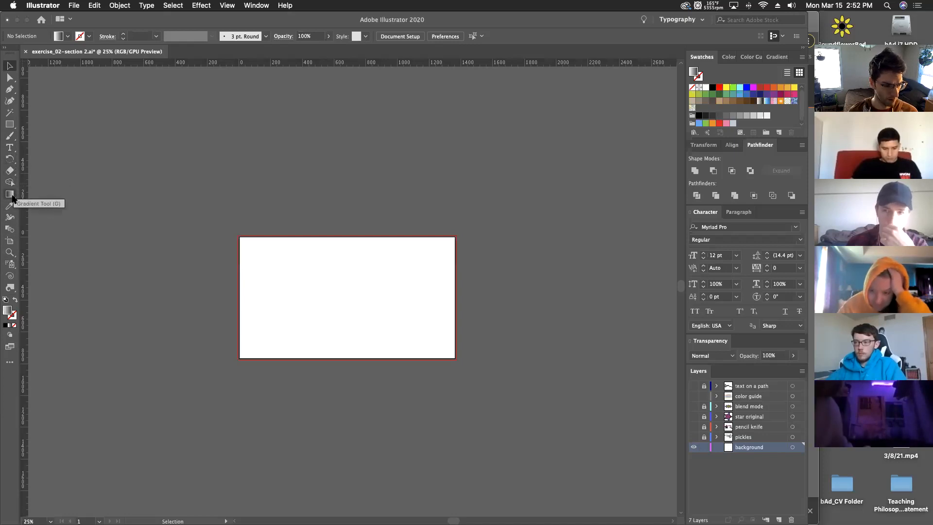
click(11, 137)
click(11, 137)
click(52, 161)
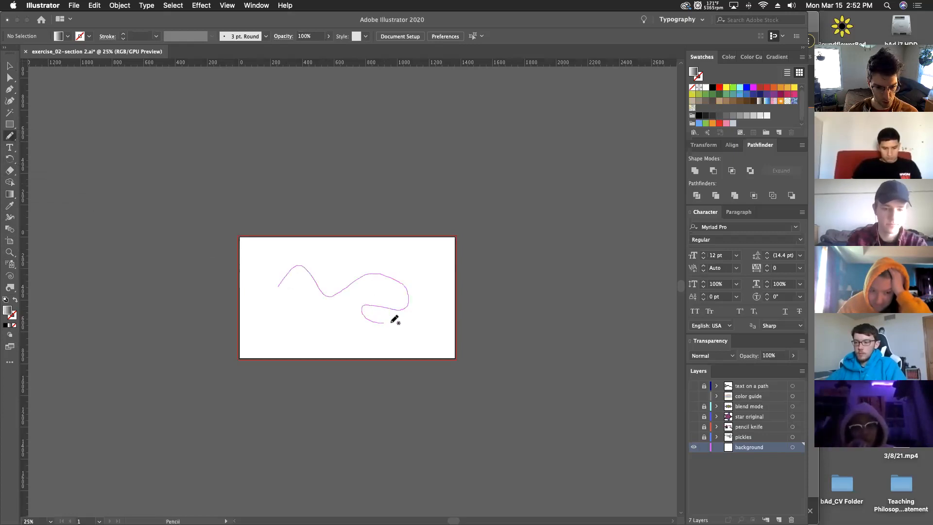
mouse_move(458, 356)
mouse_down()
mouse_move(391, 423)
mouse_move(297, 433)
mouse_move(197, 388)
mouse_move(216, 340)
mouse_move(328, 339)
mouse_move(312, 316)
mouse_move(287, 320)
mouse_up()
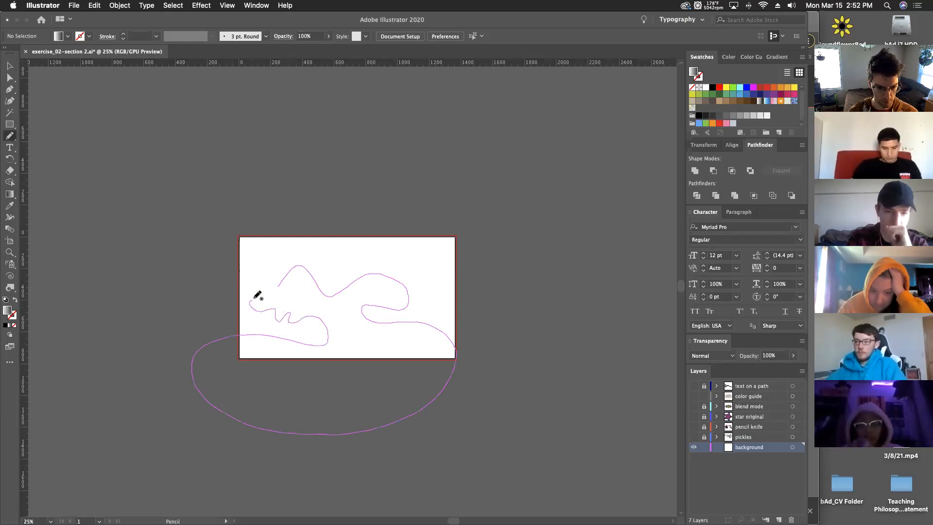
drag(280, 283, 279, 279)
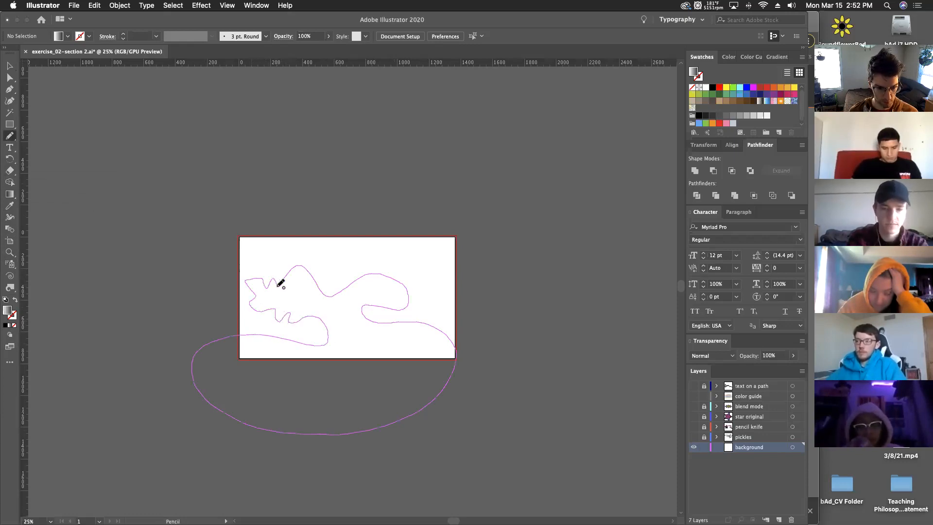
Step: Fill the freeform shape with dark red and move it up and slightly right over the artboard
double_click(12, 315)
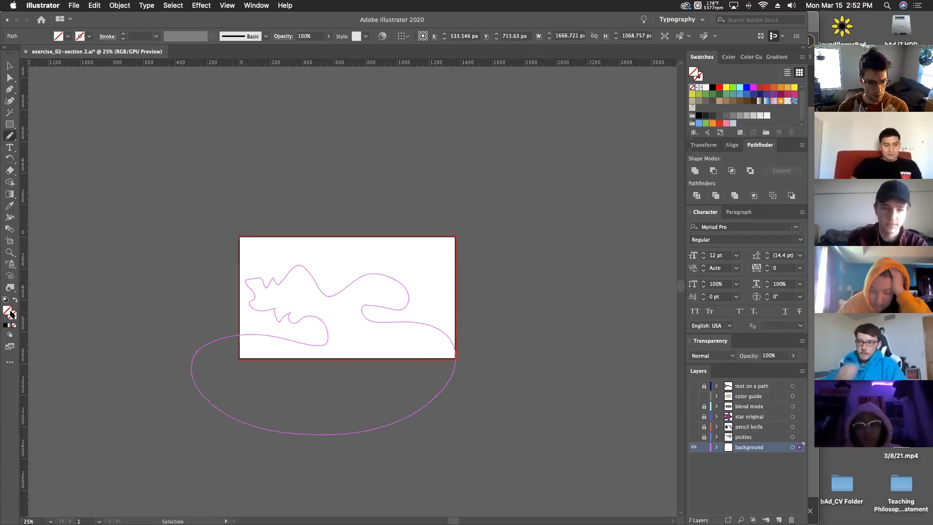
click(439, 263)
click(562, 211)
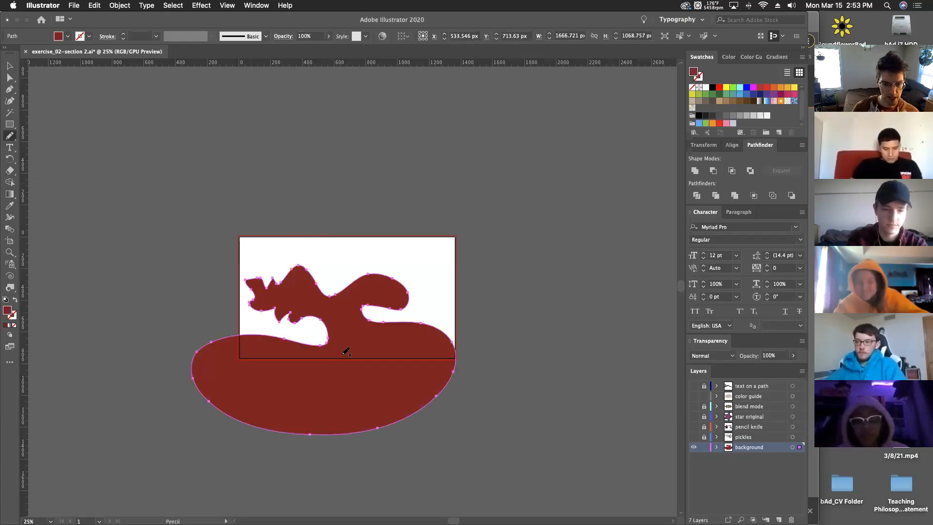
key(v)
drag(366, 352, 384, 306)
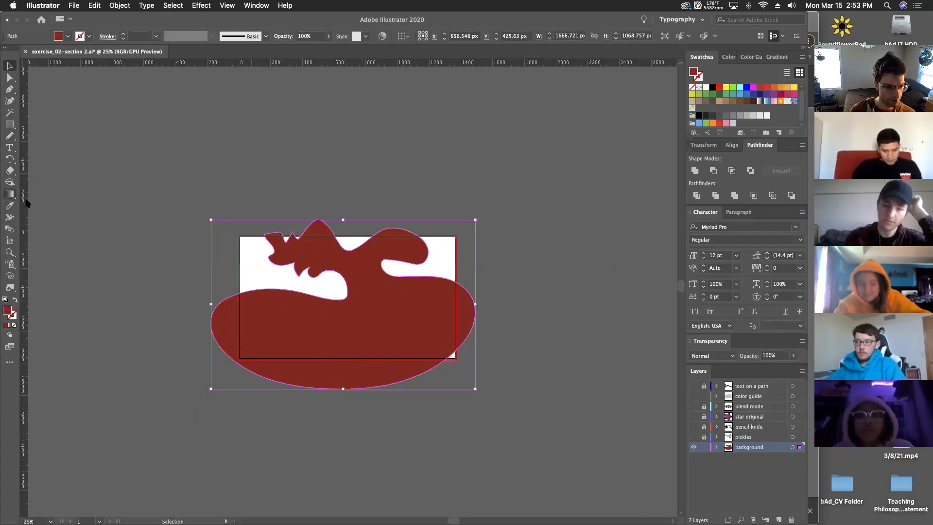
Step: Apply the default white-to-black linear gradient to the freeform shape with the Gradient tool
click(10, 194)
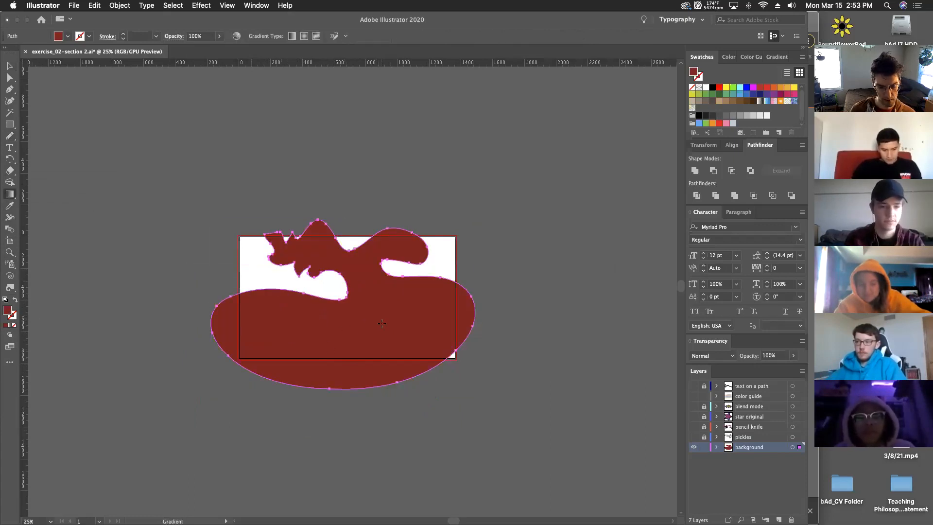
click(10, 66)
click(59, 182)
click(9, 194)
click(279, 297)
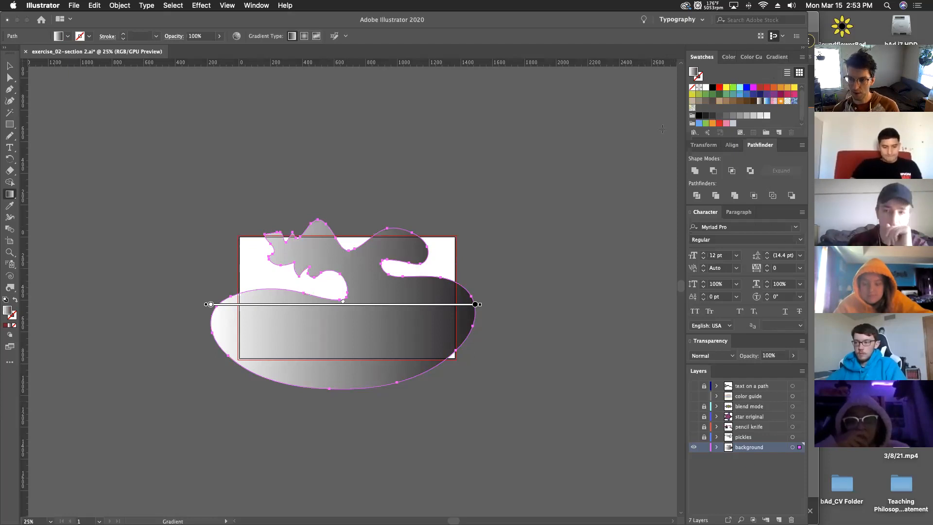
Step: Make more room for the color panels and display the full gradient settings
drag(716, 369, 717, 388)
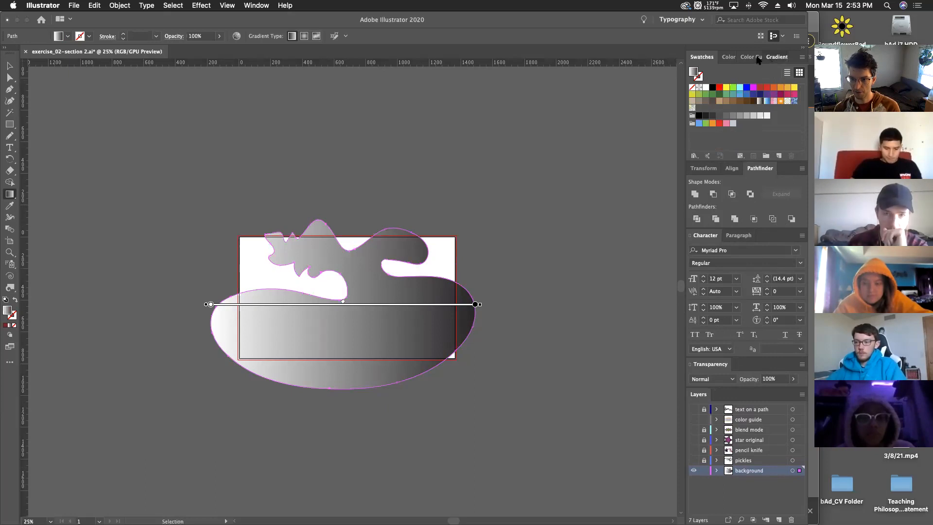
click(773, 58)
click(772, 58)
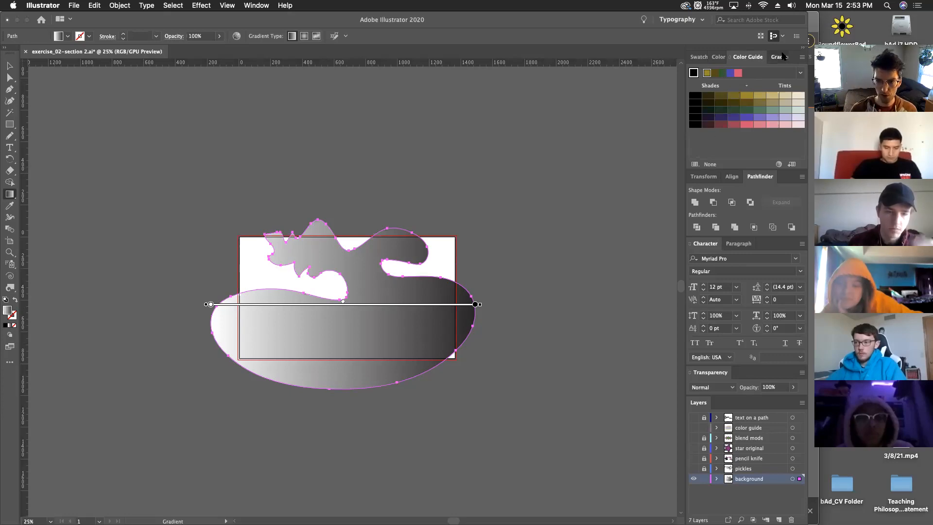
click(780, 57)
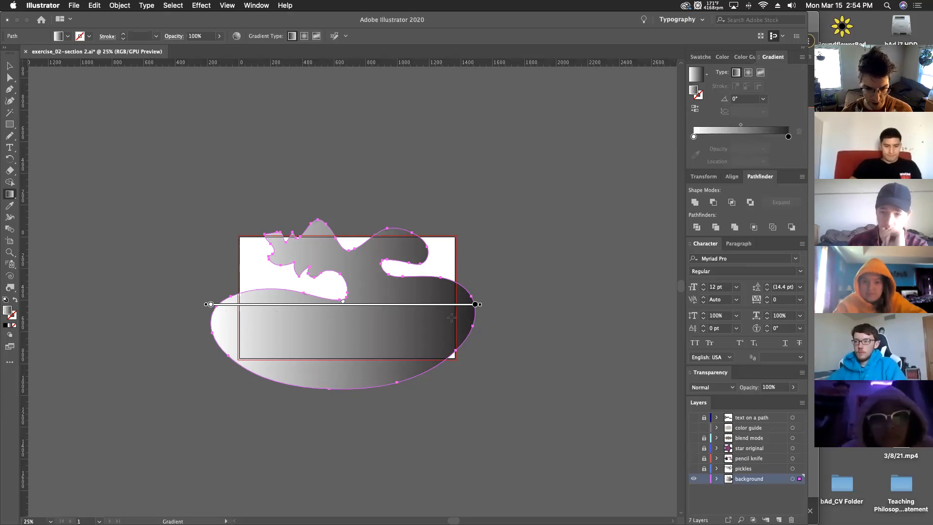
Step: Move the black color stop to 79.25%, shift the midpoint close to it, and undo a trial shift toward the white end
click(476, 305)
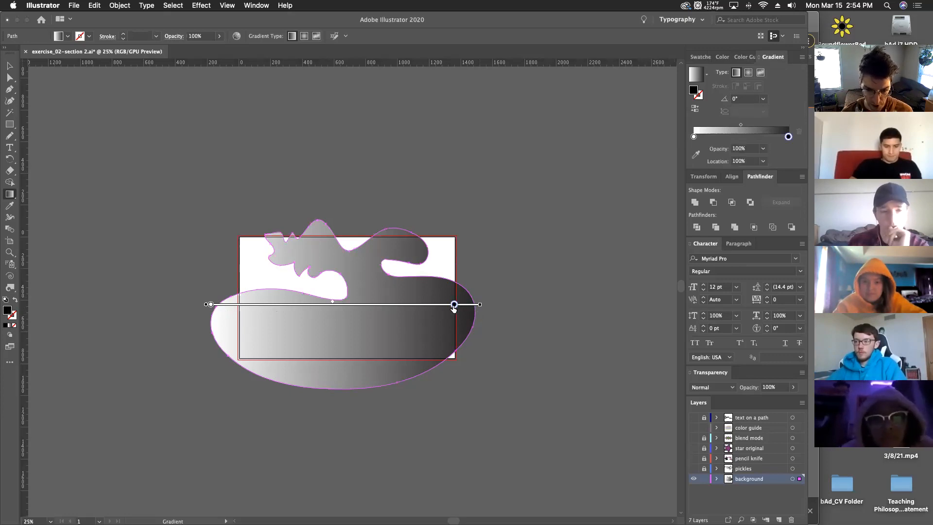
drag(396, 306, 420, 304)
mouse_move(316, 305)
mouse_down()
mouse_move(329, 304)
mouse_move(291, 305)
mouse_up()
drag(394, 300, 373, 303)
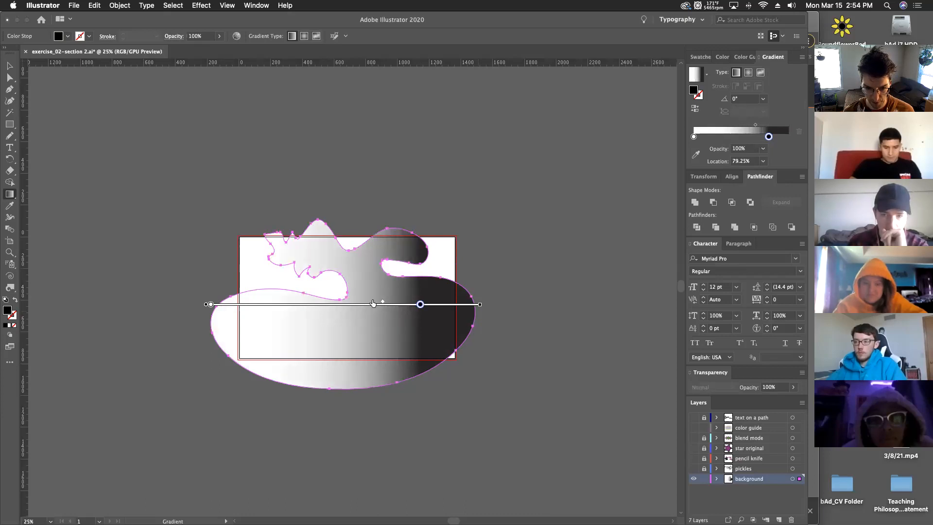
drag(300, 305, 269, 304)
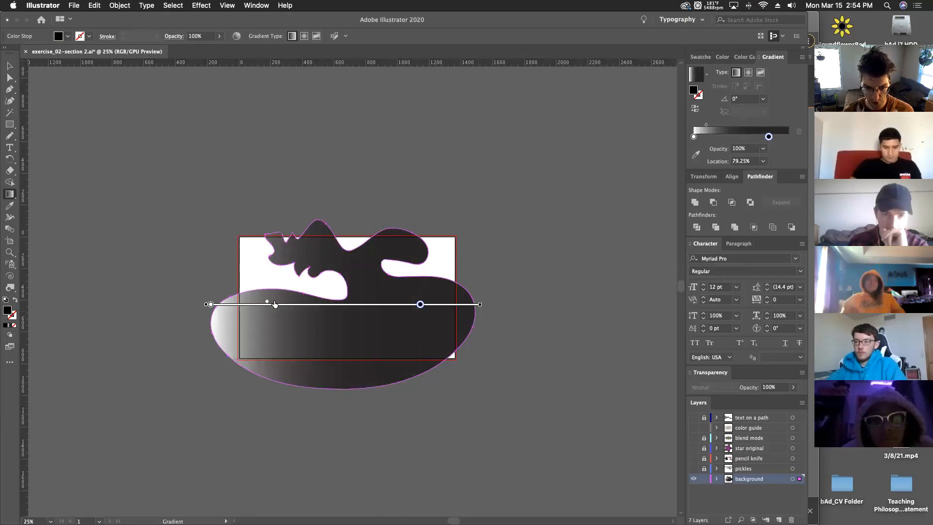
key(cmd+z)
Step: Shift the gradient line slightly right and shorten its black end to the shape's right edge
mouse_move(378, 303)
mouse_down()
mouse_move(334, 304)
mouse_move(383, 304)
mouse_up()
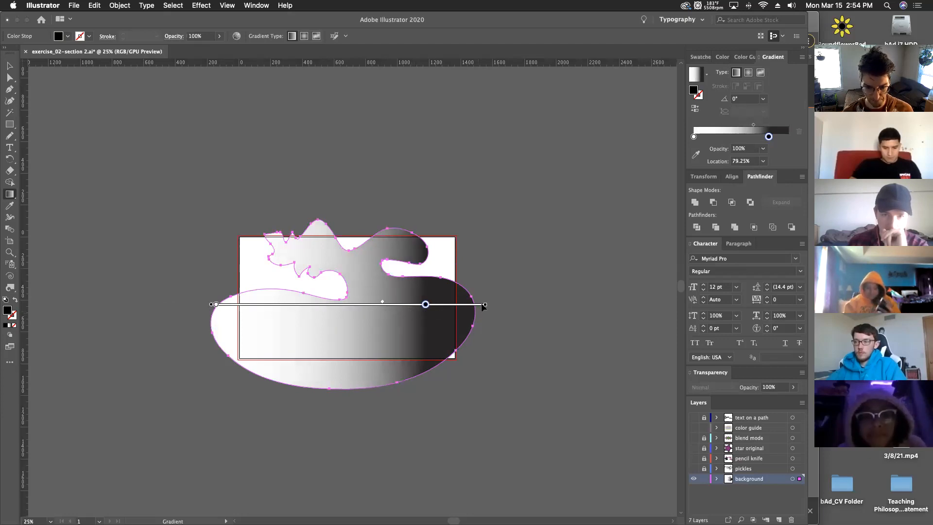
mouse_move(485, 305)
mouse_down()
mouse_move(439, 308)
mouse_move(472, 307)
mouse_up()
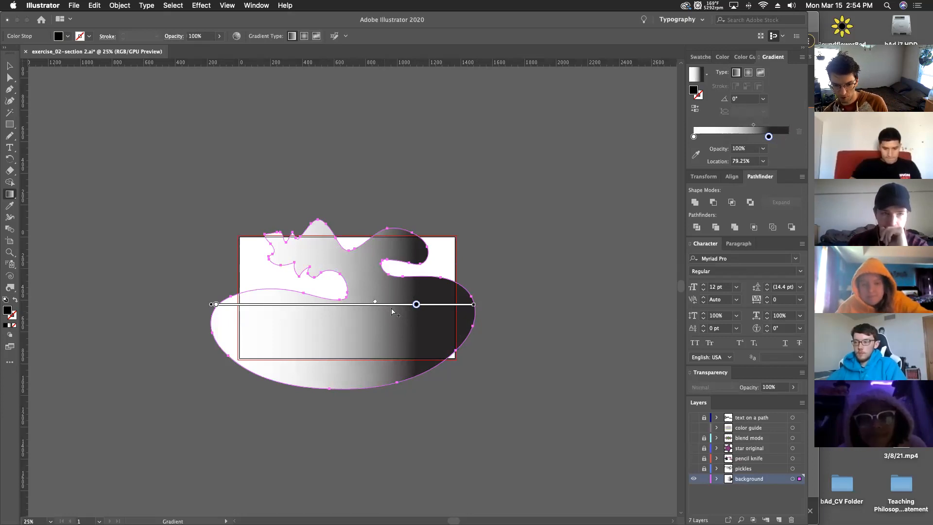
Step: Add a color stop at 21.57% near the gradient's white end and inspect its color settings
click(714, 138)
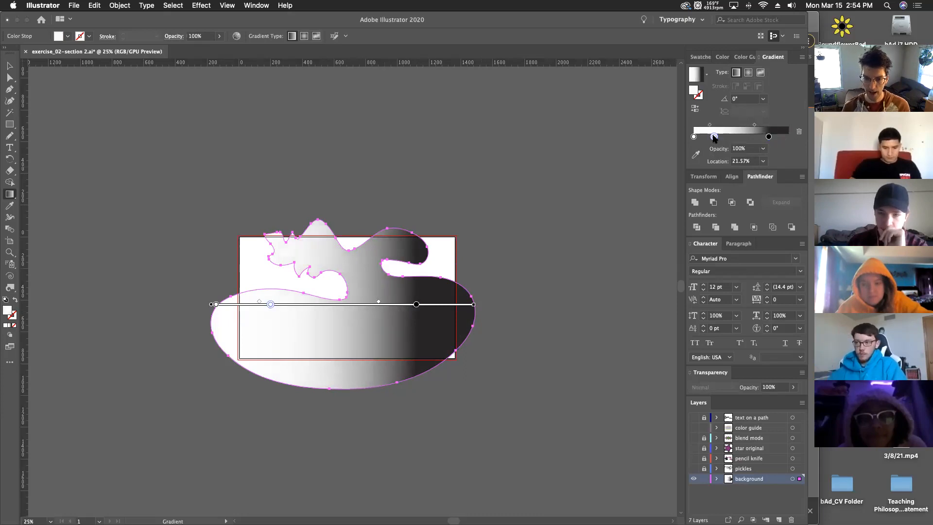
double_click(714, 136)
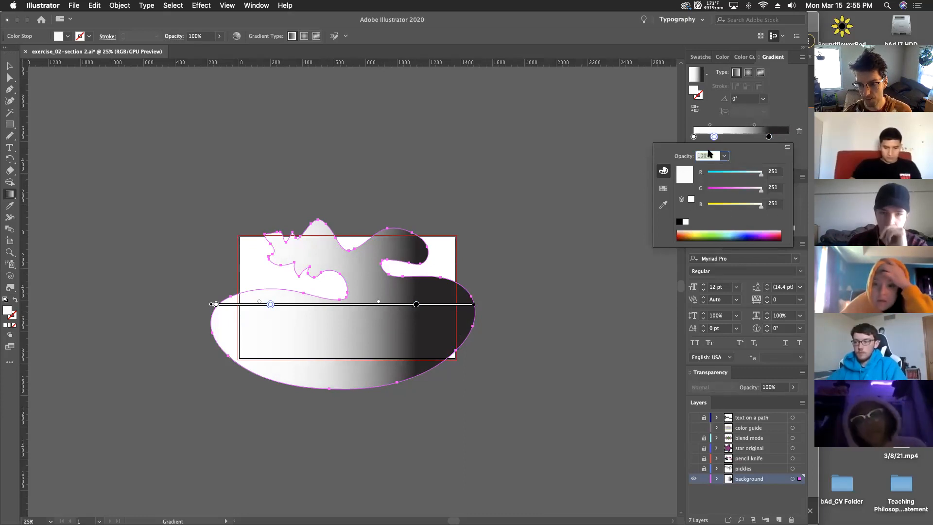
click(769, 137)
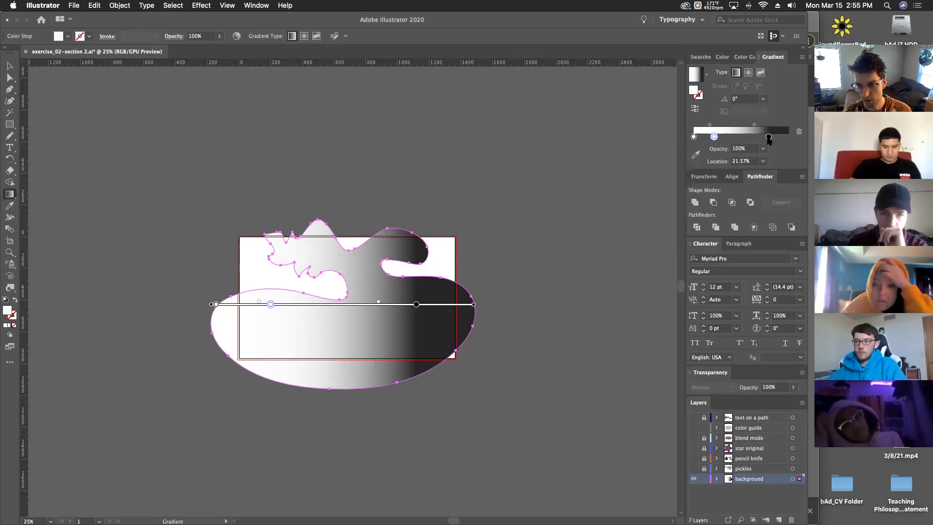
Step: Switch the black color stop from grayscale to the RGB color mode
double_click(769, 137)
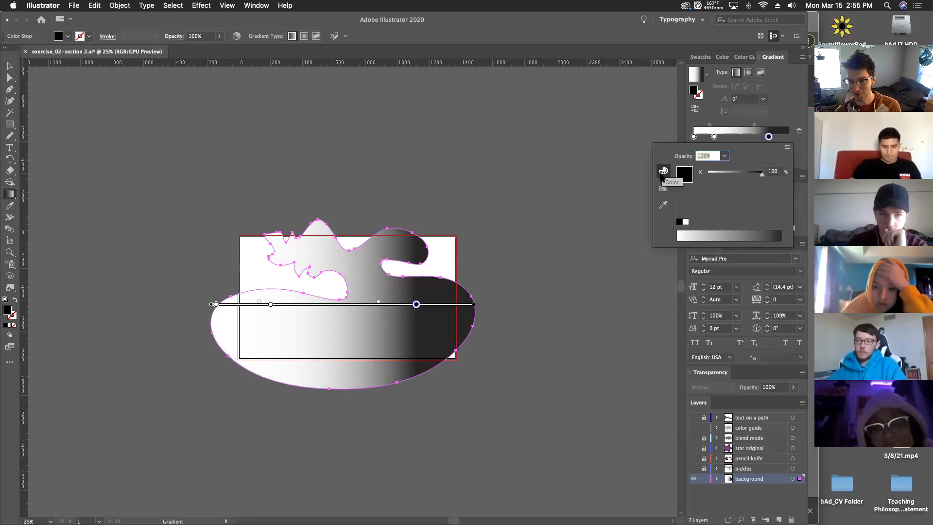
click(788, 149)
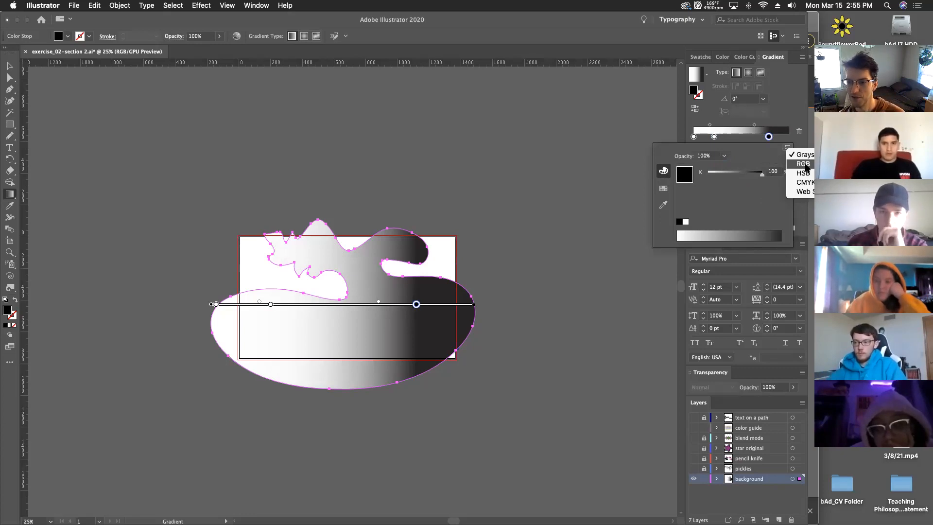
click(803, 164)
click(790, 121)
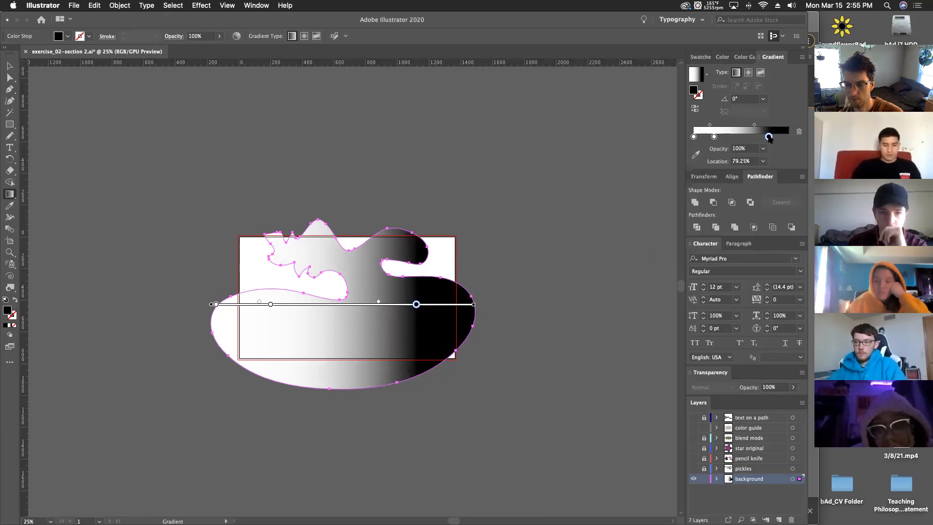
Step: Recolor the 21.57% color stop light cyan in RGB mode by lowering its red value
double_click(713, 136)
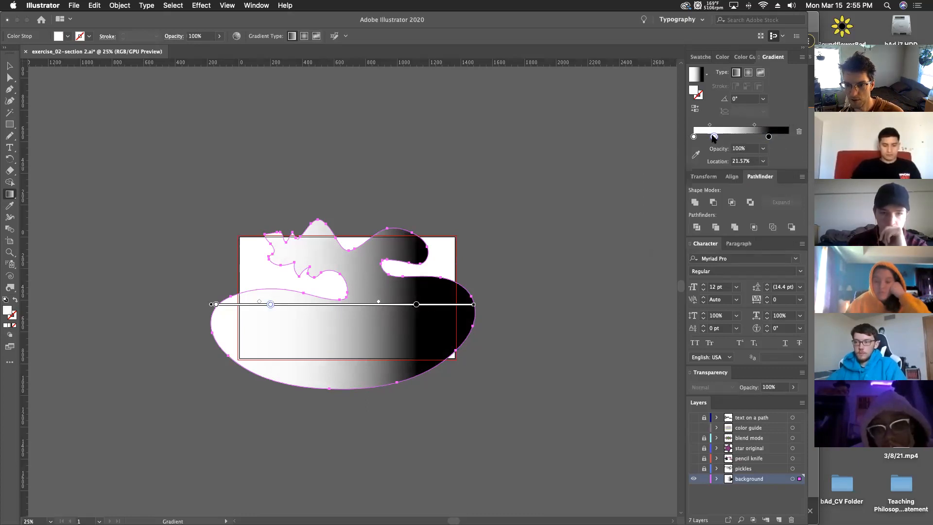
click(787, 147)
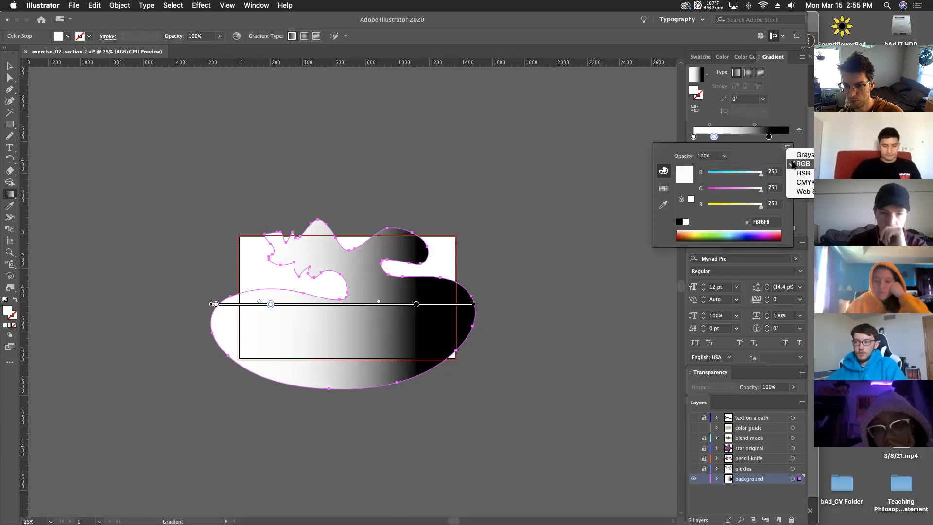
click(802, 163)
drag(743, 174, 723, 174)
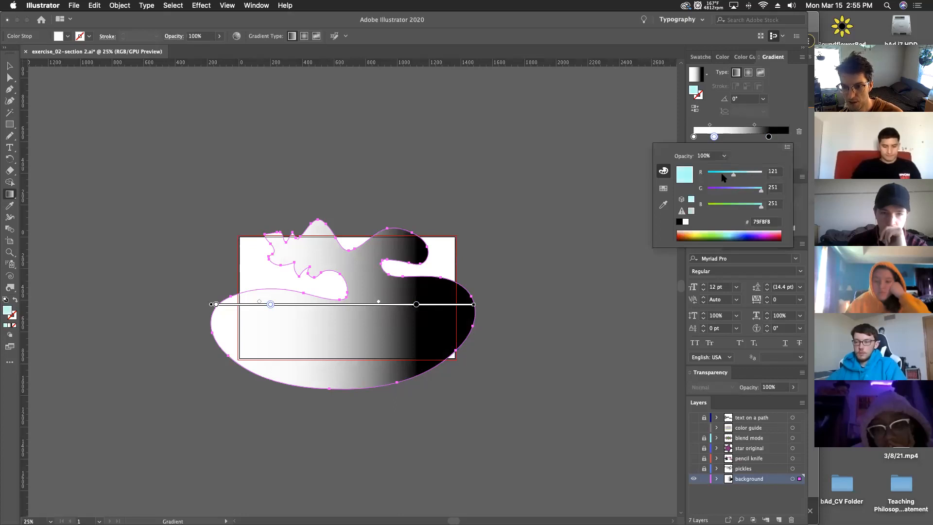
click(784, 116)
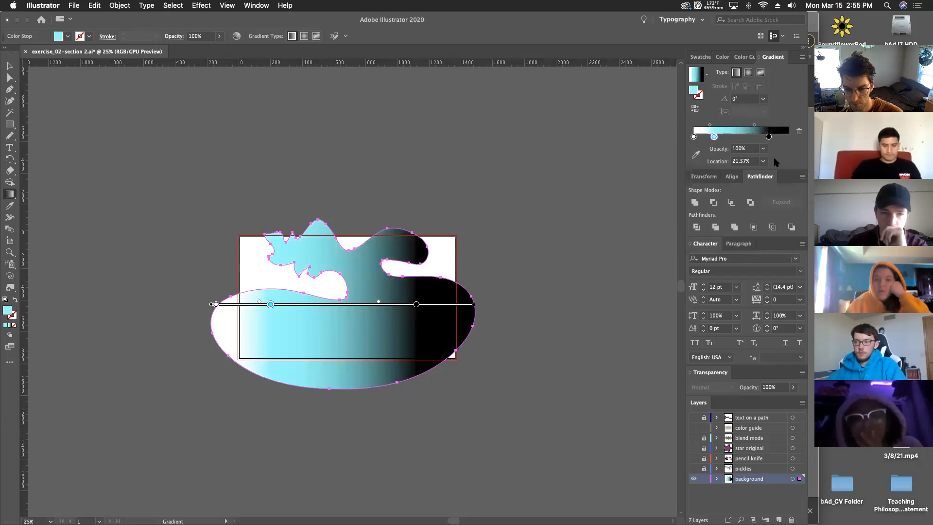
Step: Switch the gradient's white color stop to RGB mode and recolor it blue by lowering its red and green values
click(693, 136)
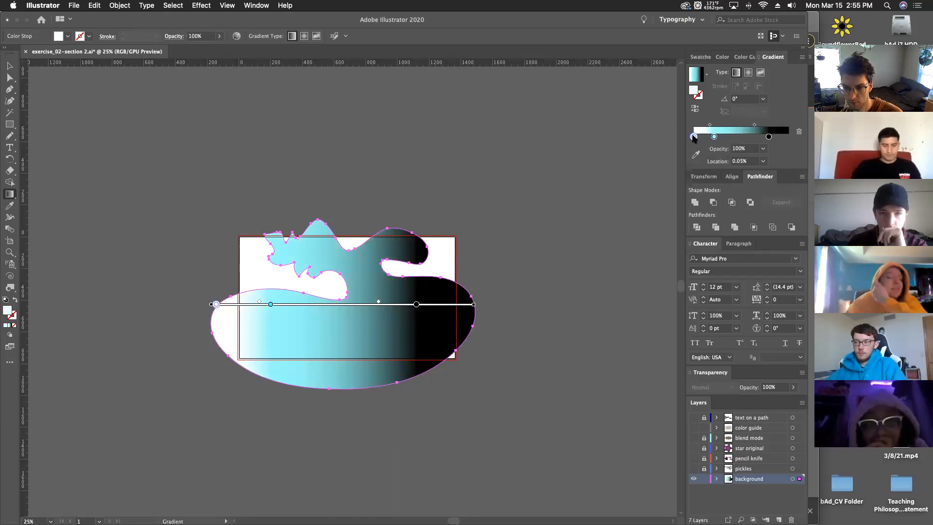
double_click(693, 137)
click(787, 147)
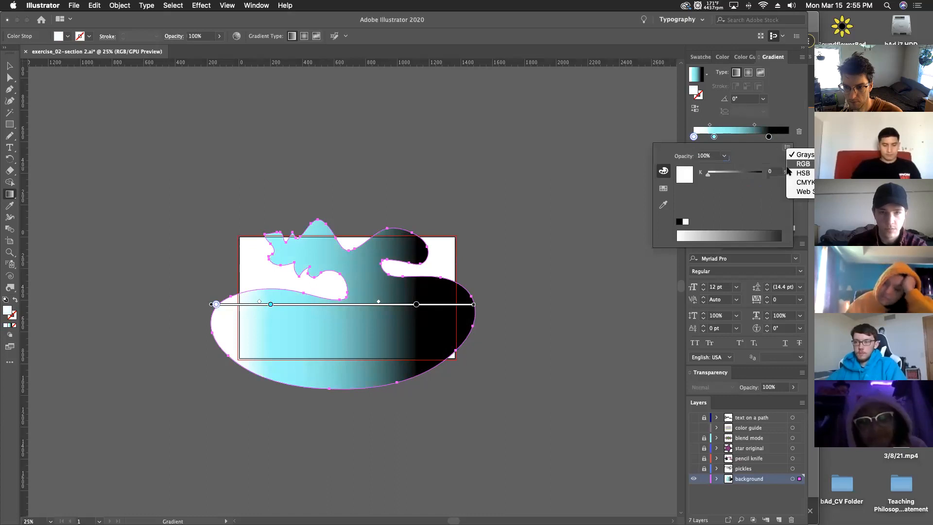
click(803, 164)
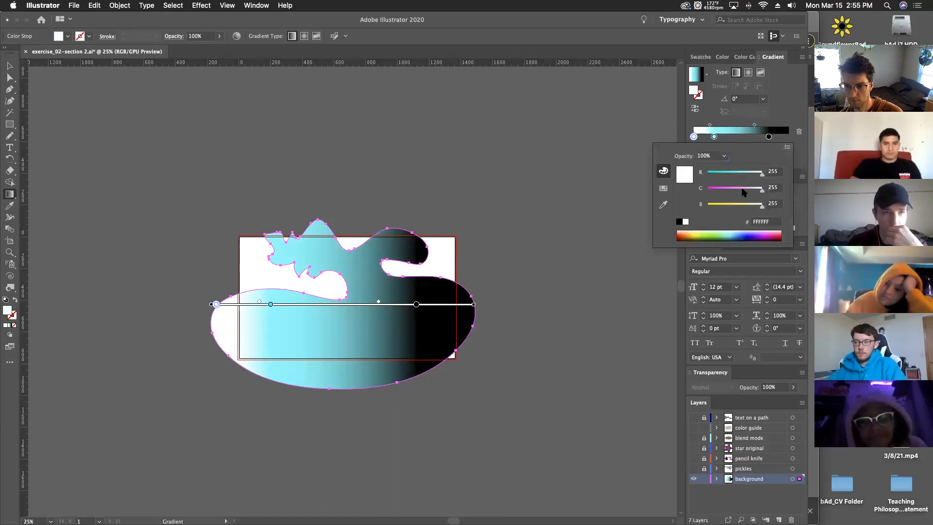
drag(730, 189, 717, 188)
drag(721, 174, 716, 173)
click(790, 106)
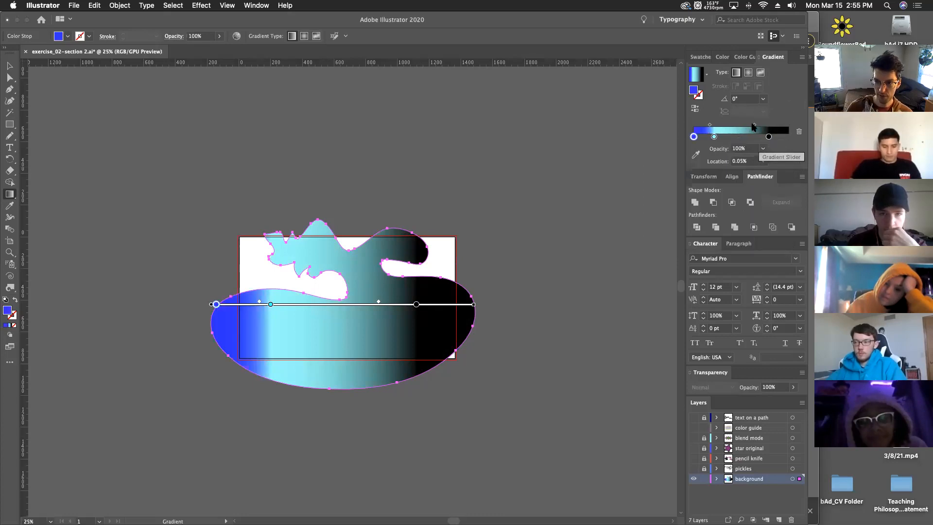
Step: Move the cyan-to-black midpoint to 62.13% and redraw the gradient line diagonally across the shape at -139.7°
drag(753, 125, 748, 126)
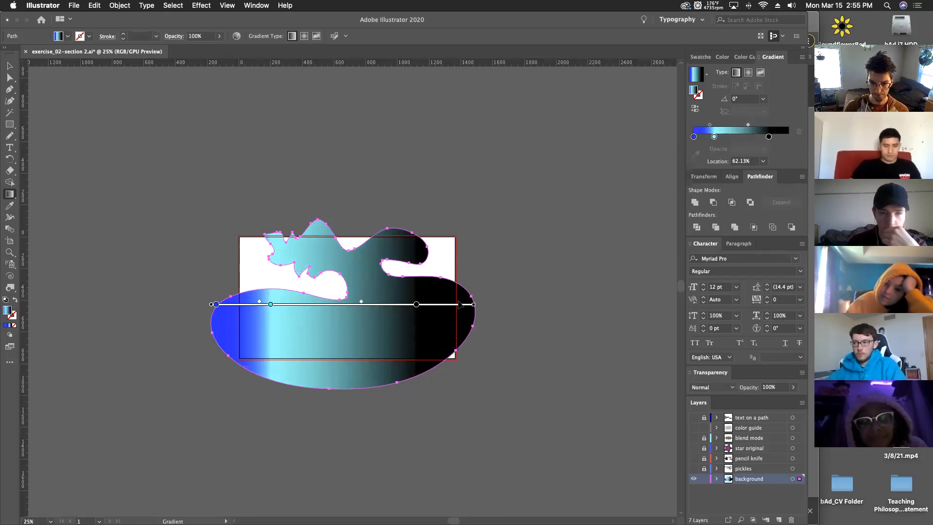
drag(433, 314, 352, 368)
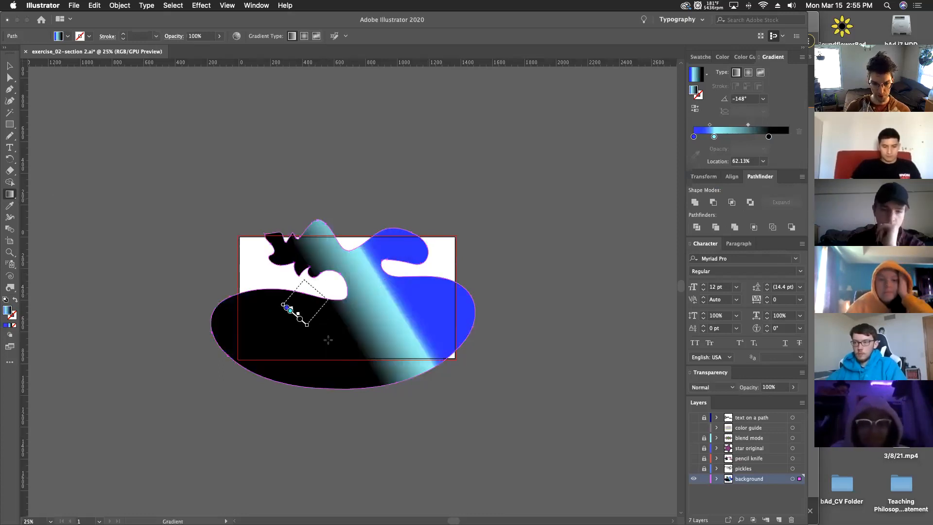
drag(340, 306, 403, 342)
drag(344, 276, 342, 367)
scroll(401, 302, left, 1)
mouse_move(401, 302)
mouse_down()
mouse_move(371, 327)
mouse_move(302, 354)
mouse_move(293, 348)
mouse_move(457, 310)
mouse_move(311, 335)
mouse_up()
drag(386, 344, 416, 292)
mouse_move(334, 354)
mouse_down()
mouse_move(375, 271)
mouse_move(401, 296)
mouse_up()
mouse_move(374, 331)
mouse_down()
mouse_move(397, 305)
mouse_move(360, 305)
mouse_move(366, 295)
mouse_move(358, 307)
mouse_up()
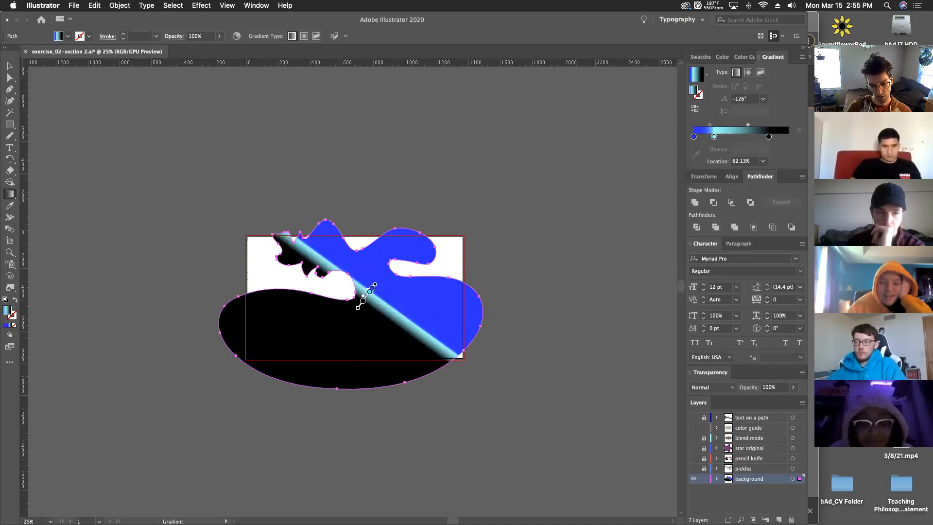
drag(393, 273, 319, 334)
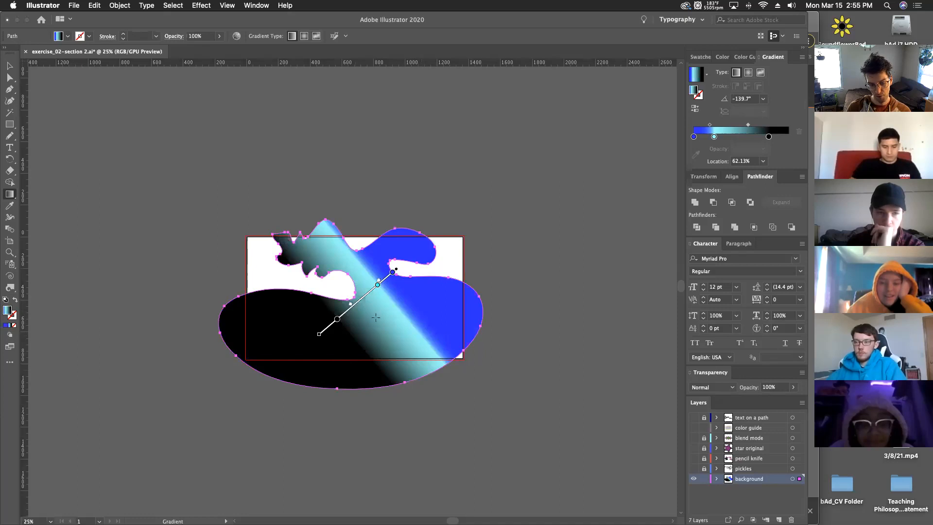
Step: Switch the fill to radial and on to a freeform gradient, and set the lower-right color point's spread to 100%
click(748, 73)
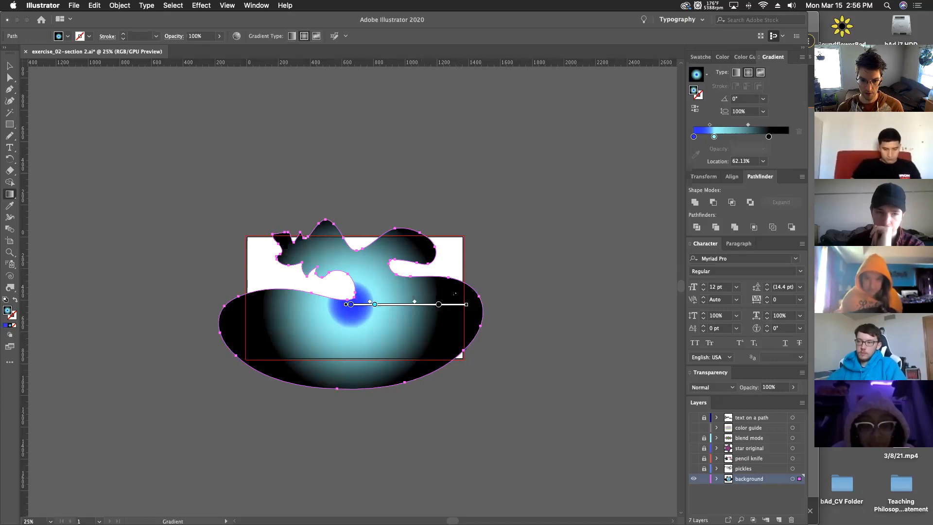
click(761, 73)
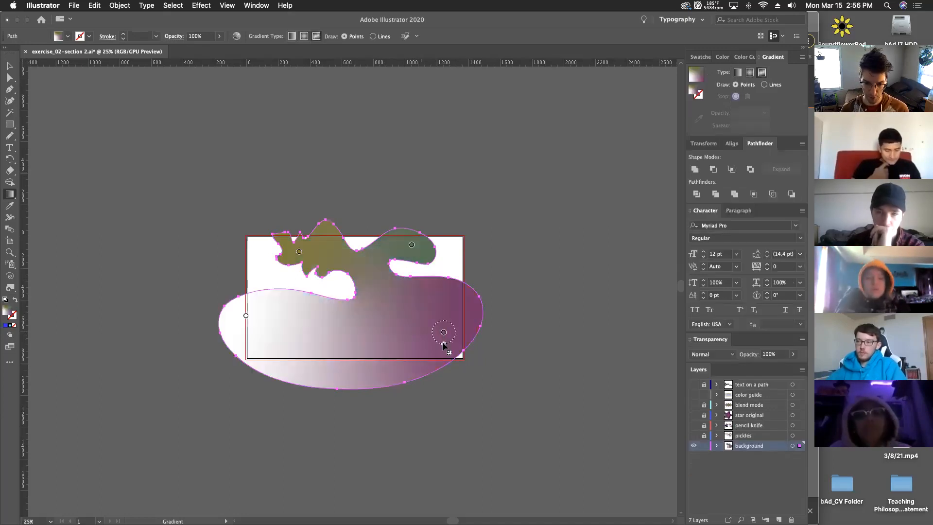
drag(444, 344, 392, 371)
click(444, 332)
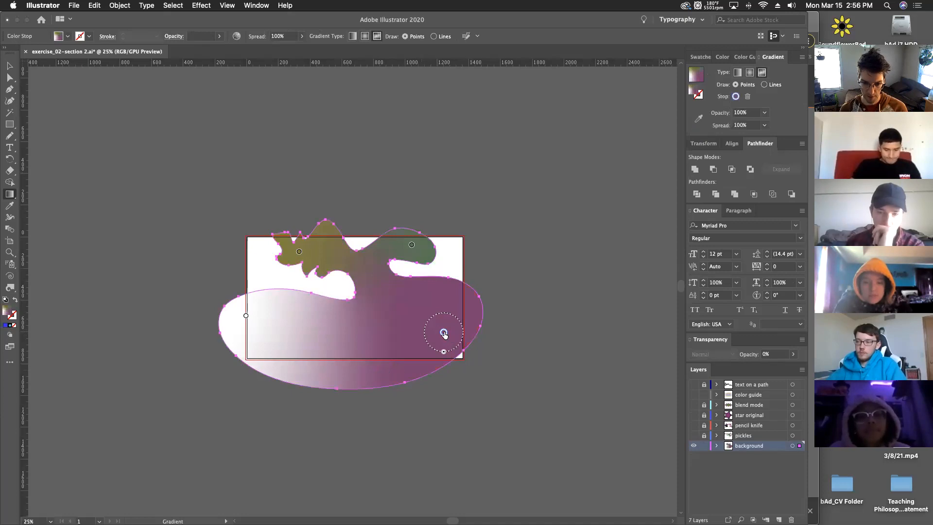
Step: Recolor the freeform gradient's lower-right color point dark blue, 384171, by lowering its red value to 56
double_click(444, 332)
drag(393, 369, 409, 370)
click(376, 369)
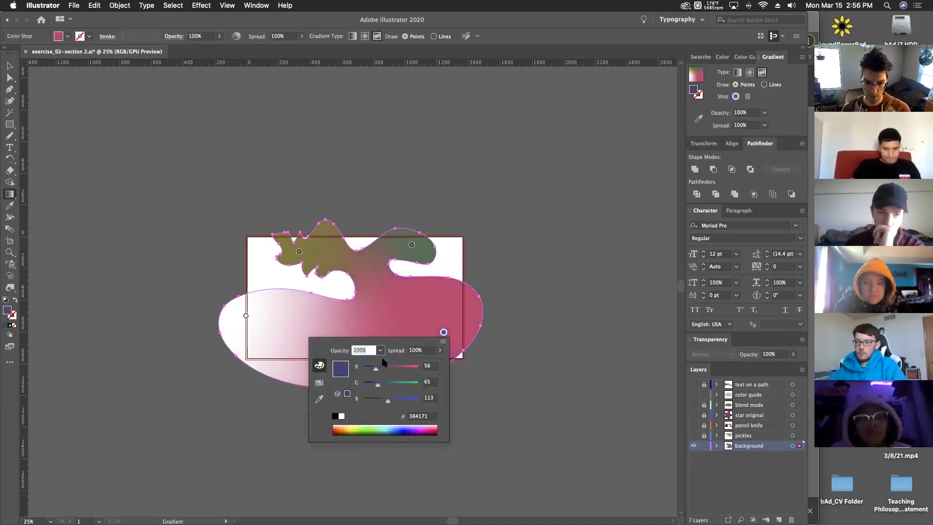
key(Escape)
Step: Add a color point between the shape's center and the dark blue point and recolor it magenta, 8E4171
click(391, 329)
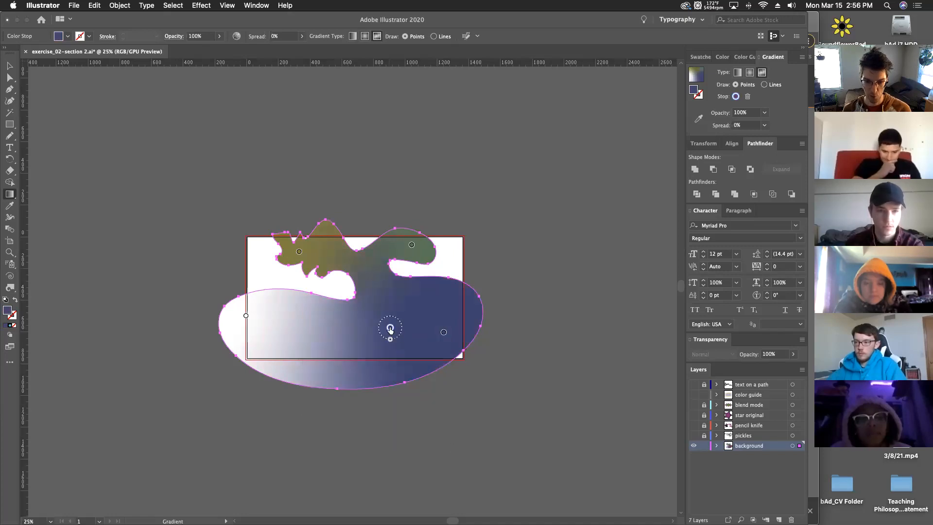
double_click(390, 329)
click(341, 366)
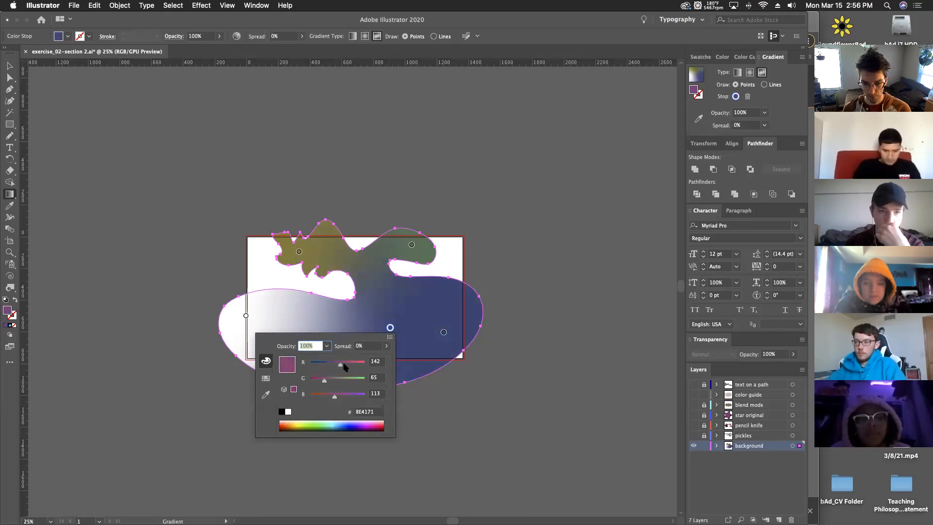
click(567, 344)
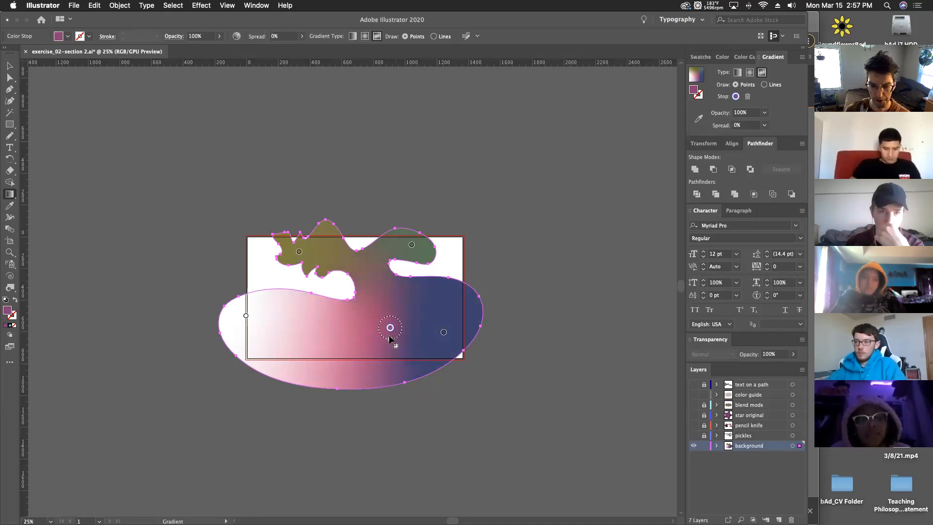
Step: Shift the dark blue color point slightly up and to the right inside the shape
click(443, 333)
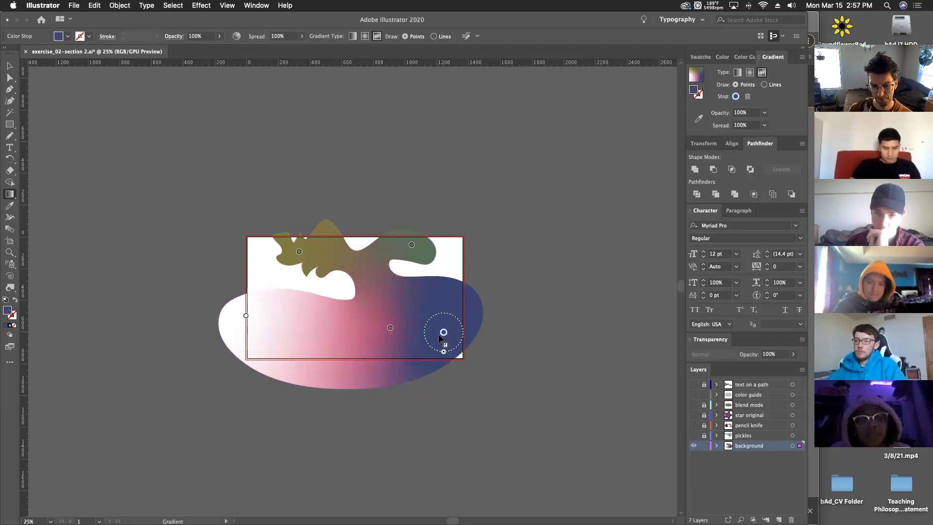
drag(444, 332, 448, 321)
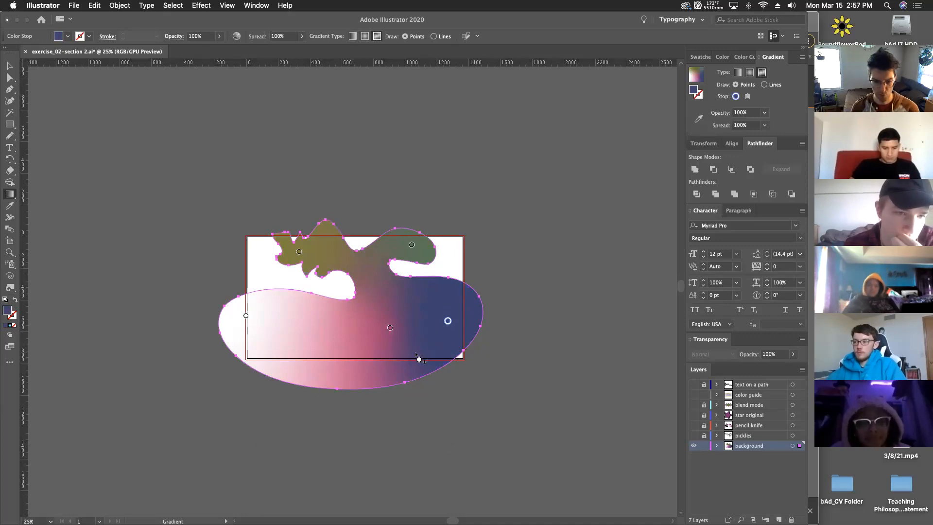
scroll(416, 356, down, 1)
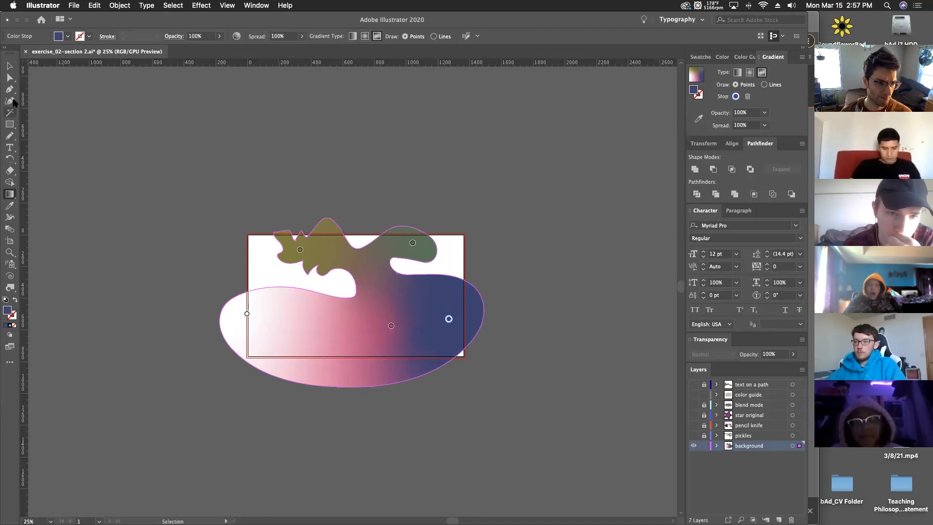
Step: Leave gradient editing, reselect the background shape and give it a white stroke
click(9, 65)
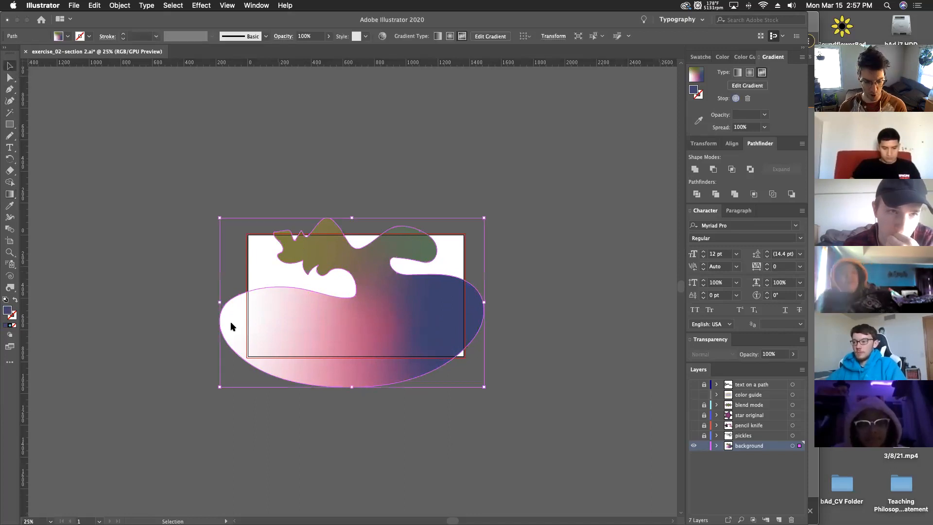
click(192, 308)
click(277, 314)
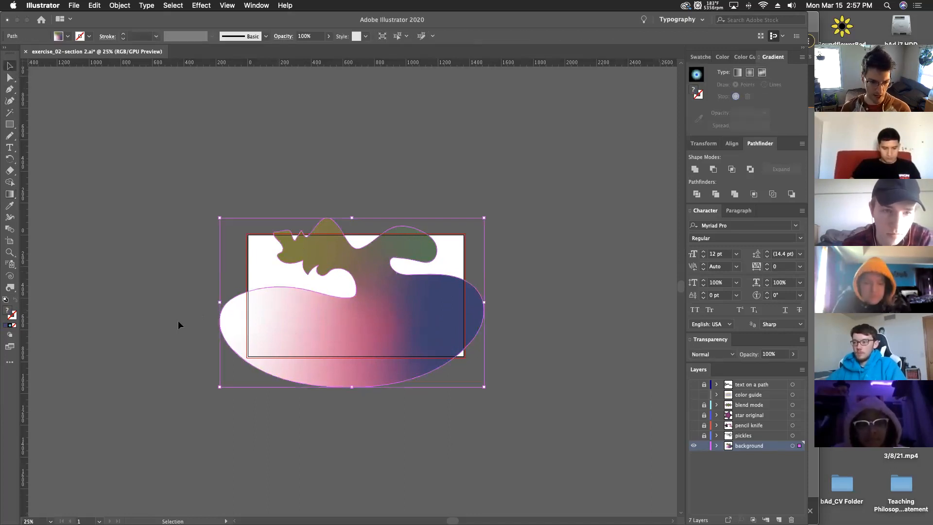
double_click(7, 312)
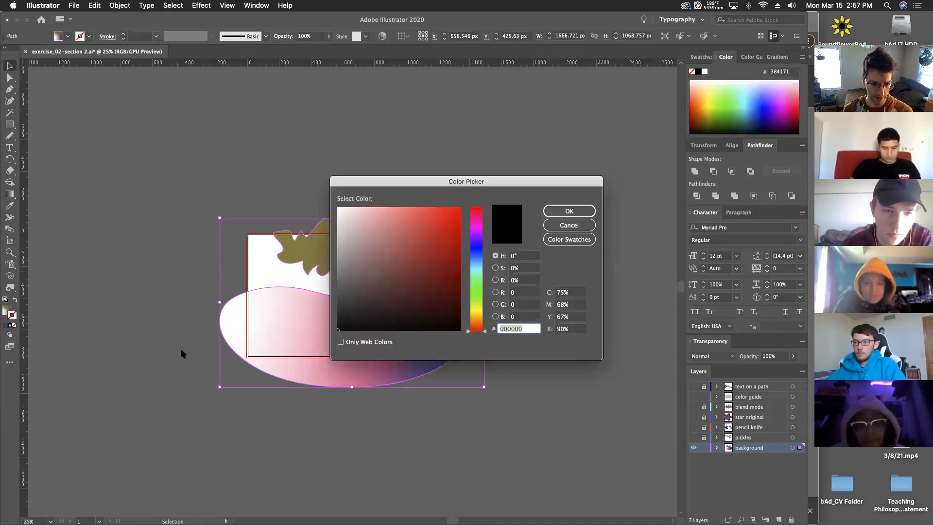
click(486, 253)
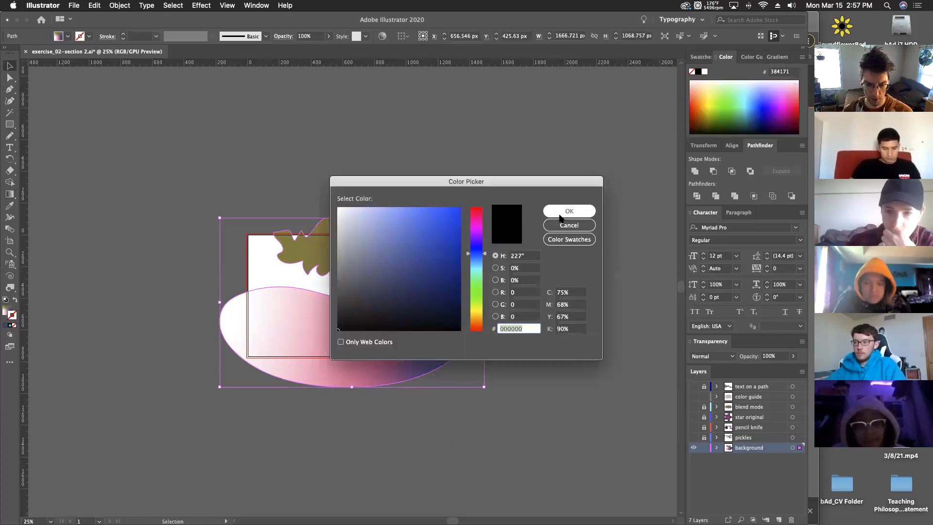
key(Return)
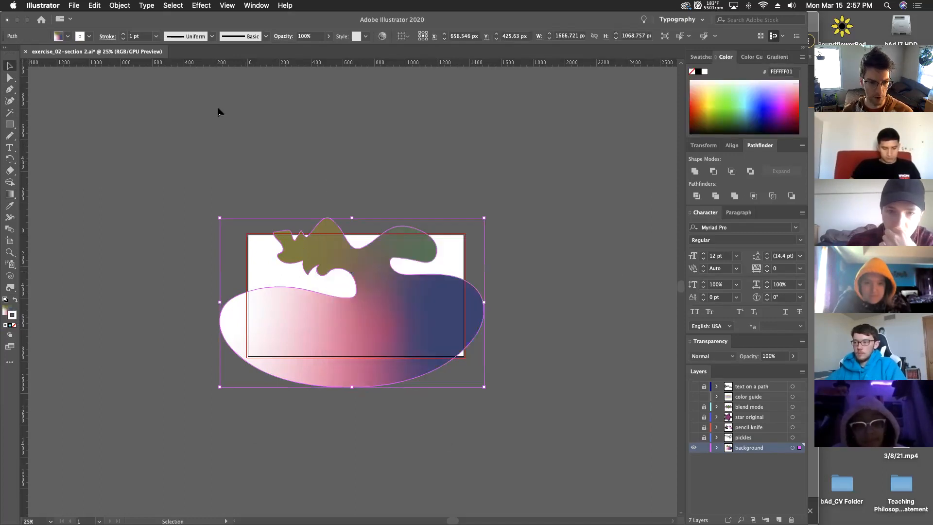
Step: Increase the background shape's stroke weight to 24 pt
click(123, 34)
click(124, 35)
click(123, 34)
click(123, 35)
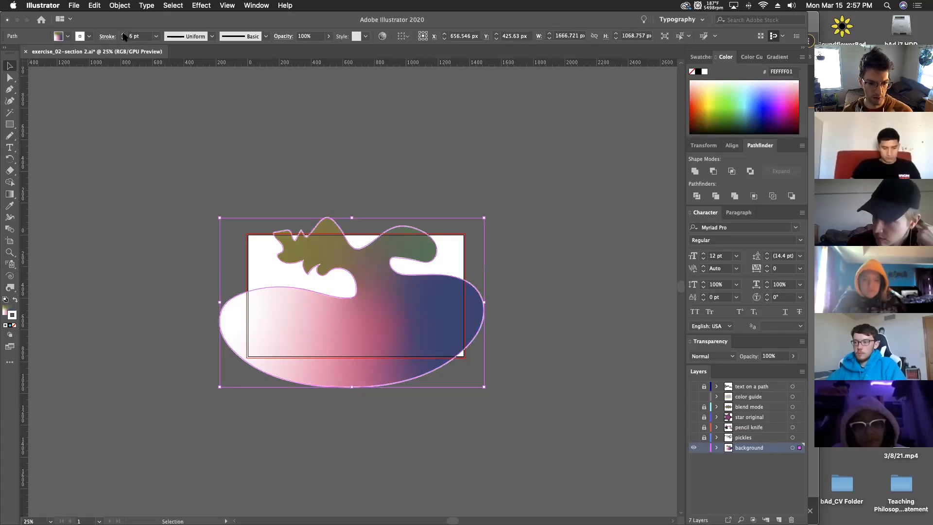
click(123, 35)
click(124, 35)
click(123, 35)
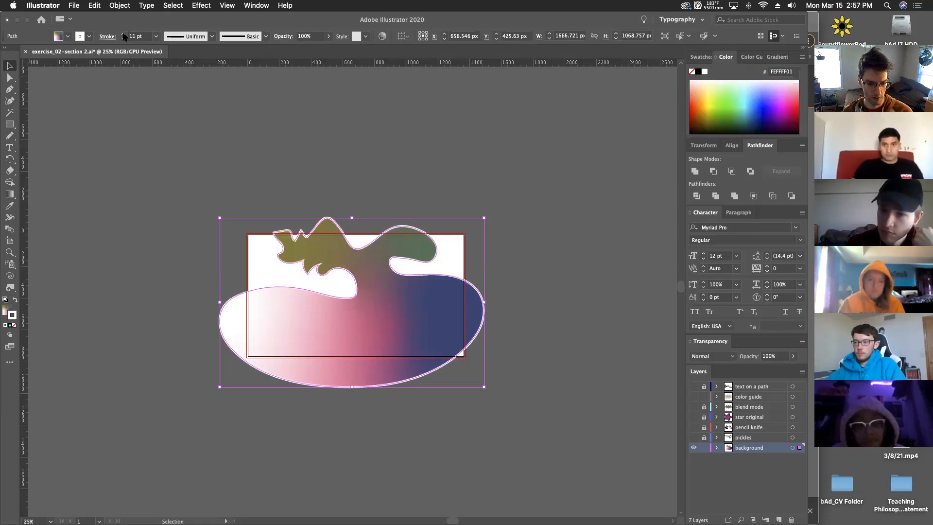
click(123, 34)
click(123, 35)
click(123, 34)
click(123, 34)
click(124, 35)
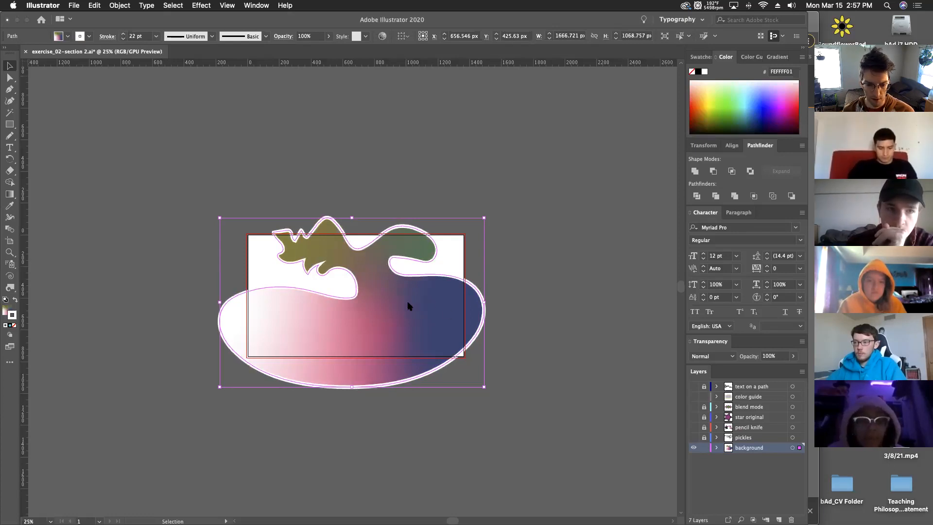
Step: Recolor the background shape's stroke red, E21E1E
double_click(12, 315)
text(E21E1E)
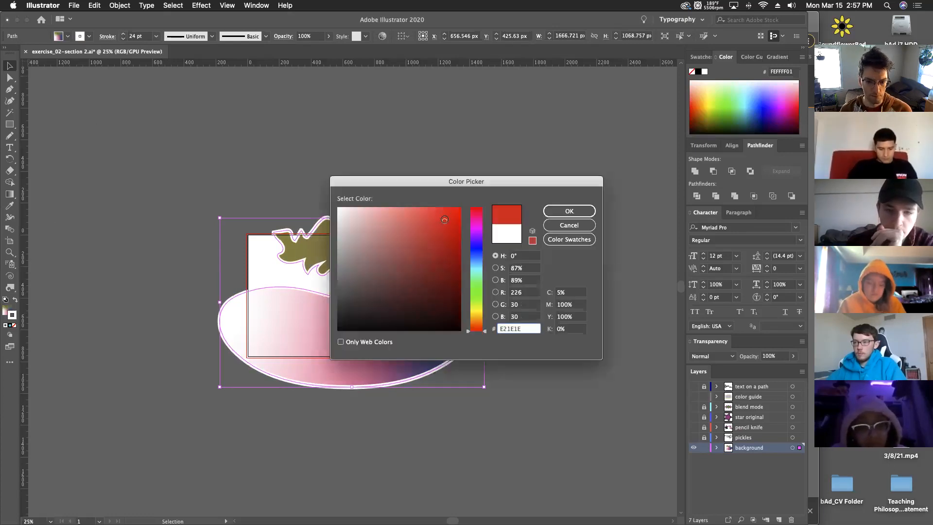
key(Return)
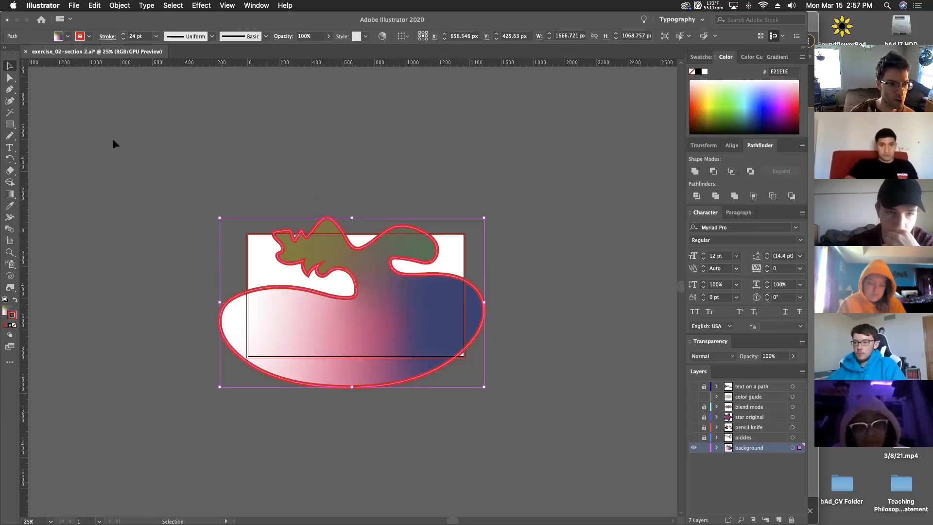
Step: Apply the white-to-black linear gradient swatch to the shape's stroke and start editing that gradient
click(89, 37)
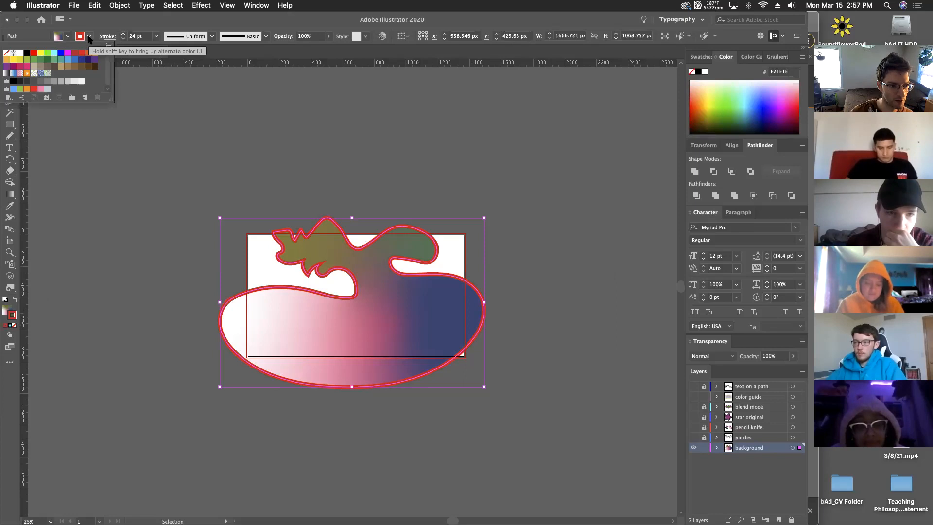
click(7, 74)
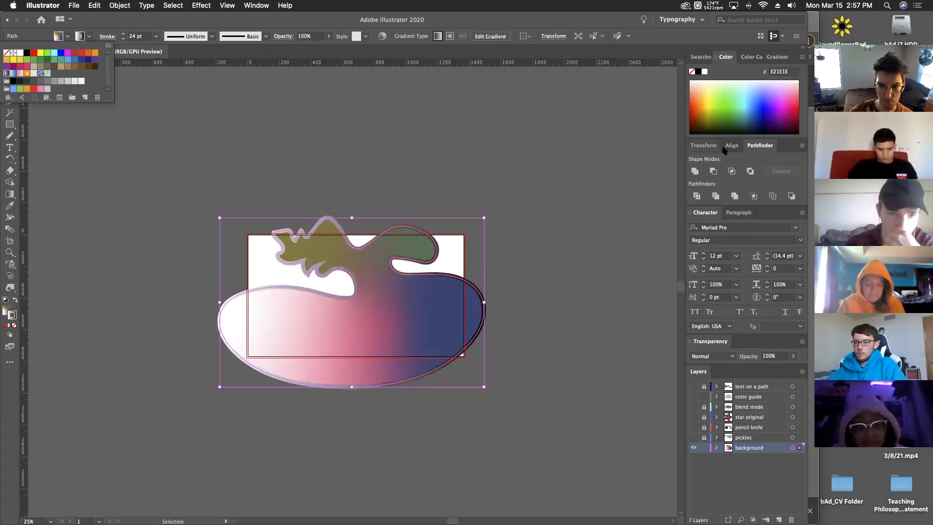
click(777, 57)
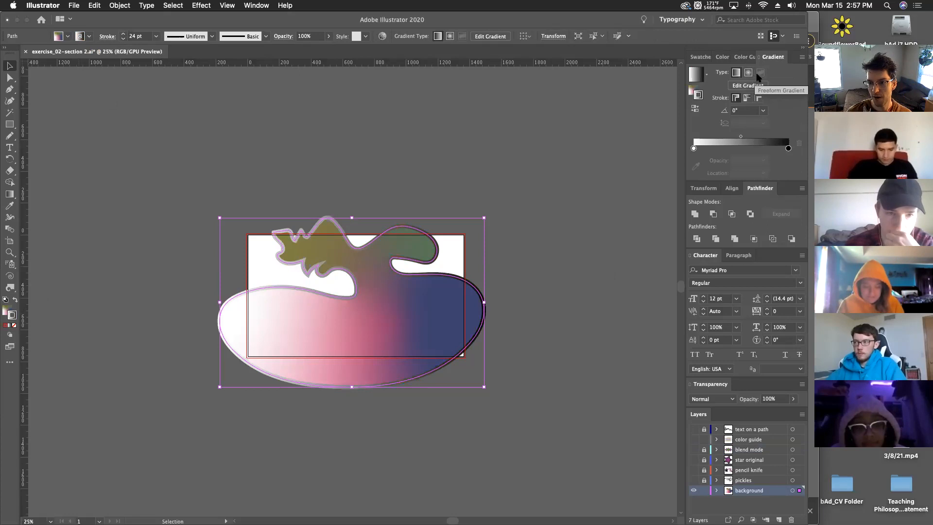
click(754, 86)
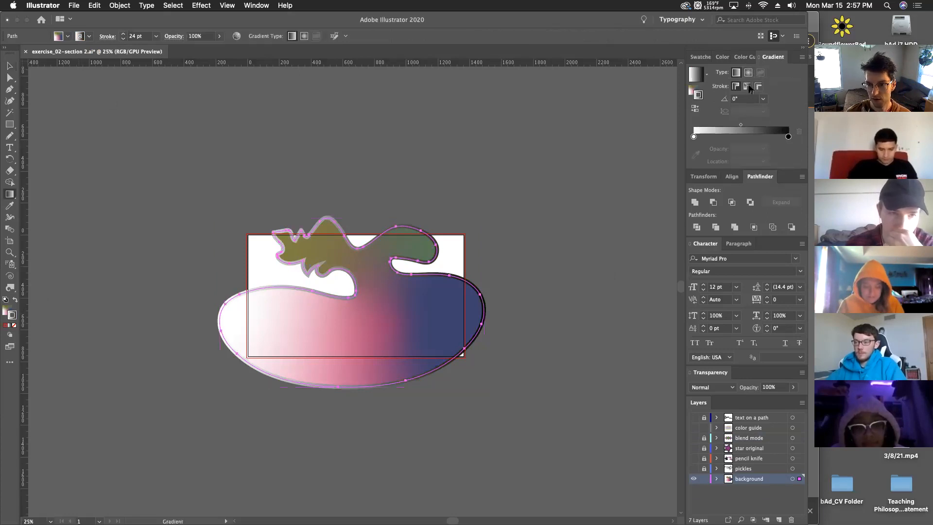
Step: Try the stroke gradient running along the stroke and leave it applied across the stroke
click(747, 86)
click(757, 87)
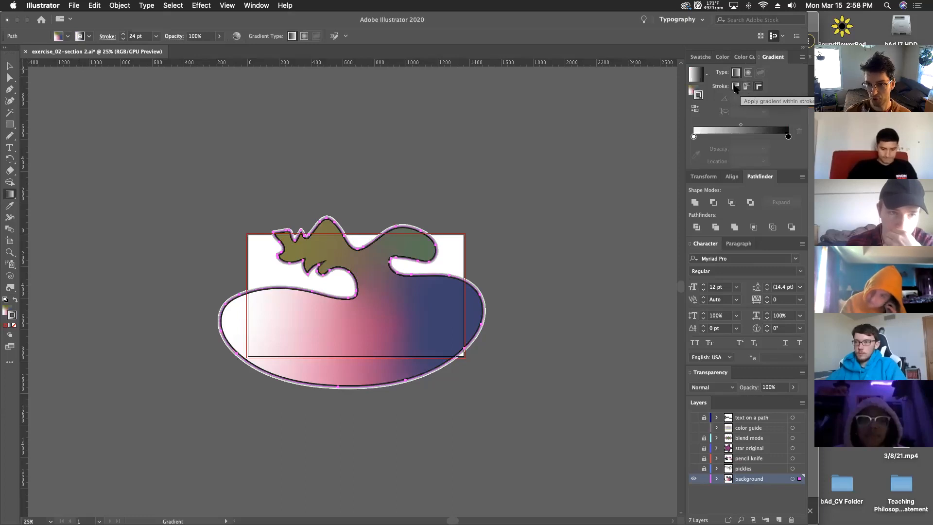
click(747, 88)
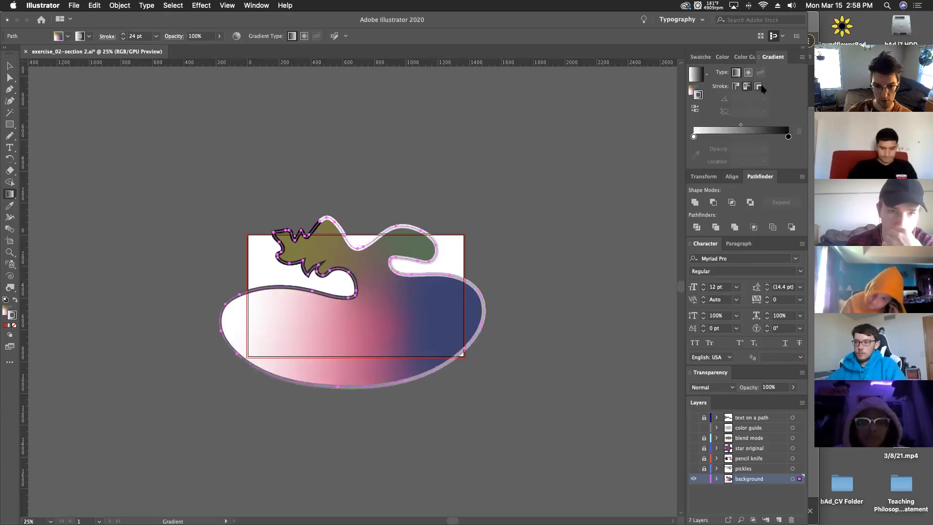
click(758, 86)
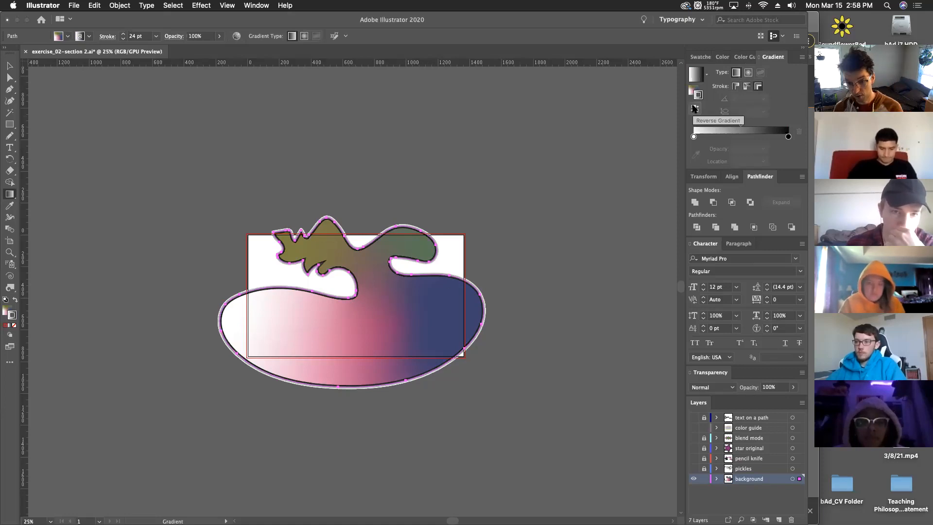
Step: Expand the appearance of the background shape with its gradient stroke
key(super+equal)
key(super+equal)
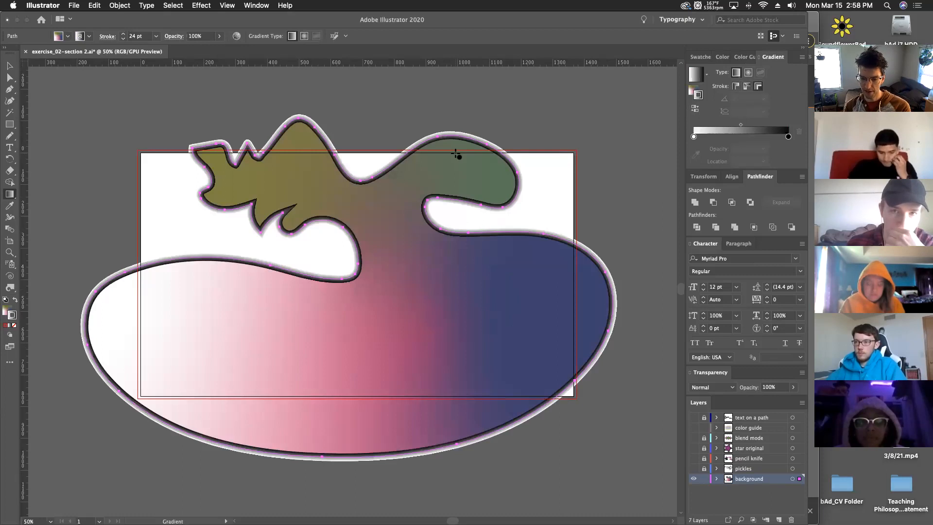
scroll(452, 158, down, 1)
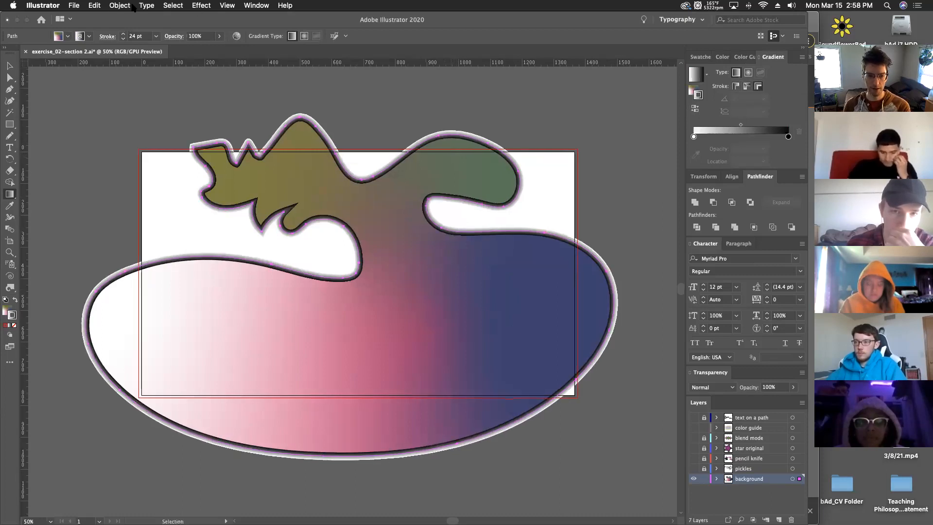
click(117, 5)
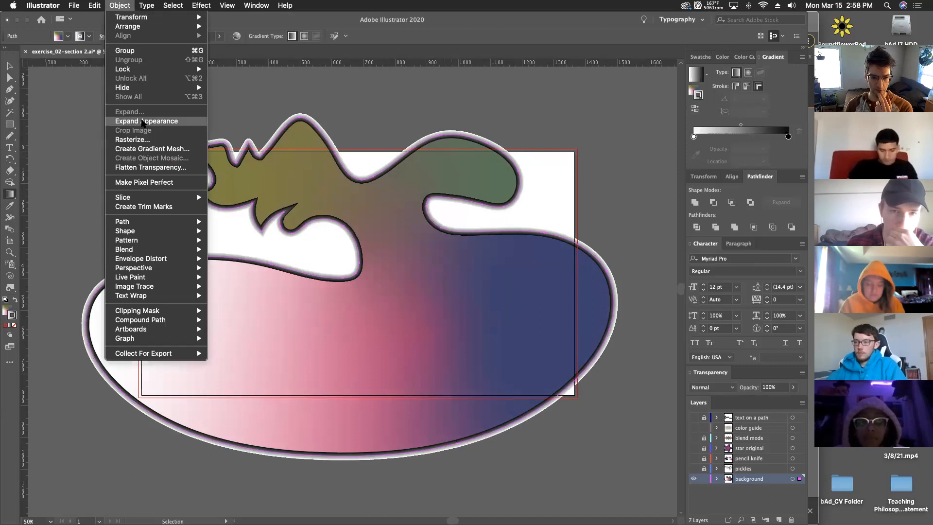
click(144, 121)
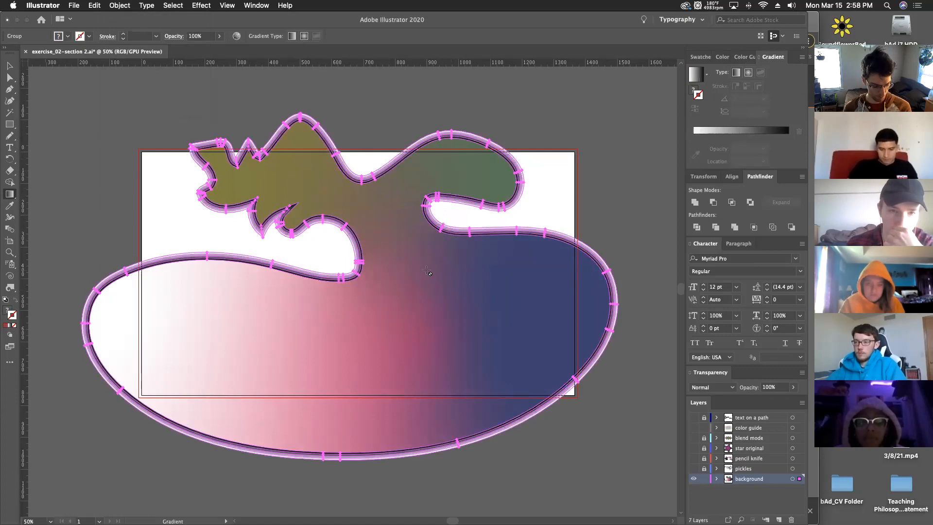
Step: Undo the appearance expansion and the across-stroke gradient setting, going back to the linear gradient within the stroke
key(super+z)
key(super+z)
key(super+z)
key(super+z)
key(super+z)
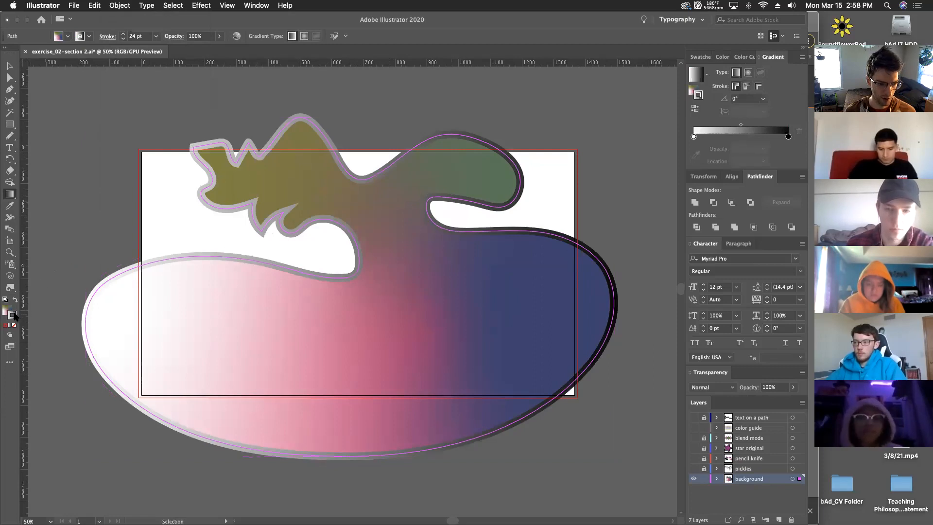
Step: Recolor the background shape's stroke muted red, C46060
double_click(13, 316)
click(401, 236)
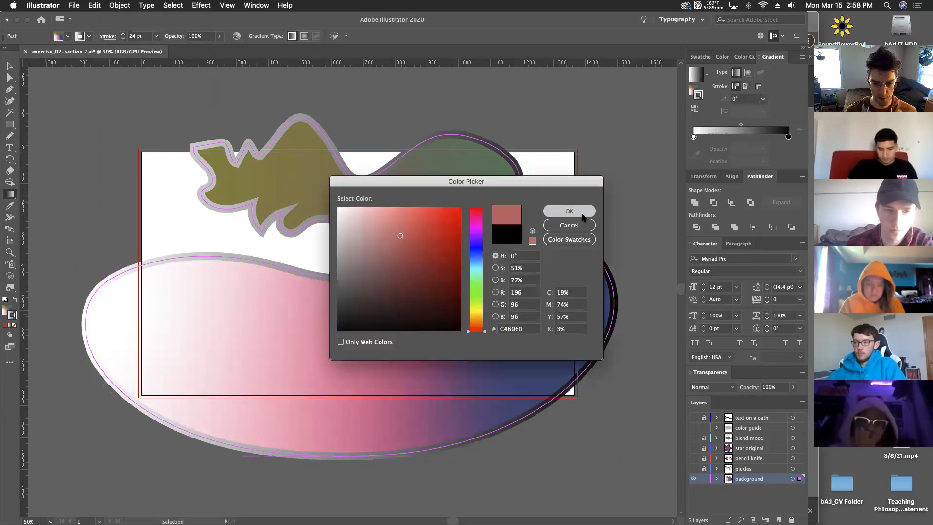
click(582, 215)
Step: Expand the background shape's appearance and expand both its fill and stroke into outlines
click(120, 5)
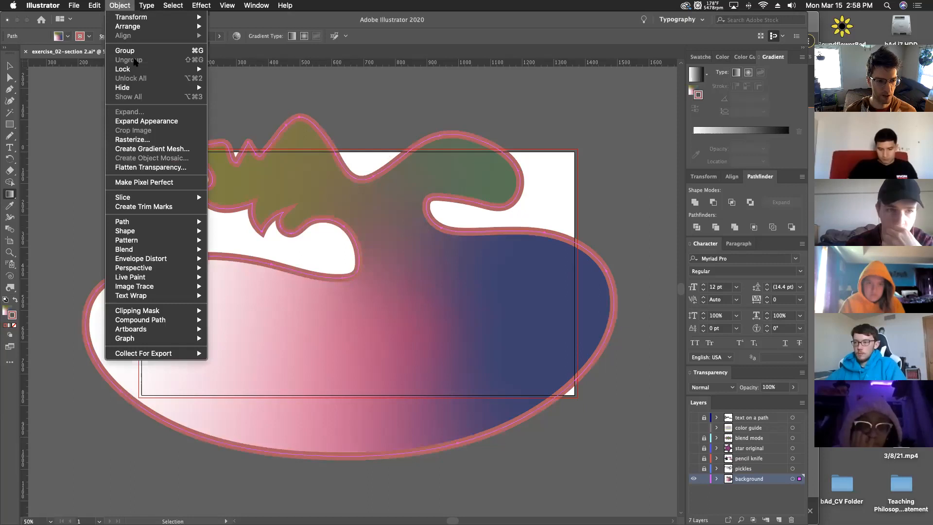
click(141, 122)
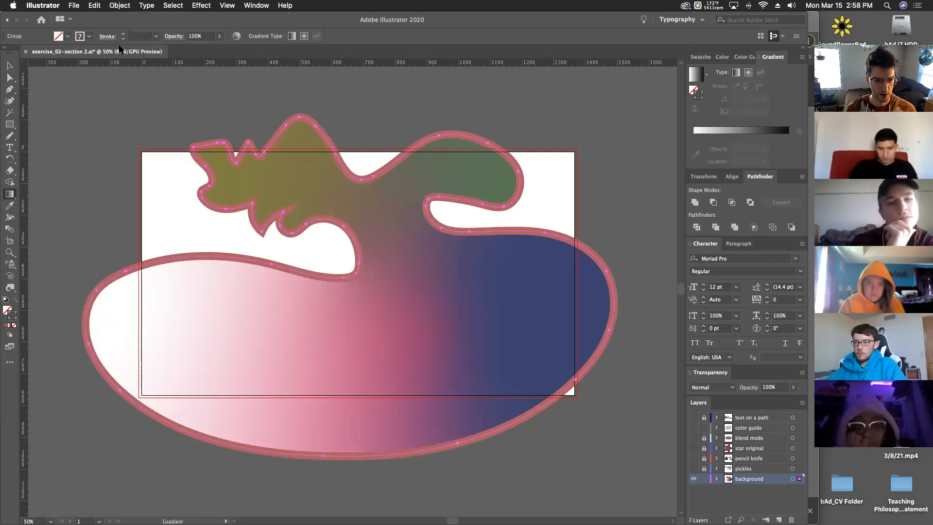
click(120, 5)
click(141, 112)
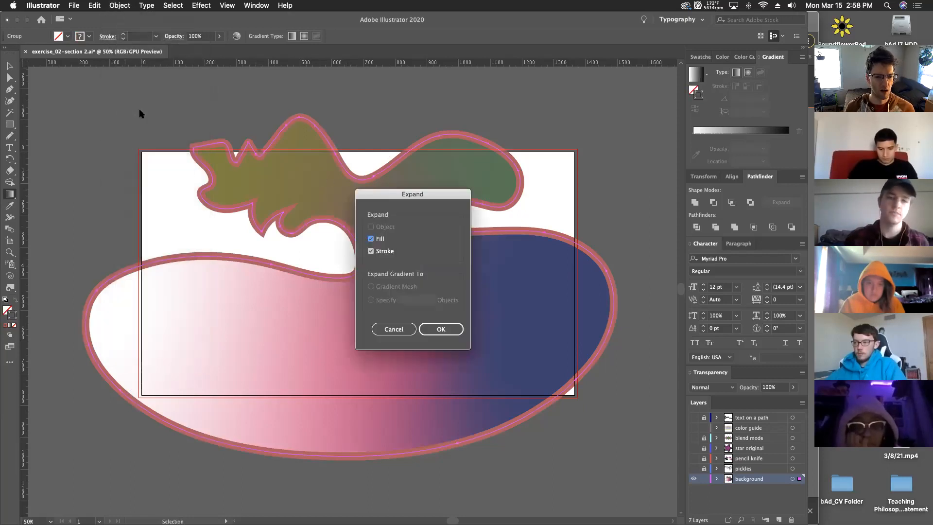
click(445, 332)
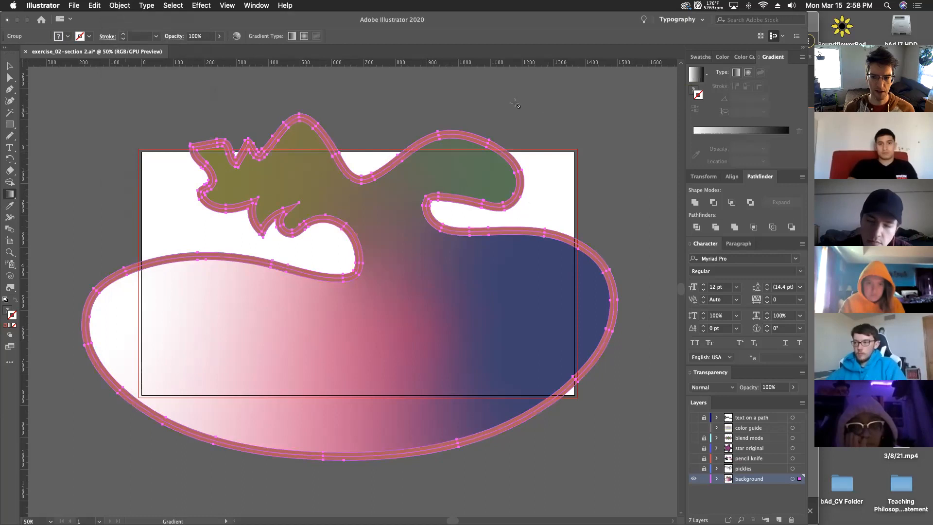
Step: Try a linear and a radial gradient on the expanded outline's stroke, and apply the white-to-black radial gradient to its fill
click(736, 72)
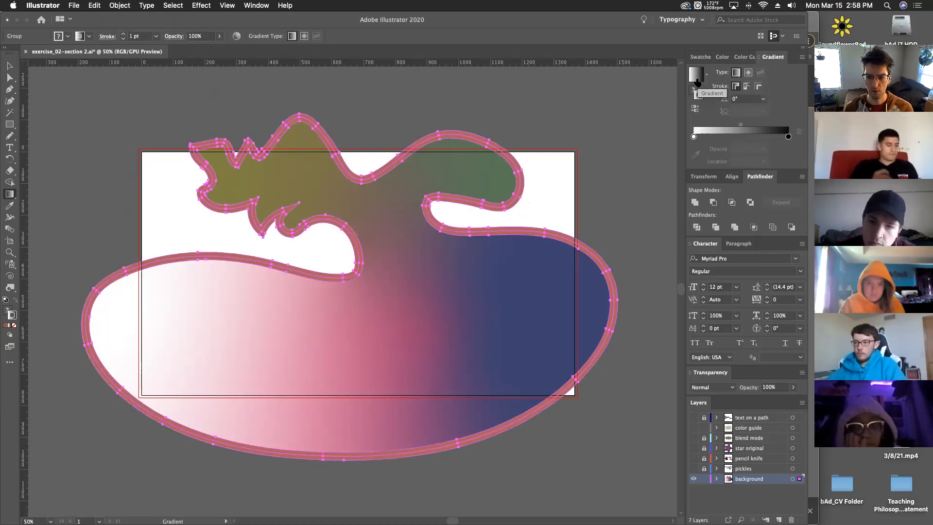
click(748, 72)
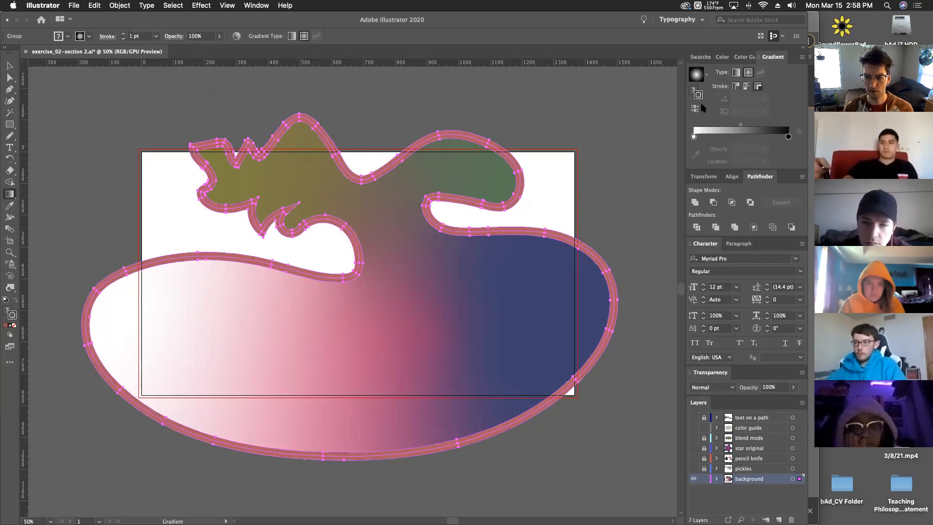
key(v)
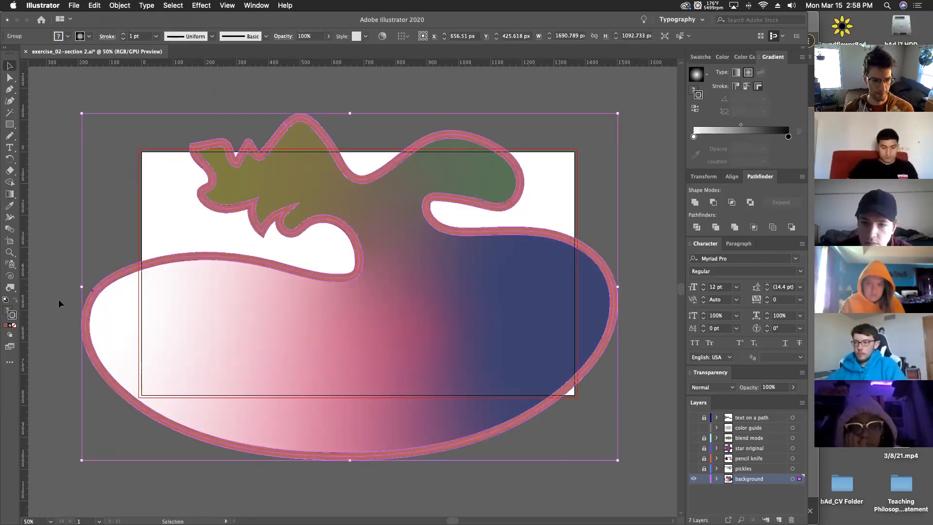
double_click(9, 310)
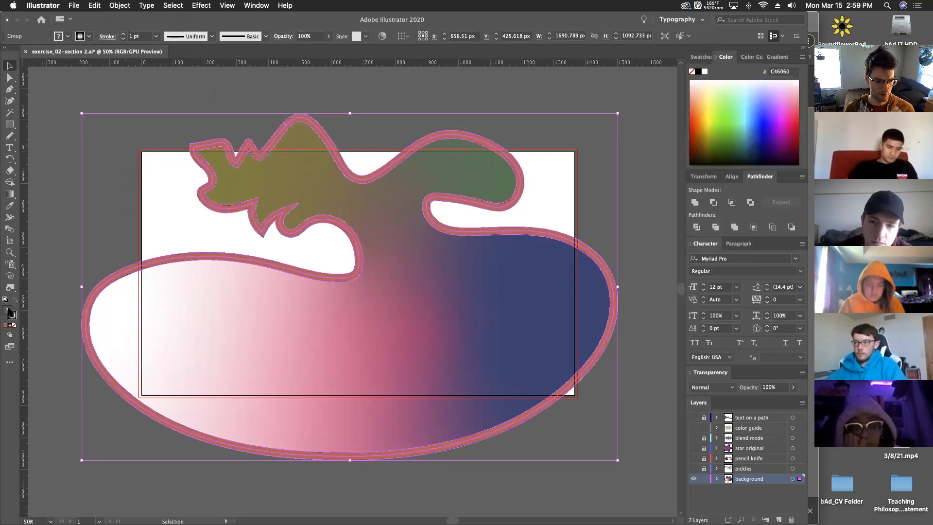
click(569, 225)
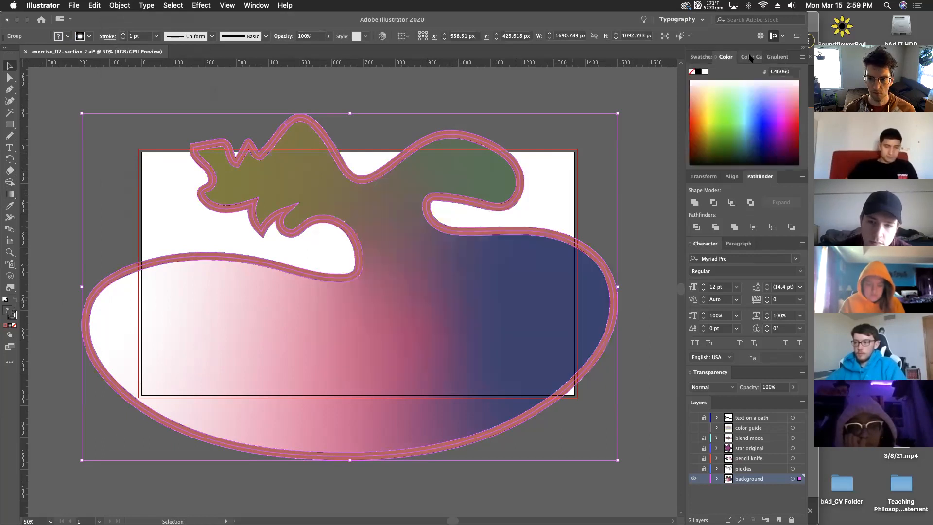
click(777, 57)
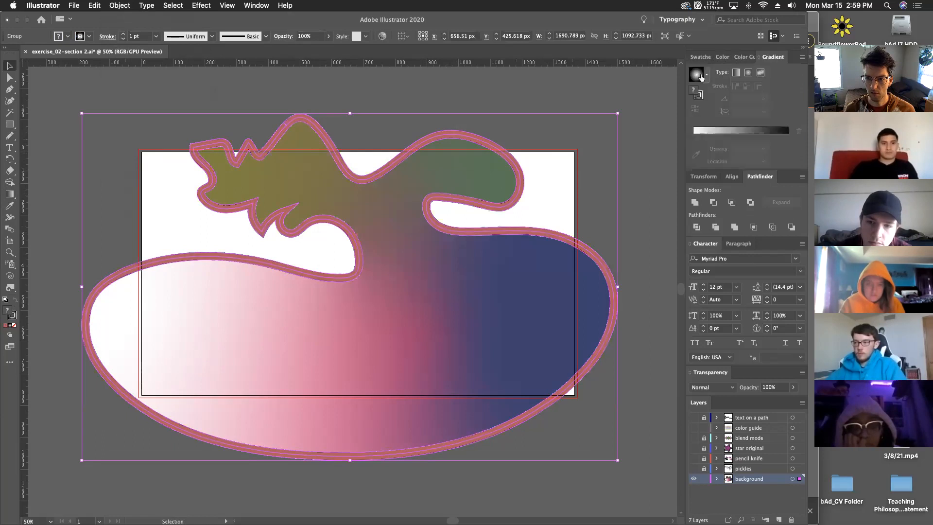
click(697, 77)
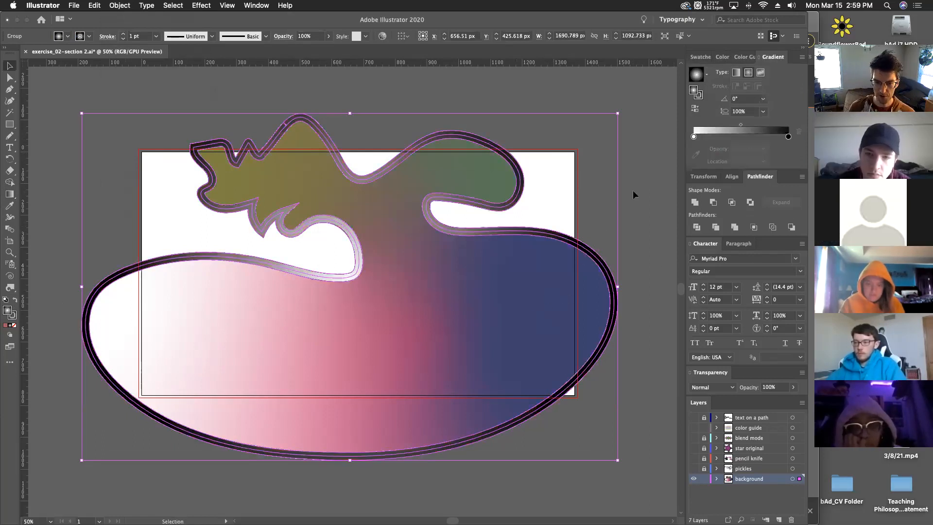
Step: Try changing the expanded outline's fill to a freeform gradient drawn with points, and reselect the outline
click(760, 73)
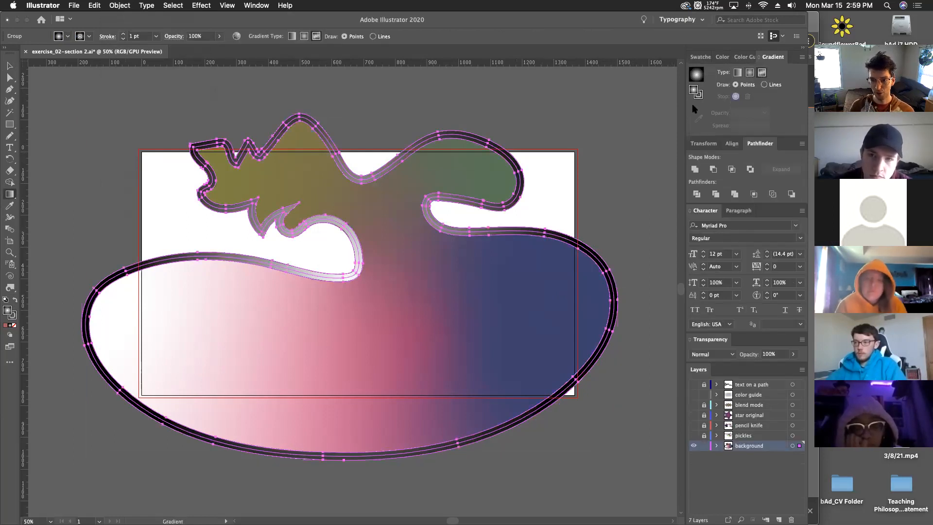
click(764, 85)
click(736, 85)
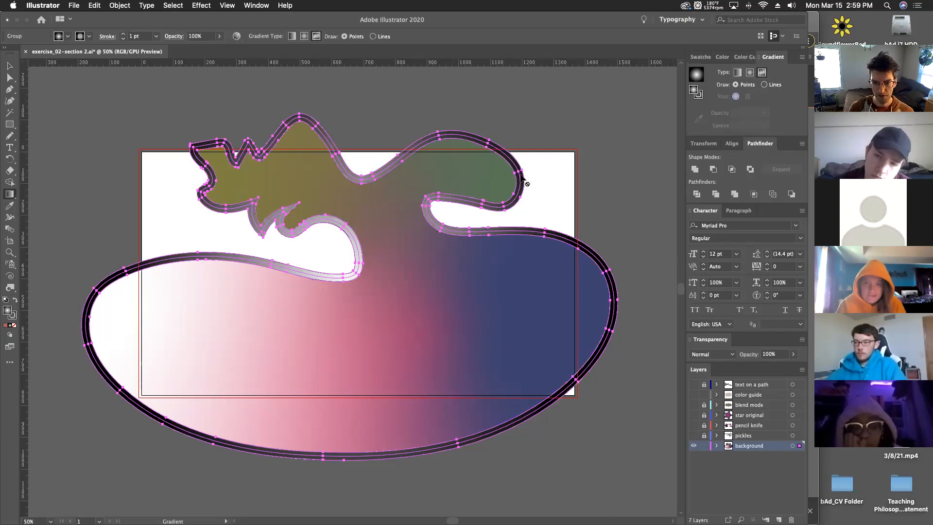
click(8, 68)
click(96, 91)
click(171, 261)
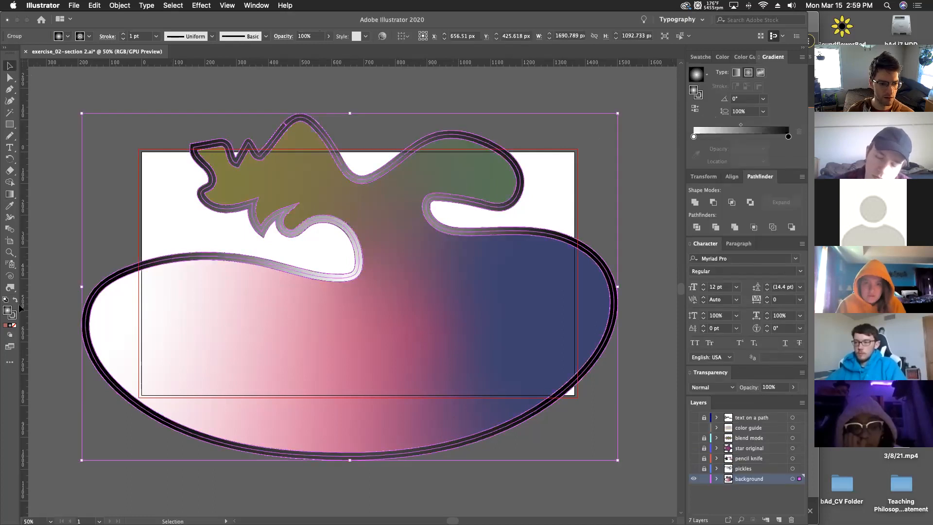
Step: Remove the expanded outline's own stroke and try the freeform gradient on its fill again
click(13, 316)
click(14, 325)
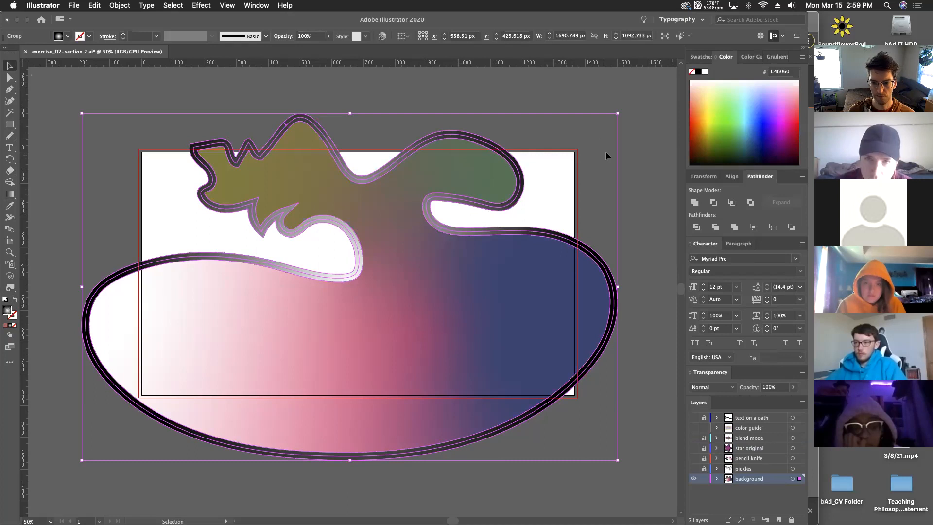
click(779, 58)
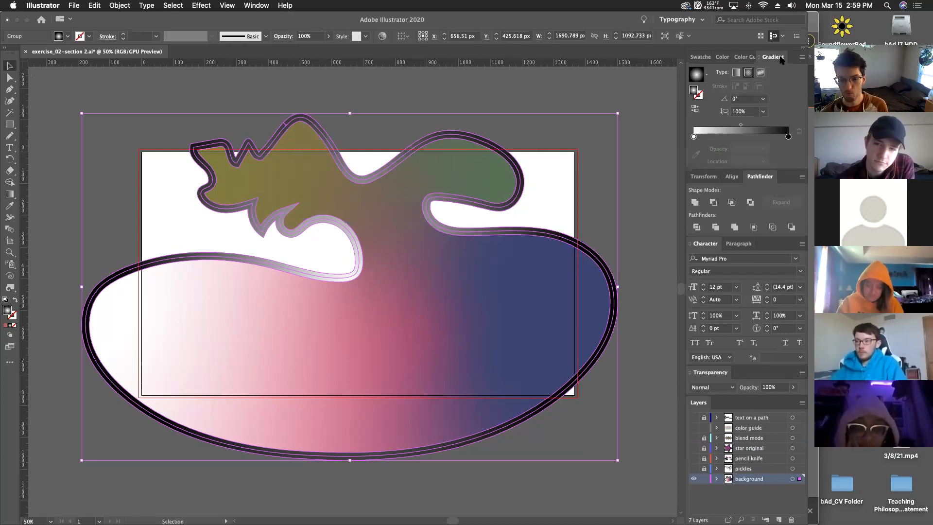
click(760, 73)
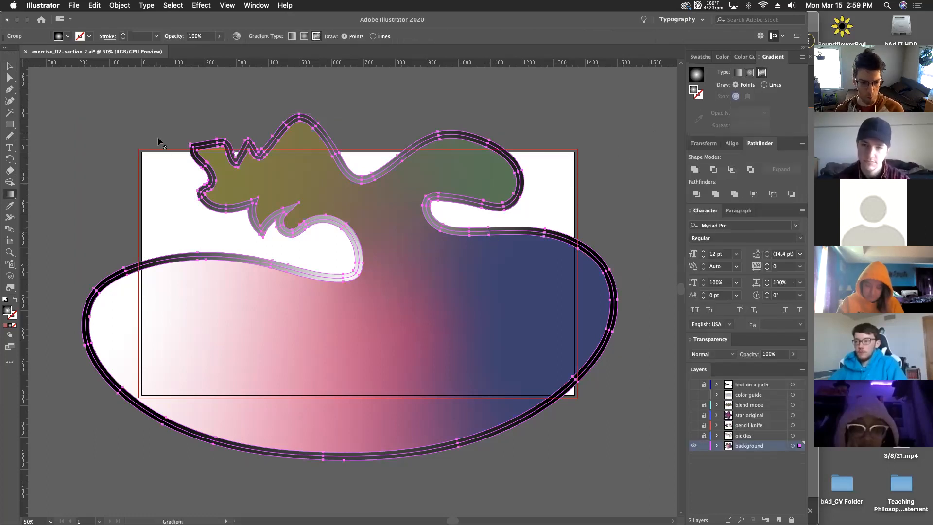
Step: Undo the outline, expansion and stroke recoloring changes back to the background shape's plain white 18 pt stroke
key(v)
click(291, 210)
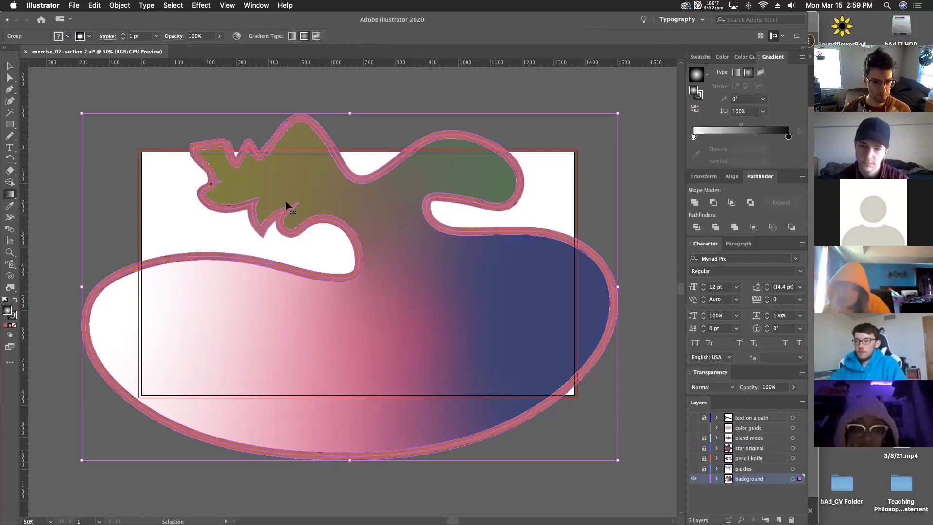
click(301, 214)
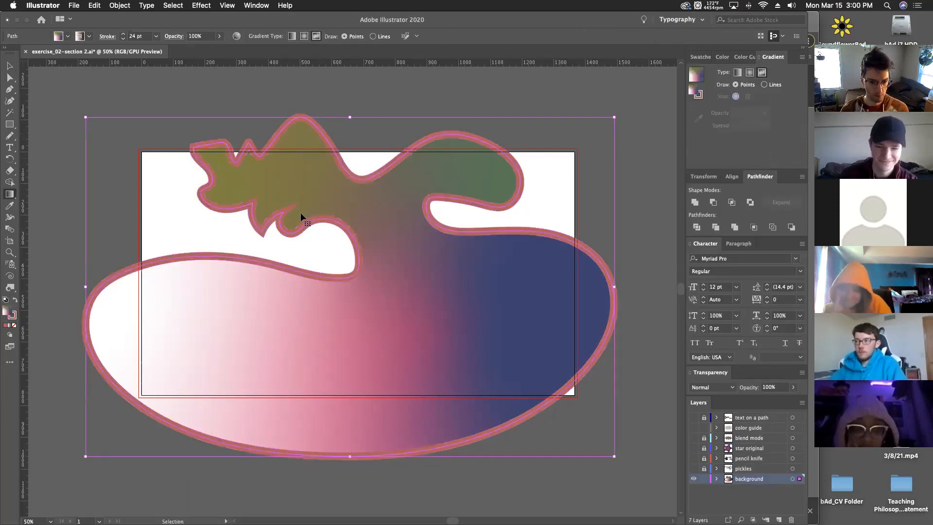
key(ctrl+z)
key(g)
key(ctrl+z)
key(ctrl+z)
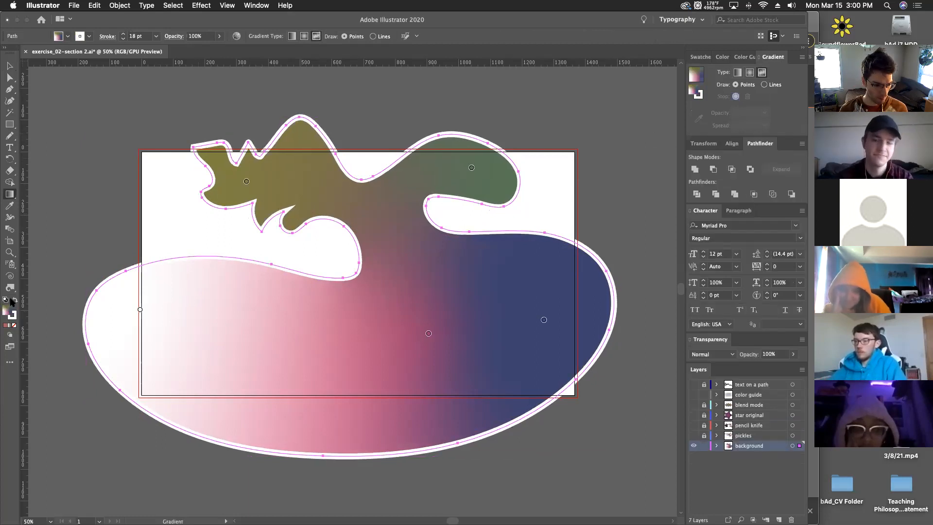
Step: Expand the appearance of the background shape with its plain white stroke
click(14, 315)
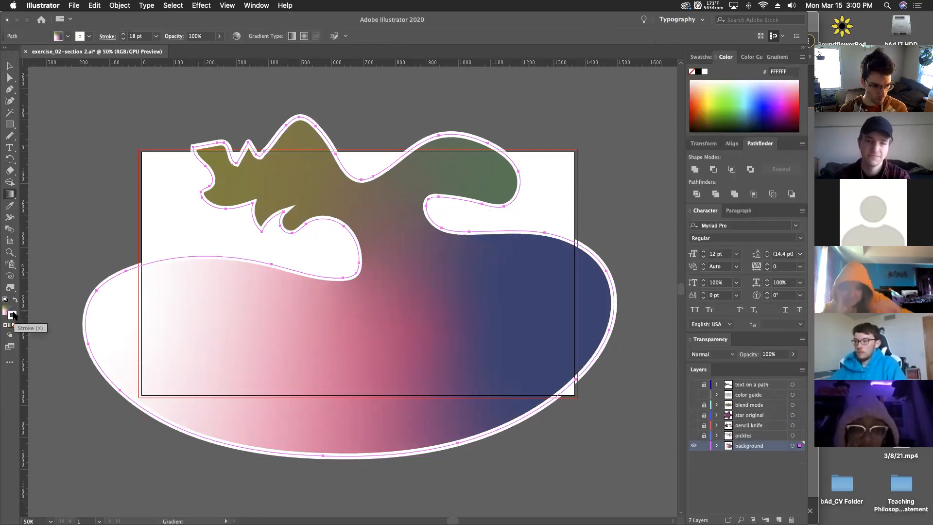
click(119, 6)
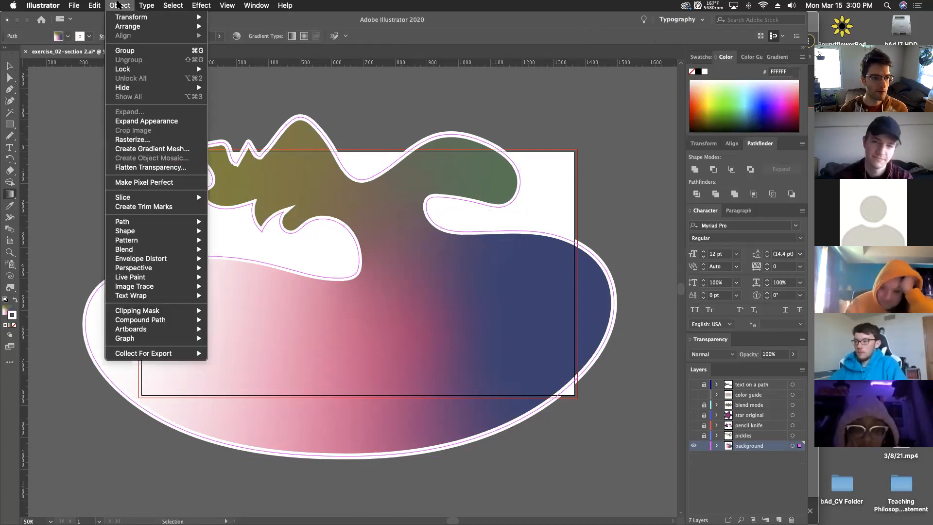
click(132, 121)
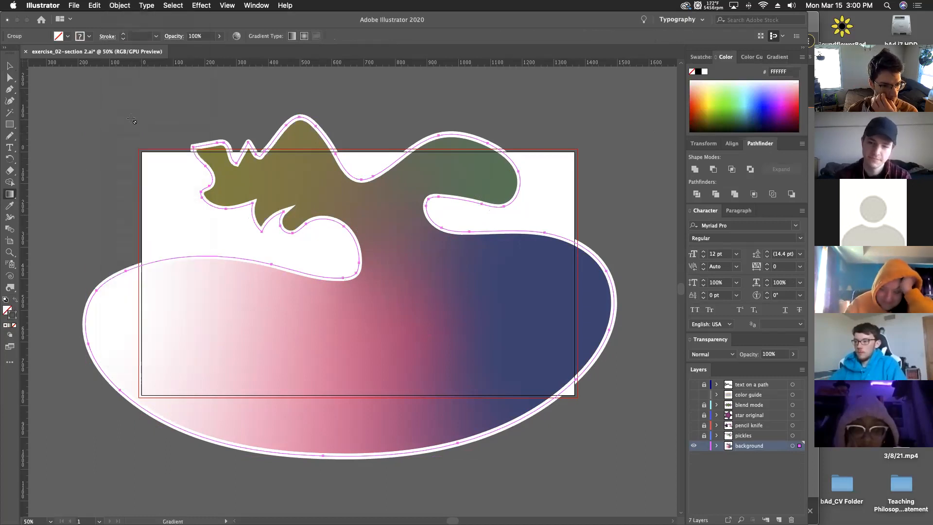
click(129, 5)
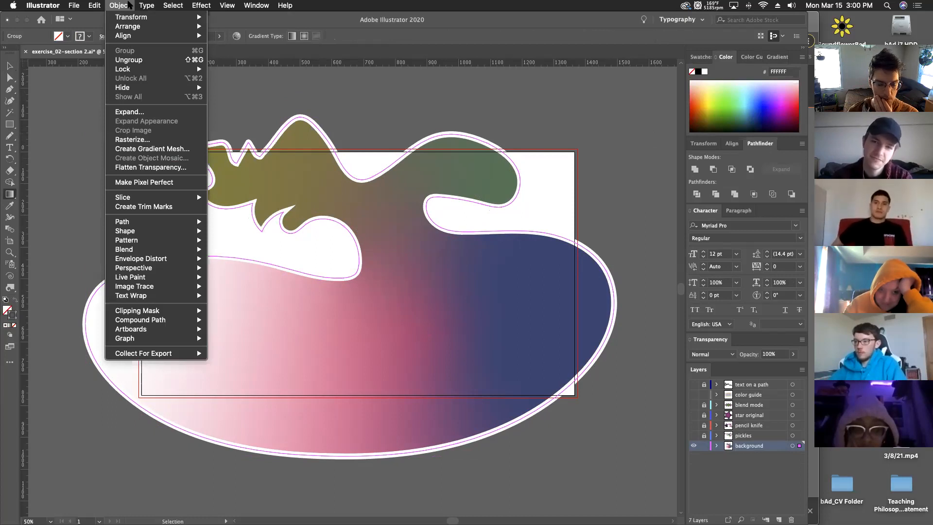
click(129, 5)
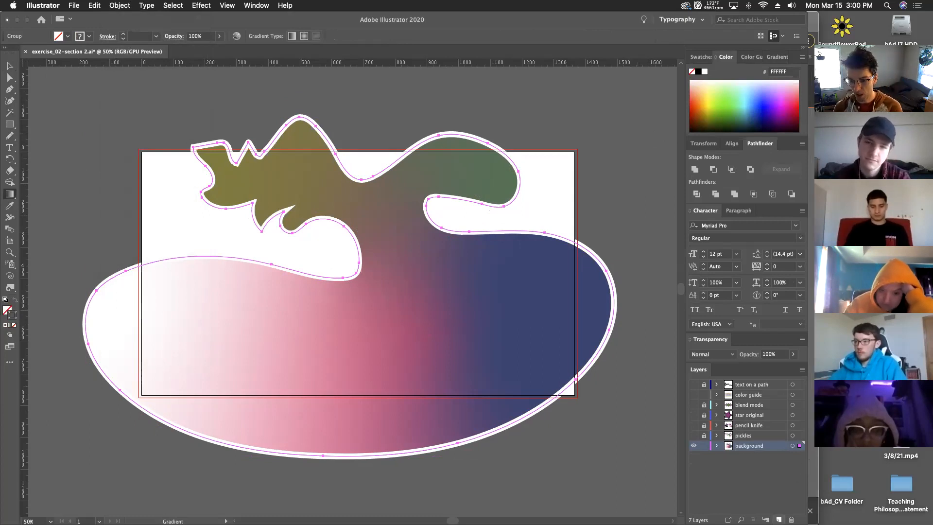
Step: Hide the background layer, and add a new layer at the top of the layer stack
click(695, 447)
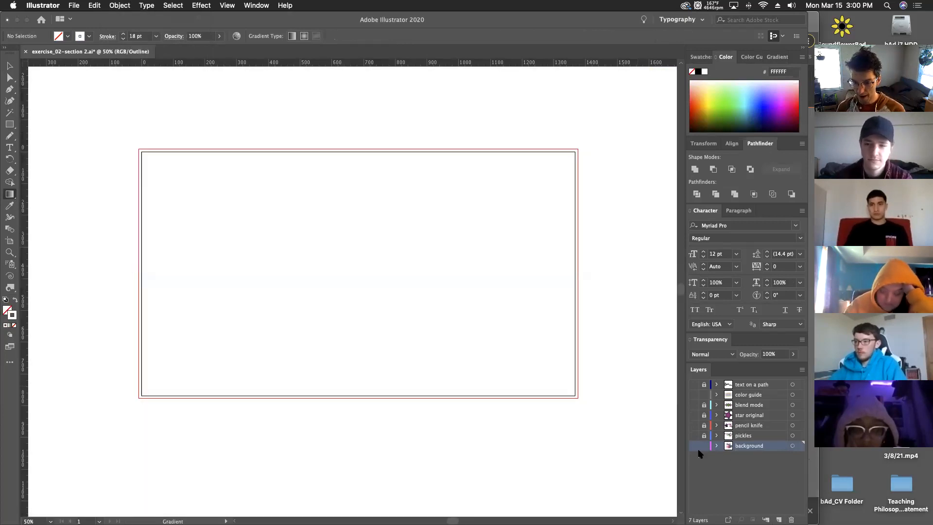
click(779, 520)
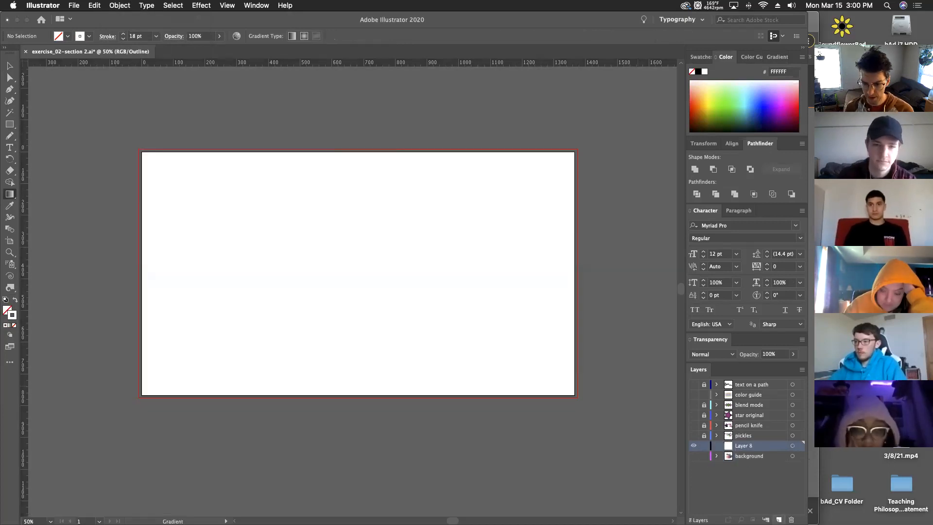
drag(746, 428, 742, 382)
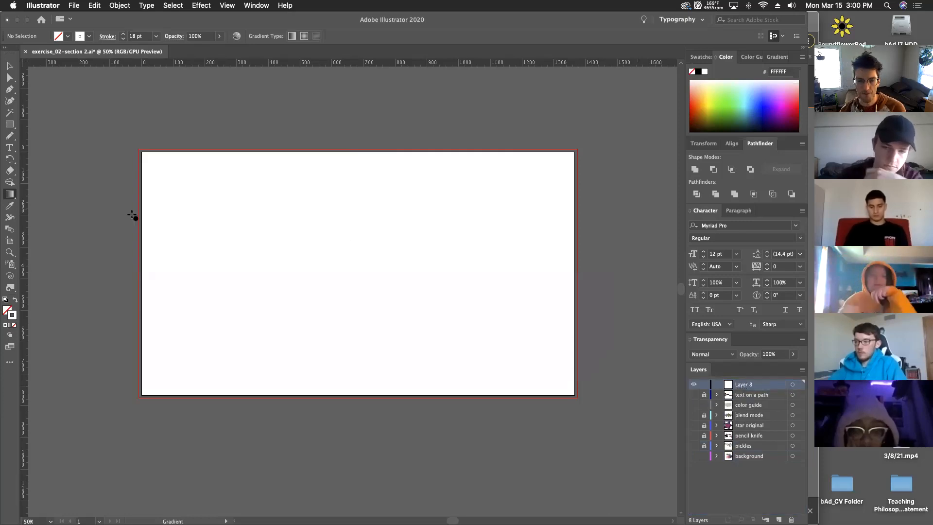
key(v)
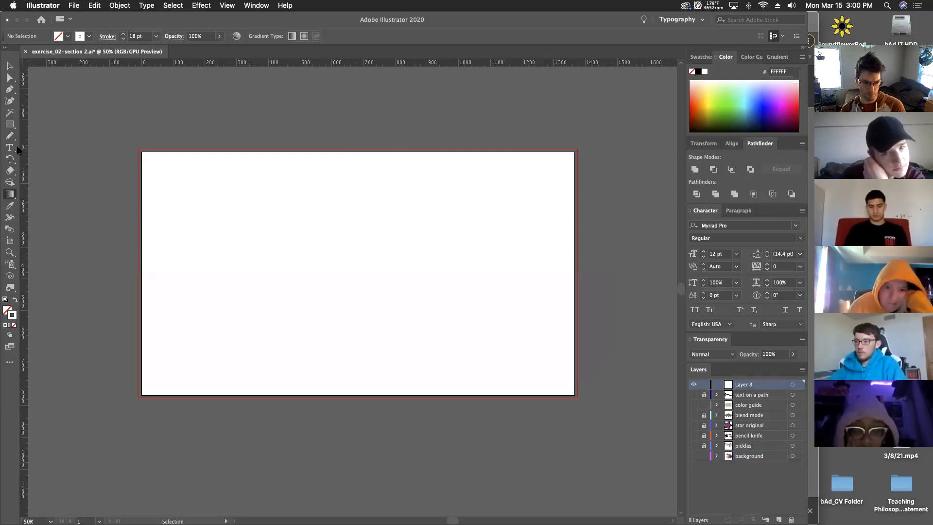
click(9, 148)
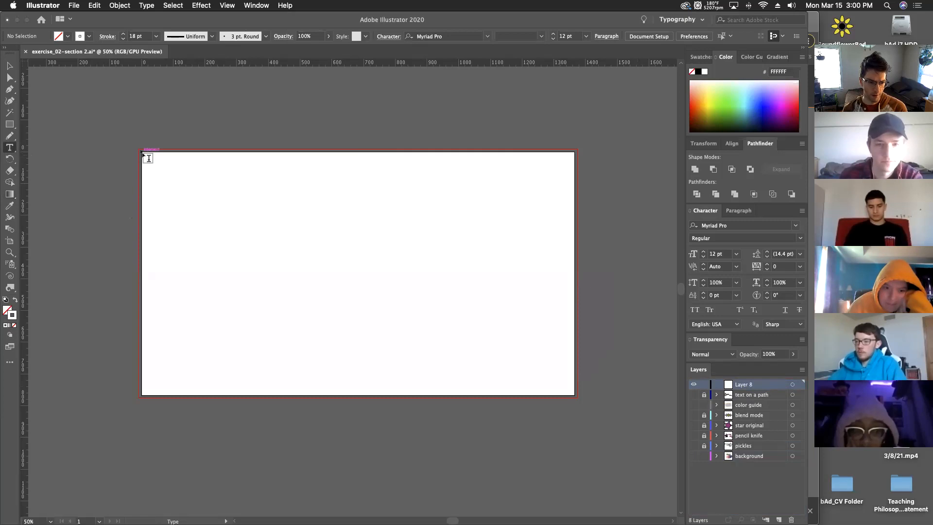
drag(145, 155, 216, 211)
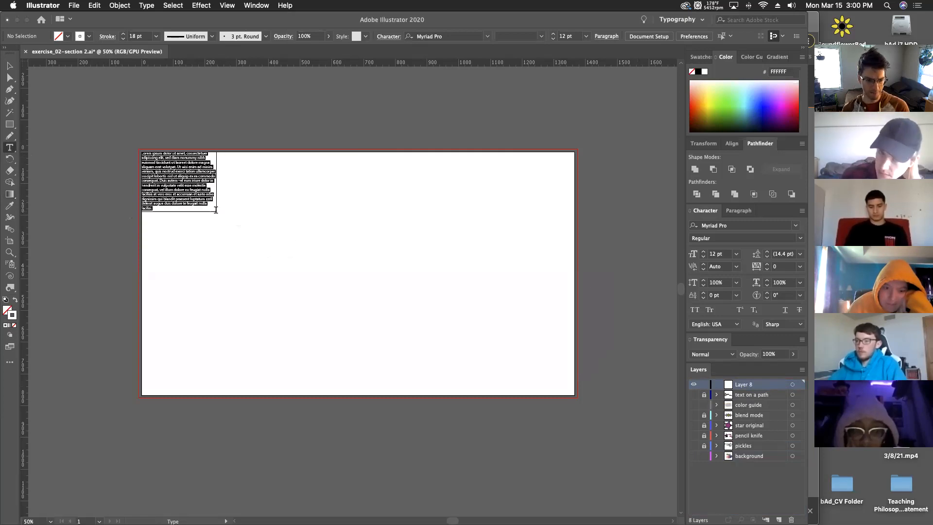
key(BackSpace)
key(super+z)
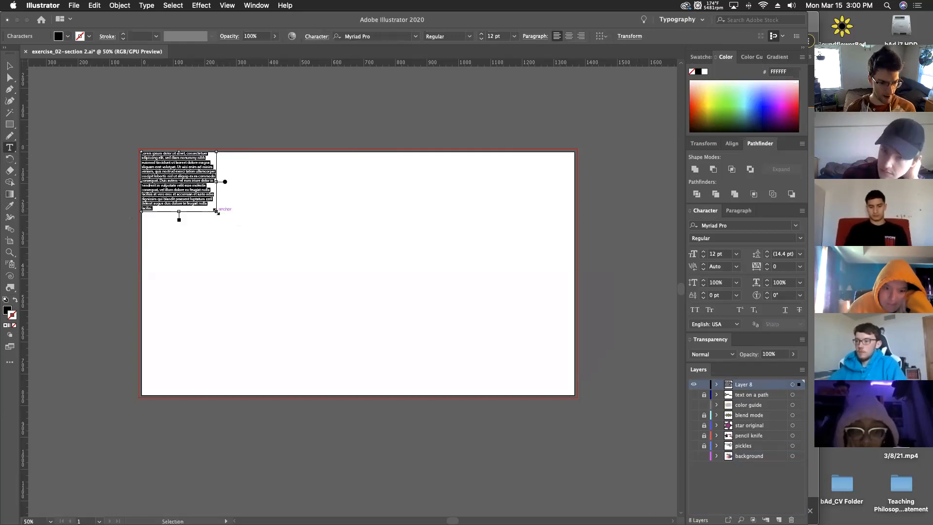
key(super+z)
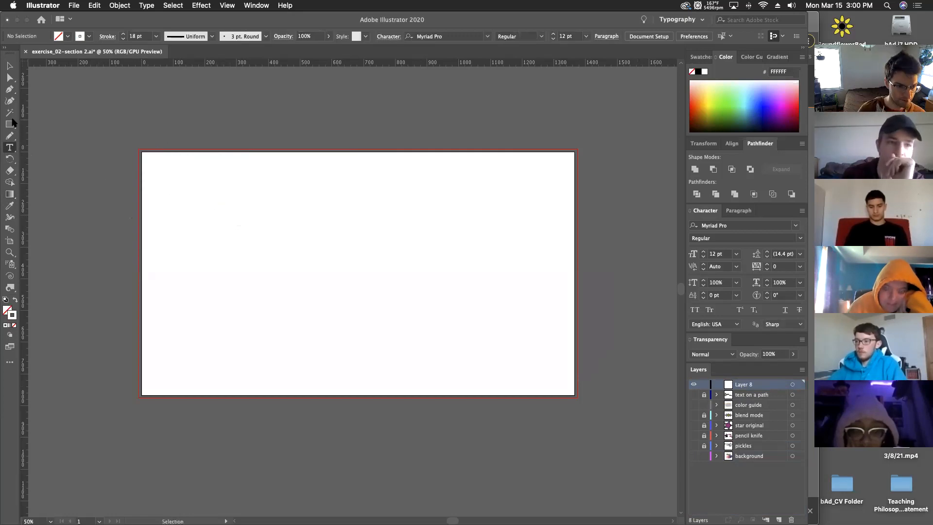
Step: Draw a 1384 × 786 px rectangle covering the artboard out to the bleed, with a white fill and no stroke
click(9, 126)
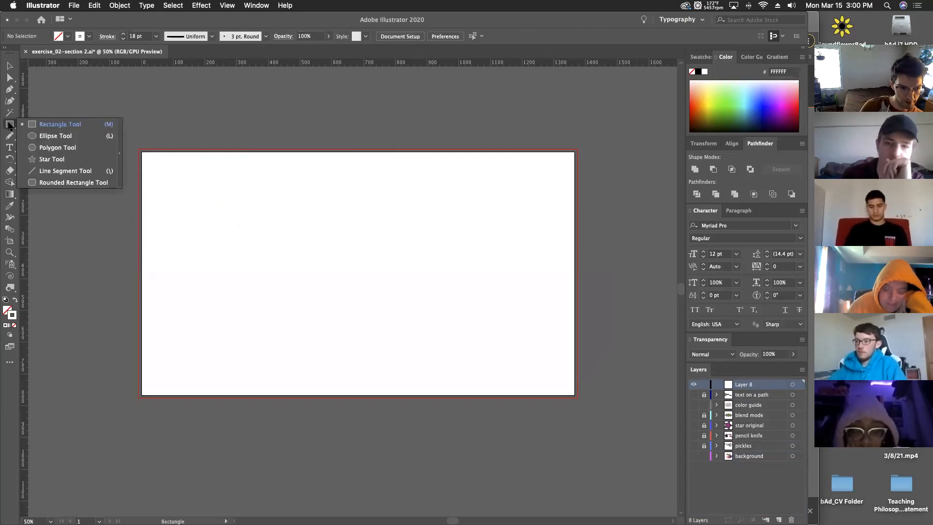
click(48, 126)
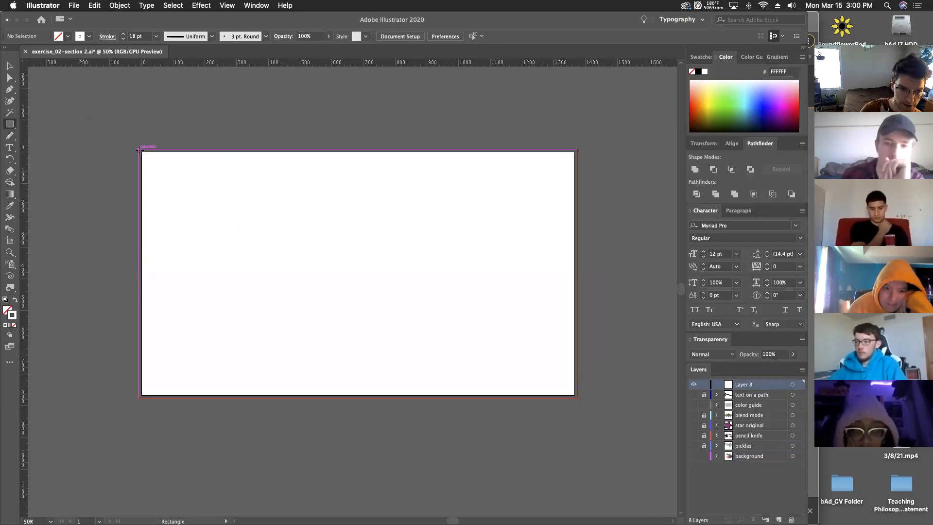
drag(139, 149, 579, 398)
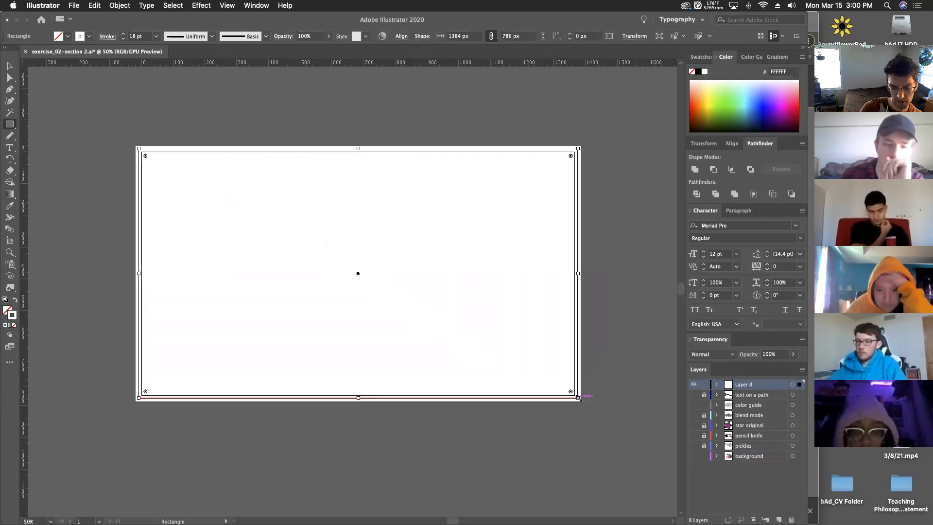
click(15, 302)
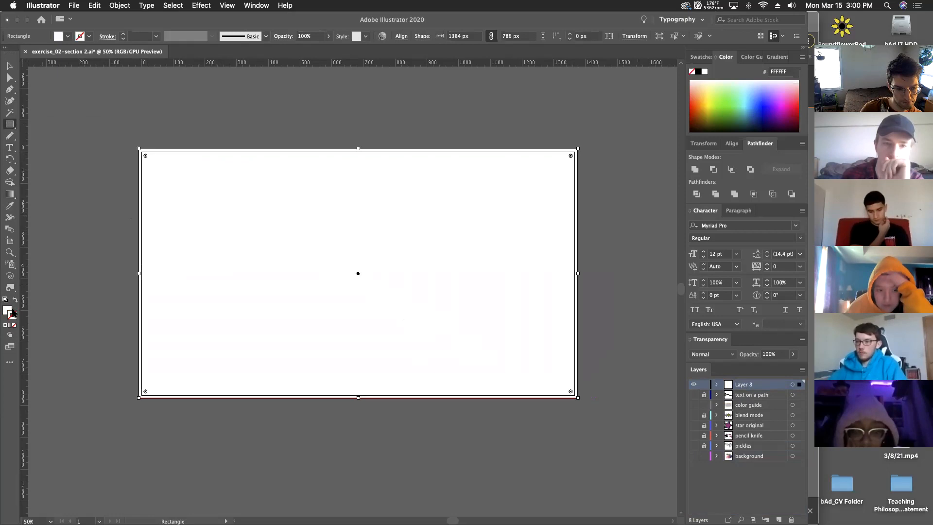
Step: Recolor the rectangle's fill to dark green 196355 and deselect it
double_click(8, 310)
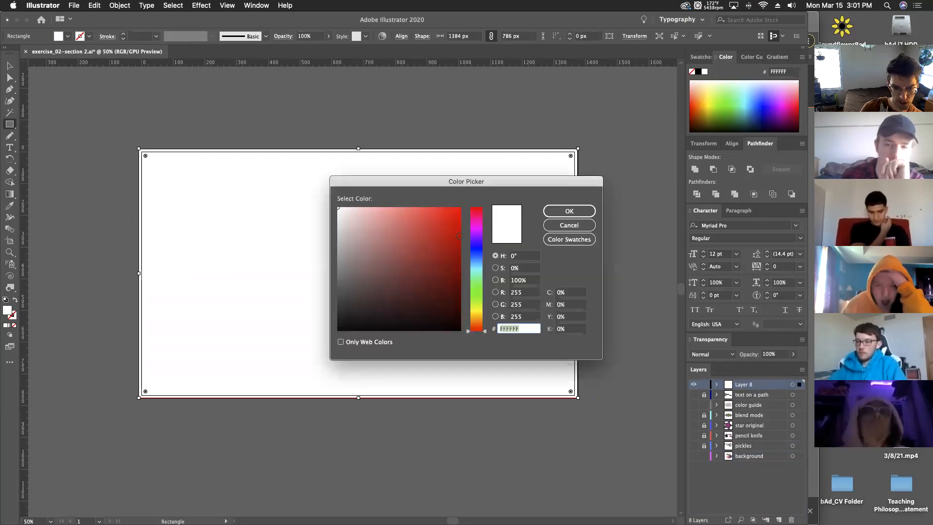
click(570, 211)
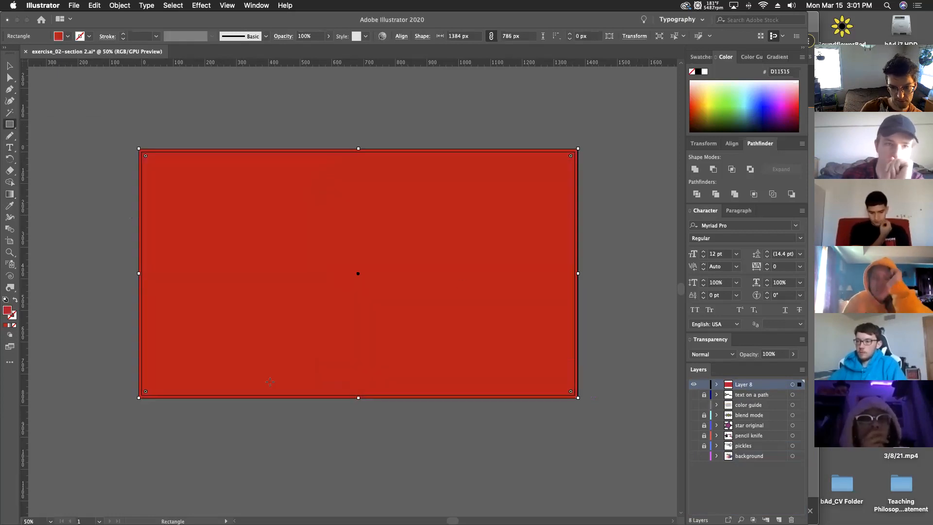
double_click(8, 311)
click(442, 267)
click(430, 281)
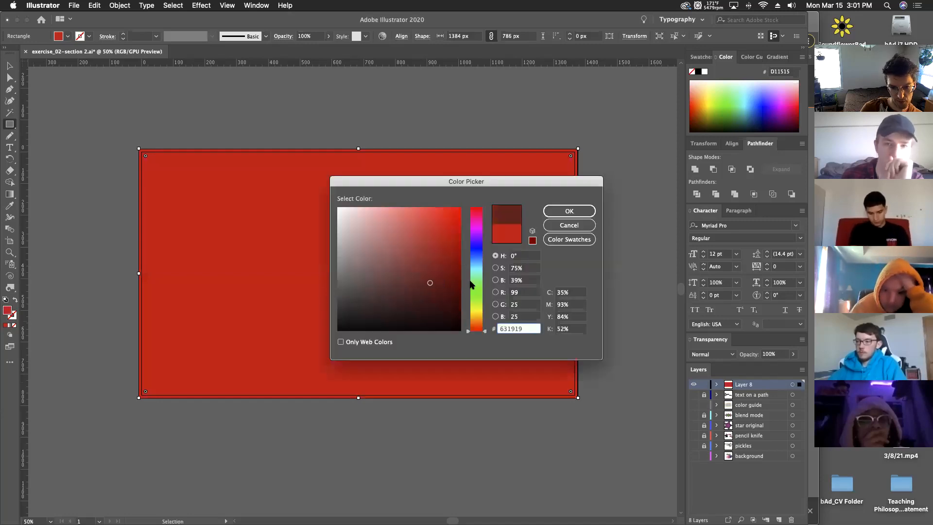
click(477, 273)
click(569, 211)
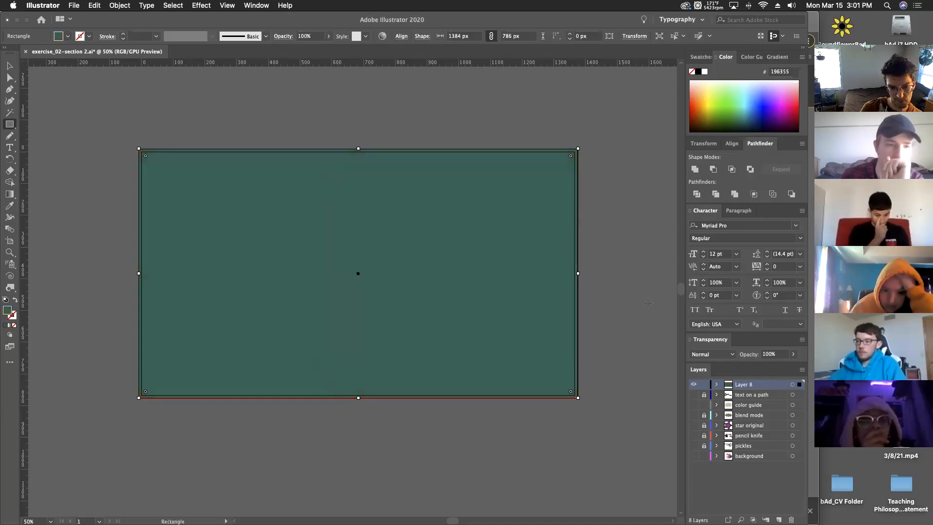
key(shift+Down)
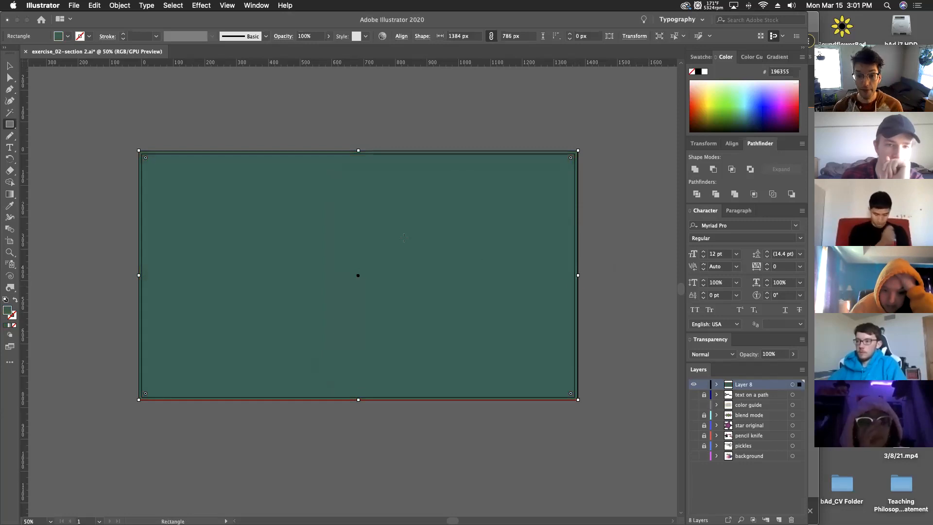
key(v)
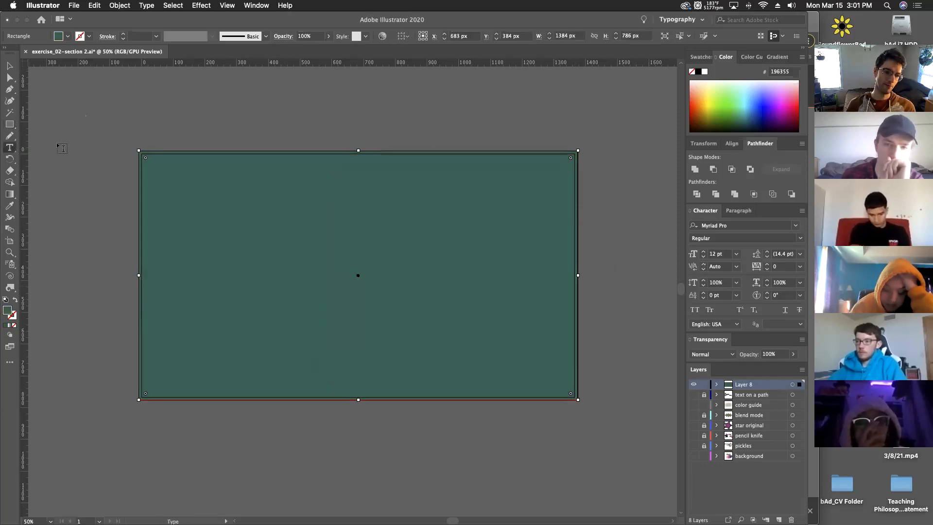
click(10, 66)
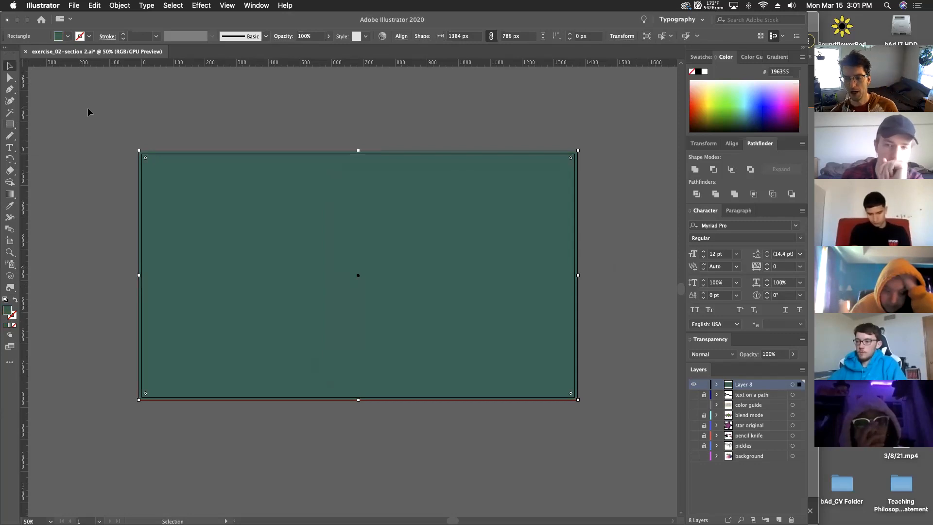
click(107, 127)
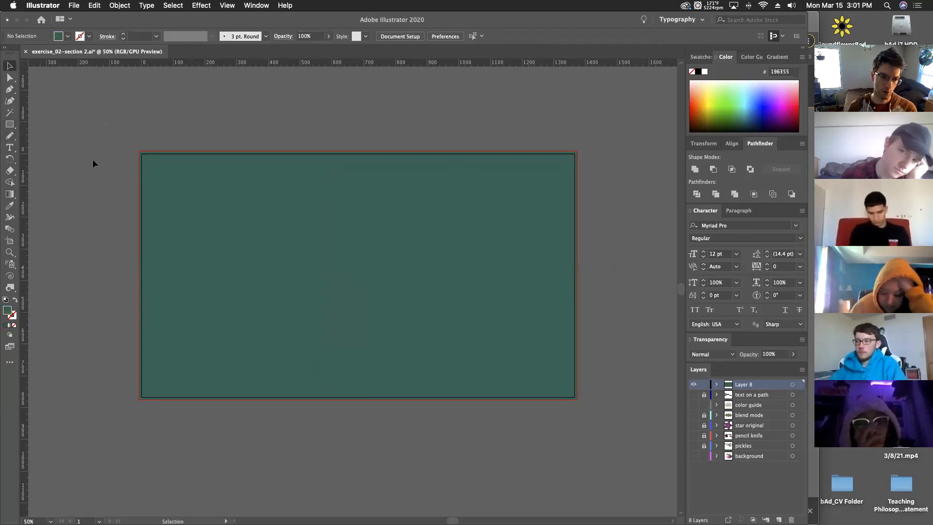
click(10, 149)
click(144, 153)
drag(144, 155, 579, 400)
key(super+z)
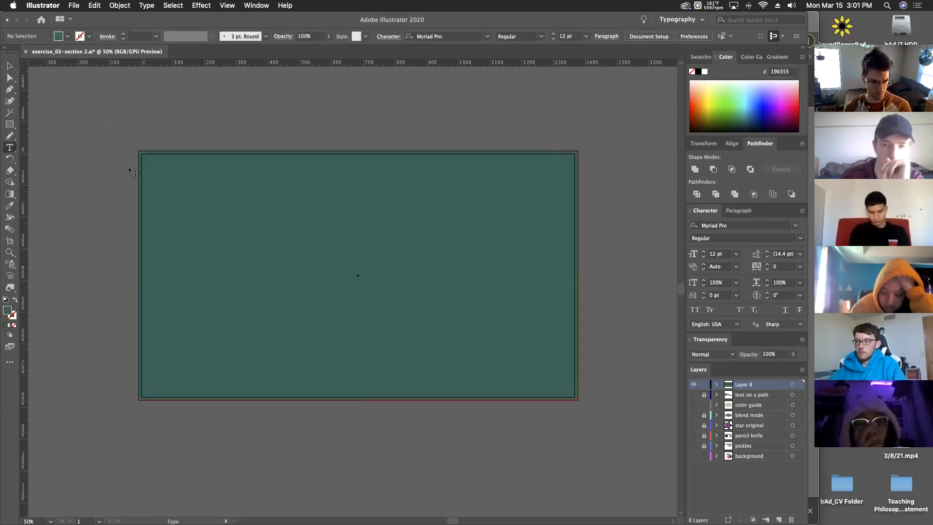
Step: Add a text frame extending slightly beyond the green rectangle on all sides, with 75 pt text reading "pickles"
drag(130, 144, 588, 407)
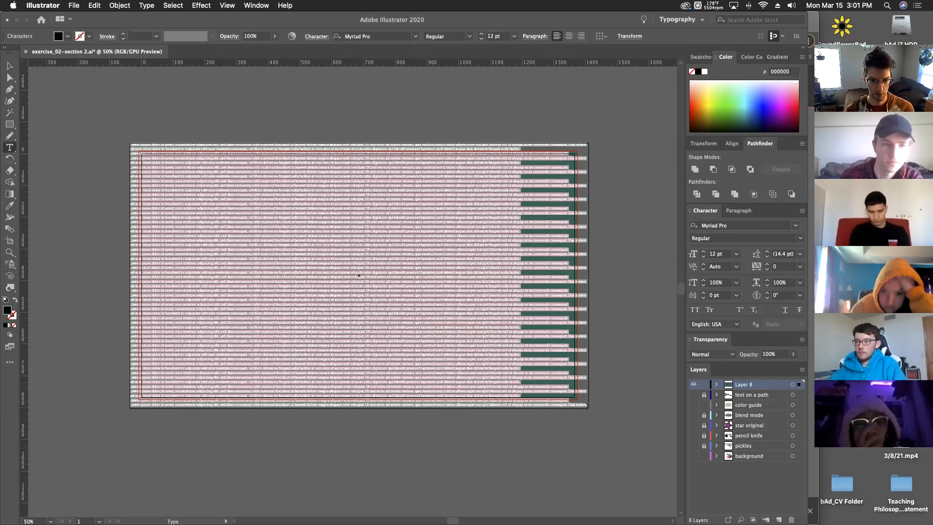
click(696, 251)
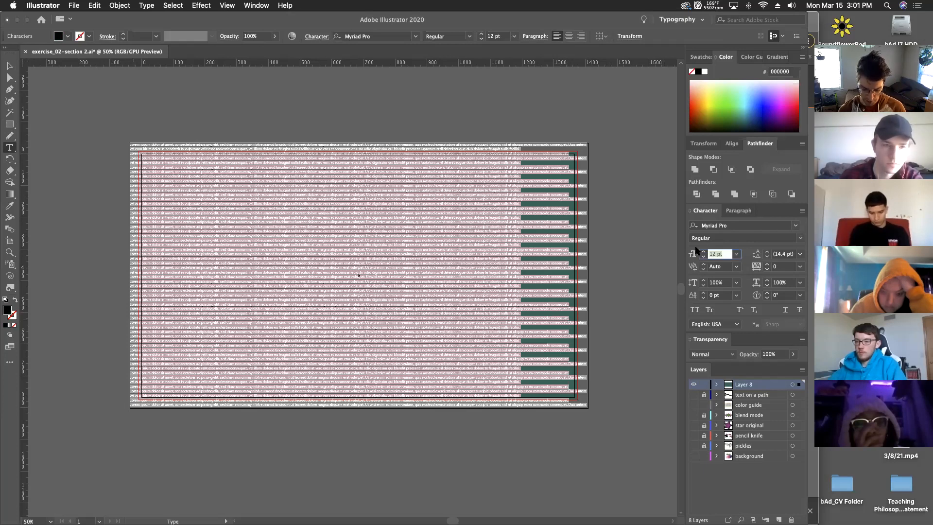
text(75)
key(Return)
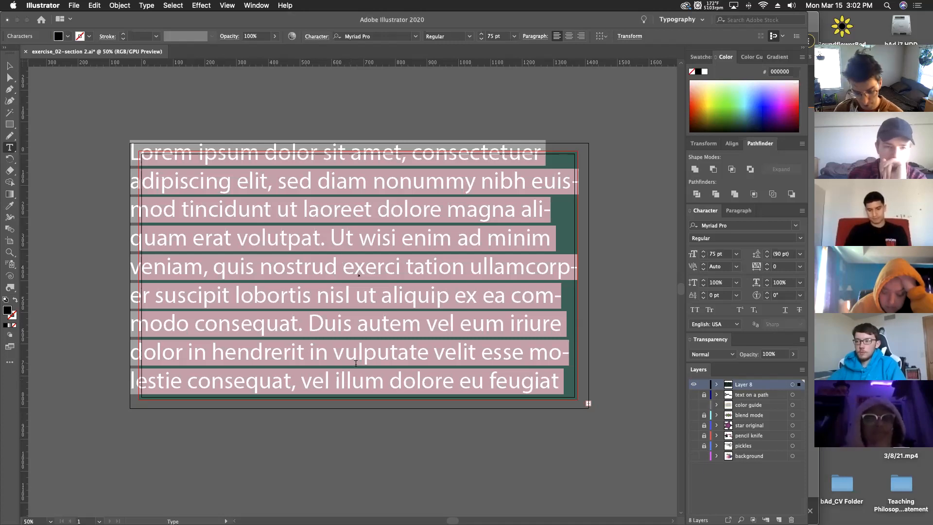
text(pickles)
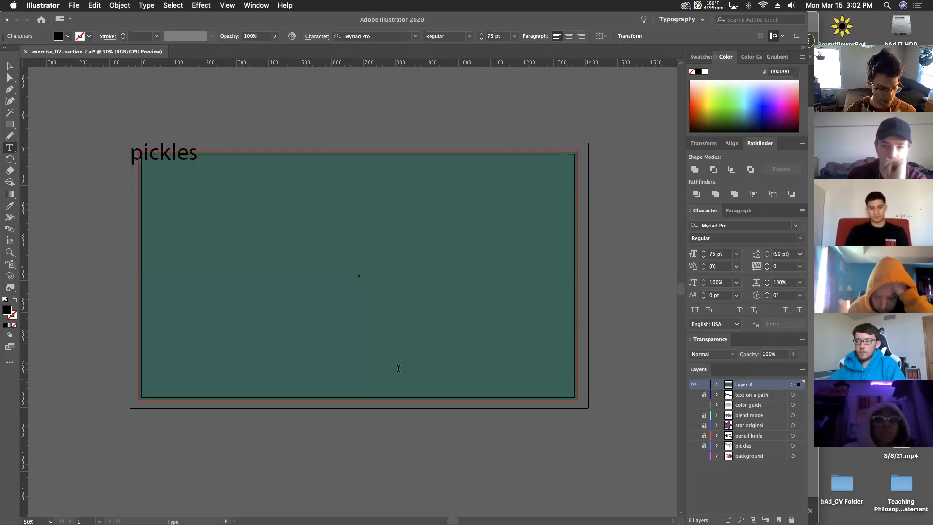
Step: Copy the word "pickles" and paste it repeatedly, separated by spaces, until the rows fill more than half of the text frame
drag(191, 155, 106, 157)
key(super+c)
key(Right)
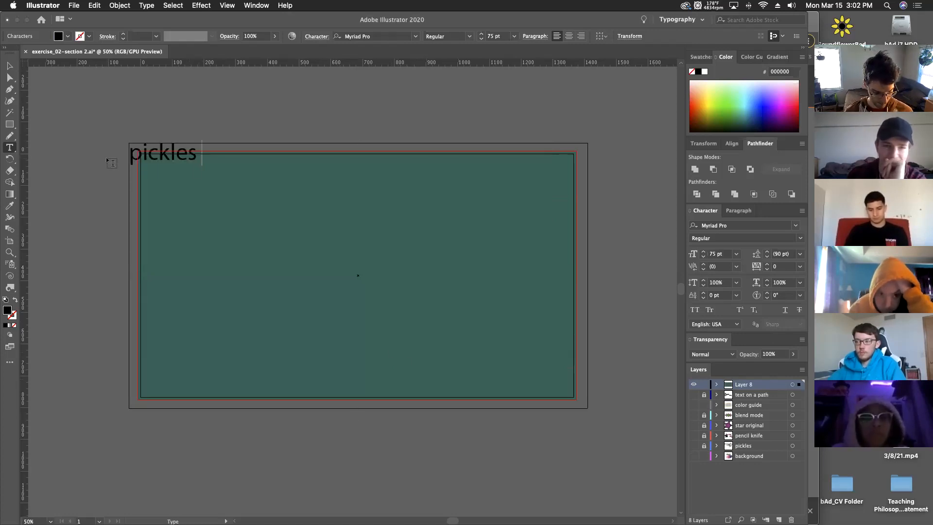
key(super+v)
key(super+v)
key(super+v)
key(super+v)
key(super+v)
key(super+v)
key(super+v)
key(super+v)
key(super+v)
key(super+v)
key(super+v)
key(super+v)
key(super+v)
key(super+v)
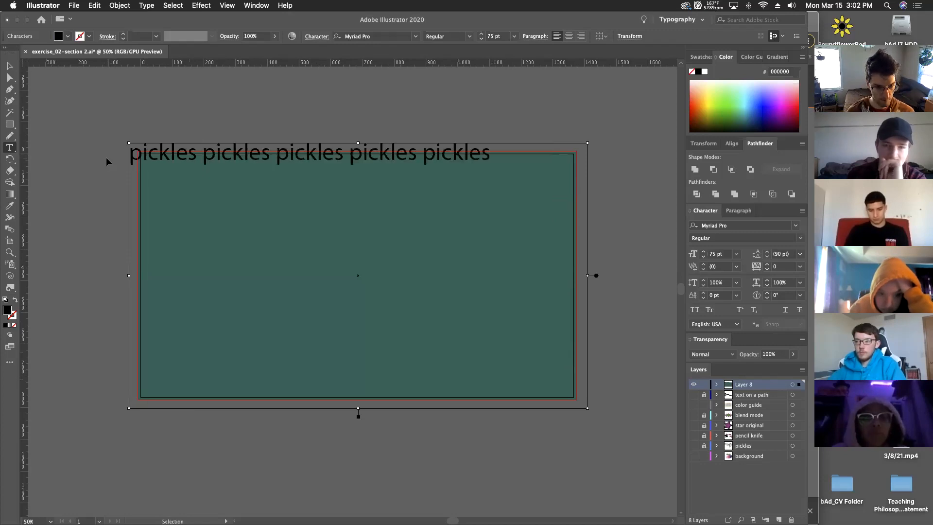
key(super+v)
key(super+v)
key(super+v)
key(super+v)
key(super+v)
key(super+v)
key(super+v)
key(super+v)
key(super+v)
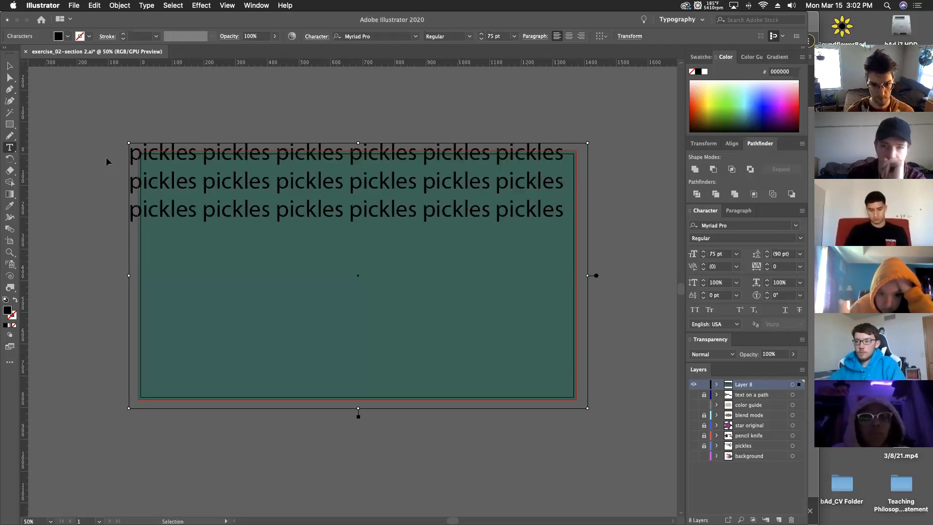
key(super+v)
key(super+v)
key(super+v)
key(super+v)
key(super+v)
key(super+v)
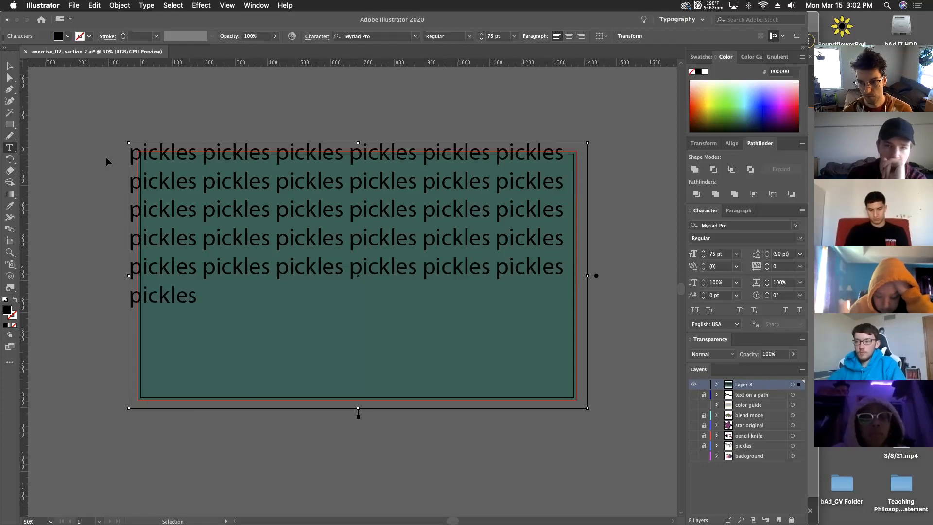
Step: Copy all the "pickles" rows and paste them after the existing text to fill the rest of the frame
key(super+a)
key(super+c)
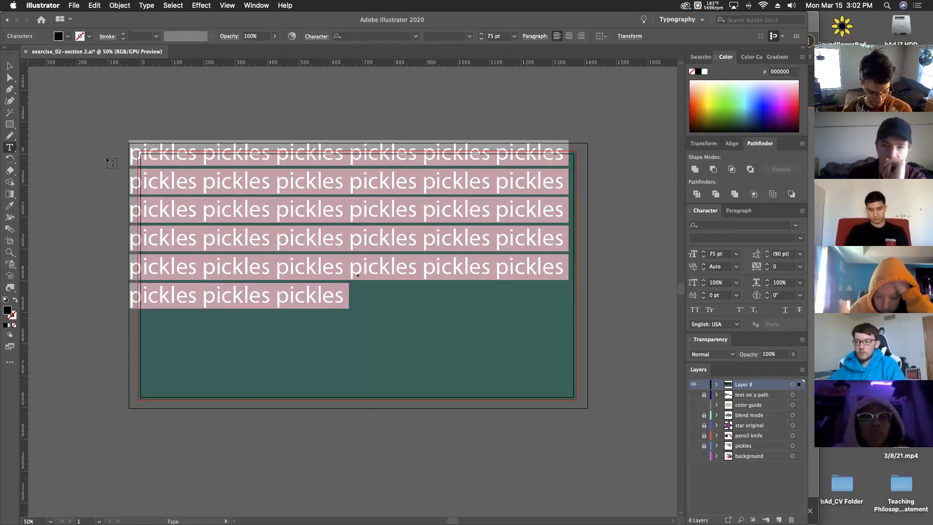
key(Right)
key(super+v)
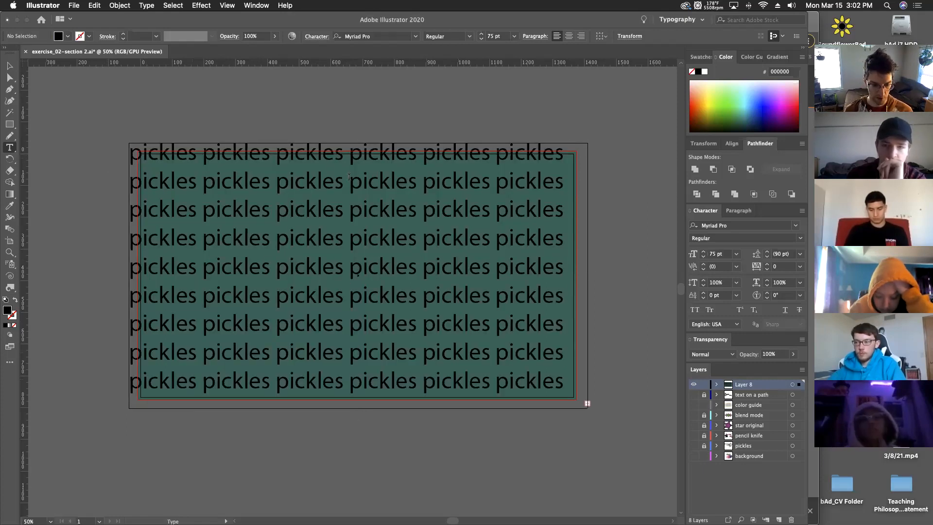
key(super+a)
key(Escape)
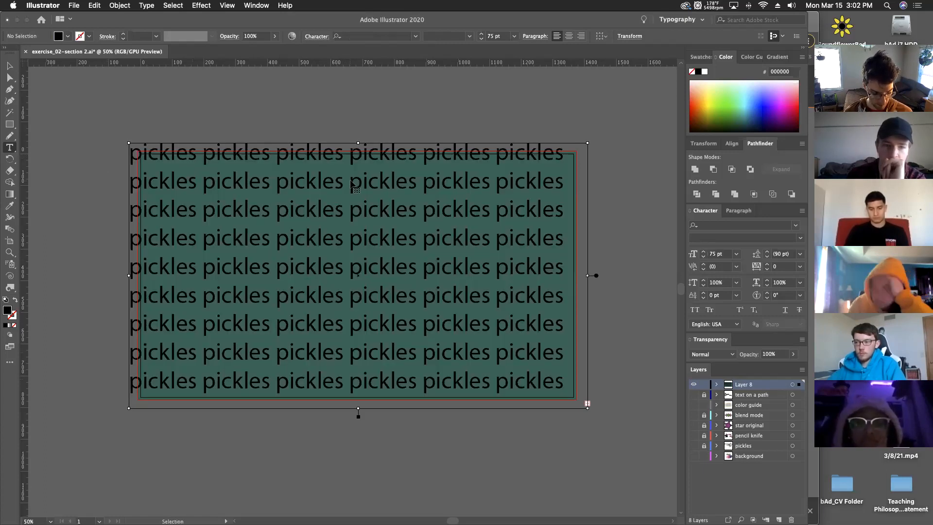
Step: Select all the "pickles" text in the frame, preview the available fonts on it and apply Arial Black
click(363, 244)
key(super+a)
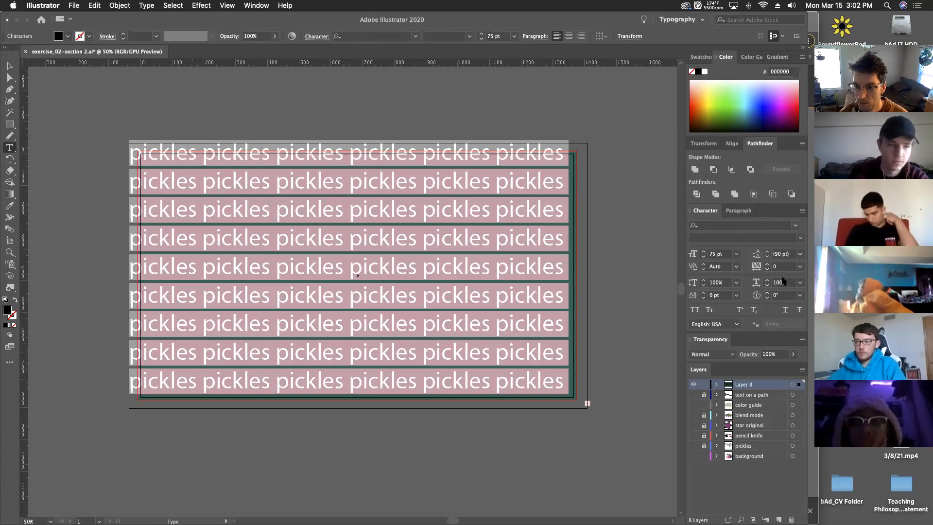
click(796, 225)
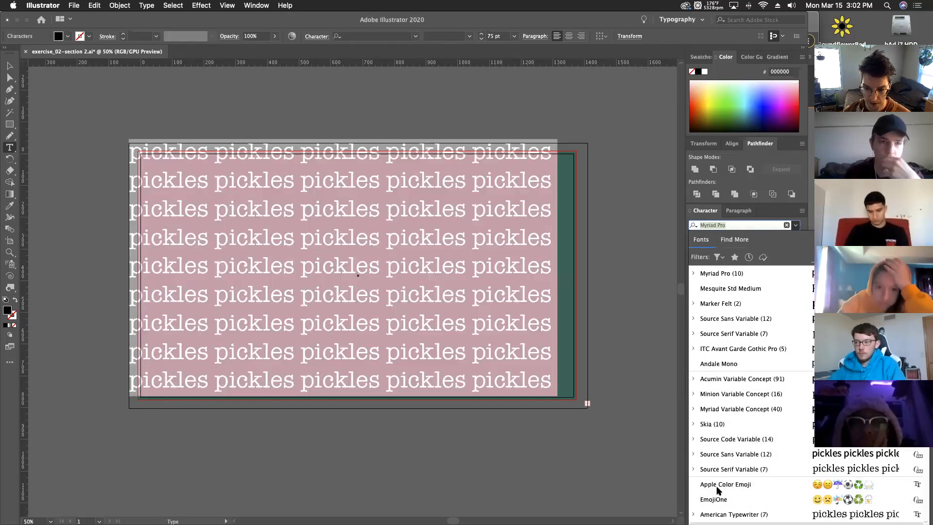
scroll(716, 485, down, 15)
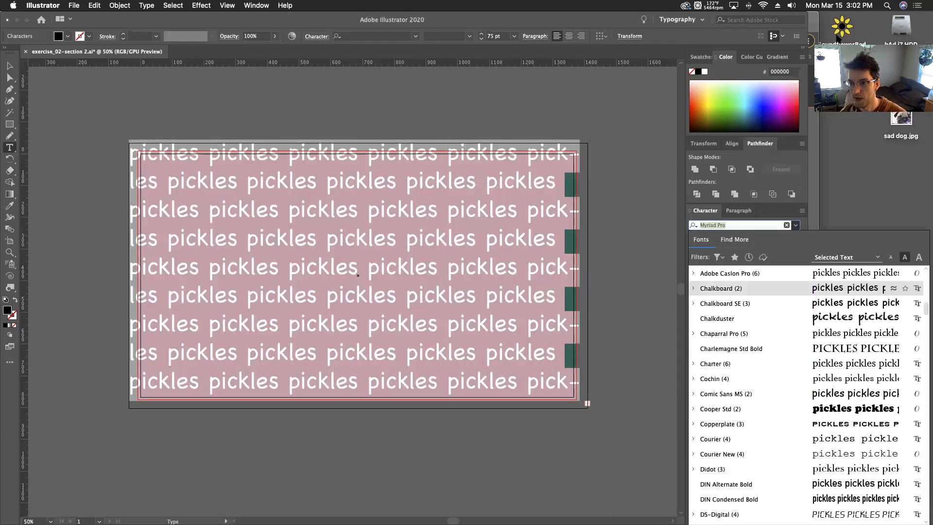
scroll(828, 410, down, 15)
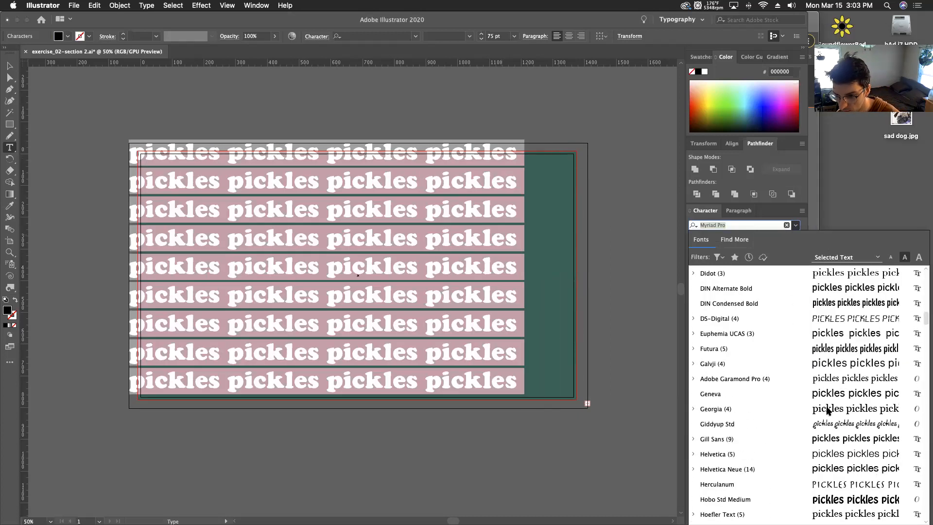
scroll(828, 409, down, 15)
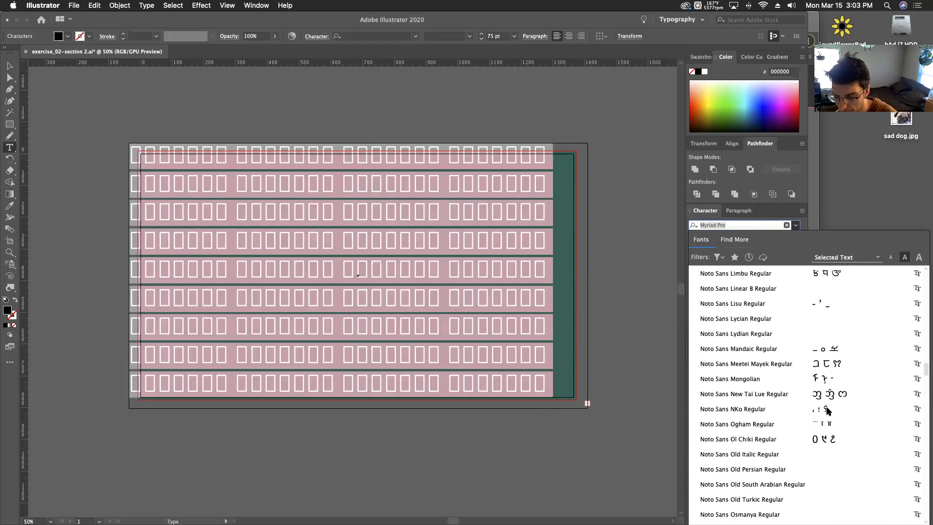
scroll(828, 410, up, 10)
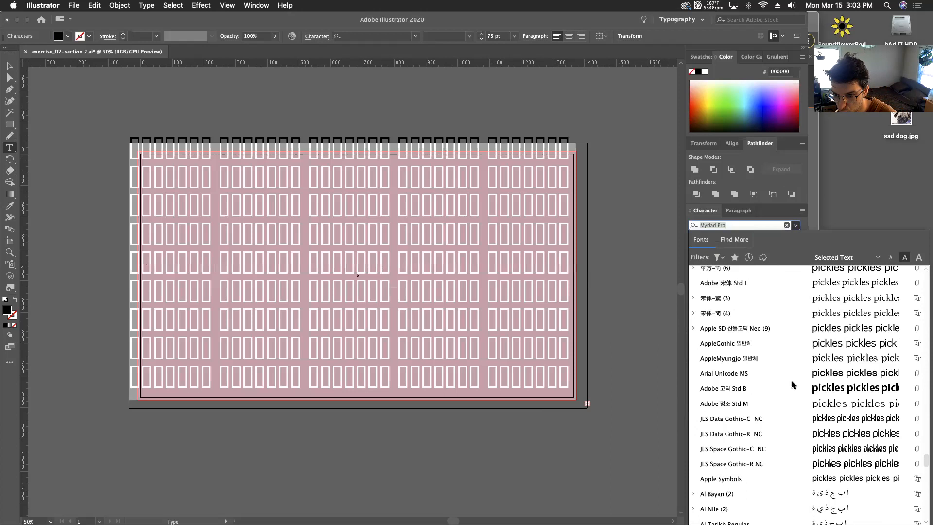
scroll(791, 379, up, 5)
scroll(791, 379, up, 10)
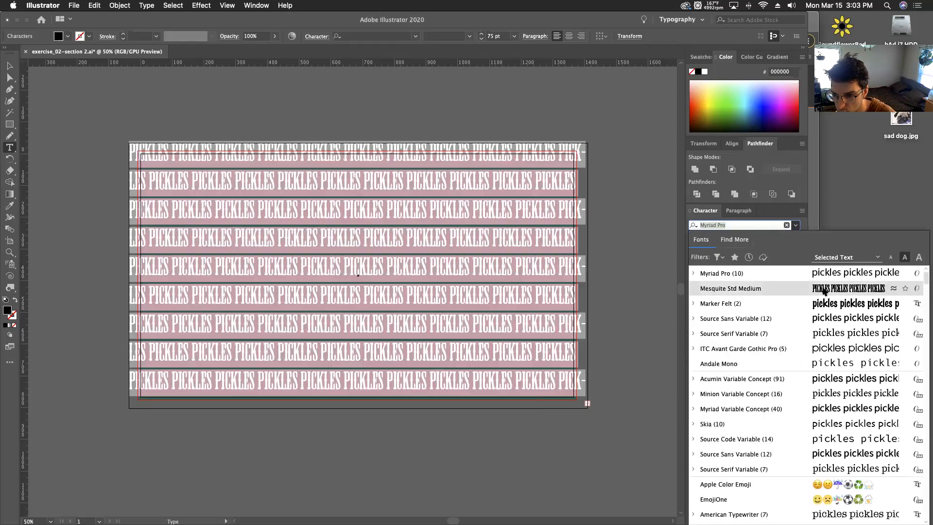
scroll(778, 359, down, 10)
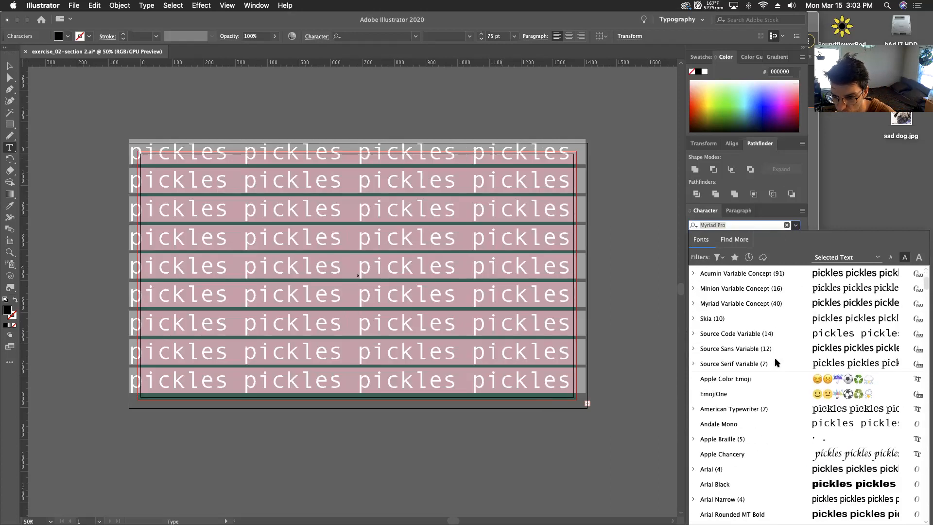
click(780, 438)
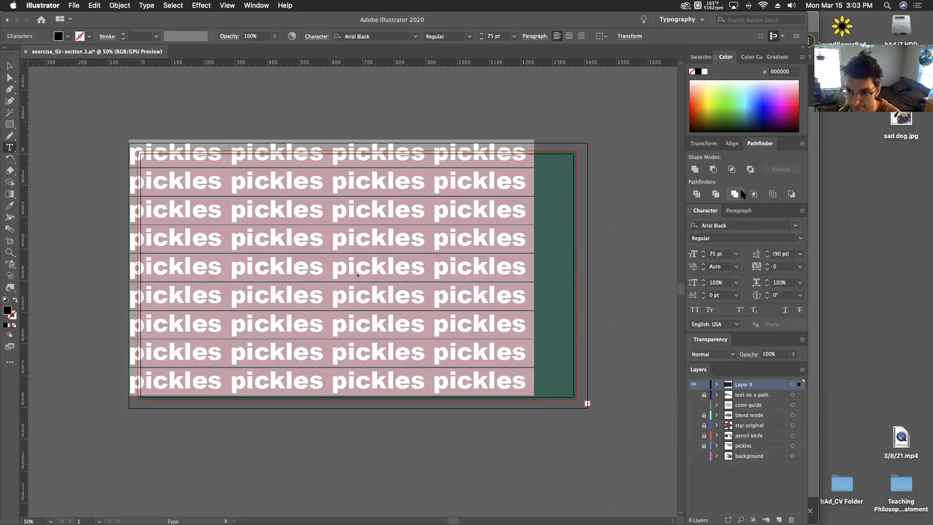
Step: Change the selected text's font to ITC Avant Garde Gothic Pro in the Bold style
click(796, 226)
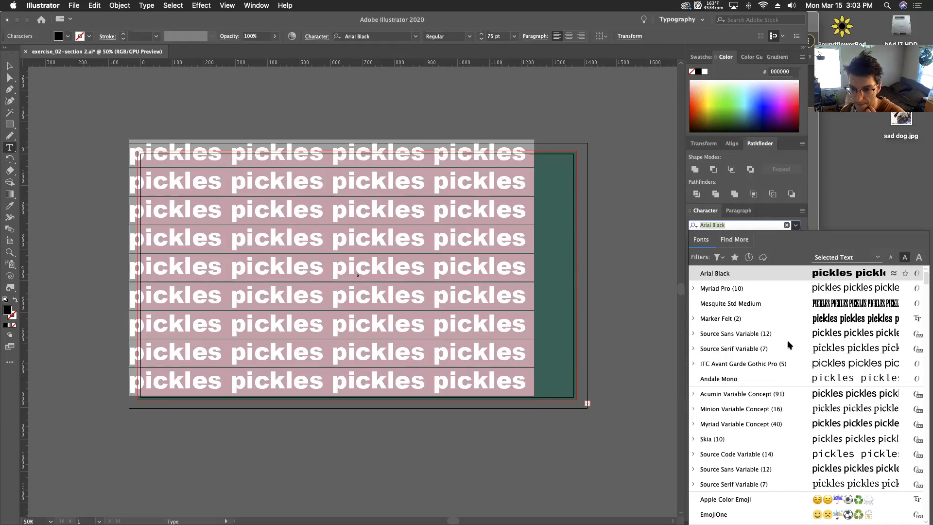
click(772, 363)
click(799, 239)
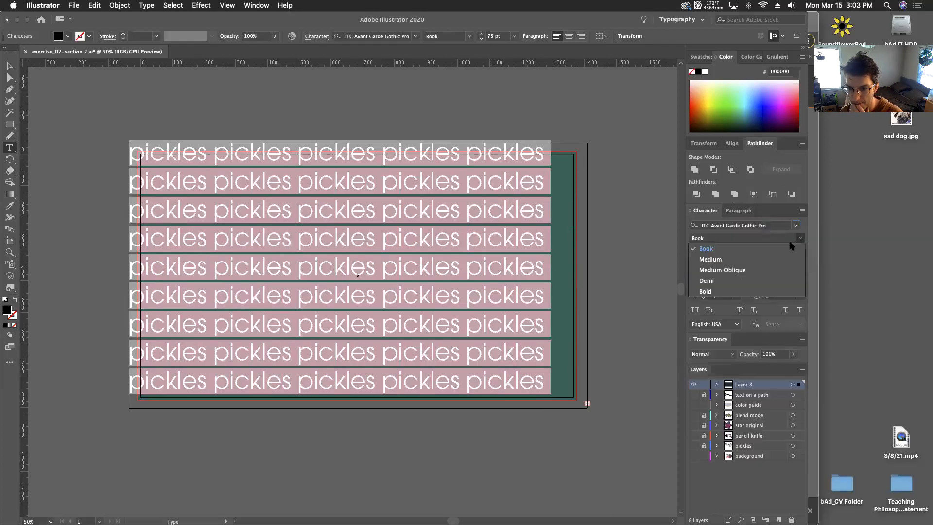
click(705, 292)
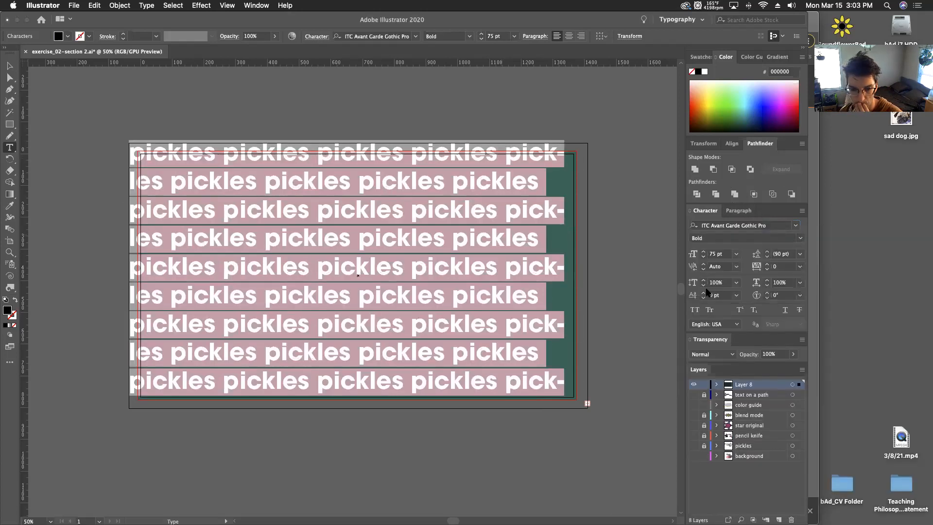
Step: Reduce the leading of the selected "pickles" text to 70 pt
click(767, 257)
click(767, 258)
click(767, 257)
click(767, 257)
click(767, 257)
click(767, 257)
click(767, 257)
click(767, 257)
click(767, 258)
click(767, 257)
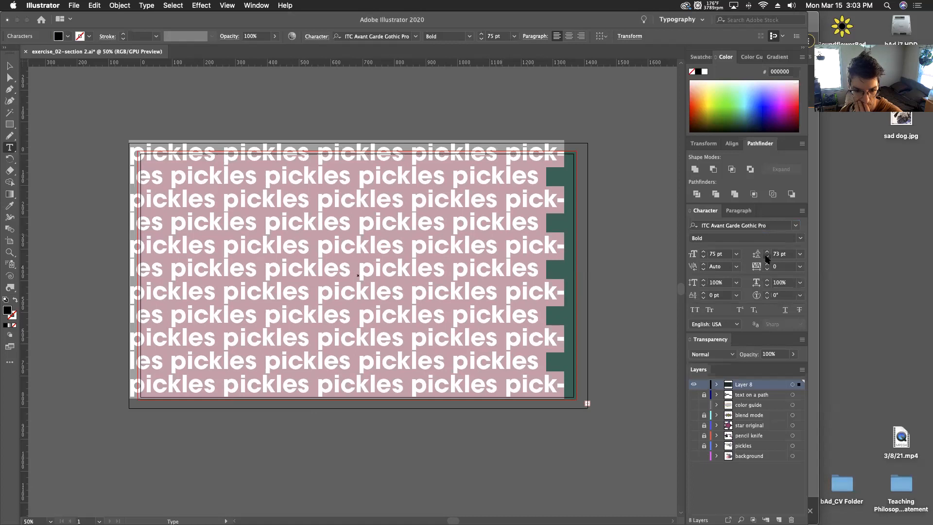
click(767, 258)
click(767, 257)
click(767, 257)
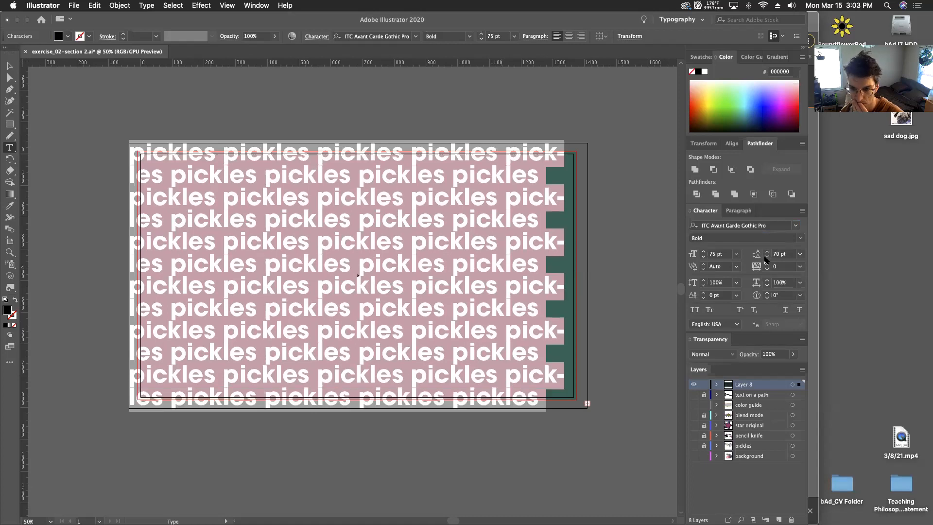
Step: Tighten the tracking of the selected "pickles" text to -29
click(767, 269)
click(767, 269)
click(767, 269)
click(767, 269)
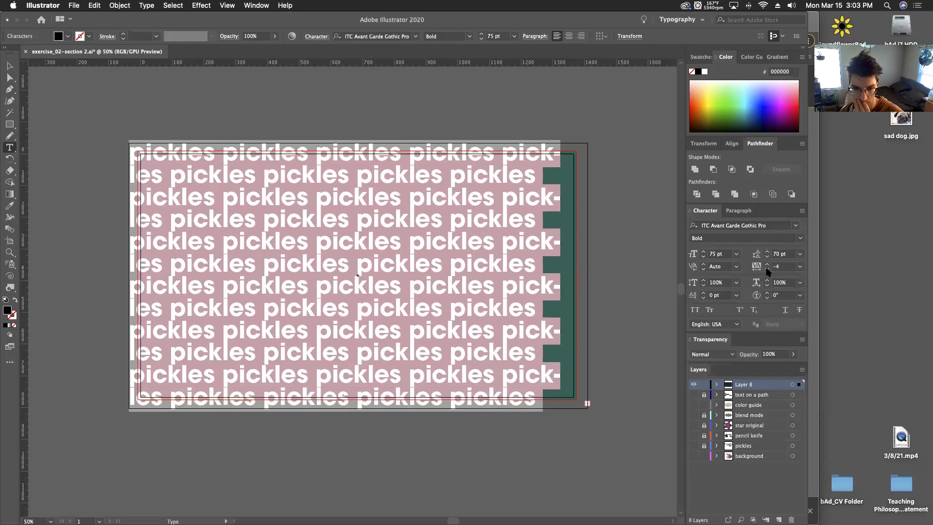
click(767, 269)
click(767, 268)
click(767, 269)
click(767, 269)
click(767, 268)
click(767, 269)
click(767, 269)
click(768, 269)
click(767, 269)
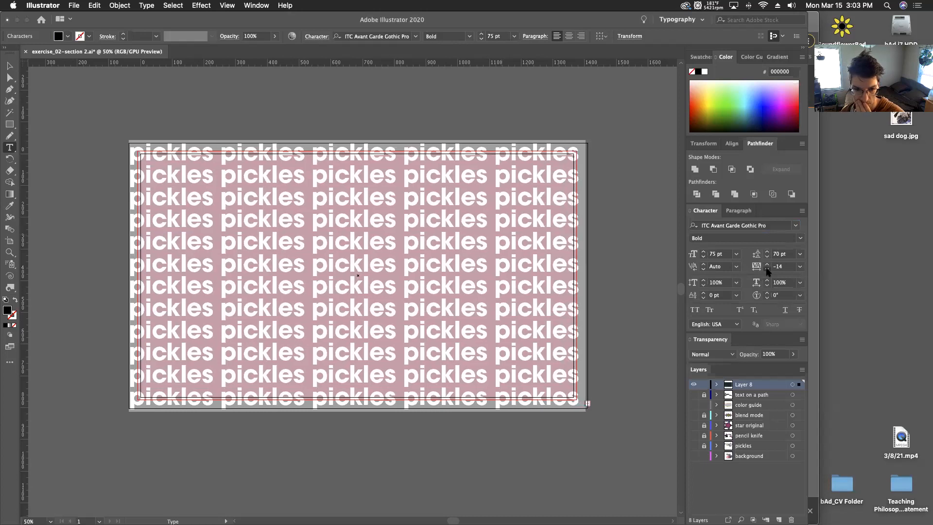
click(767, 269)
click(767, 269)
click(767, 268)
click(767, 268)
click(767, 269)
click(767, 269)
click(768, 269)
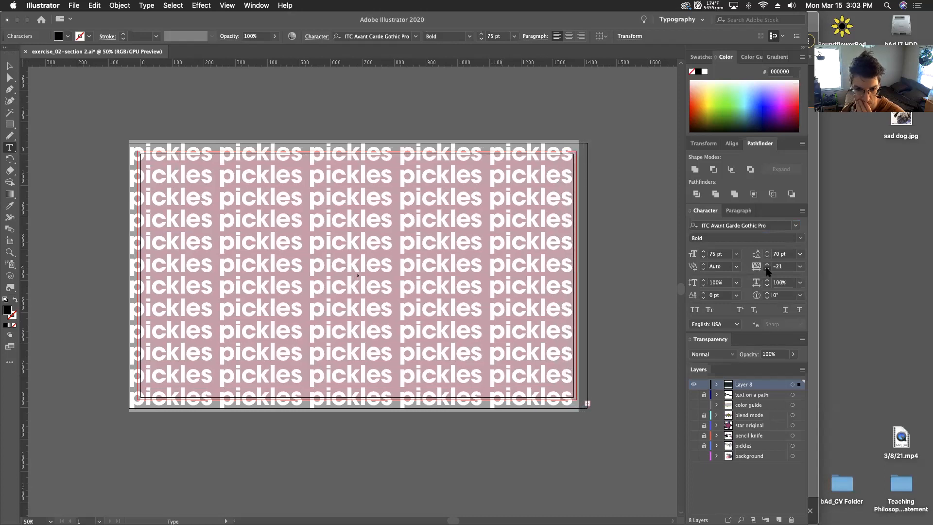
click(767, 269)
click(767, 269)
click(767, 269)
click(767, 269)
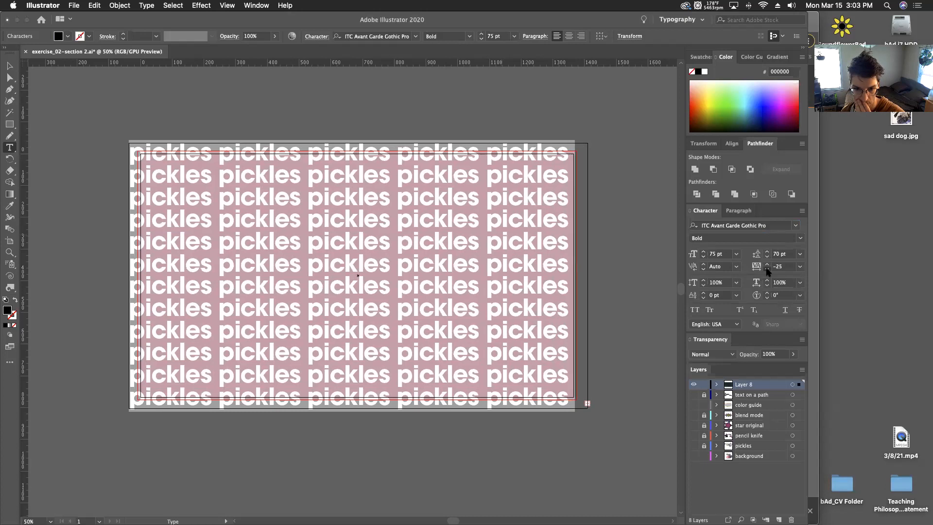
click(767, 269)
click(767, 269)
click(767, 268)
click(767, 269)
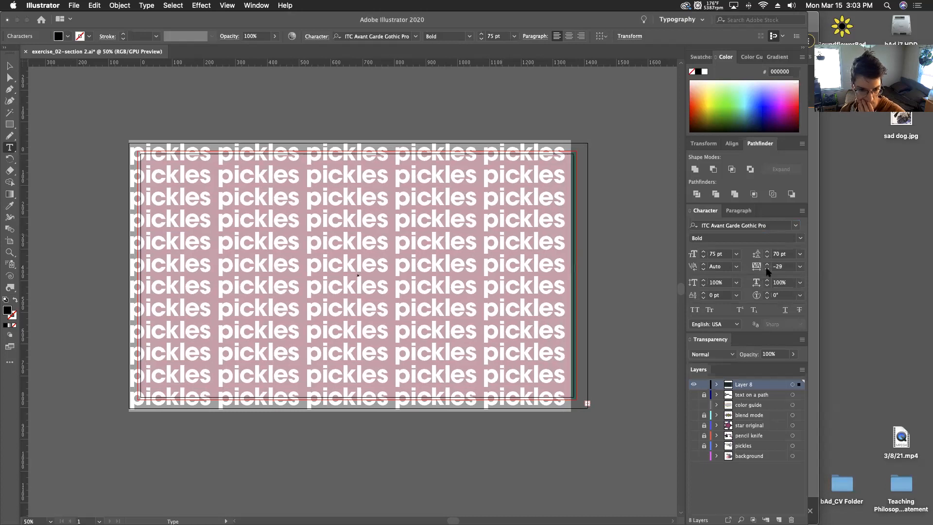
Step: Insert a wide gap of extra spaces after the first full word in rows one and two and after the second word in row three
click(217, 155)
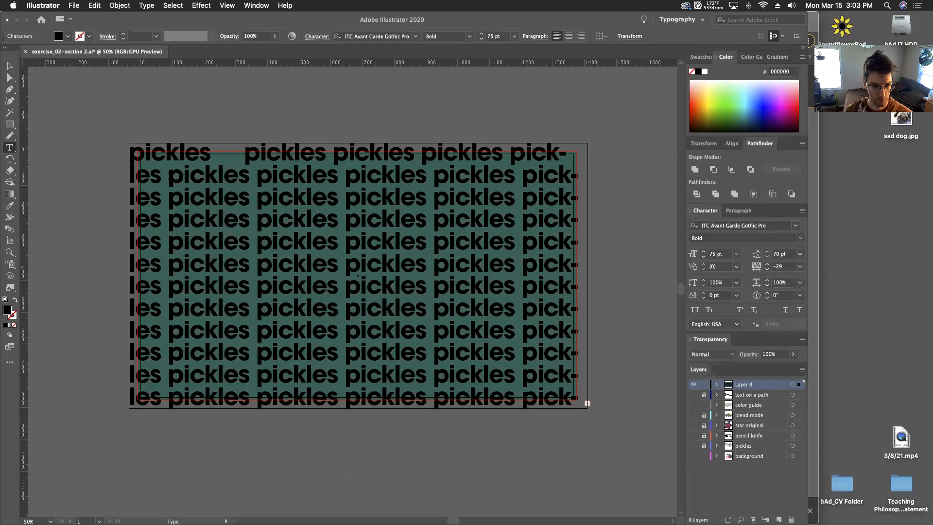
click(257, 176)
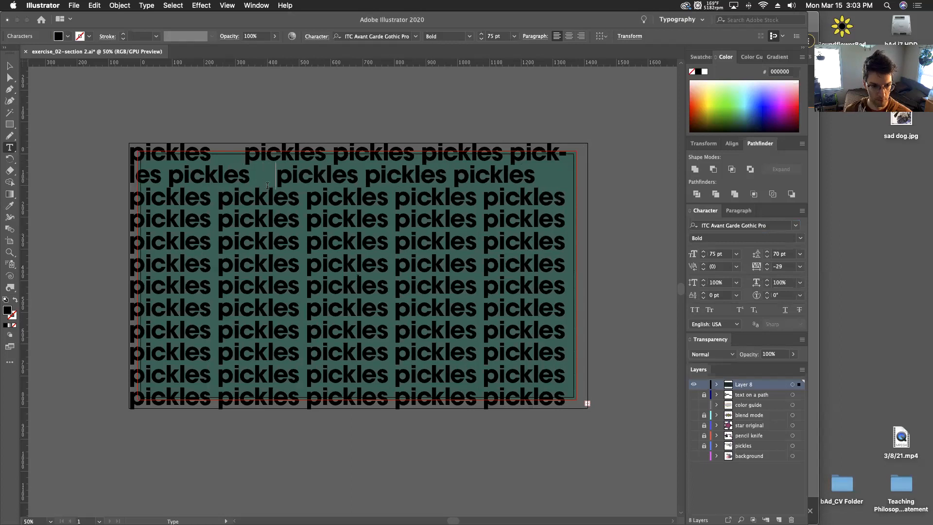
click(305, 197)
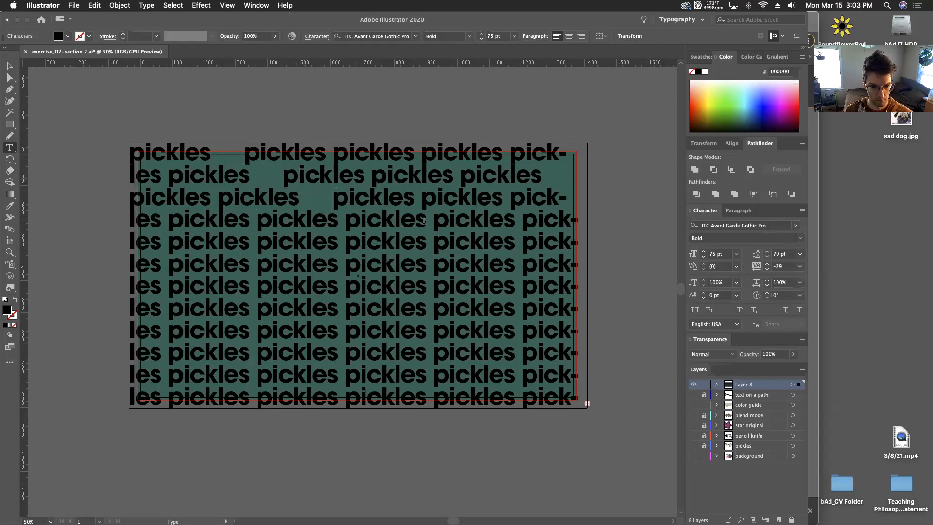
Step: Try wide gaps between words in the fourth and fifth rows, then undo both
click(432, 219)
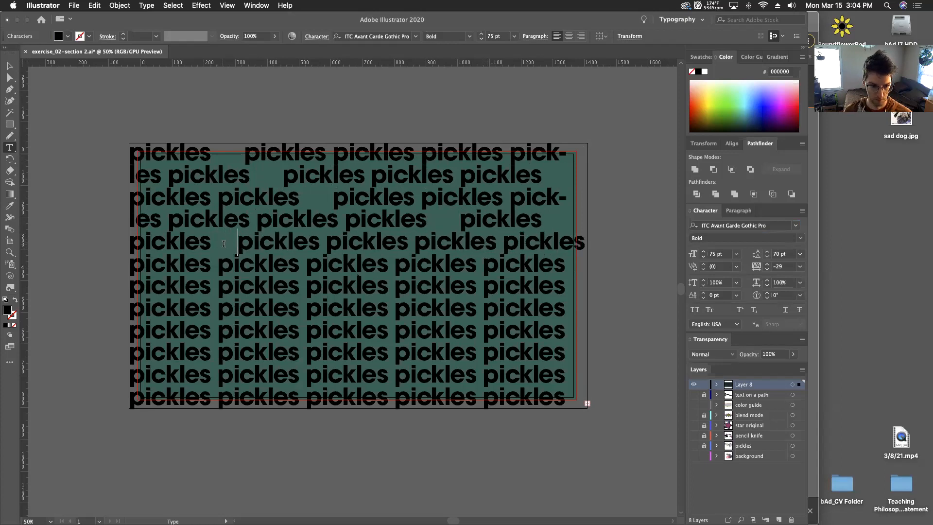
key(Escape)
key(ctrl+z)
key(ctrl+z)
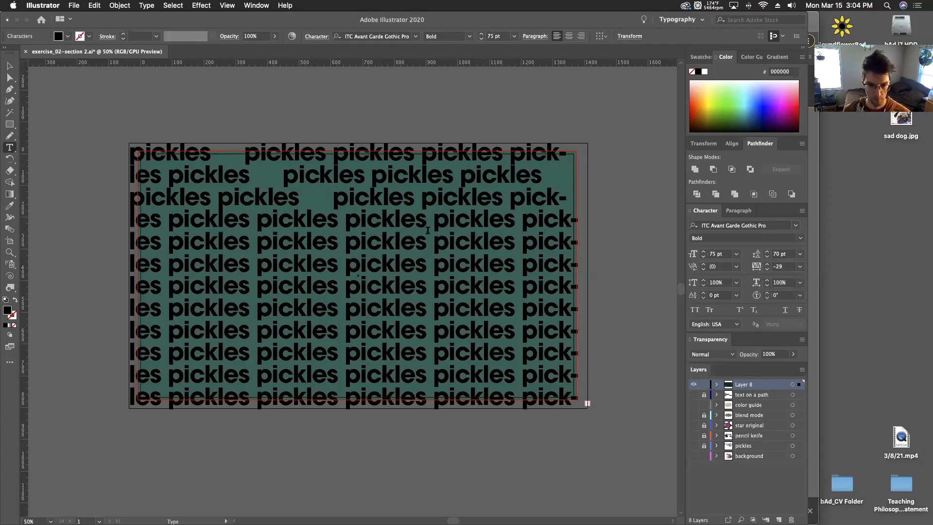
Step: Insert one wide gap of extra spaces between words in each of rows four through eleven, at varying positions
click(436, 223)
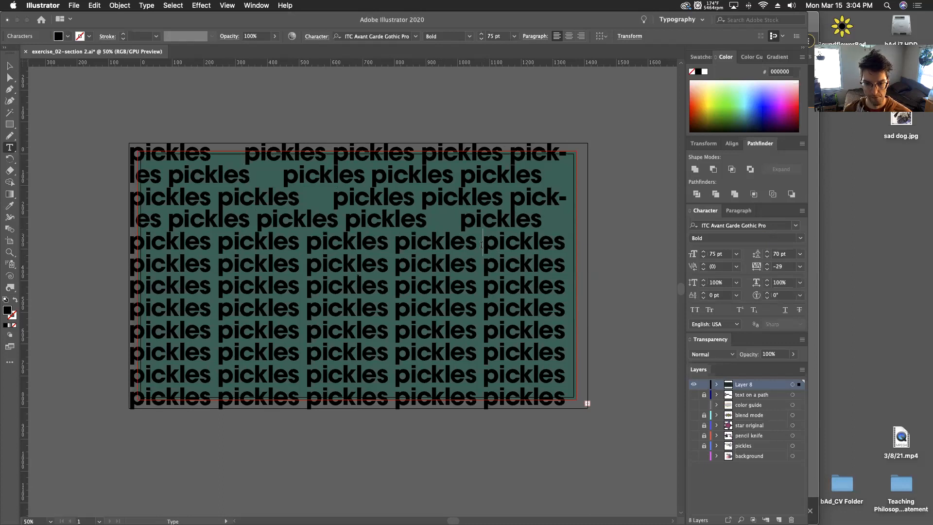
click(168, 264)
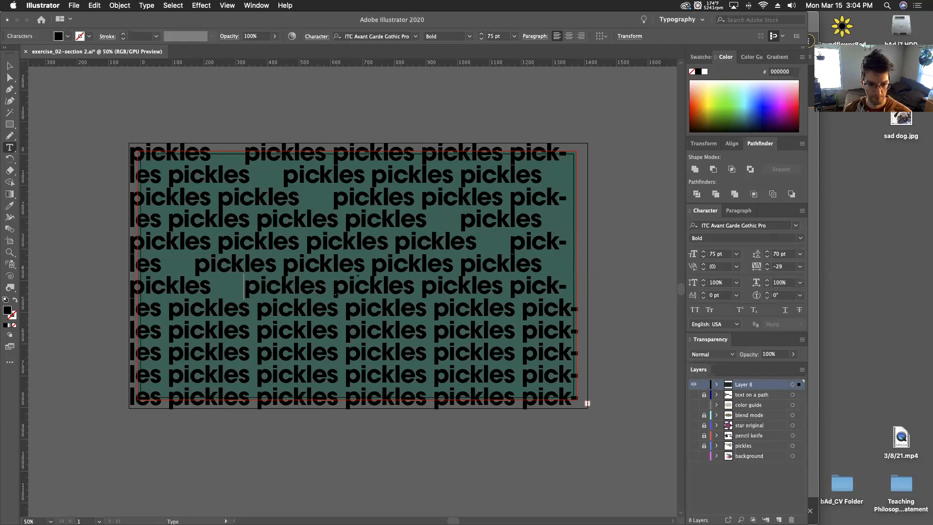
click(395, 331)
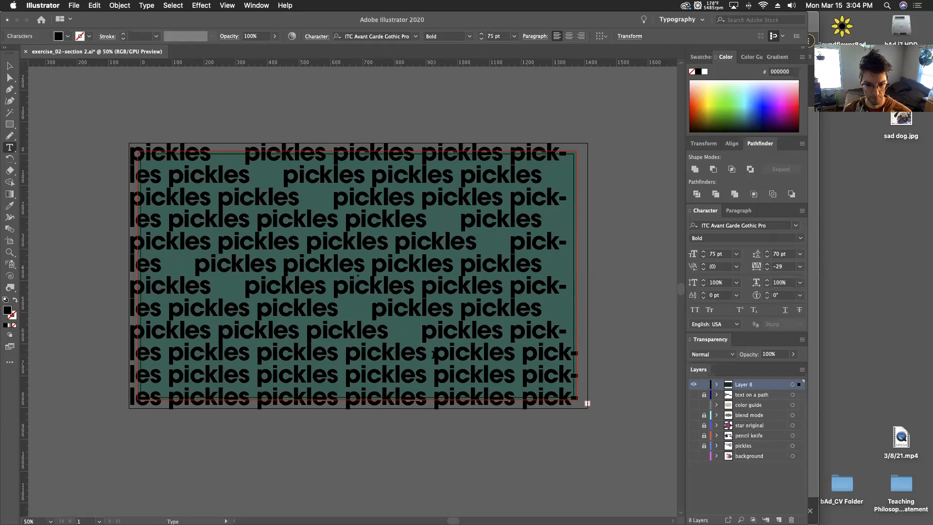
click(434, 353)
click(484, 374)
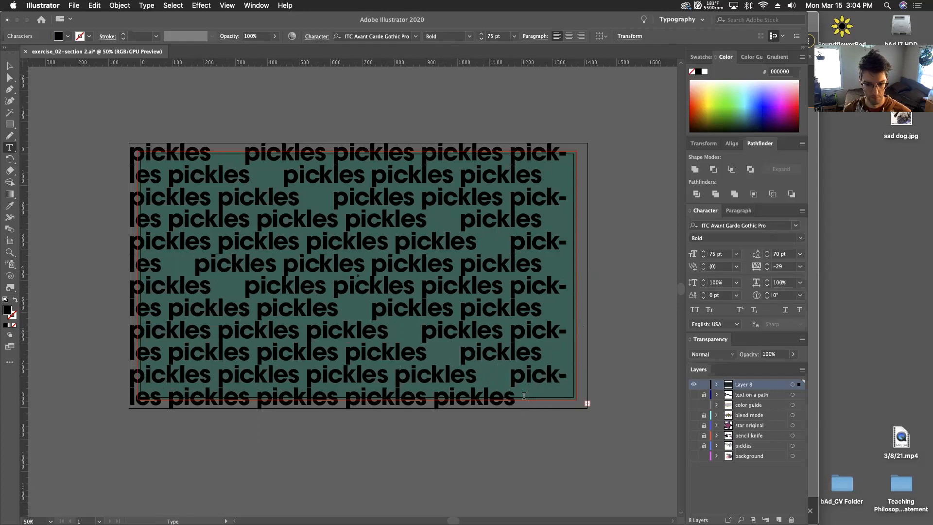
Step: Finish editing the text, select the whole text frame and tighten its tracking to -74
key(Escape)
click(10, 65)
click(144, 170)
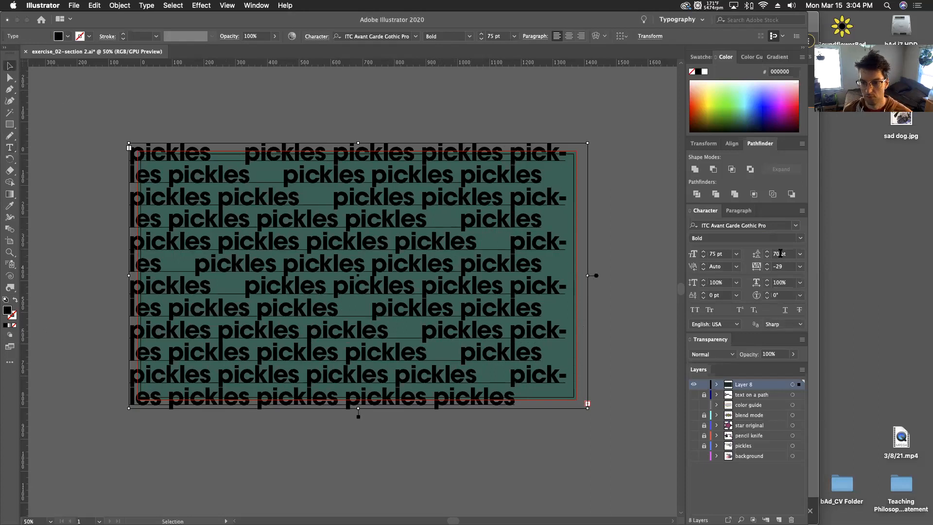
scroll(768, 268, up, 4)
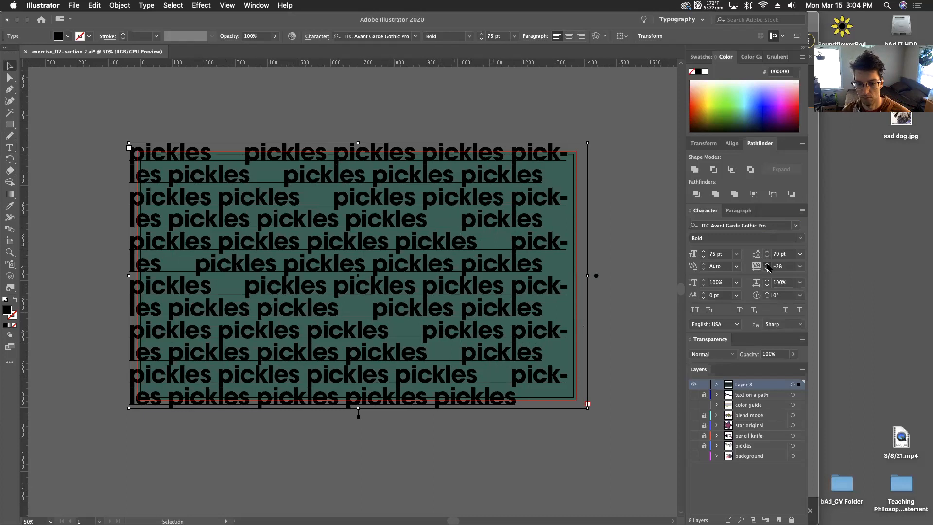
scroll(766, 271, down, 17)
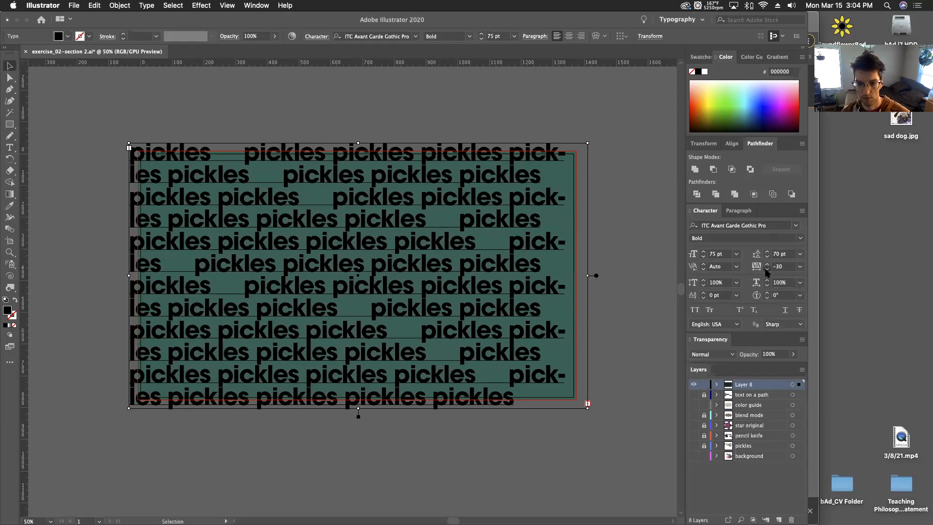
scroll(767, 272, down, 10)
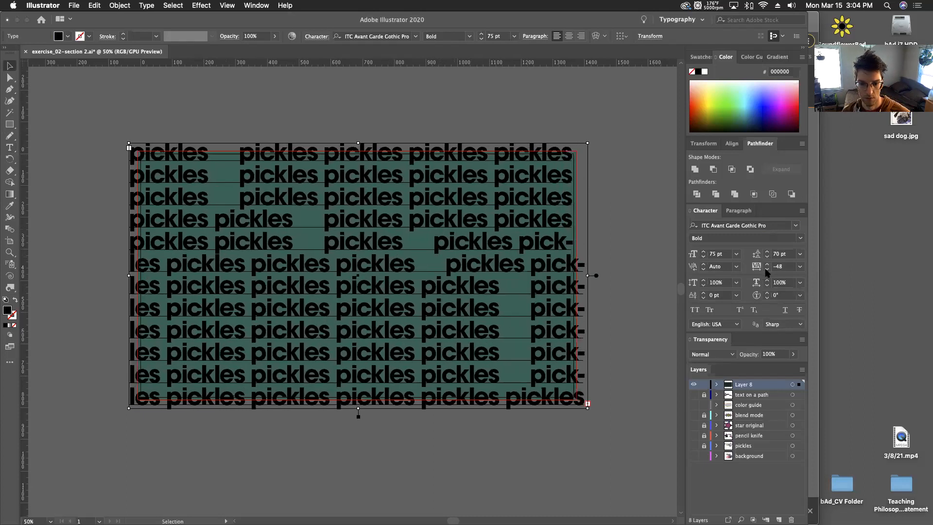
scroll(767, 272, down, 8)
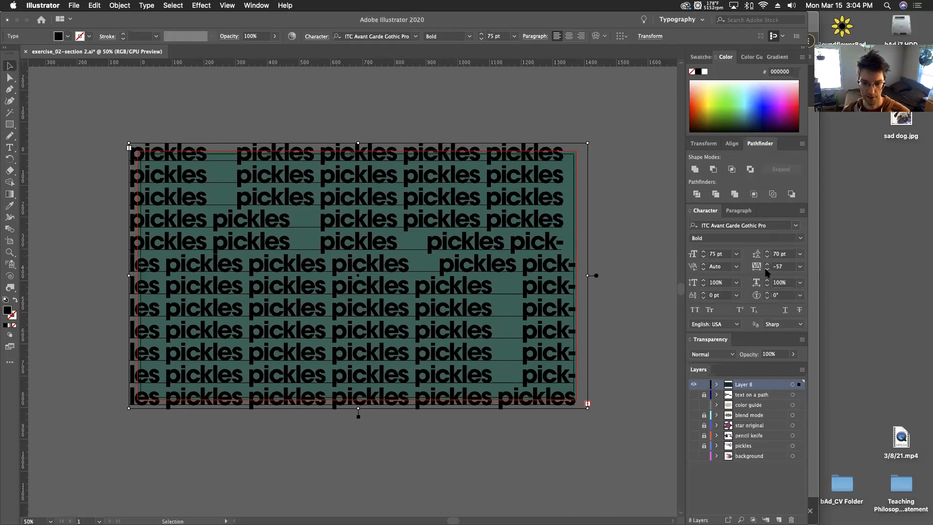
scroll(767, 272, down, 7)
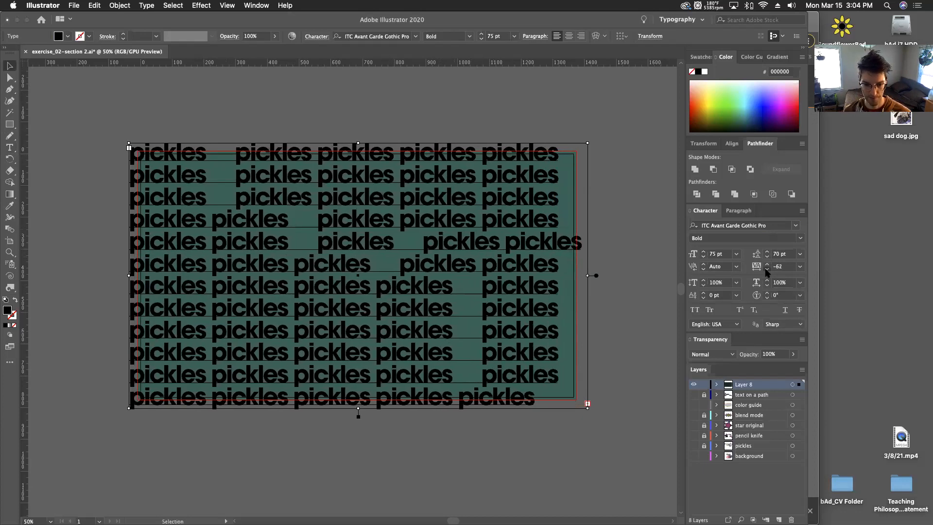
scroll(767, 272, down, 7)
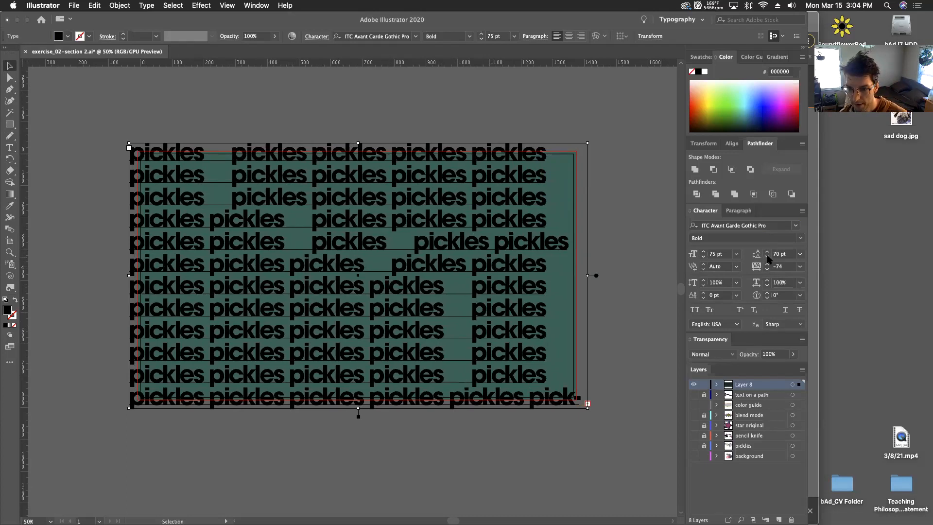
Step: Reduce the pickles text's leading to 61 pt and justify all of its lines
scroll(769, 259, down, 6)
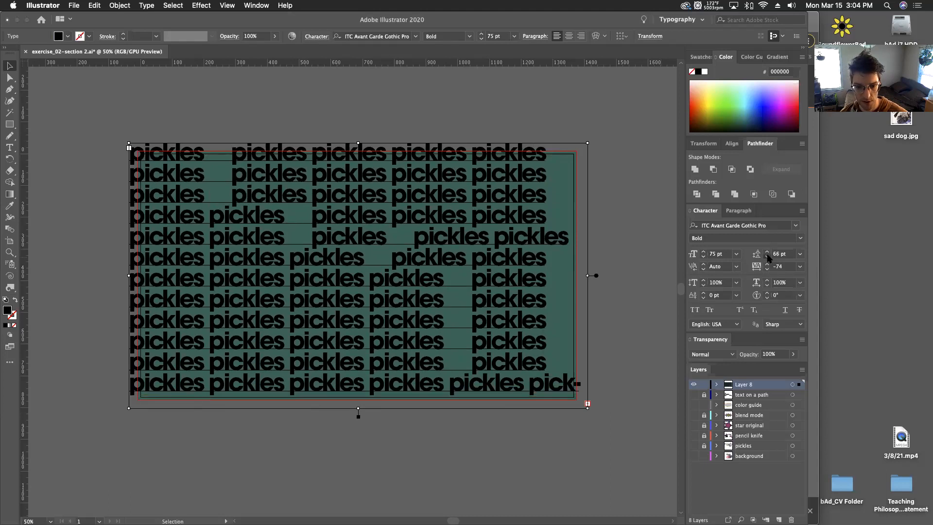
scroll(769, 259, down, 2)
scroll(769, 259, down, 1)
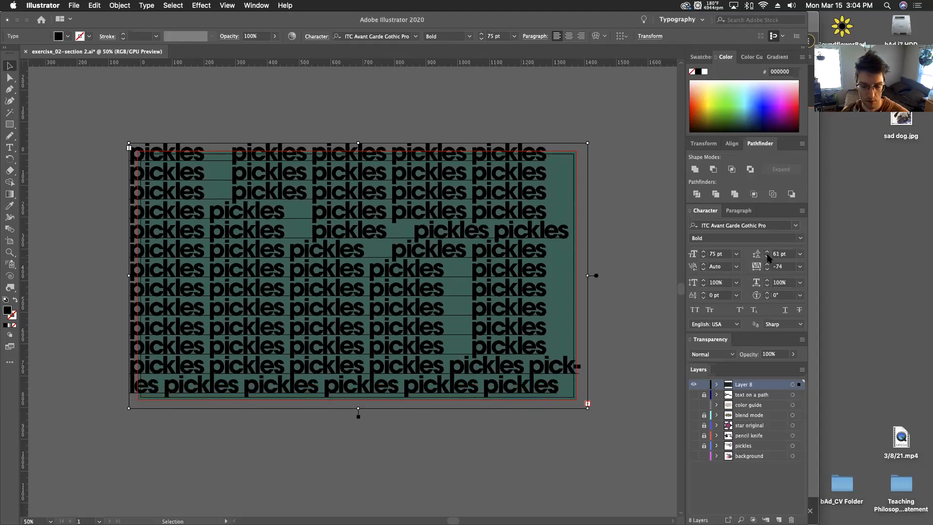
click(739, 211)
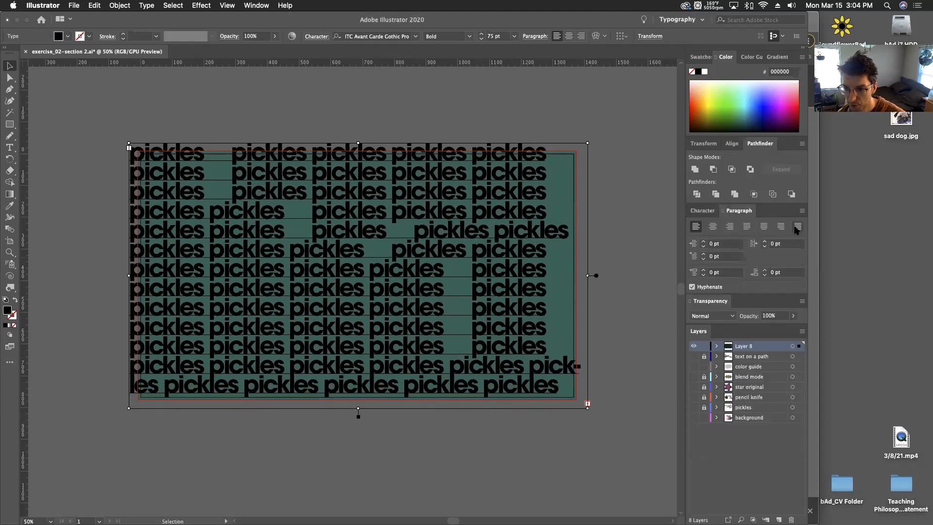
click(798, 227)
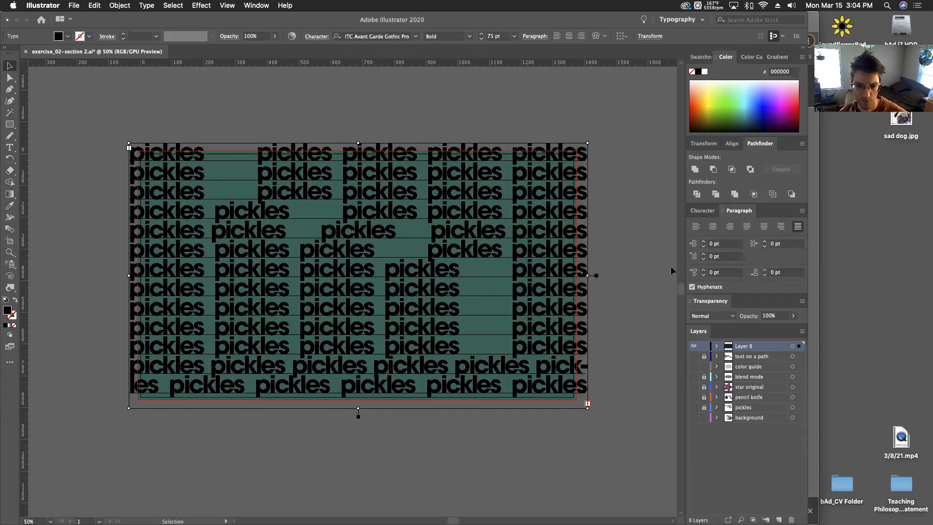
Step: Loosen the tracking of the whole pickles text to 163
click(720, 213)
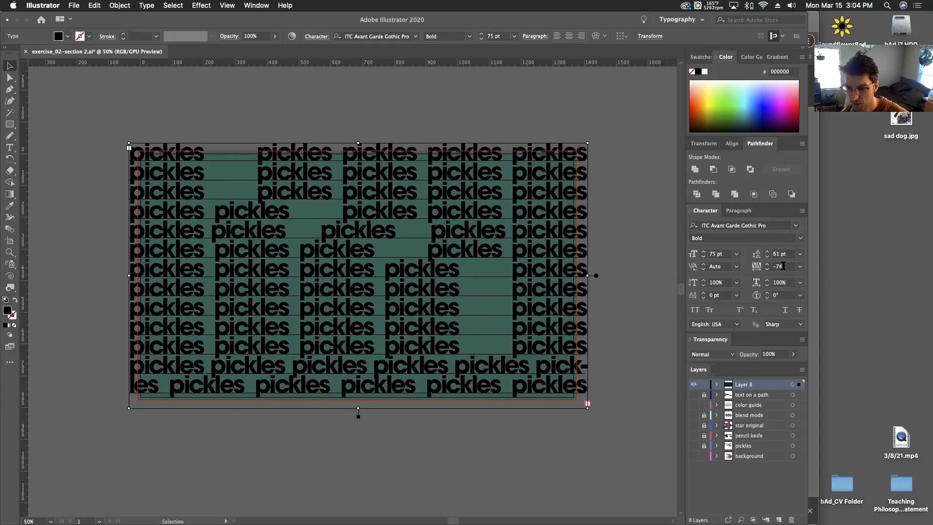
click(767, 265)
click(768, 265)
click(768, 265)
click(768, 265)
click(767, 265)
click(767, 265)
click(767, 265)
click(768, 265)
click(768, 265)
click(768, 265)
click(767, 265)
click(768, 265)
click(767, 265)
click(768, 265)
click(768, 265)
click(768, 264)
click(768, 265)
click(767, 265)
click(768, 265)
click(767, 265)
click(767, 265)
click(768, 265)
click(768, 265)
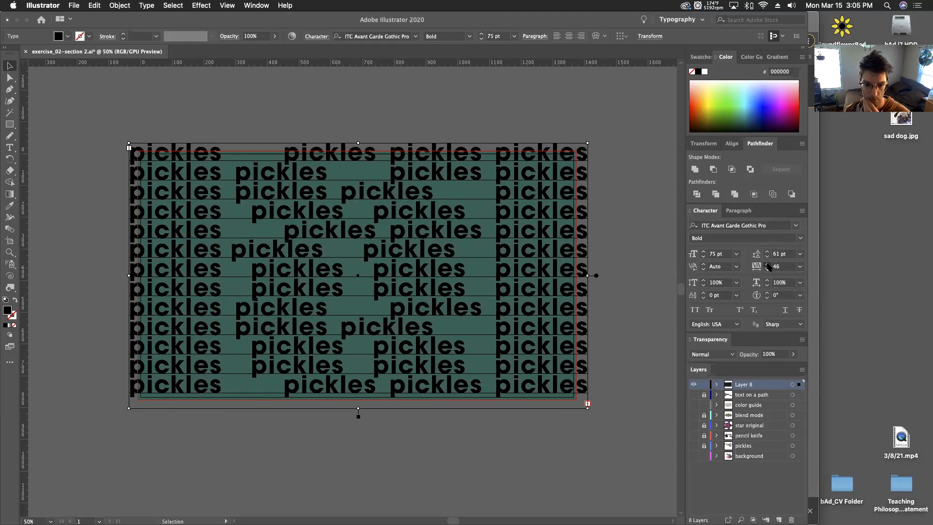
click(767, 265)
click(768, 265)
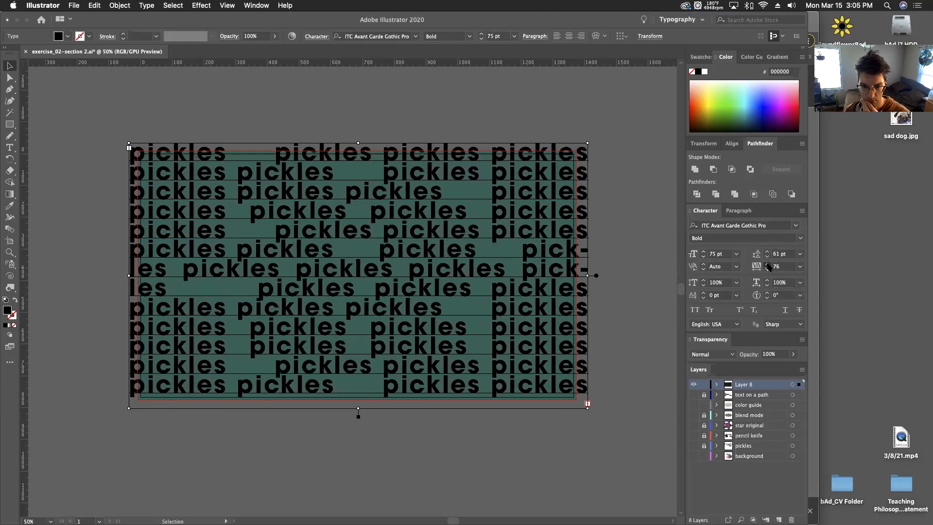
click(768, 265)
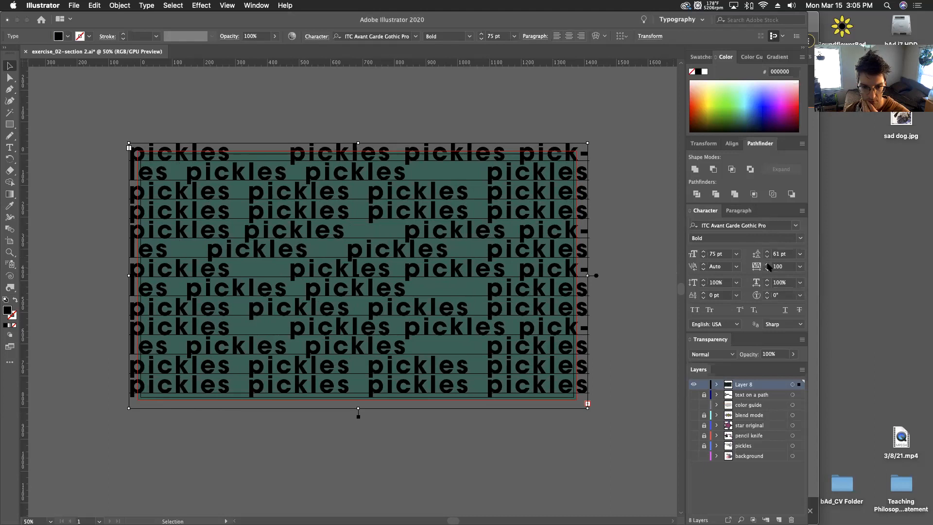
click(767, 265)
click(768, 265)
click(768, 265)
click(767, 265)
click(768, 265)
click(767, 264)
click(767, 265)
click(768, 265)
click(768, 265)
click(767, 264)
click(767, 265)
click(768, 265)
click(768, 269)
click(768, 269)
click(768, 269)
click(767, 269)
click(767, 269)
click(768, 269)
click(768, 269)
click(767, 269)
click(768, 269)
click(767, 269)
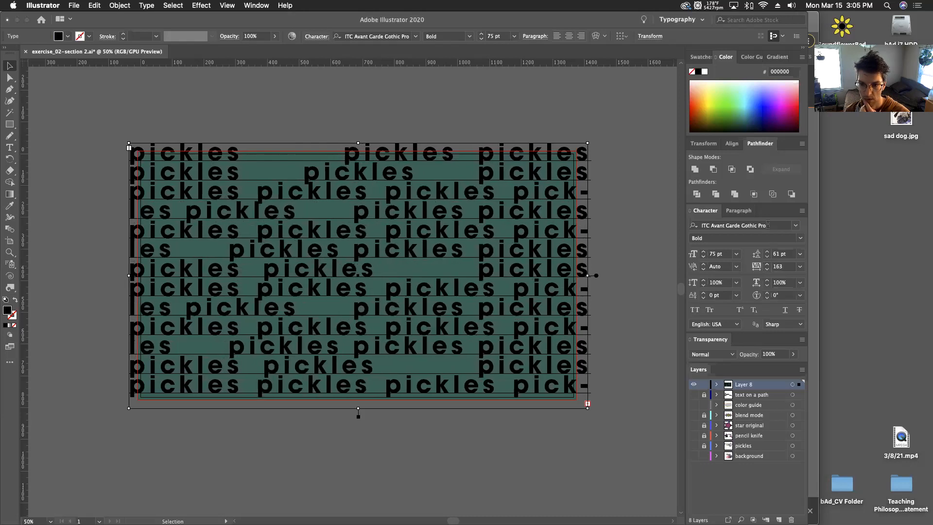
Step: Centre-align the pickles text within its frame
click(740, 211)
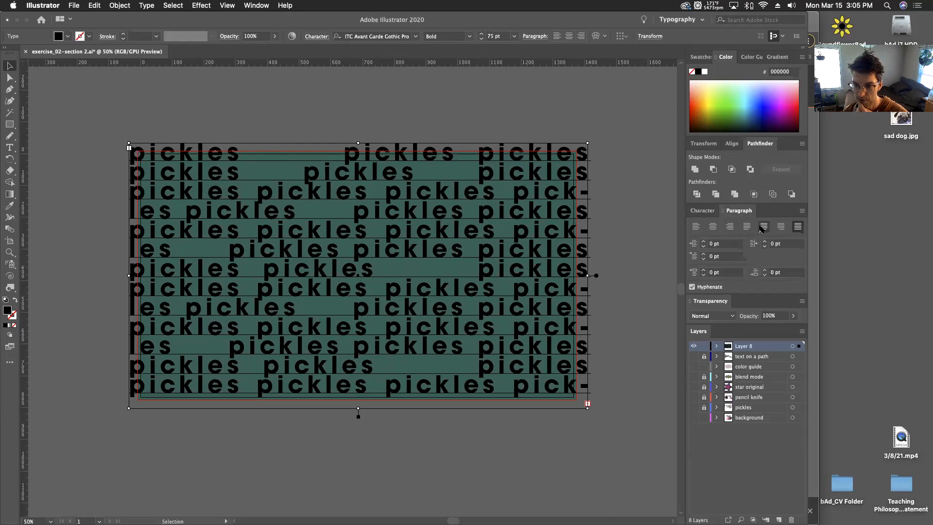
click(713, 227)
click(703, 211)
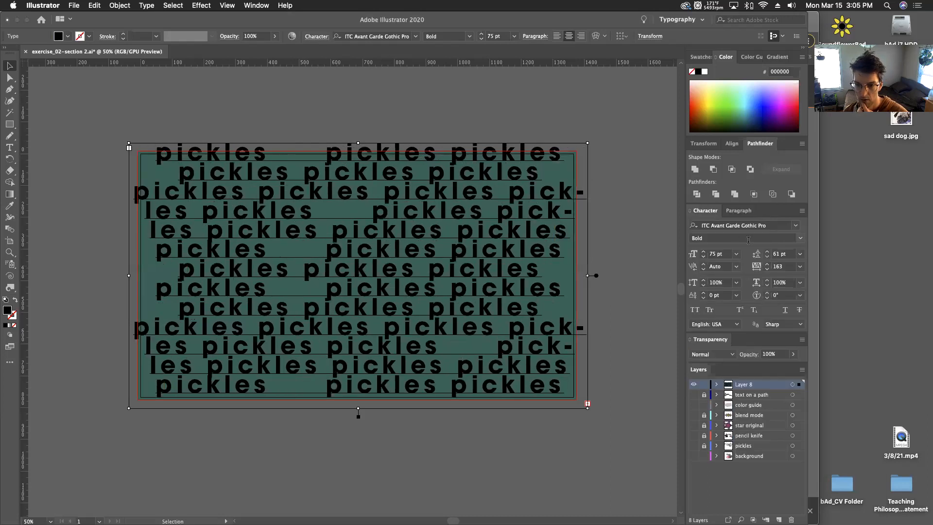
Step: Tighten the text's leading to 50 pt, widen its tracking to 255 and deselect it
drag(768, 267, 766, 259)
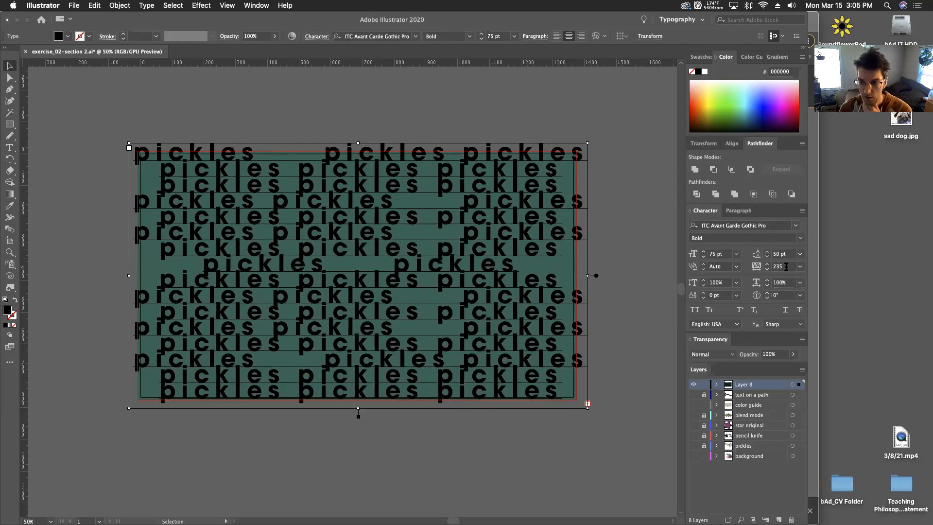
drag(767, 267, 768, 266)
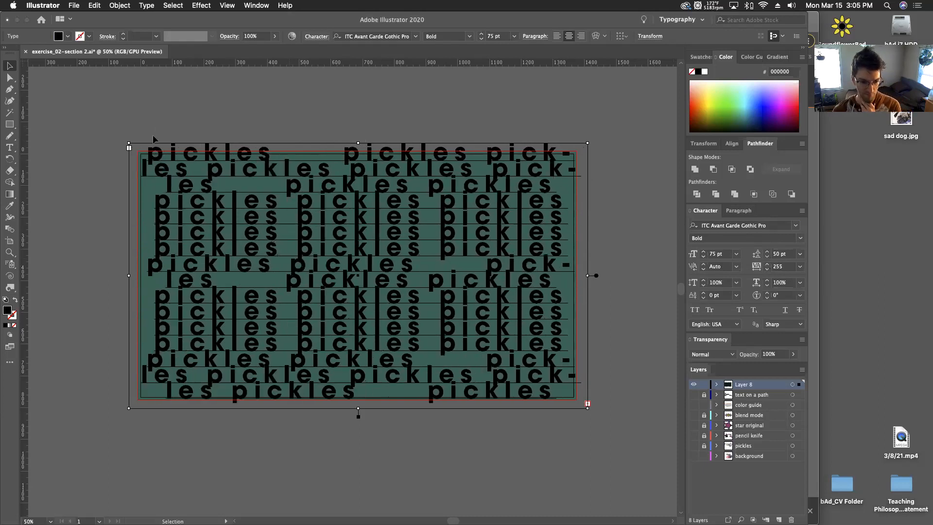
click(42, 88)
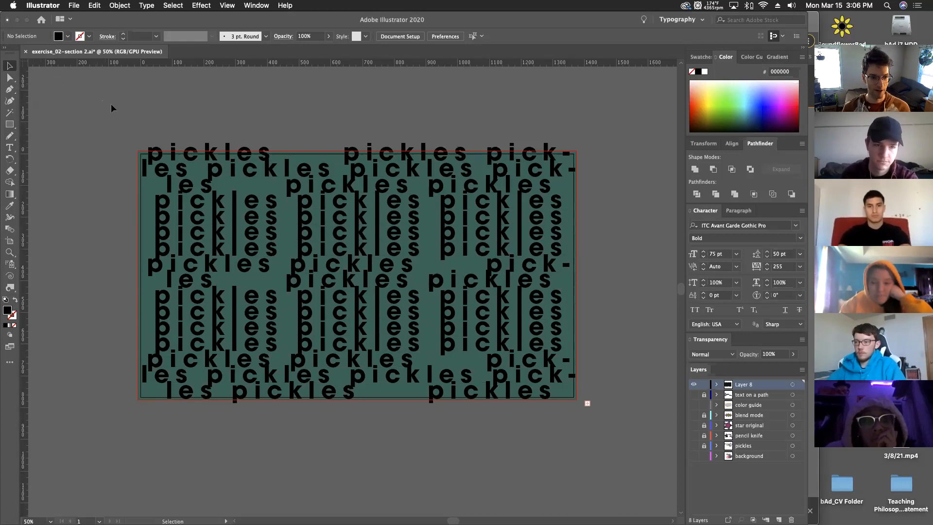
Step: Expand the pickles text frame into shapes, with both Object and Fill included
click(220, 208)
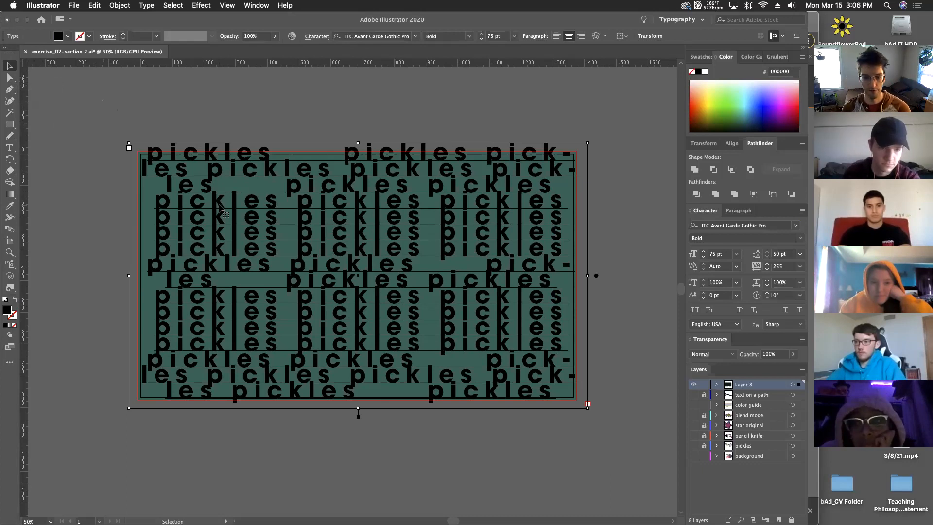
click(117, 6)
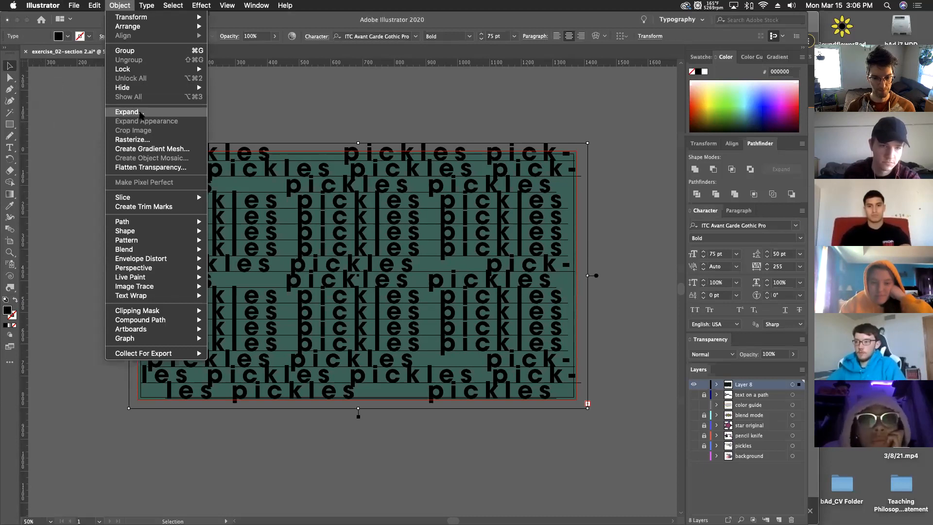
click(139, 114)
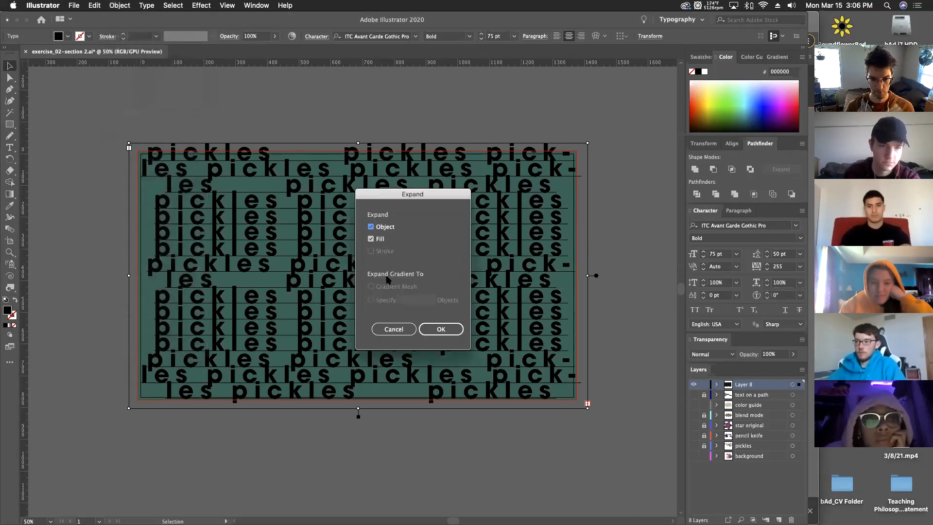
click(440, 329)
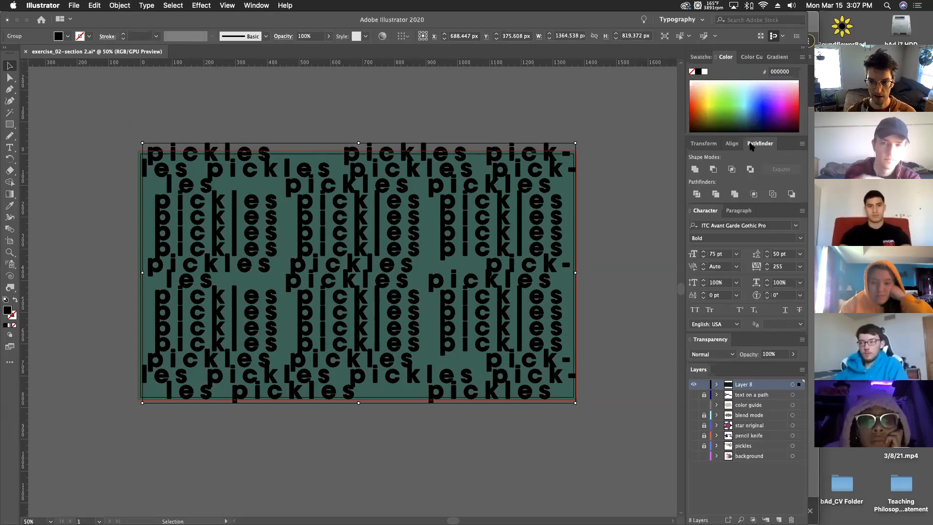
click(256, 5)
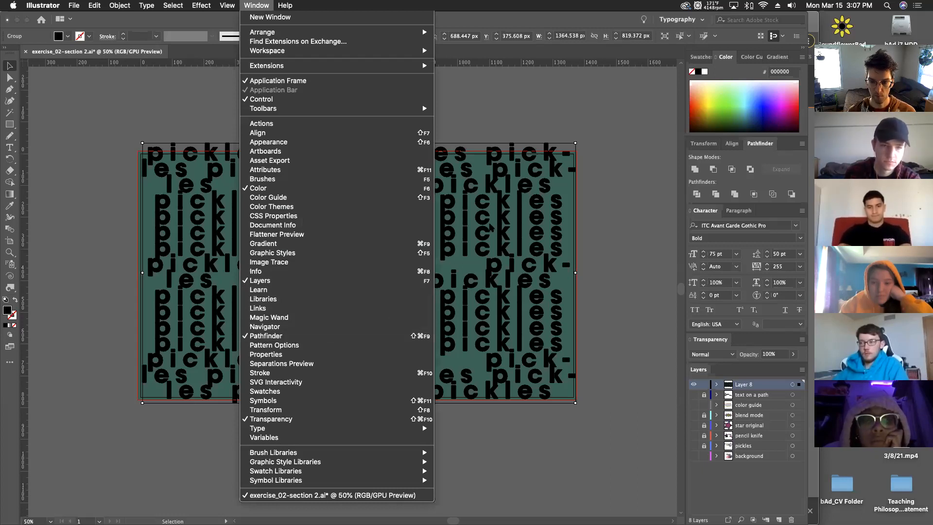
click(505, 90)
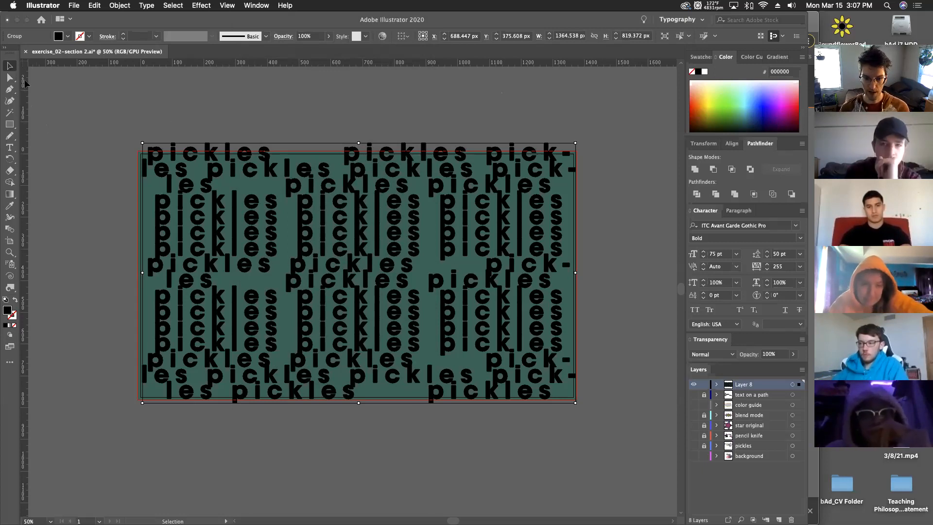
Step: Move the expanded lettering about 7 px right and 8 px down, and subtract it from the green rectangle with Minus Front
click(199, 128)
click(192, 158)
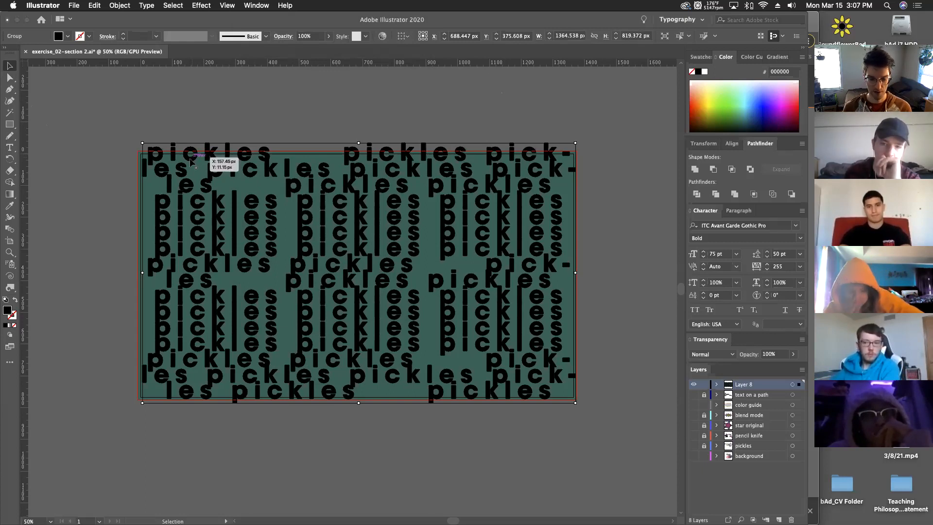
mouse_move(191, 162)
mouse_down()
mouse_move(185, 117)
mouse_move(188, 164)
mouse_up()
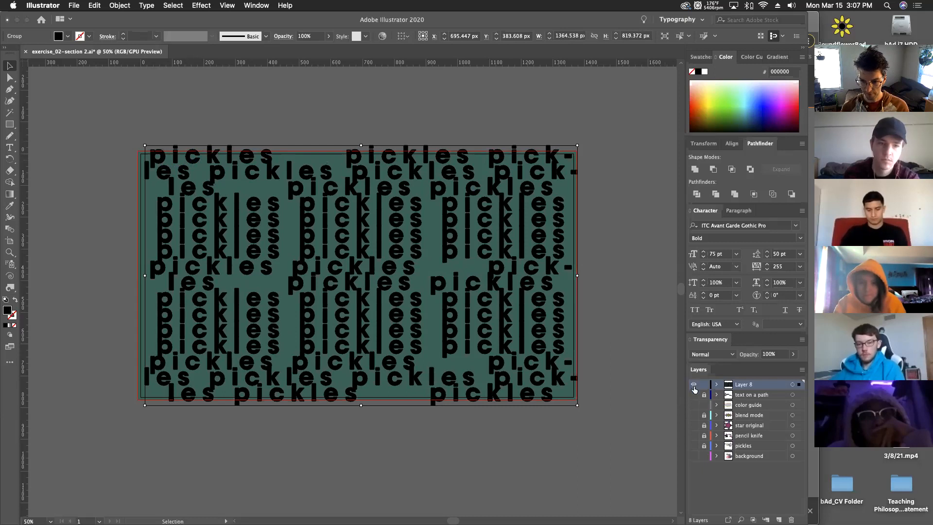
key(super+a)
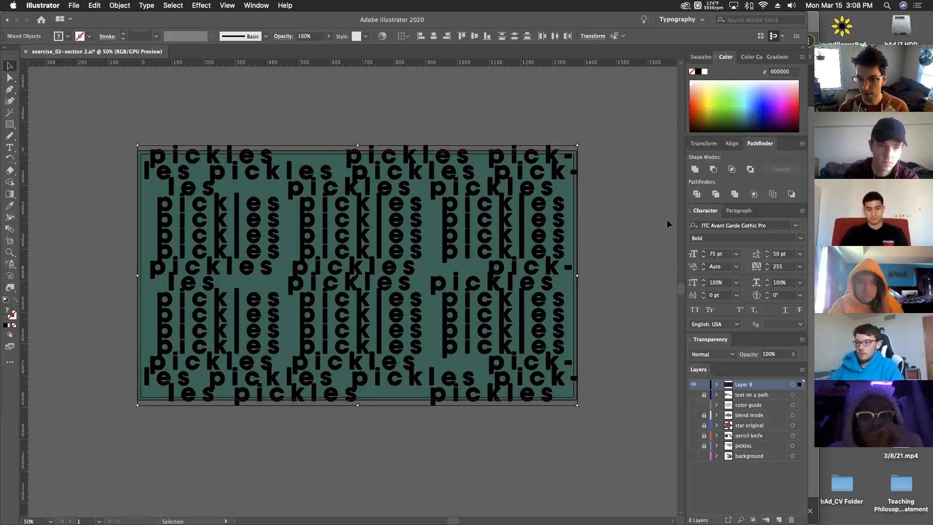
click(718, 169)
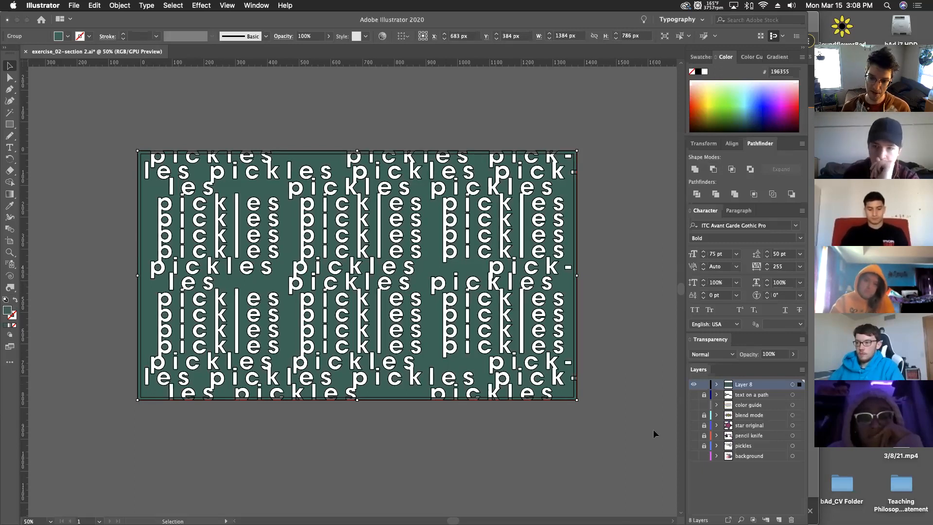
Step: Make all hidden layers visible and lower the opacity of the green panel with cut-out lettering to 33%
click(694, 395)
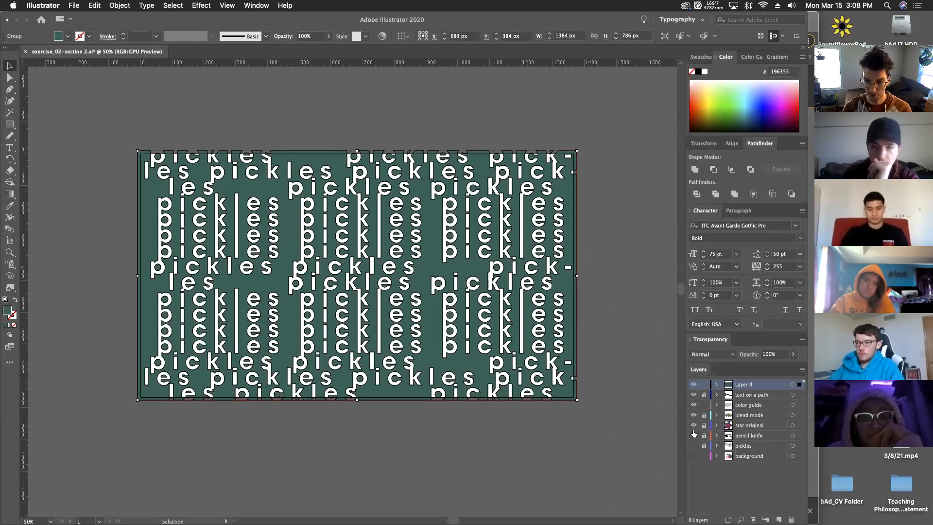
click(693, 456)
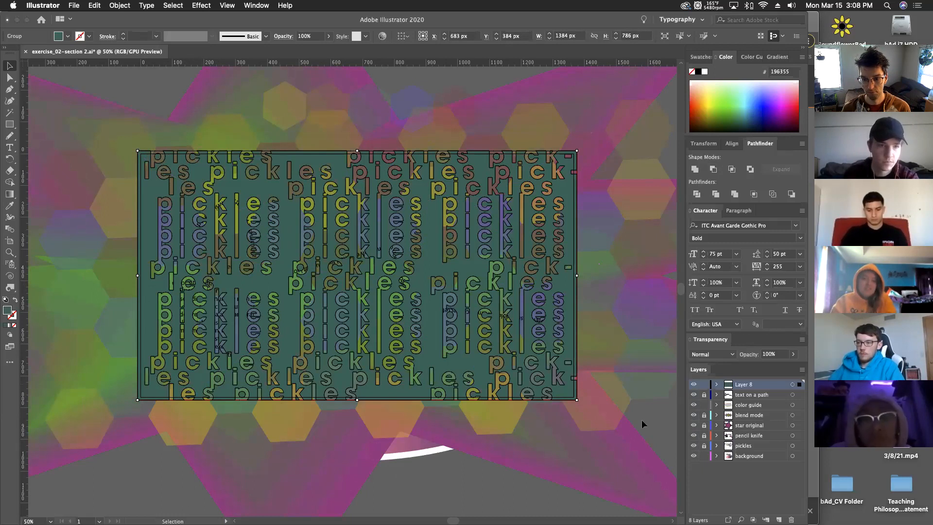
click(794, 354)
drag(792, 367, 769, 371)
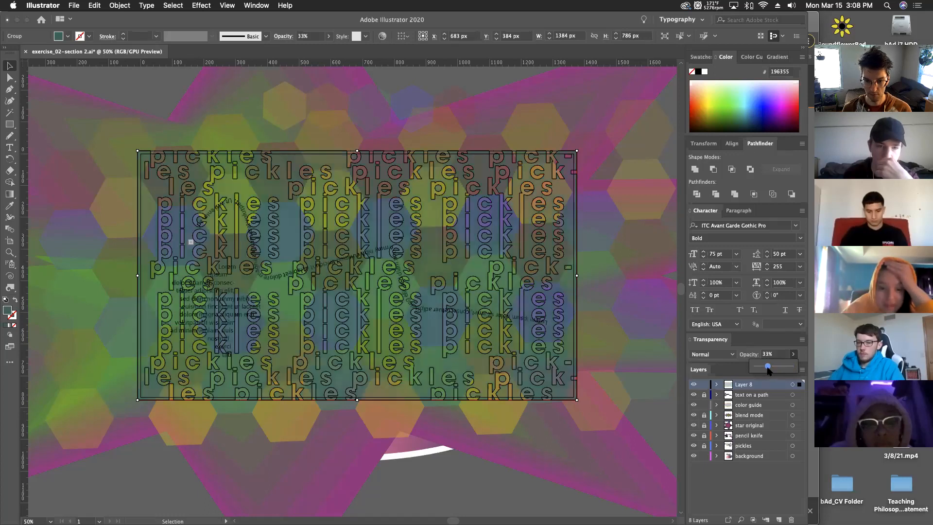
click(518, 500)
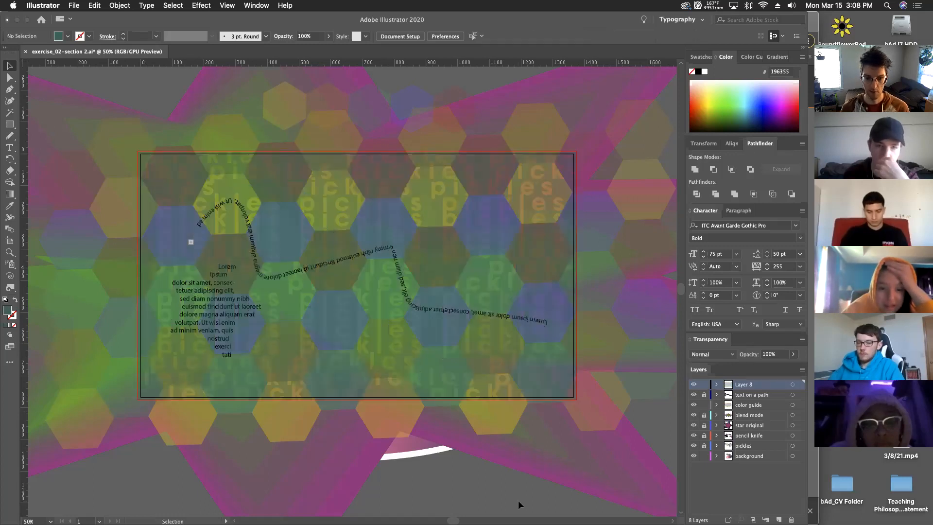
key(super+0)
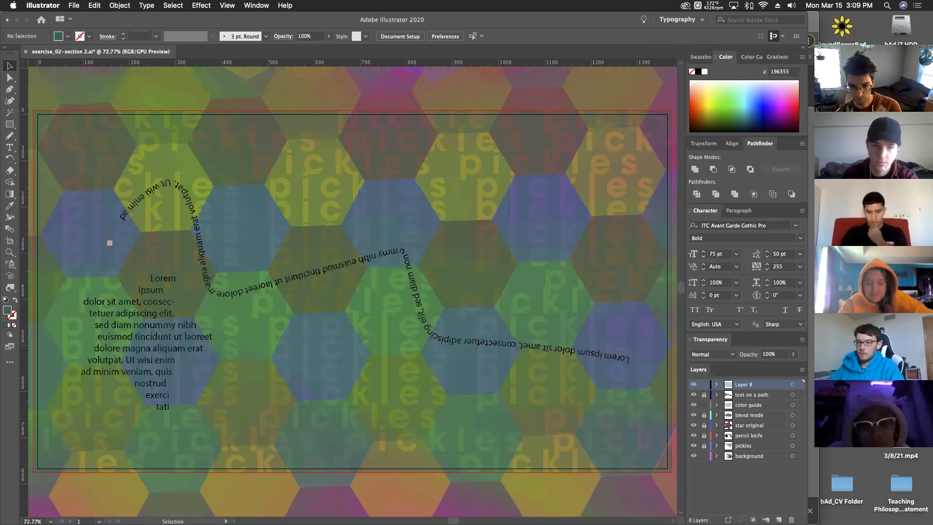
Step: Select all the hexagons on the color guide layer, lower their opacity to 15% and deselect them
click(742, 406)
click(793, 405)
click(794, 355)
drag(791, 366, 773, 368)
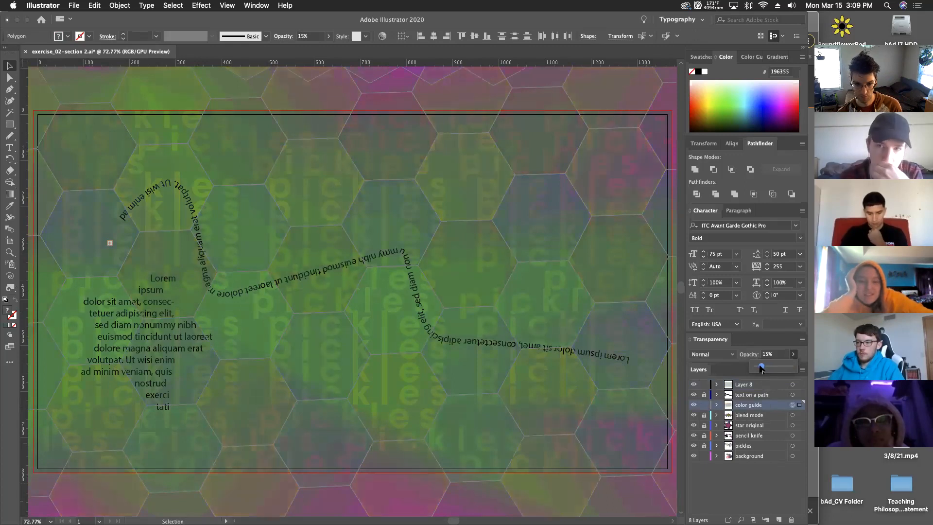
click(676, 486)
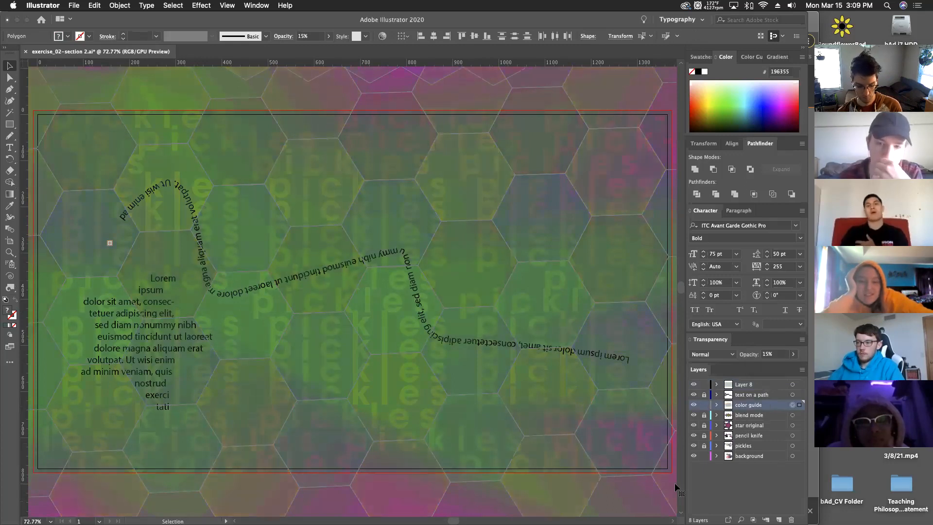
key(a)
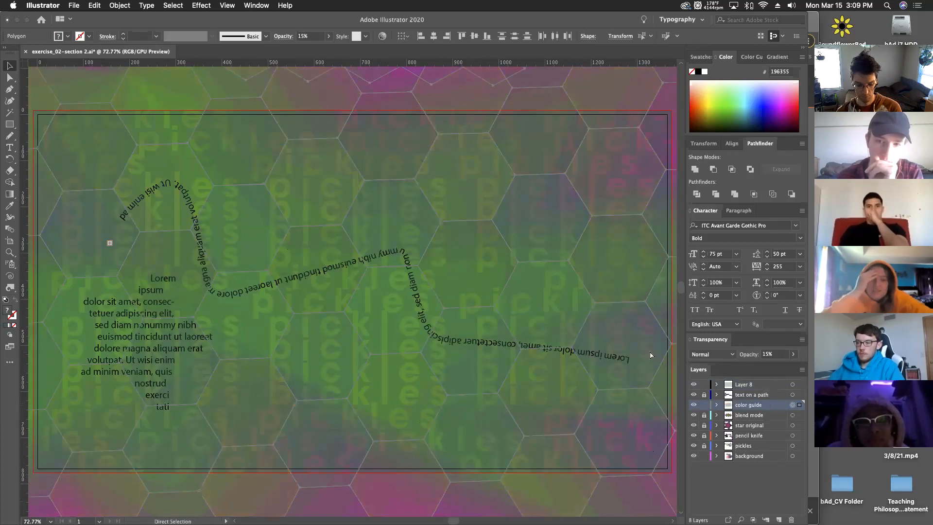
key(super+shift+a)
key(super+minus)
key(super+minus)
key(super+minus)
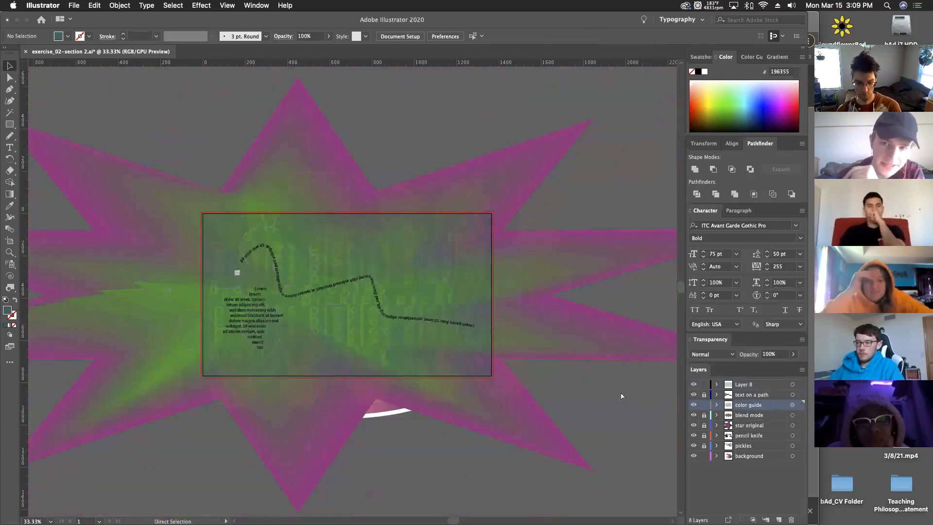
Step: Select the panel with the cut-out pickles lettering on Layer 8, raise its opacity to 100% and deselect it
key(super+0)
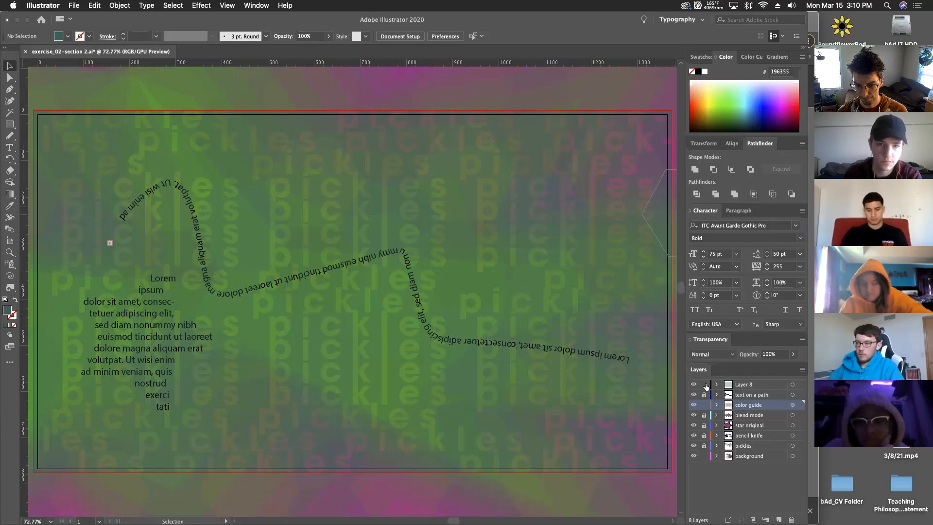
click(740, 384)
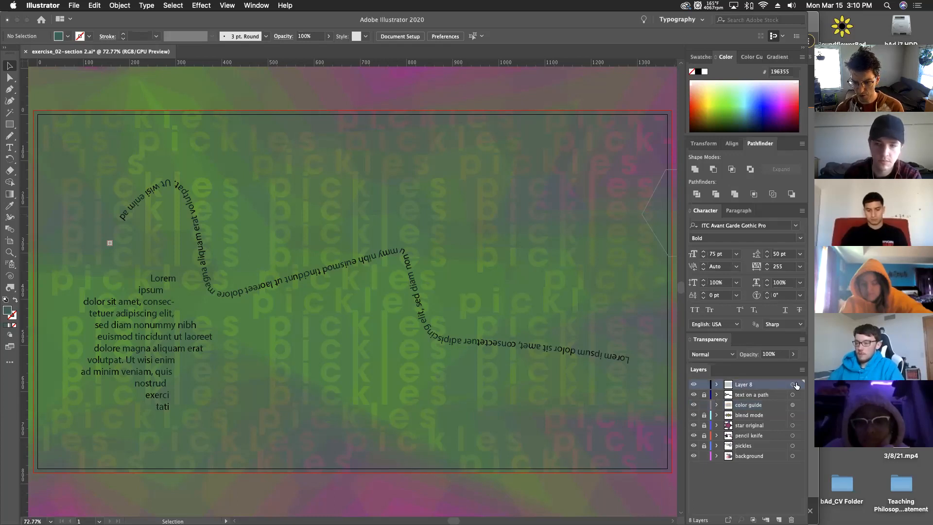
click(793, 385)
click(793, 354)
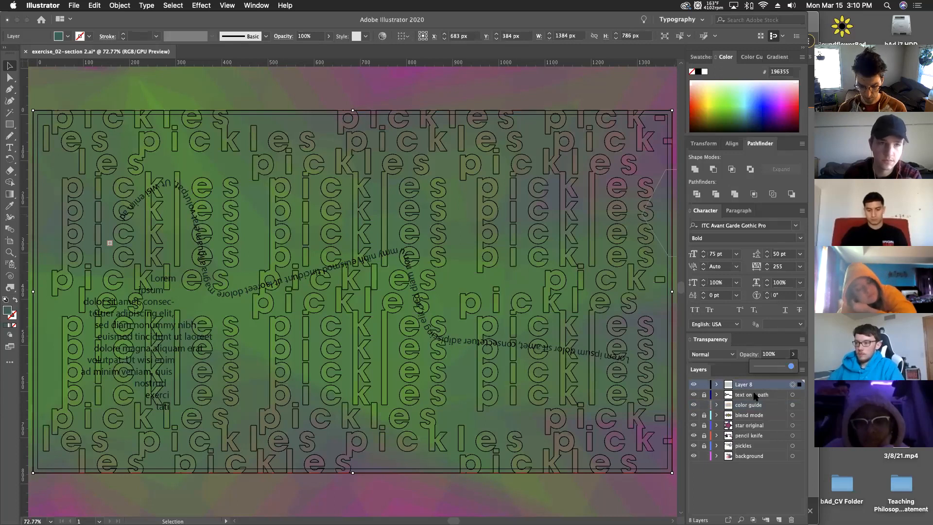
key(super+minus)
key(super+minus)
key(super+minus)
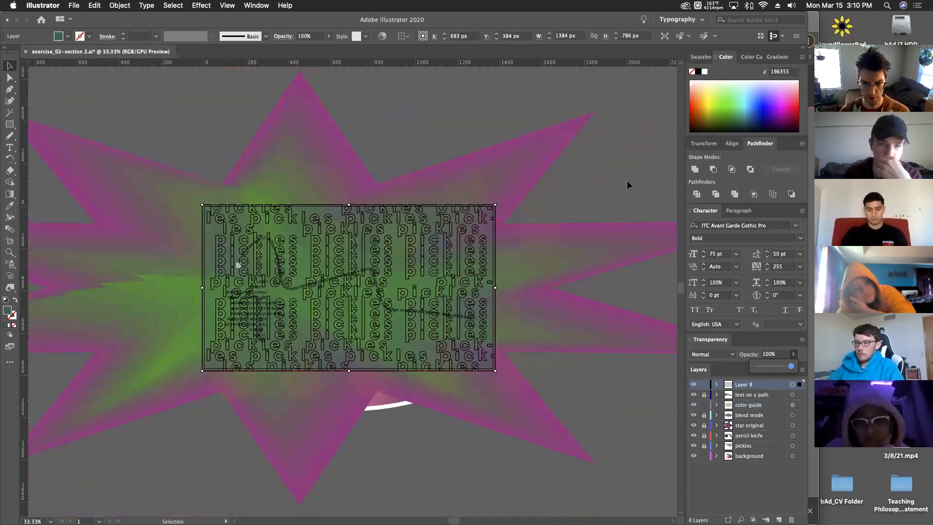
click(773, 354)
text(33)
key(Return)
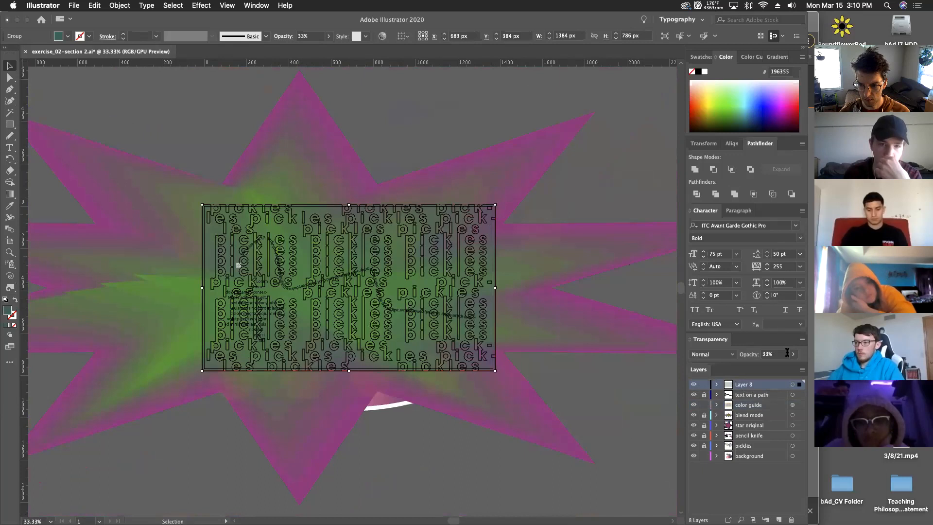
click(793, 354)
drag(768, 366, 793, 366)
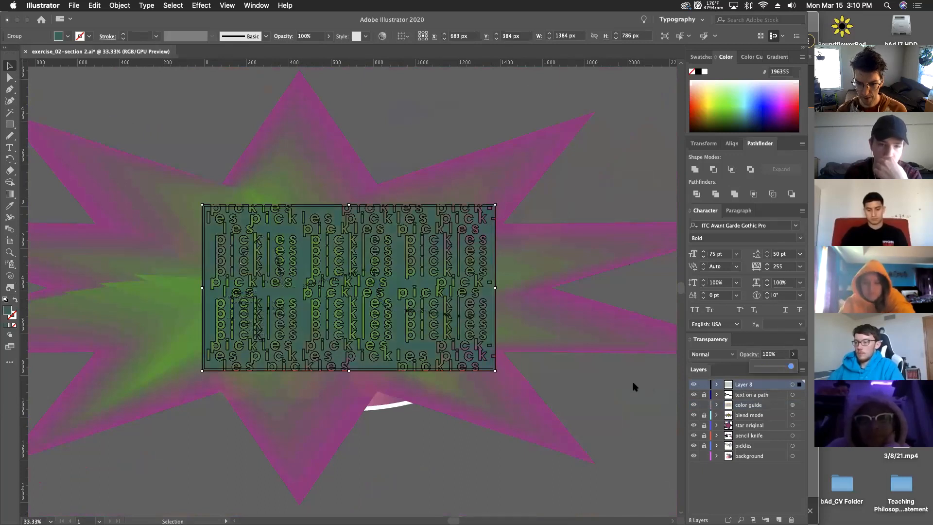
click(618, 384)
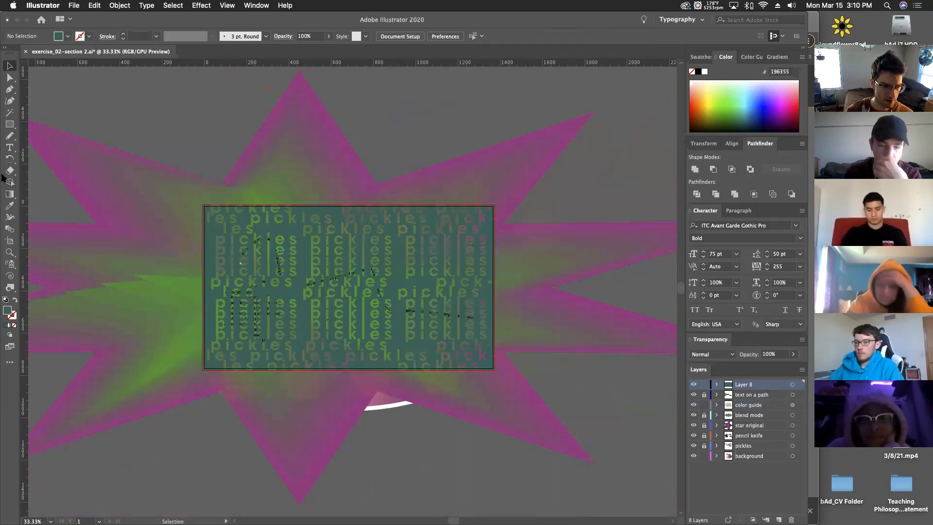
Step: Apply a white-to-black radial gradient to the panel with the cut-out pickles lettering and deselect it
click(9, 194)
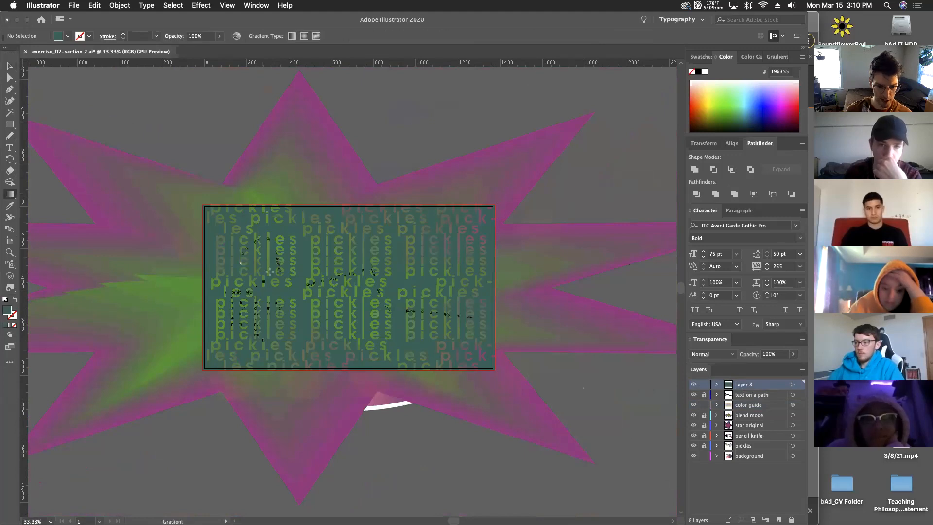
click(277, 294)
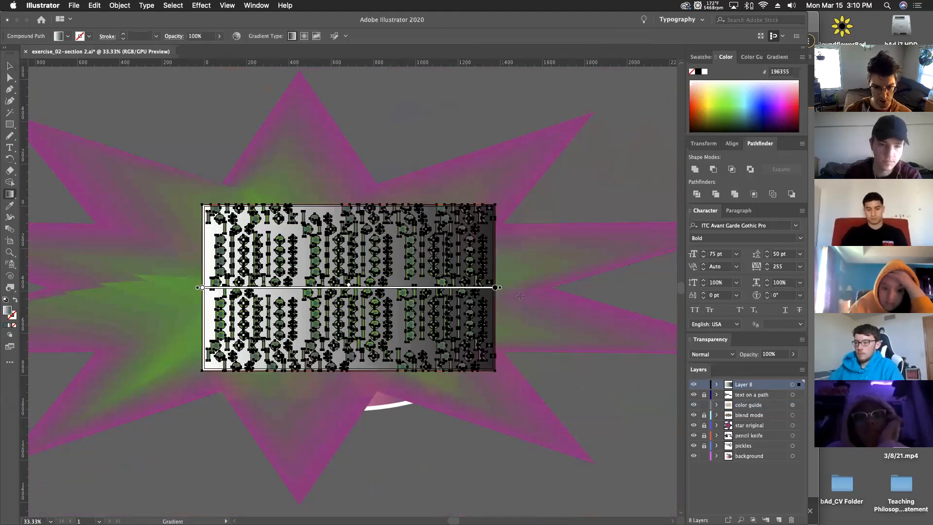
click(773, 57)
click(749, 72)
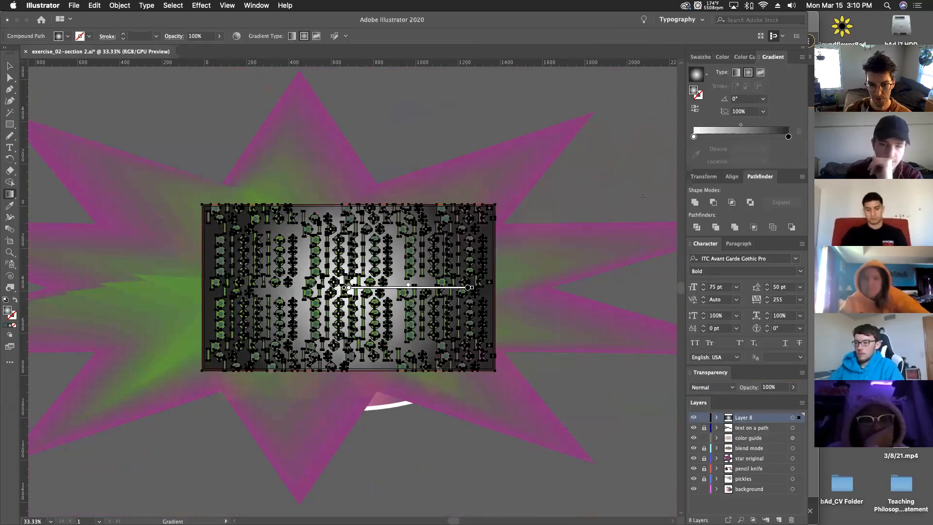
key(v)
click(638, 161)
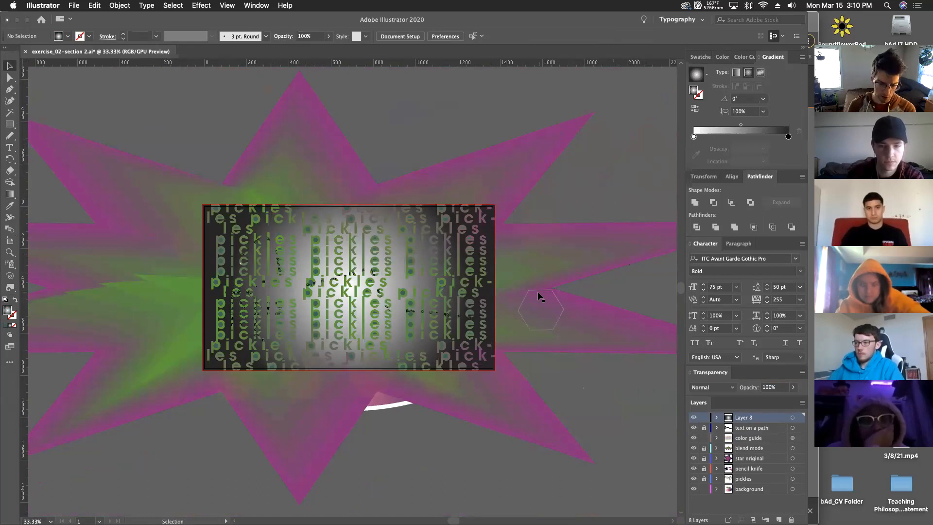
Step: Hide all existing layers and add a new layer named pathfinder
drag(294, 302, 294, 302)
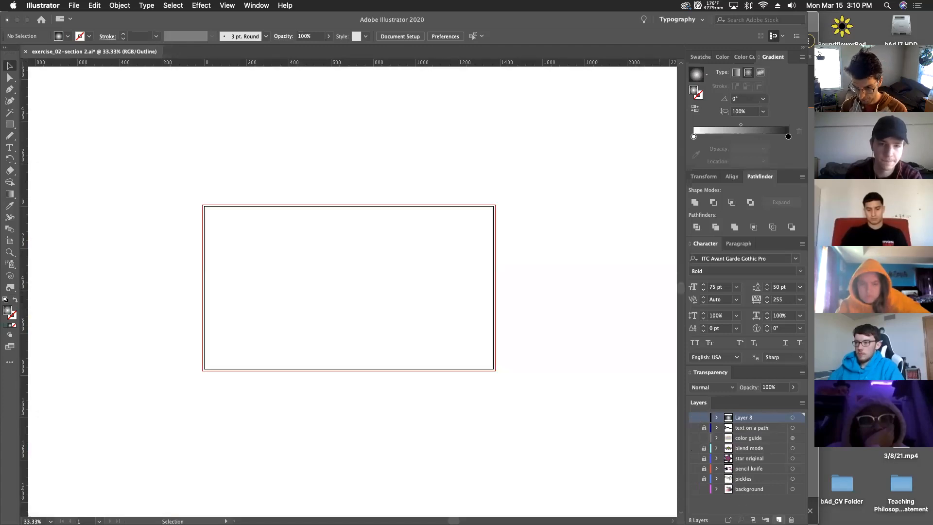
click(779, 520)
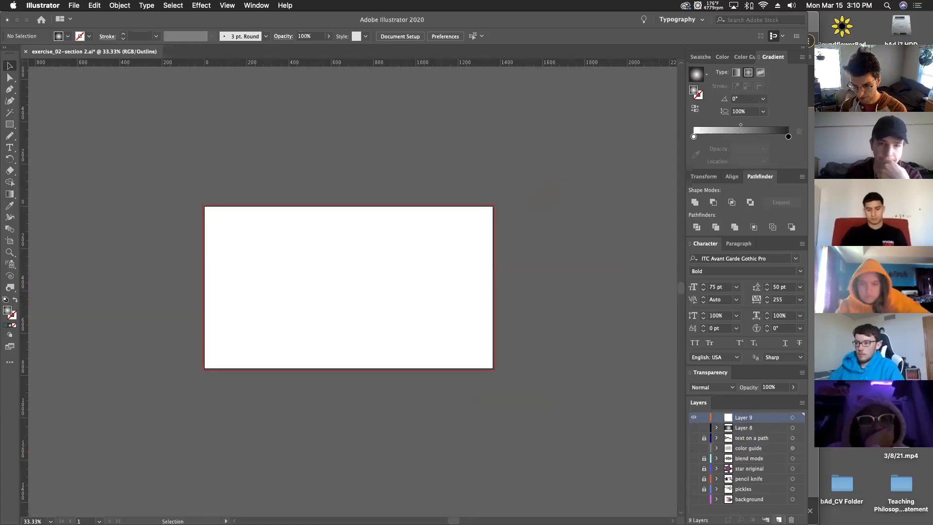
double_click(746, 419)
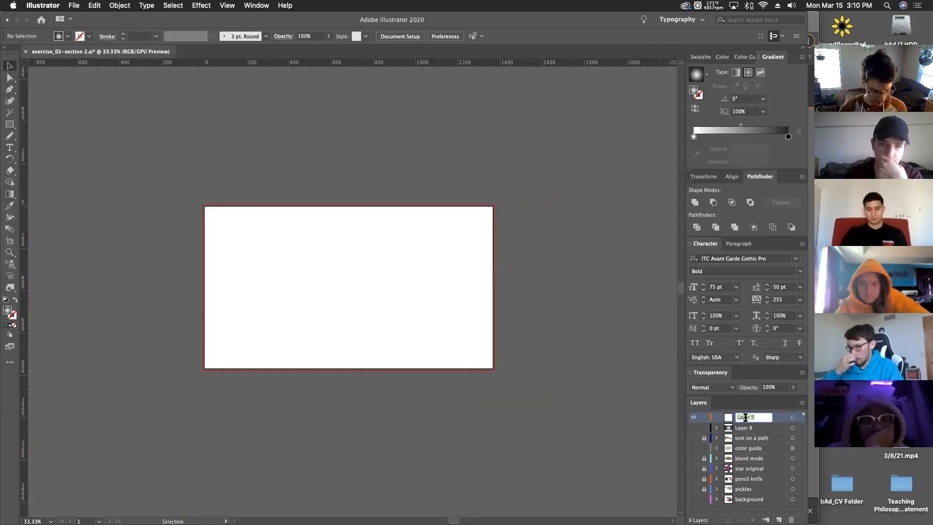
text(p)
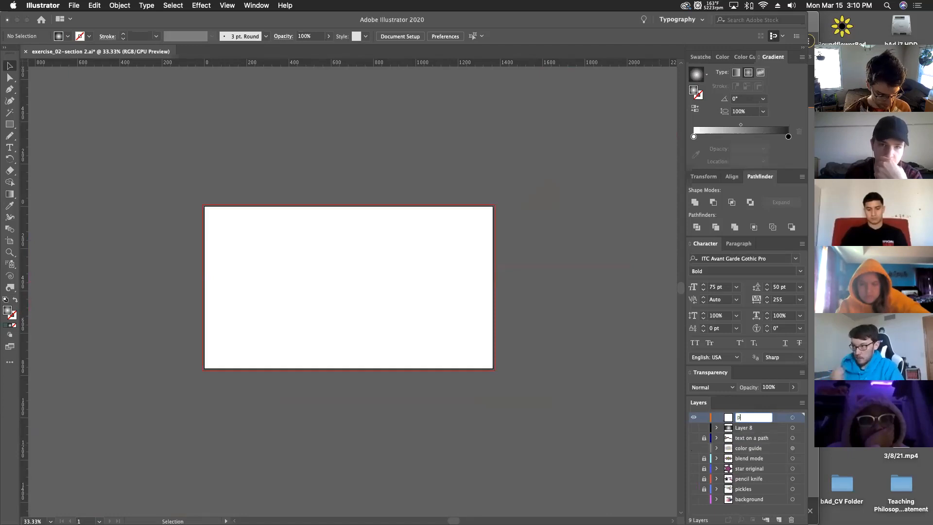
text(athfinder)
key(Return)
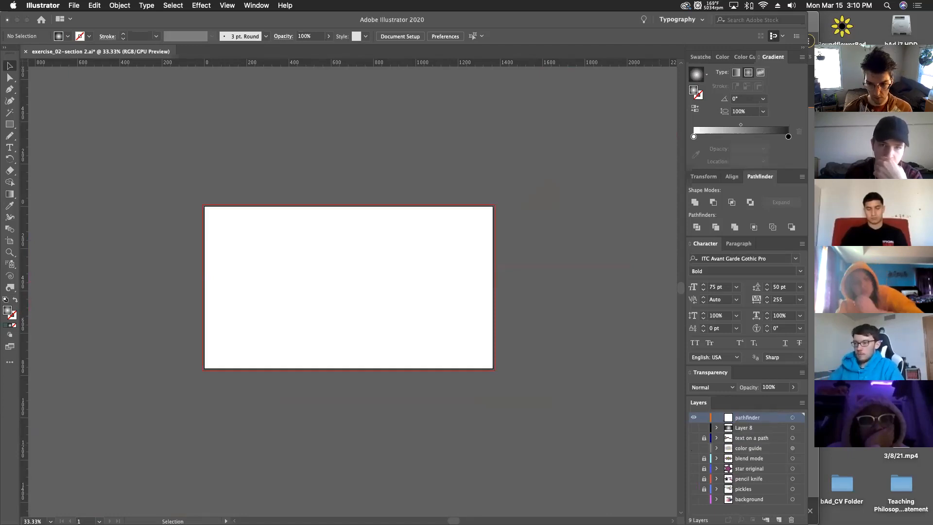
Step: Draw a rectangle about 554 by 442 px on the artboard and fill it with red E52323
drag(9, 124, 28, 125)
drag(245, 239, 363, 333)
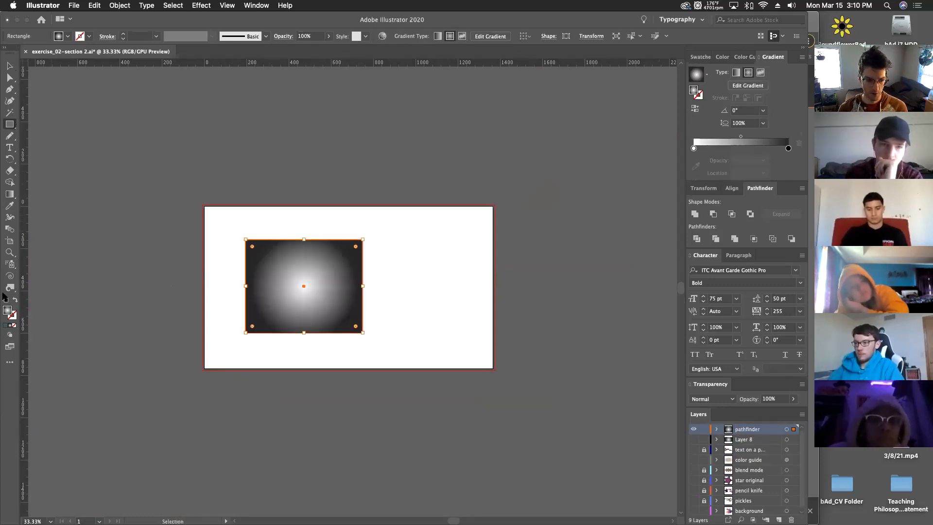
double_click(8, 309)
click(442, 220)
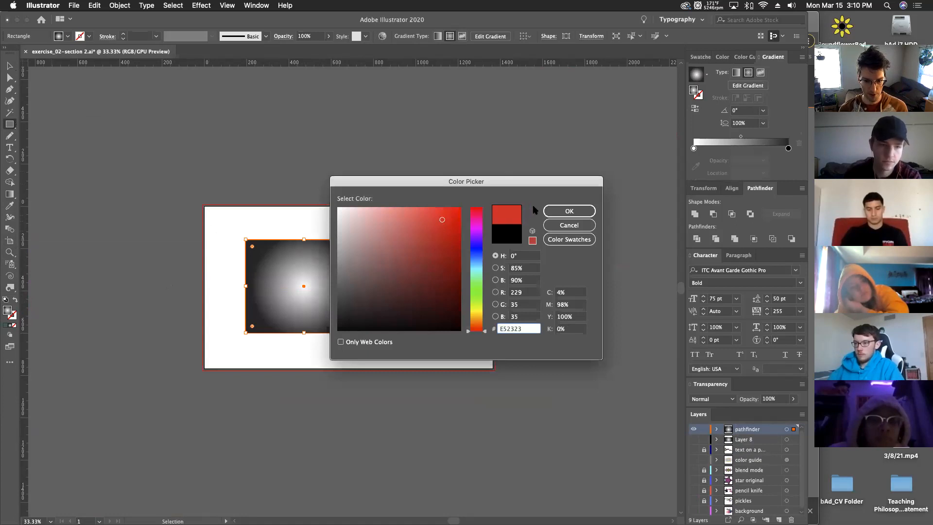
click(546, 212)
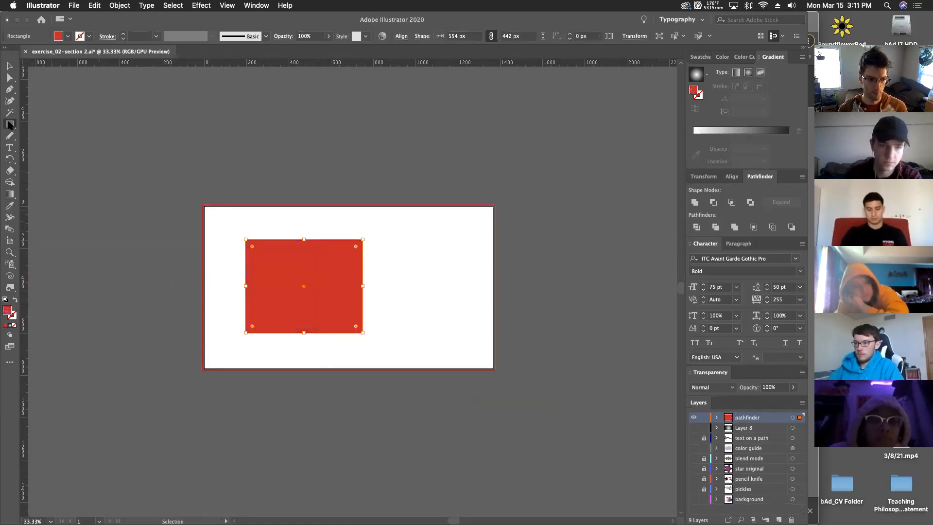
Step: Draw a five-pointed star about 350 by 358 px overlapping the rectangle's upper-left corner and fill it with teal 2C9390
drag(10, 125, 52, 158)
drag(285, 271, 306, 293)
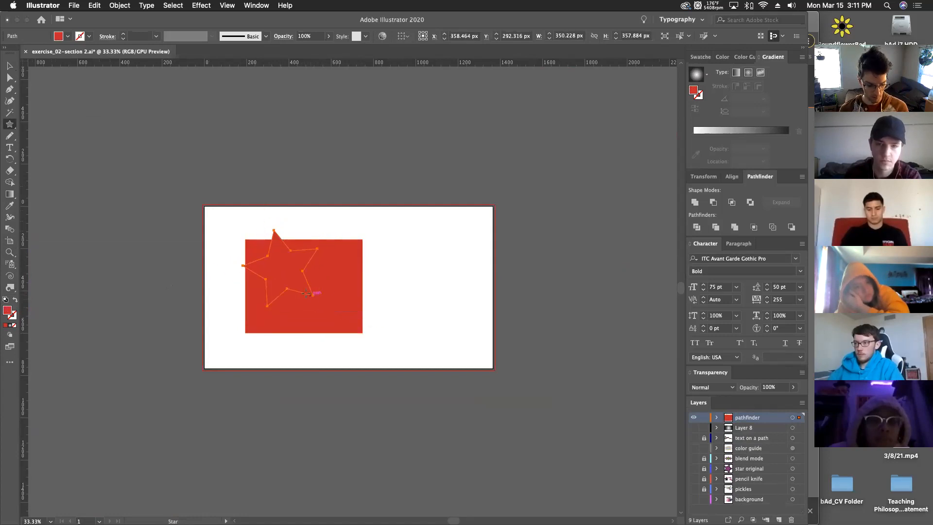
double_click(10, 312)
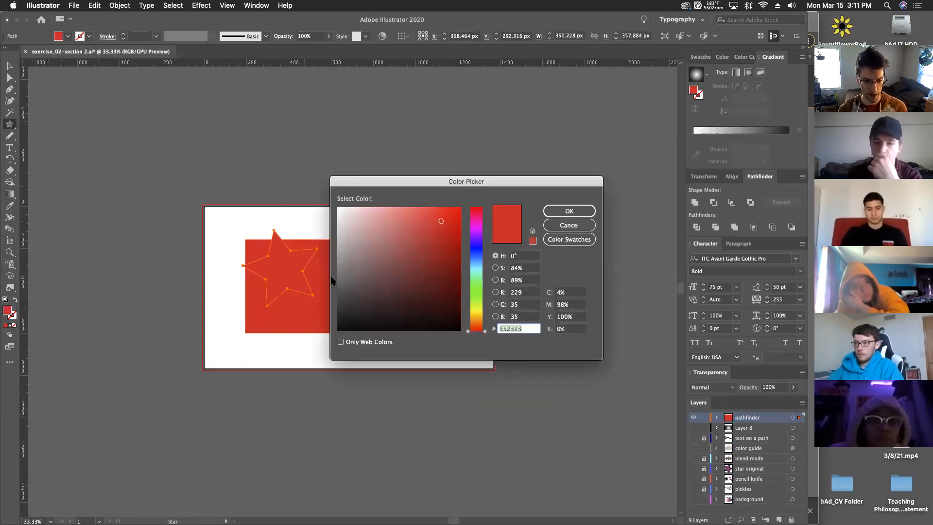
click(477, 270)
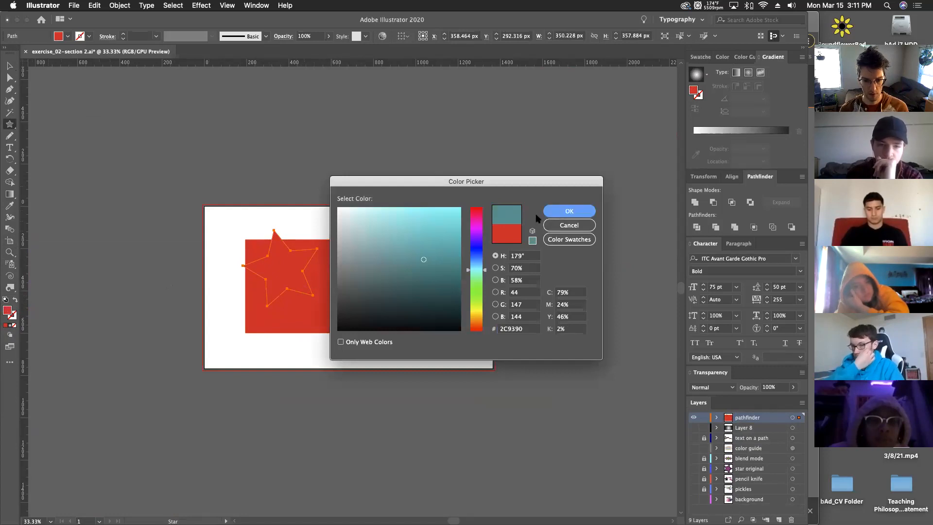
click(554, 211)
key(v)
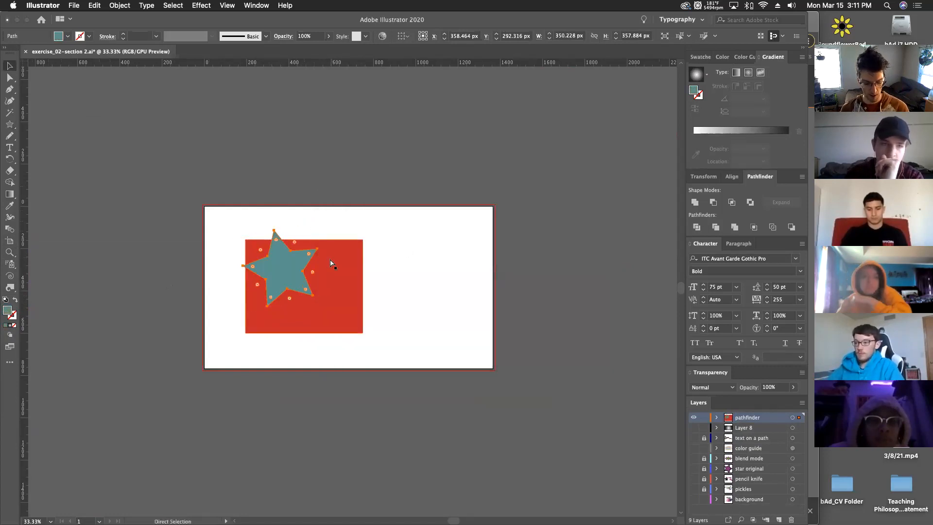
Step: Move the star about 199 px right and 37 px up, and select it together with the red rectangle
key(super+equal)
key(super+equal)
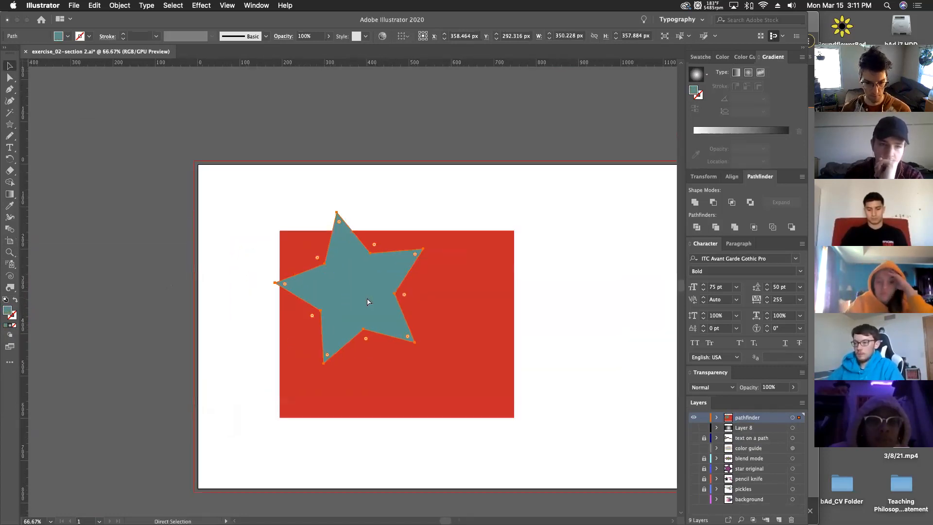
key(super+equal)
drag(407, 283, 493, 267)
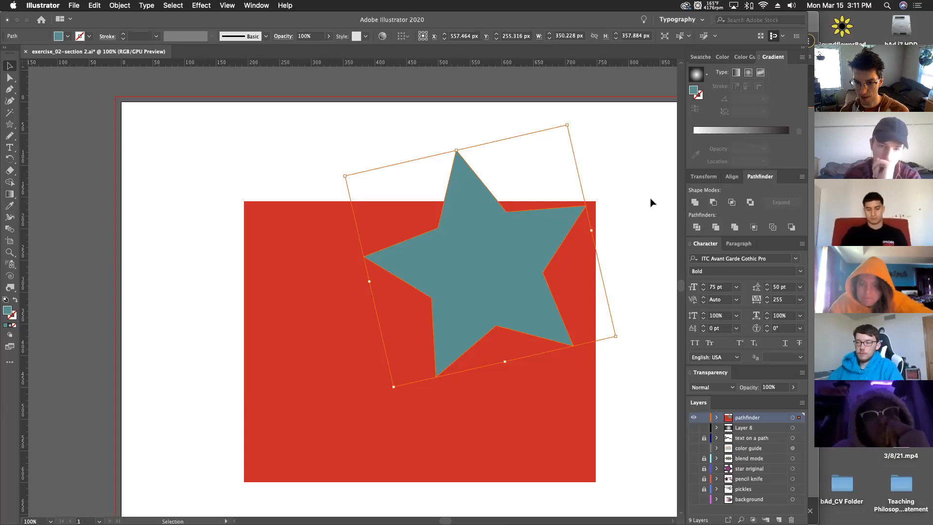
shift+click(412, 327)
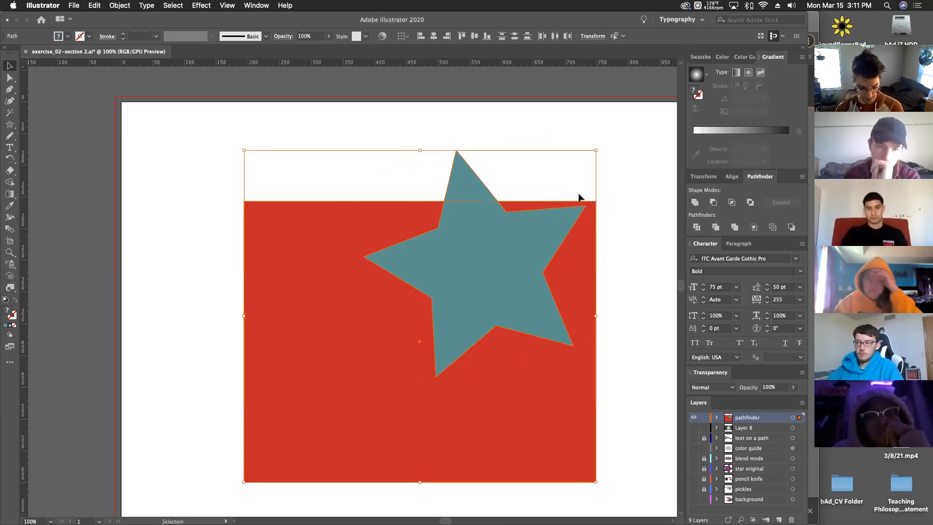
Step: Try merging the star and rectangle with the Unite shape mode, and undo it
click(695, 203)
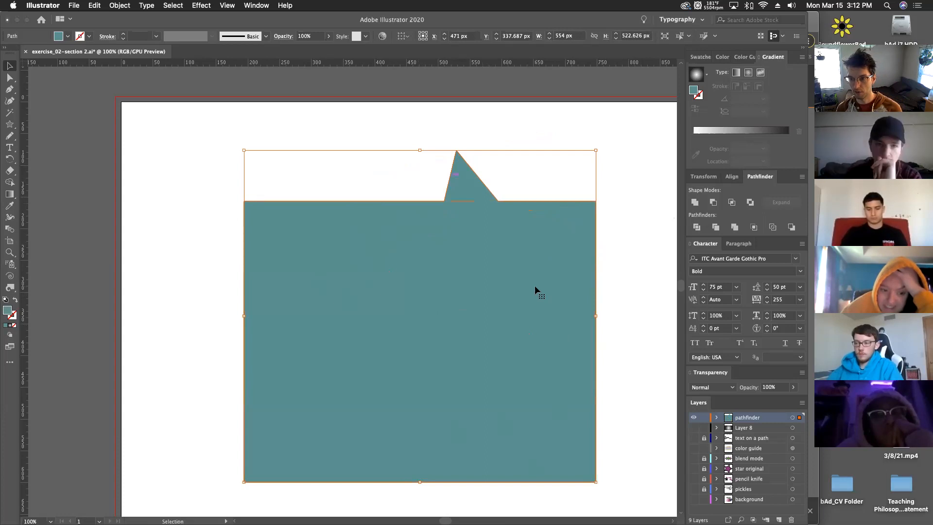
key(a)
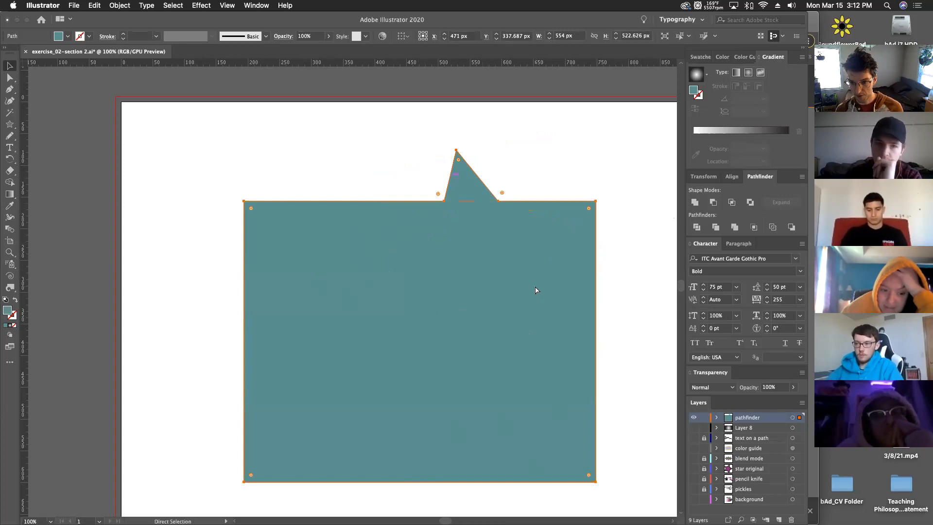
key(super+z)
key(v)
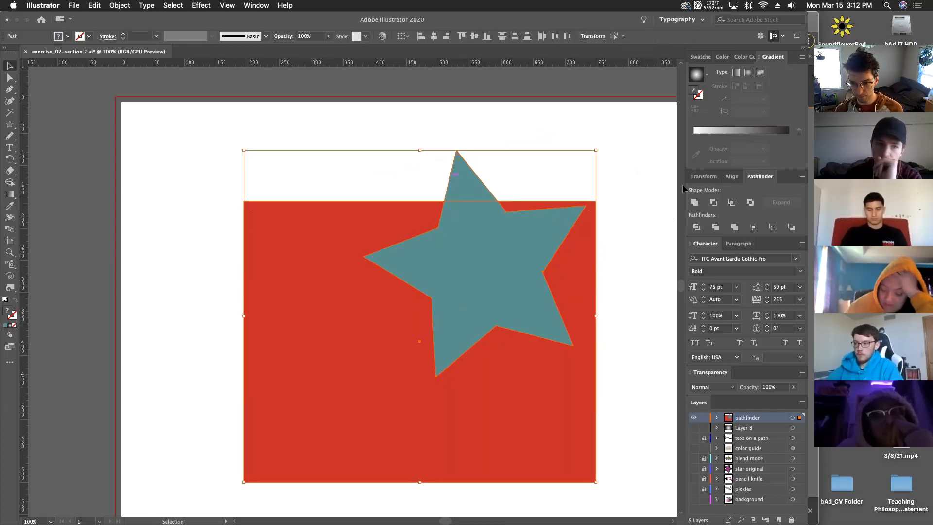
Step: Try subtracting the star from the rectangle with Minus Front, and undo it
click(713, 203)
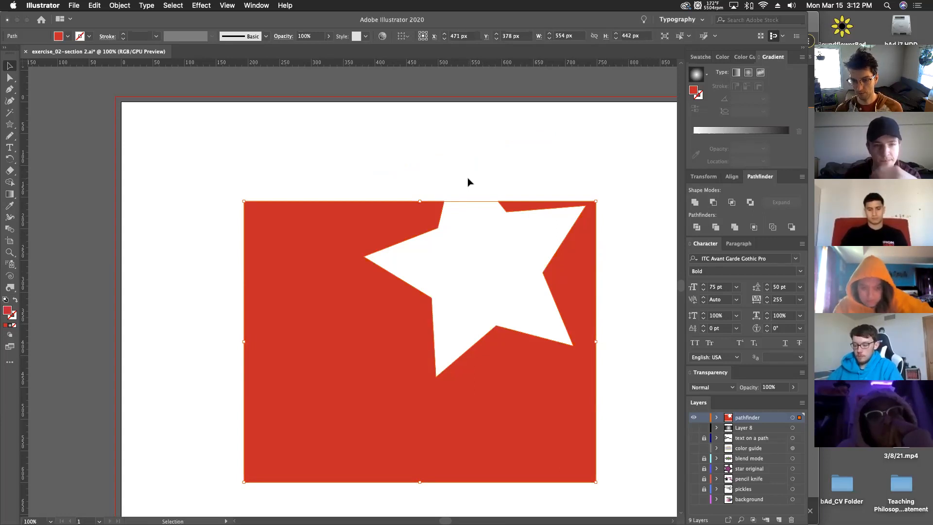
key(a)
key(super+z)
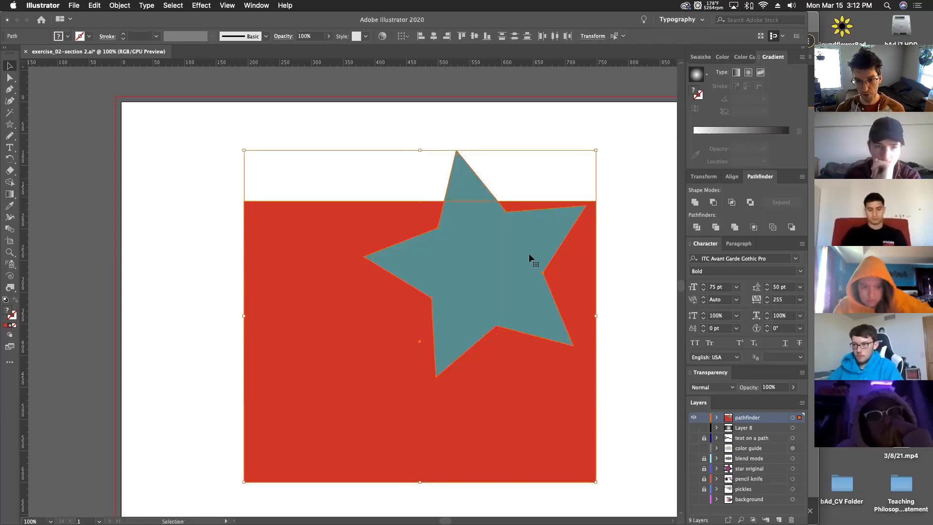
Step: Divide the overlapping star and rectangle with Pathfinder, and move the divided group about 17 px left and 1 px down
click(697, 228)
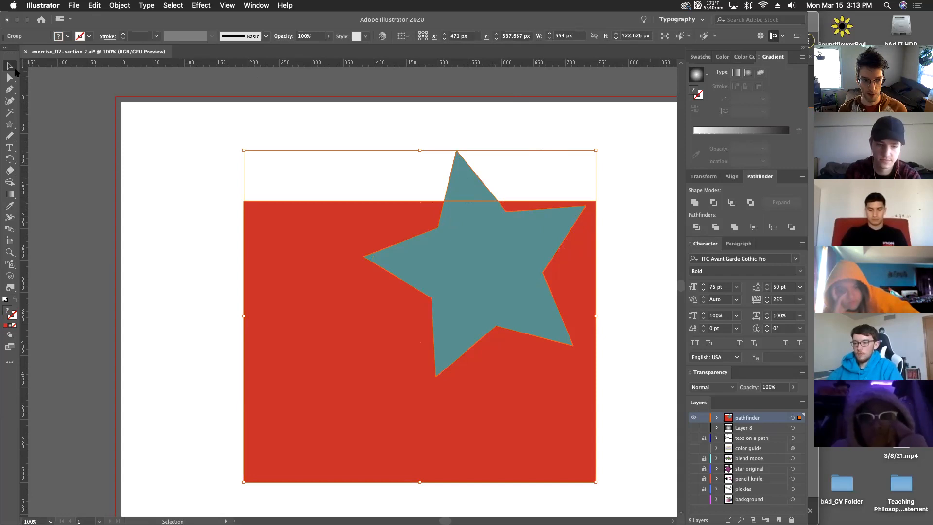
click(181, 162)
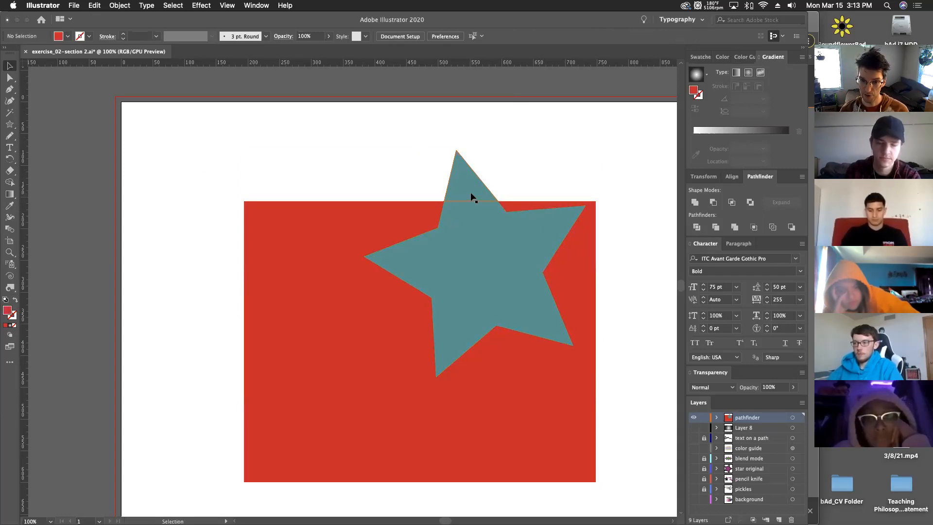
mouse_move(474, 197)
mouse_down()
mouse_move(495, 189)
mouse_move(466, 194)
mouse_up()
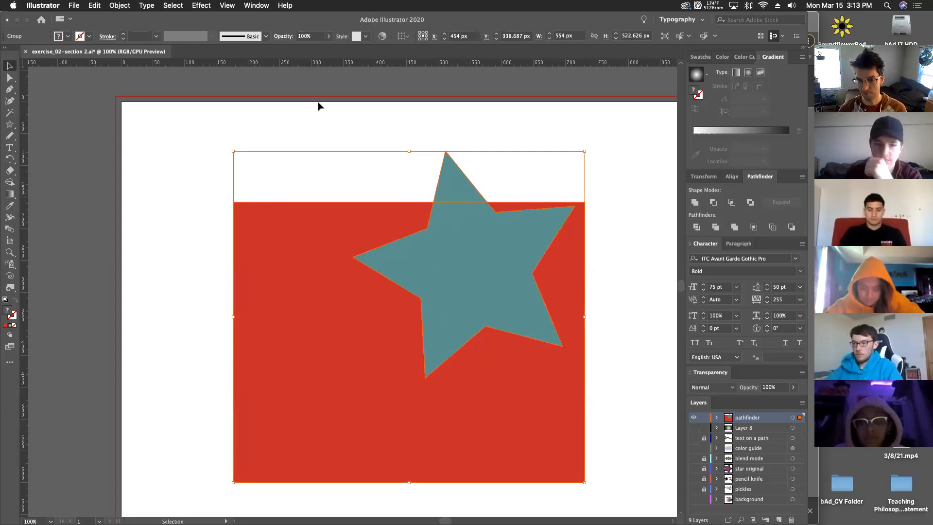
Step: Ungroup the divided artwork and move the star's tip away from the rectangle to about X 546 px, Y 106 px
click(125, 5)
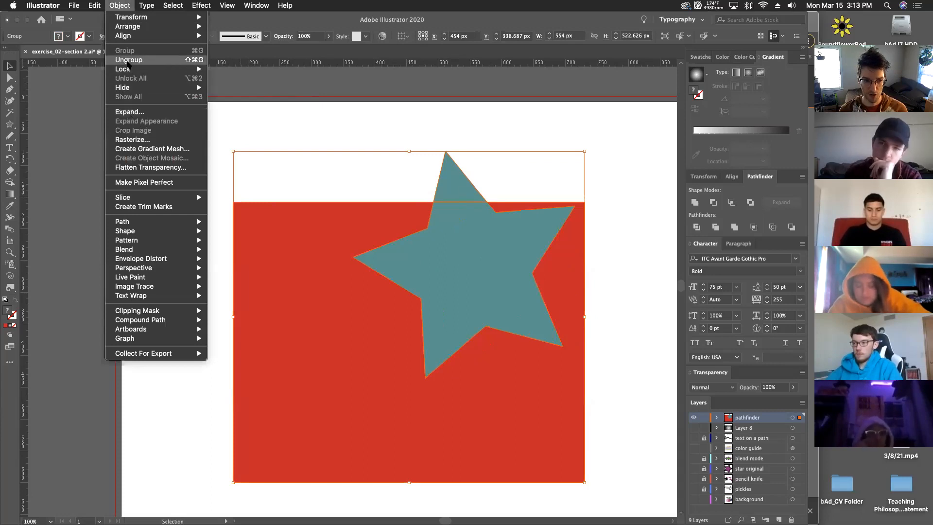
click(129, 60)
click(538, 197)
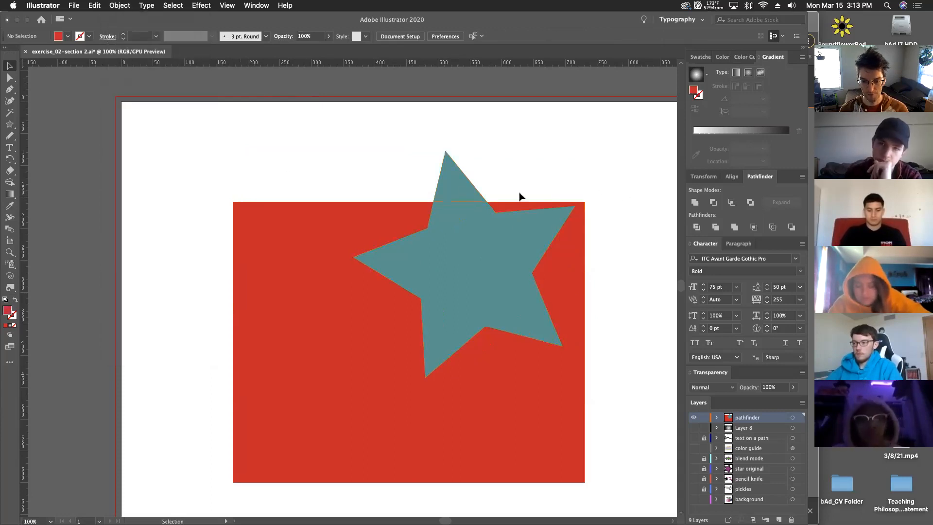
click(401, 307)
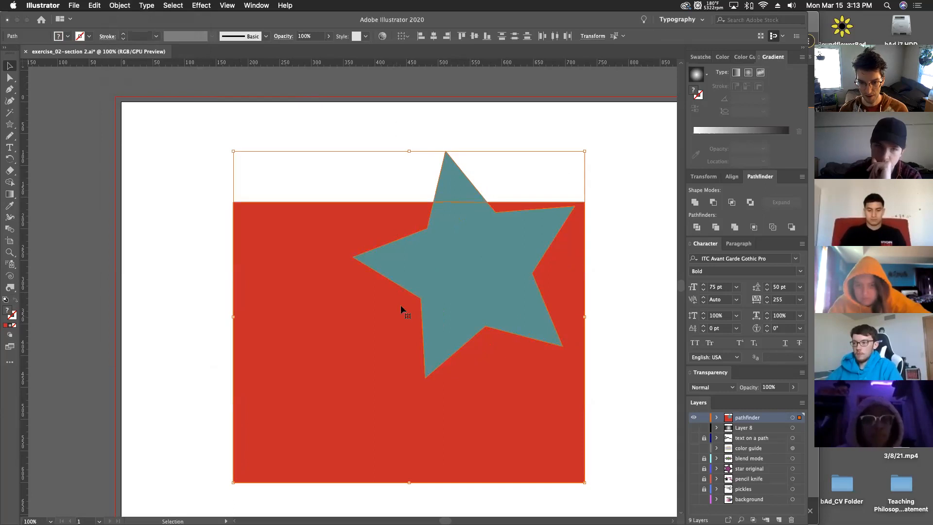
click(506, 175)
drag(465, 184, 473, 176)
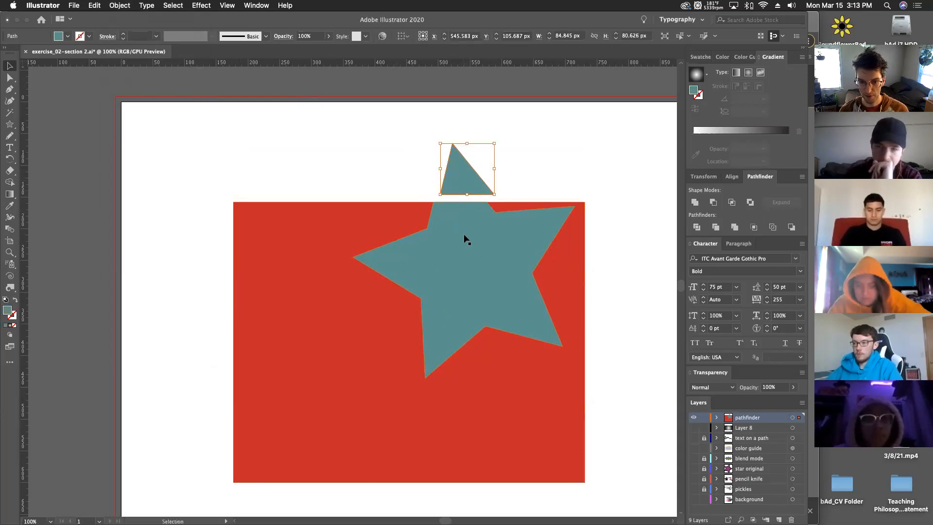
Step: Move the large remaining star piece down and right off its cutout, to about X 588 px, Y 330 px
drag(464, 238, 474, 243)
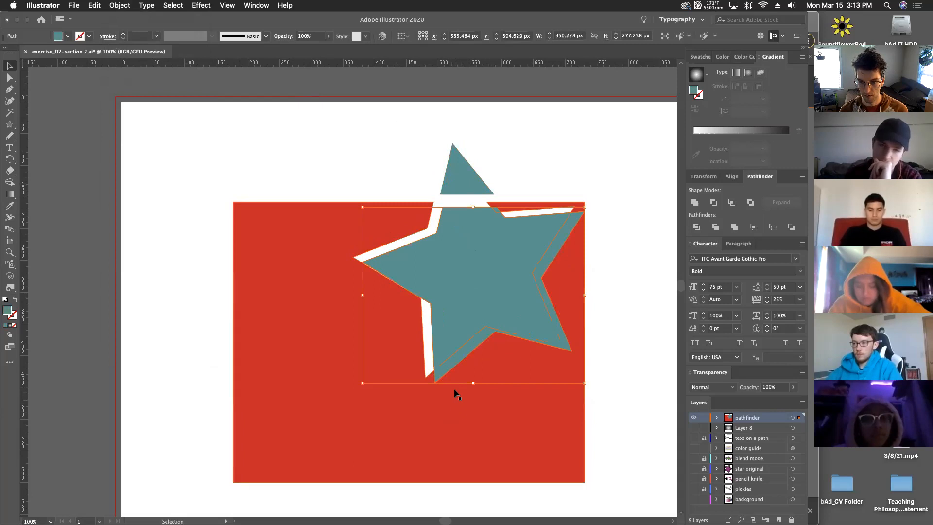
click(654, 360)
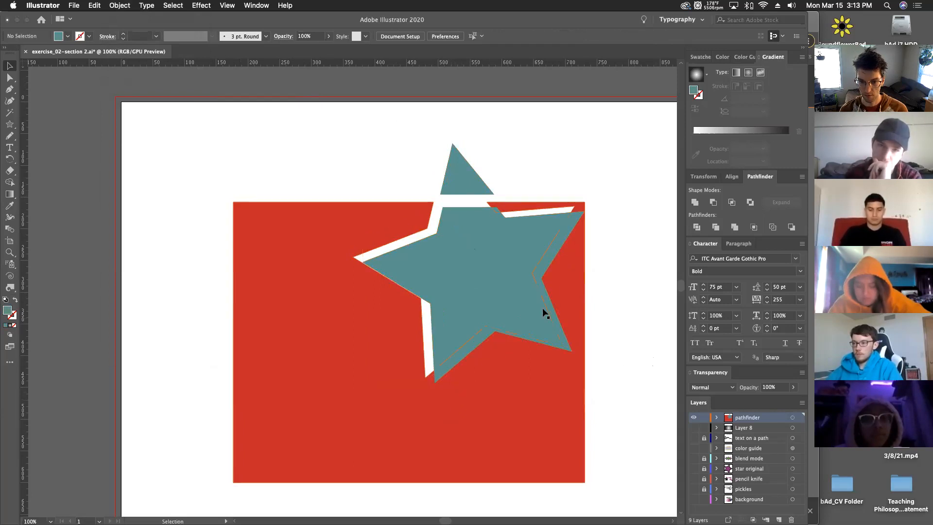
drag(499, 330, 520, 345)
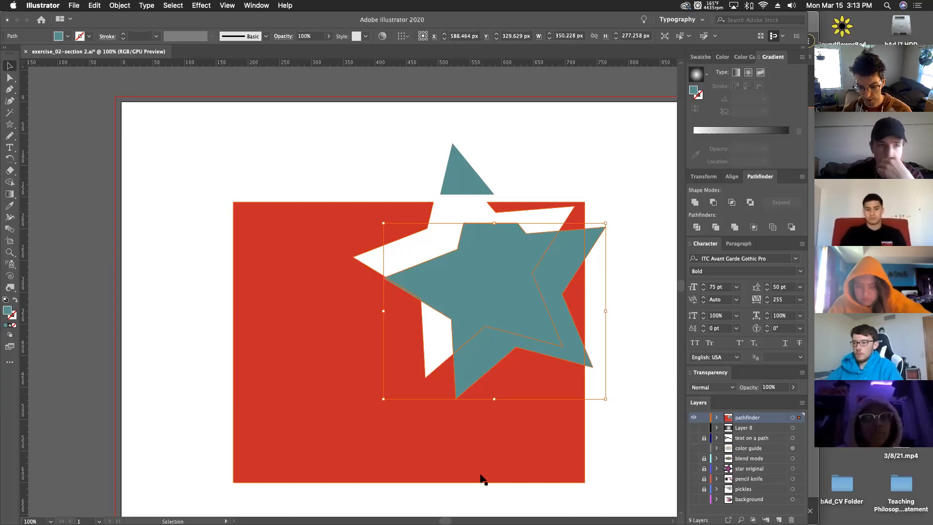
Step: Draw a looping Pencil scribble about 884 by 898 px across the artboard's right edge, beside the star
key(super+minus)
key(super+minus)
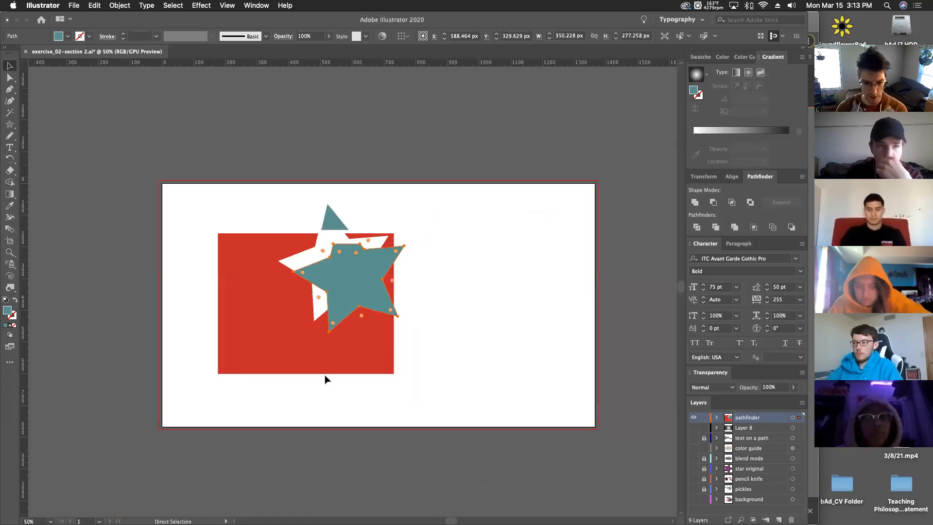
key(super+minus)
click(10, 136)
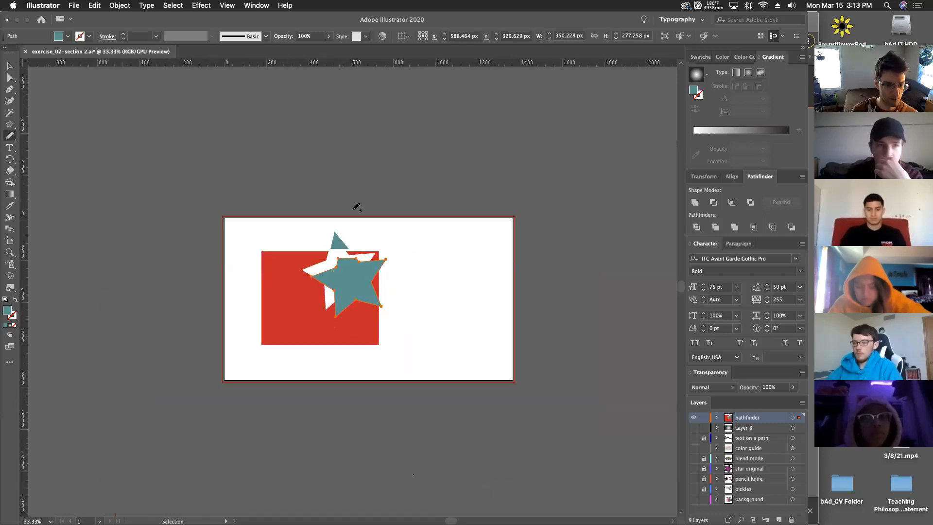
mouse_move(428, 242)
mouse_down()
mouse_move(575, 327)
mouse_move(481, 290)
mouse_move(504, 294)
mouse_move(517, 270)
mouse_move(504, 305)
mouse_move(520, 393)
mouse_move(473, 205)
mouse_move(546, 354)
mouse_move(495, 295)
mouse_move(530, 242)
mouse_up()
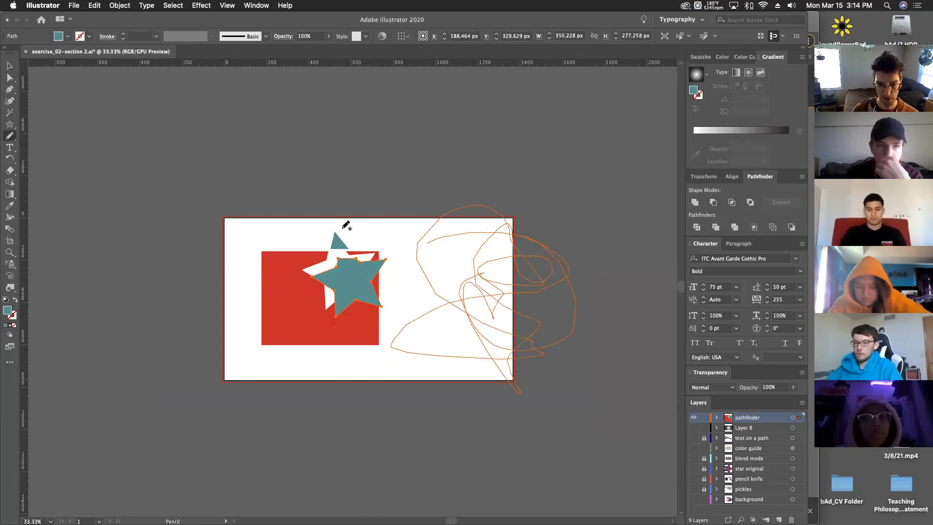
Step: Try placing Type on a Path text along the scribble and setting it to 20 pt, and undo both
click(8, 148)
drag(5, 151, 73, 158)
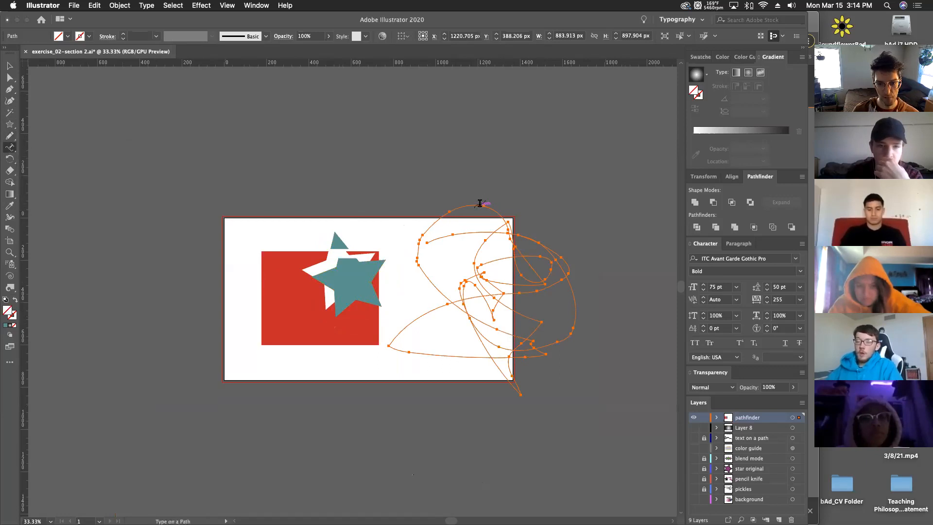
click(483, 203)
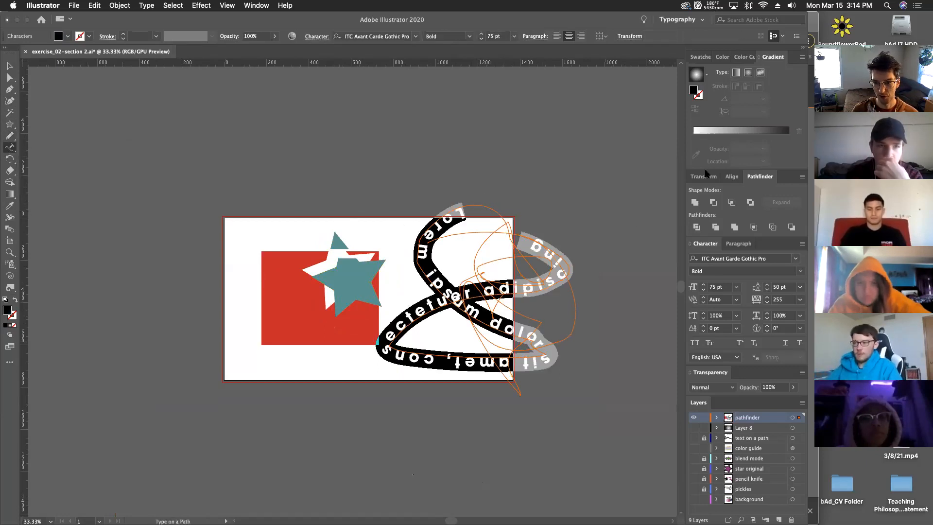
click(692, 287)
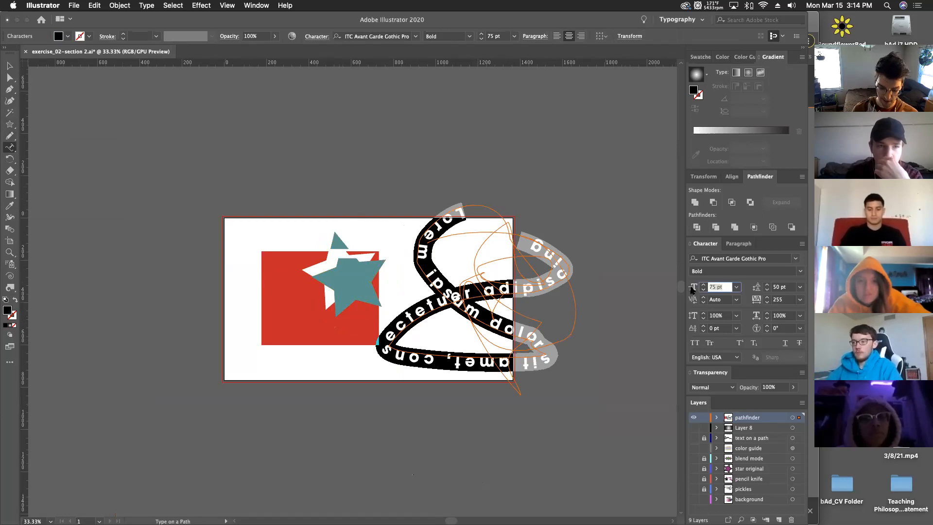
text(20)
key(Return)
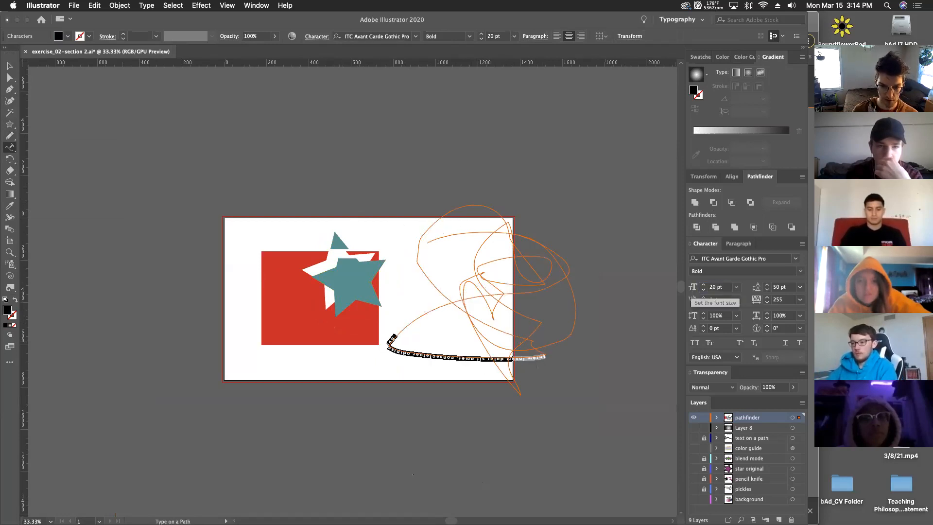
key(super+z)
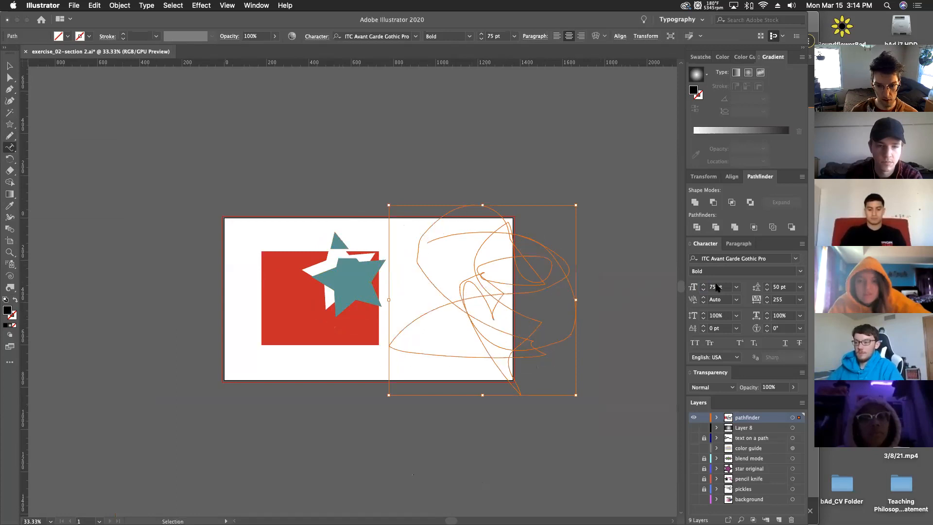
key(super+z)
Step: Set the font size to 20 pt, fill the scribble path with placeholder type, and deselect it
click(694, 289)
text(20)
key(Return)
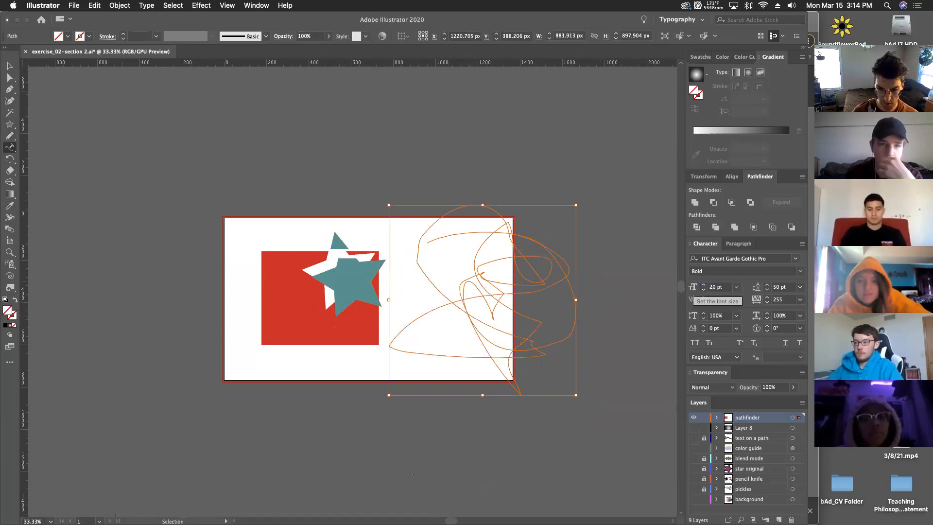
click(469, 231)
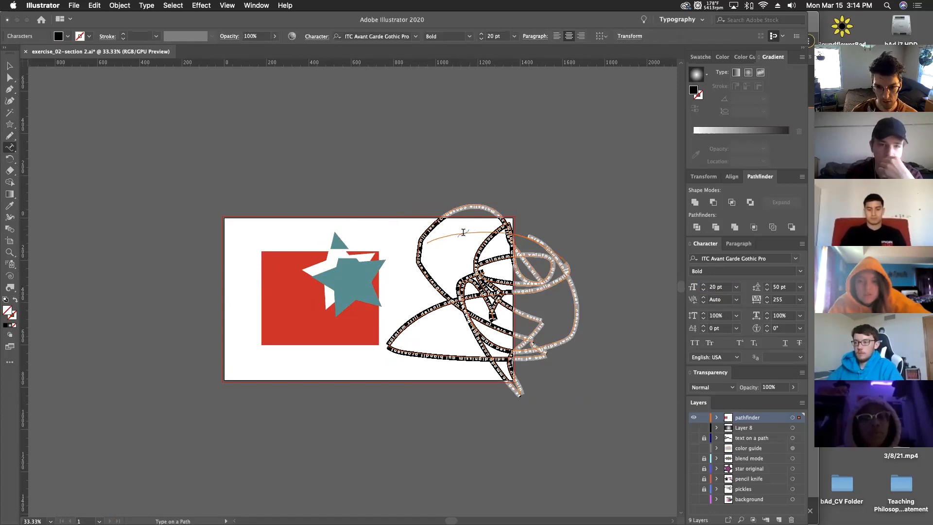
key(Escape)
click(524, 293)
Step: Expand the path text's object and fill into outlines, and unite the overlapping letters
key(super+equal)
key(super+equal)
key(super+equal)
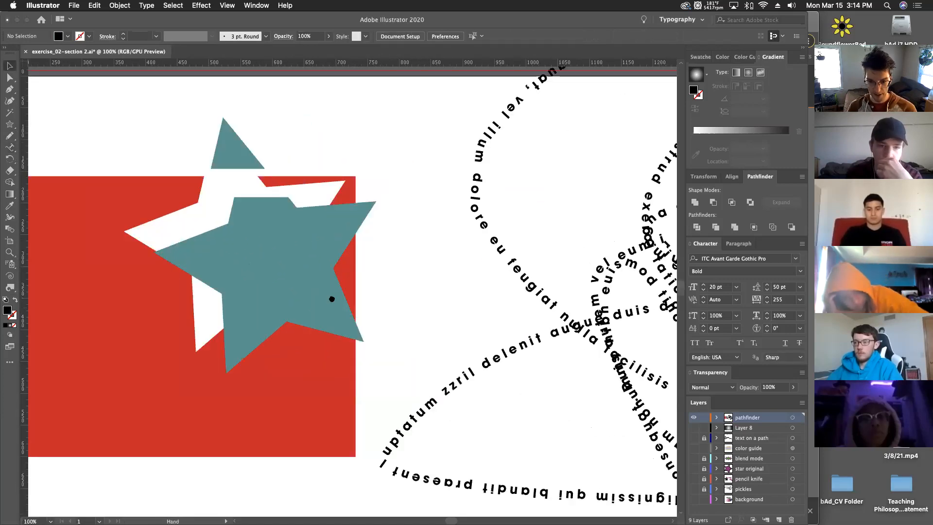
drag(442, 297, 402, 279)
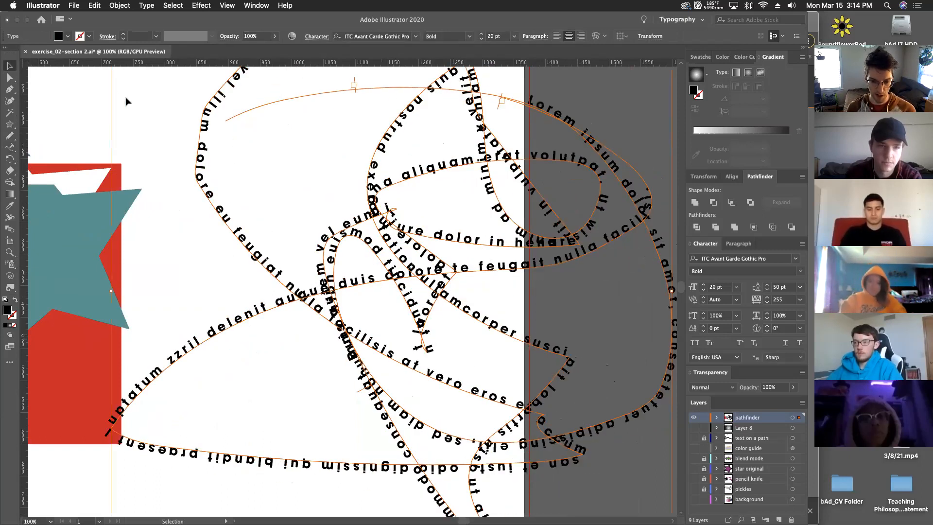
click(122, 6)
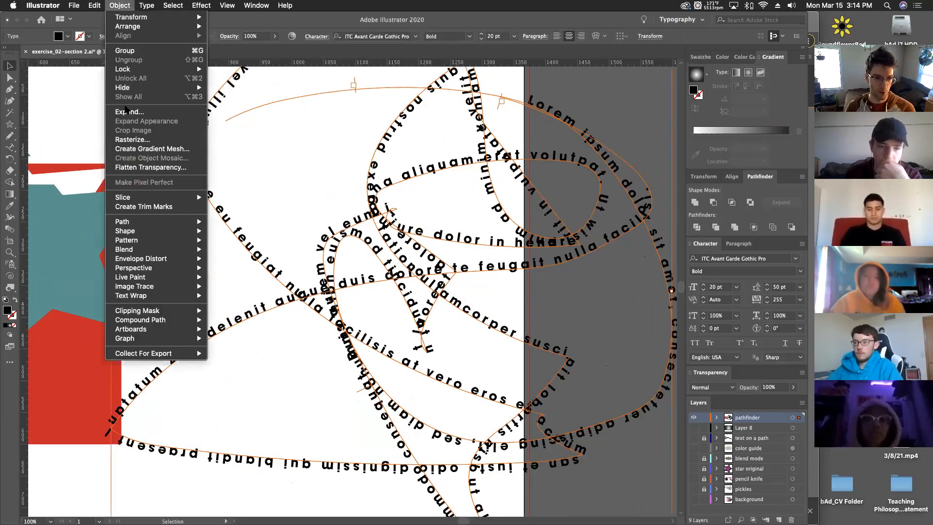
click(471, 219)
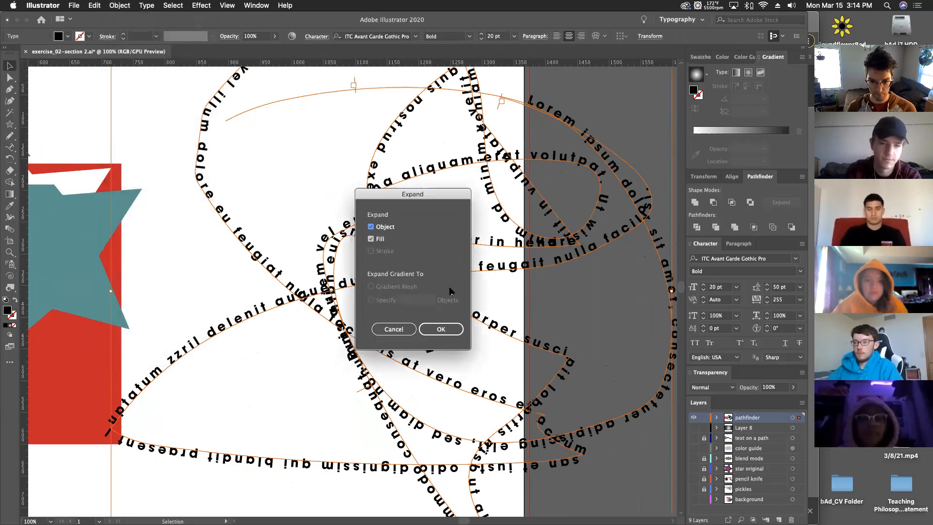
click(440, 330)
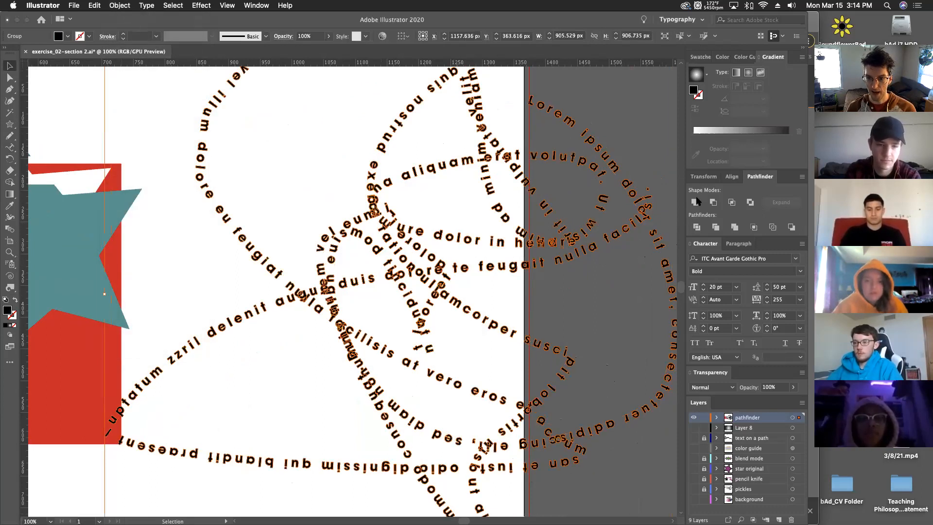
click(582, 86)
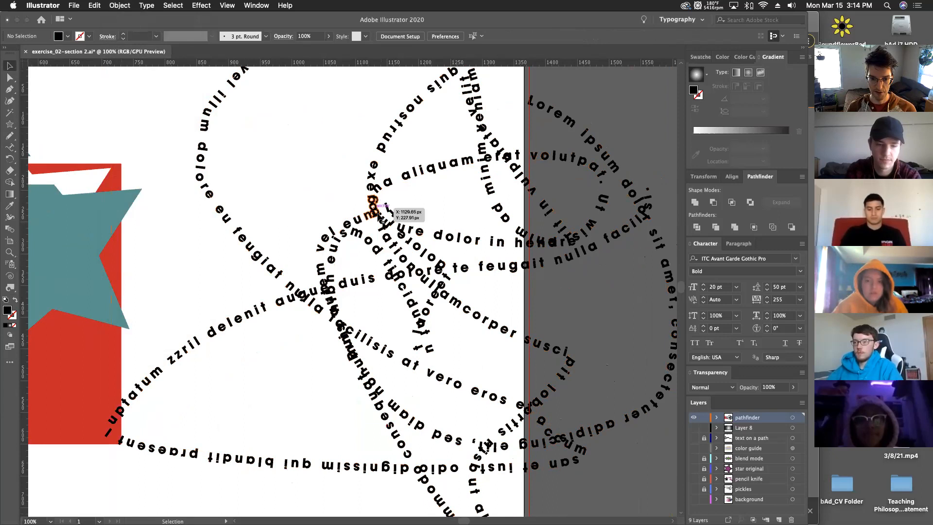
Step: Examine up close how the overlapping letters of the outlined text have merged
click(378, 215)
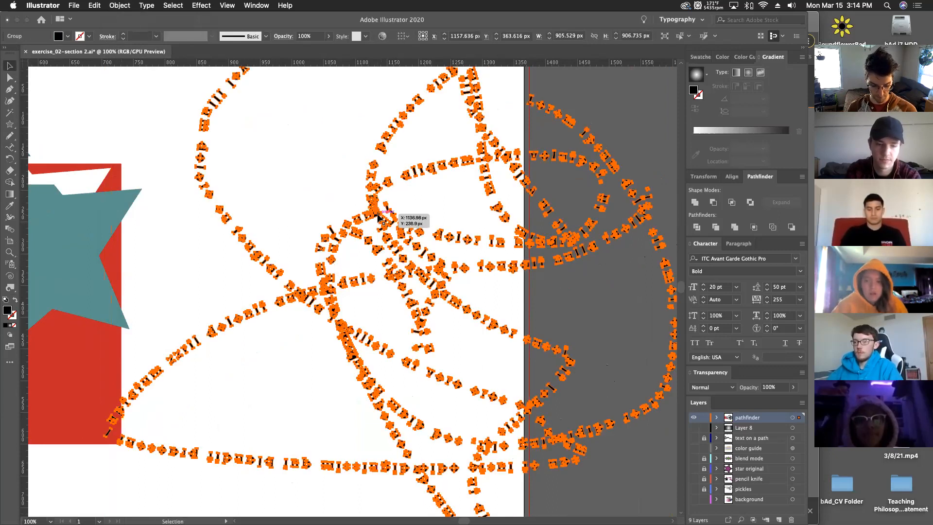
key(super+equal)
key(super+equal)
key(super+equal)
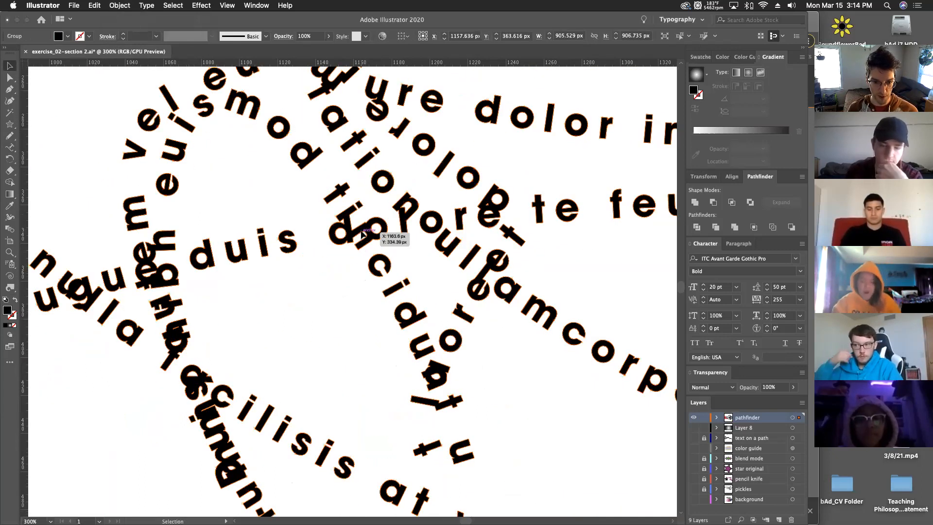
key(super+equal)
key(super+equal)
key(super+equal)
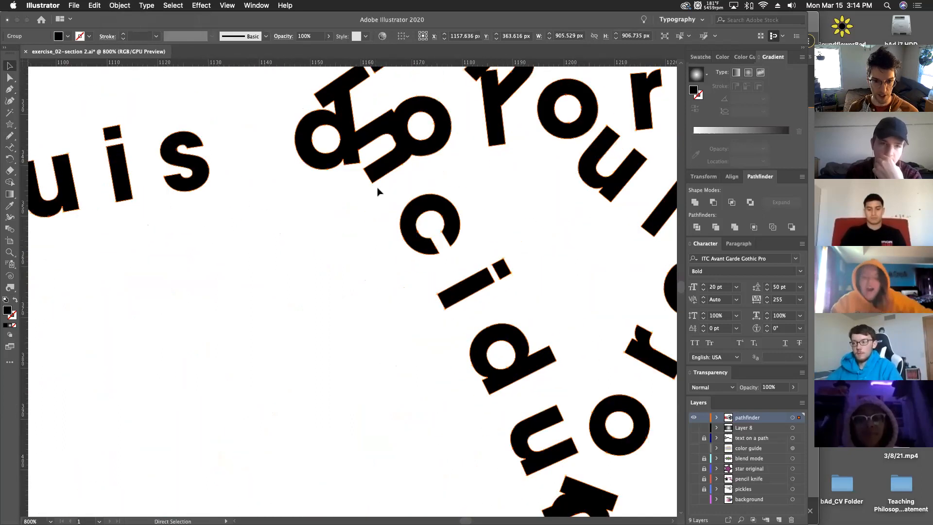
scroll(378, 192, up, 4)
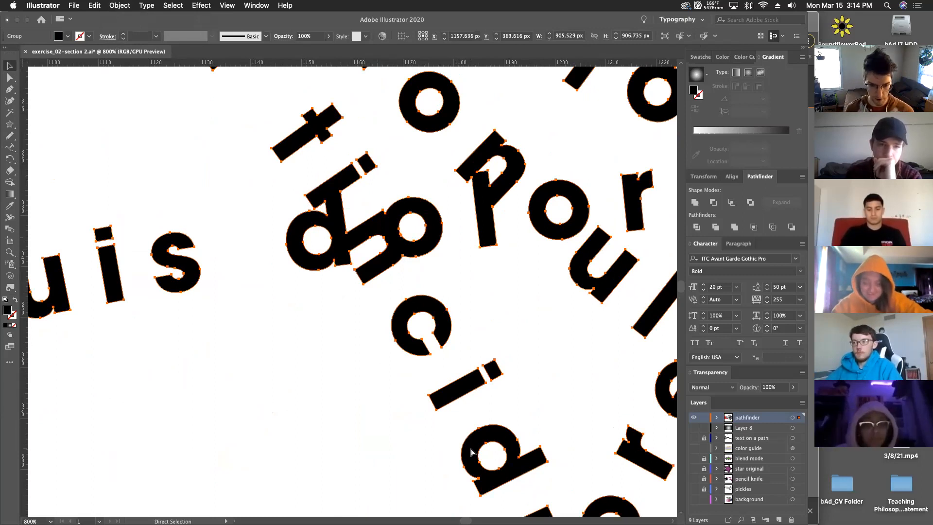
key(super+minus)
key(super+minus)
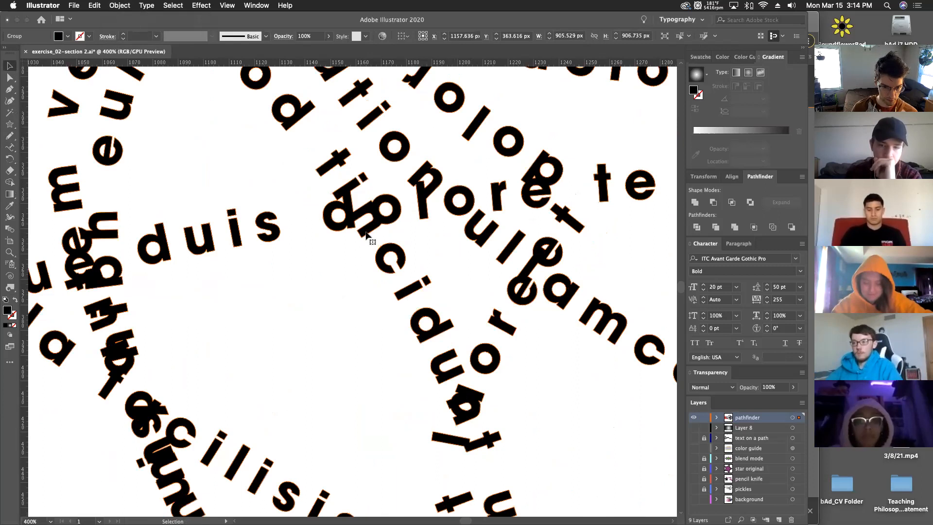
Step: Ungroup the outlined letters and move the merged letter cluster after "duis" about 19 px left and 38 px down
click(119, 5)
click(121, 59)
click(373, 215)
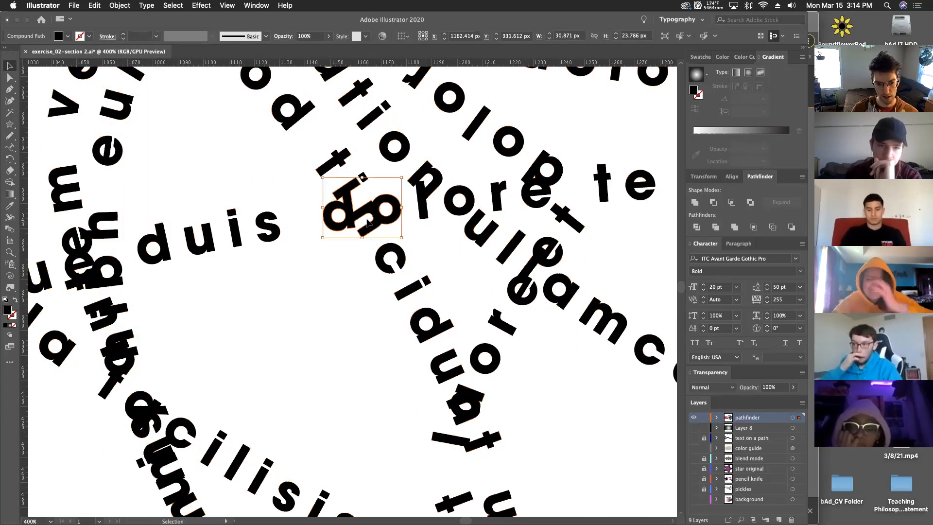
drag(373, 216, 324, 307)
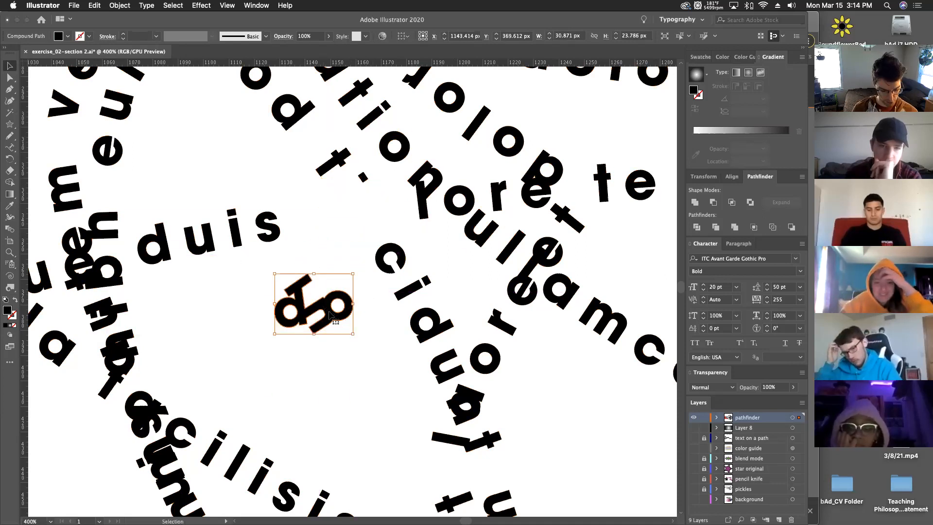
Step: Inspect the outline of the separated letter cluster up close
key(a)
key(super+equal)
key(super+equal)
key(super+equal)
key(super+equal)
key(super+equal)
key(v)
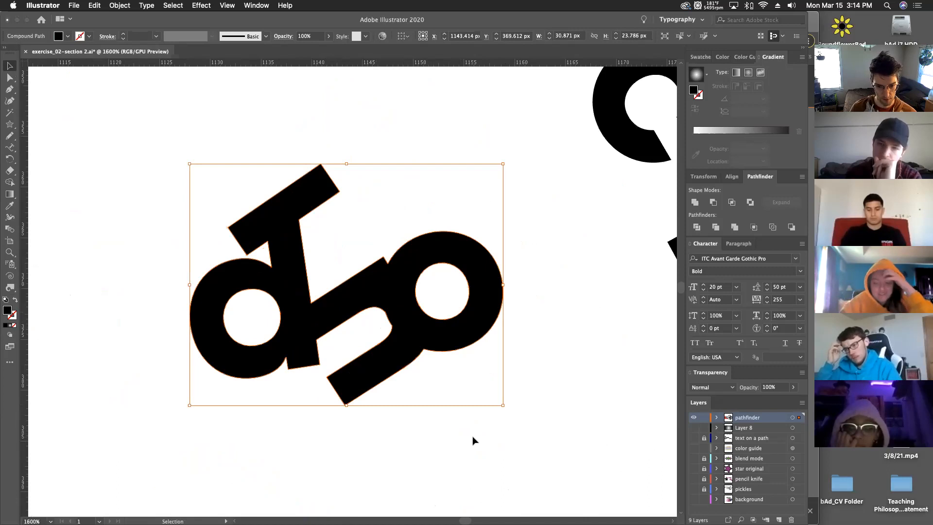